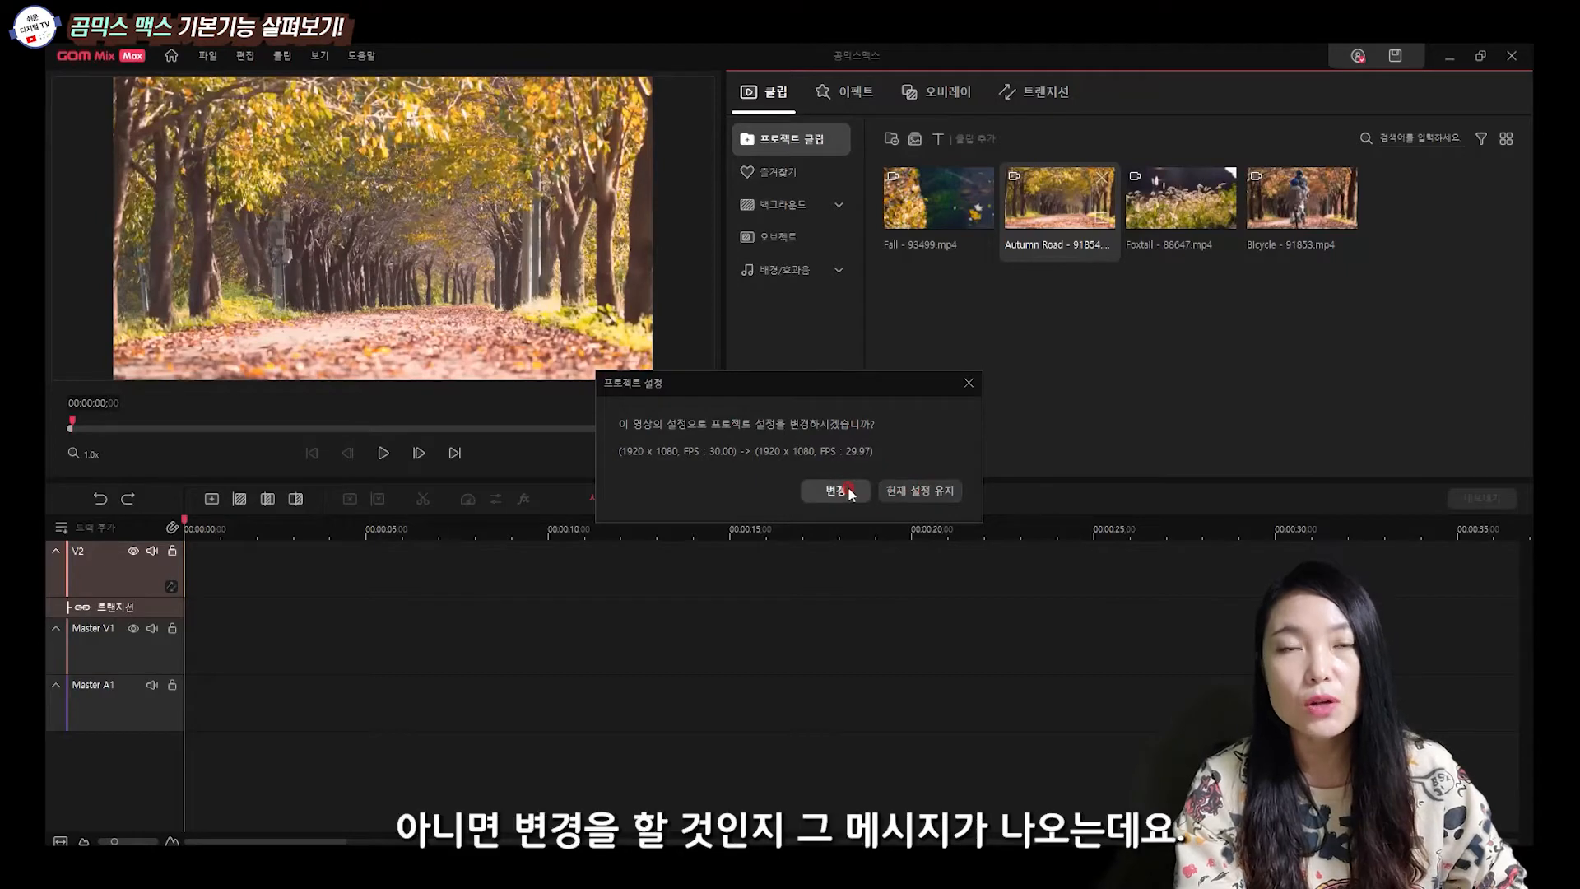
# Place the Autumn Road clip on track V2 with the current project settings kept, and scale the timeline to show the whole clip.
pyautogui.click(945, 495)
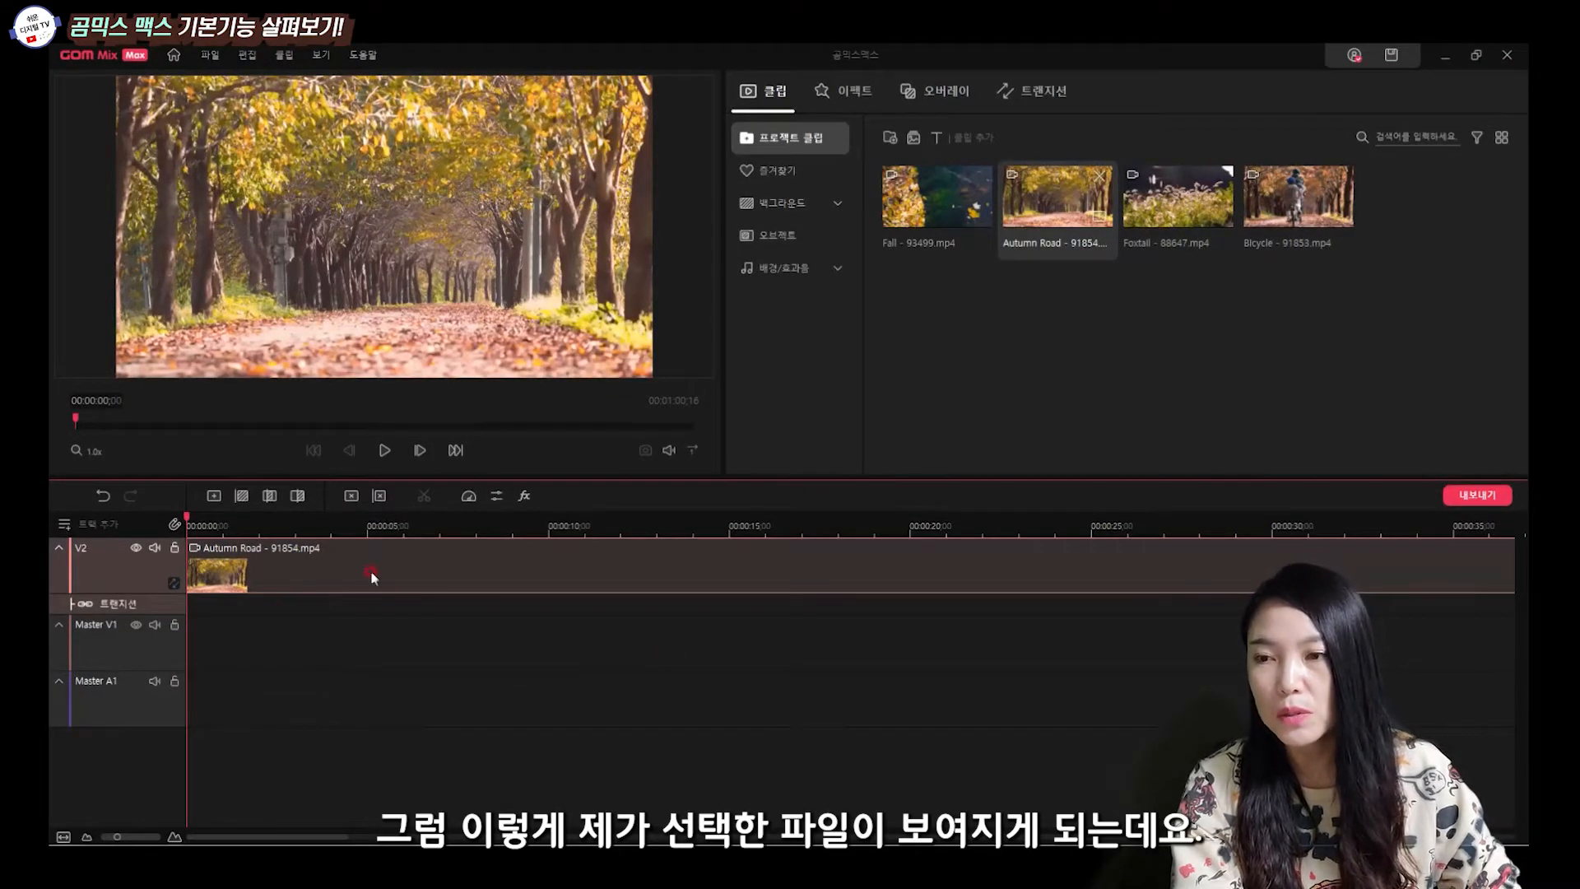
pyautogui.moveTo(310, 838)
pyautogui.mouseDown()
pyautogui.moveTo(501, 838)
pyautogui.moveTo(303, 837)
pyautogui.mouseUp()
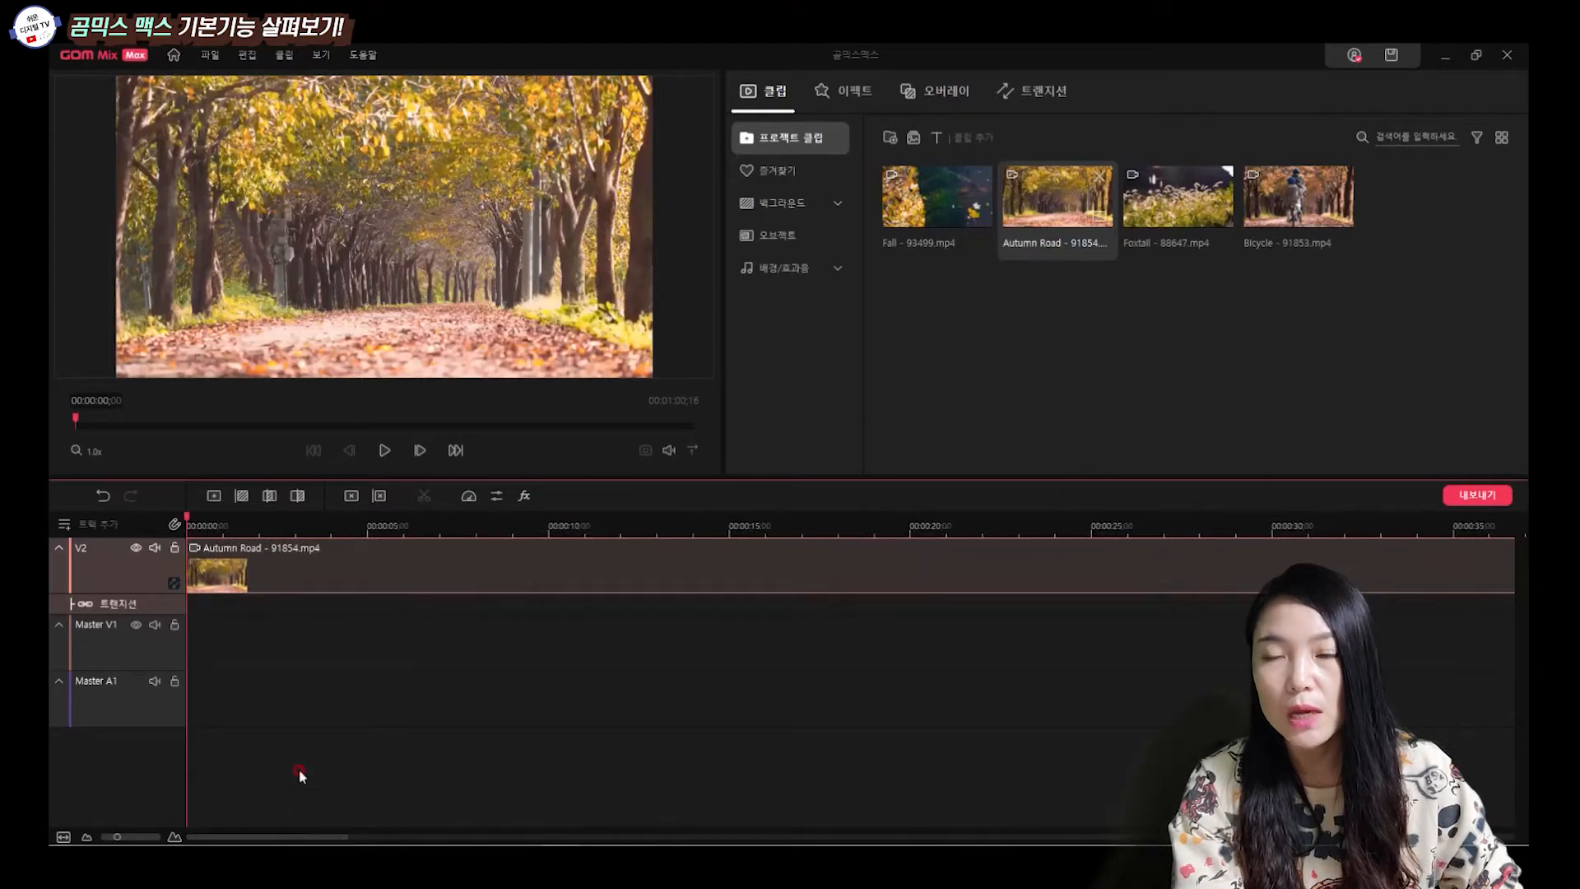
pyautogui.click(178, 838)
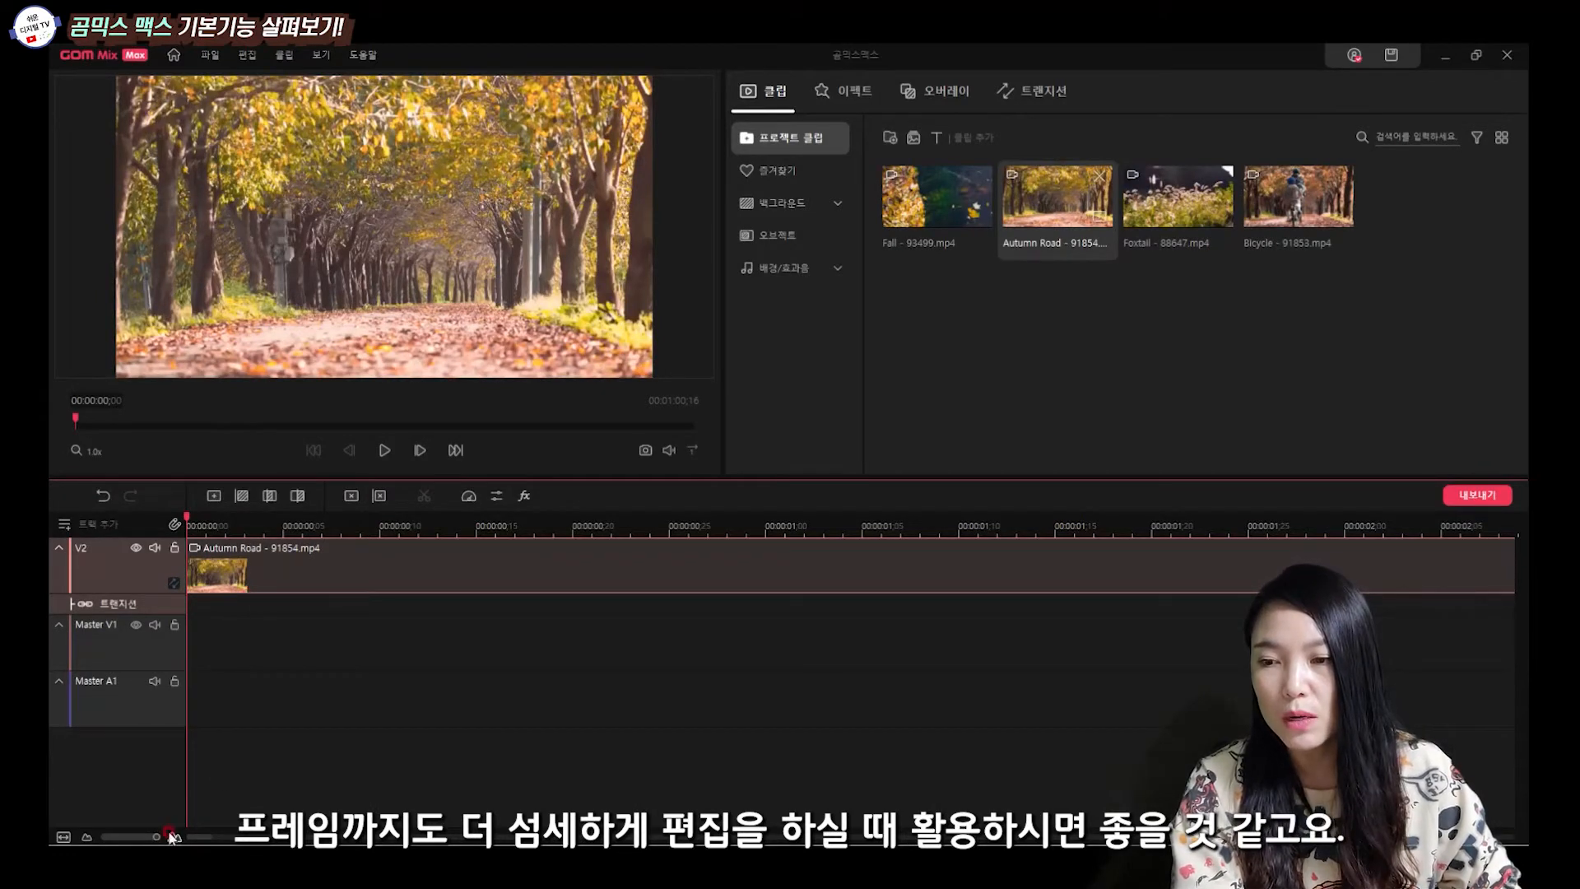
pyautogui.moveTo(156, 837); pyautogui.dragTo(107, 838)
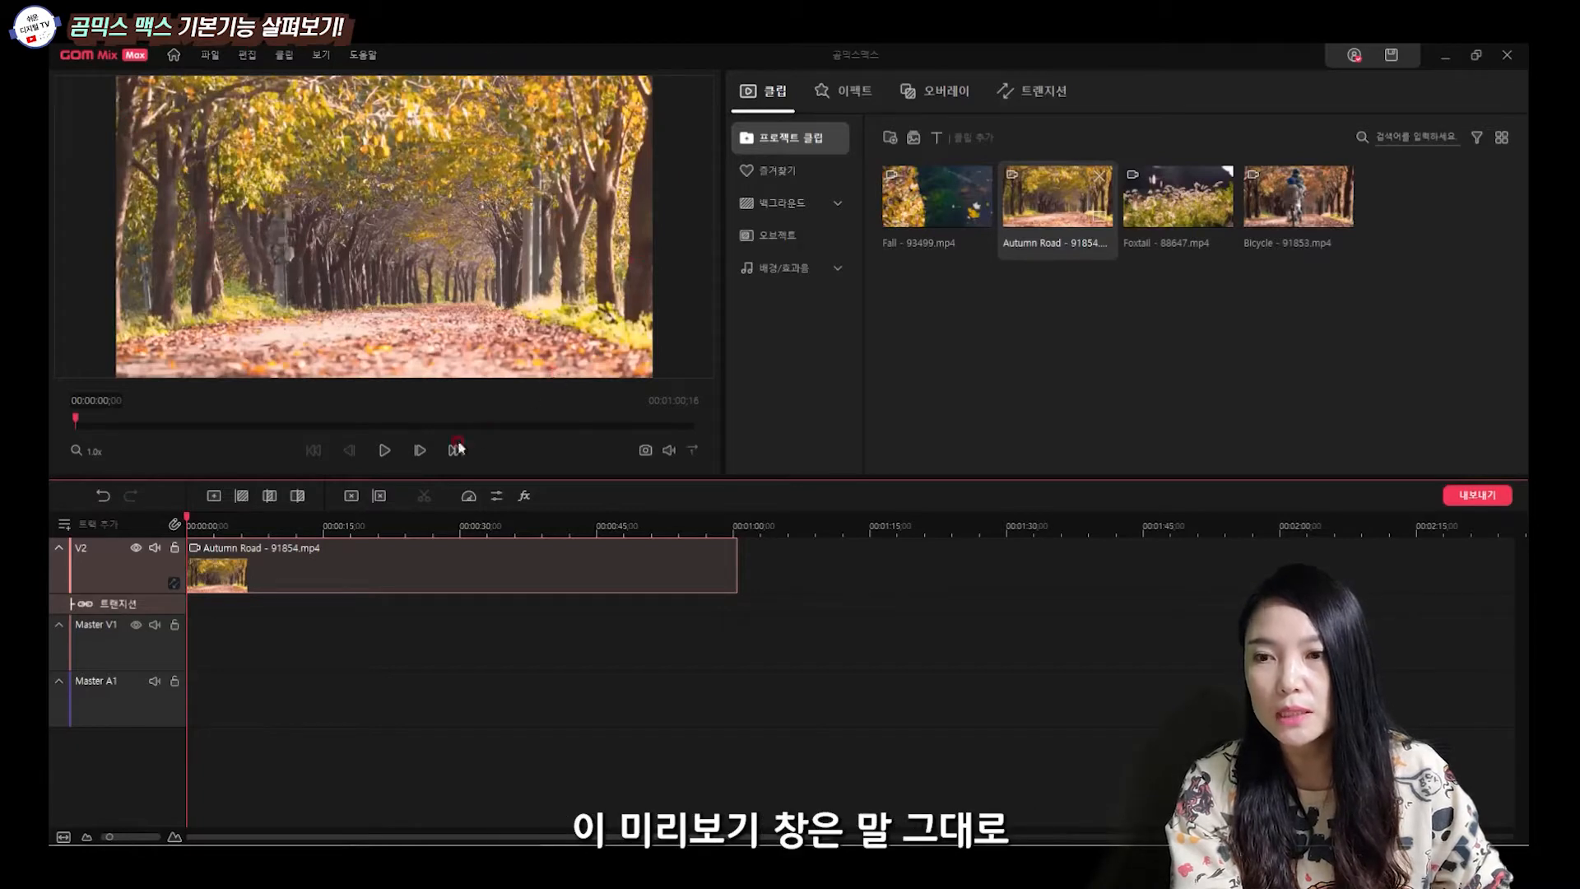
# Play the first few seconds of the Autumn Road clip in the preview, pause it and return the playhead to the start.
pyautogui.click(385, 451)
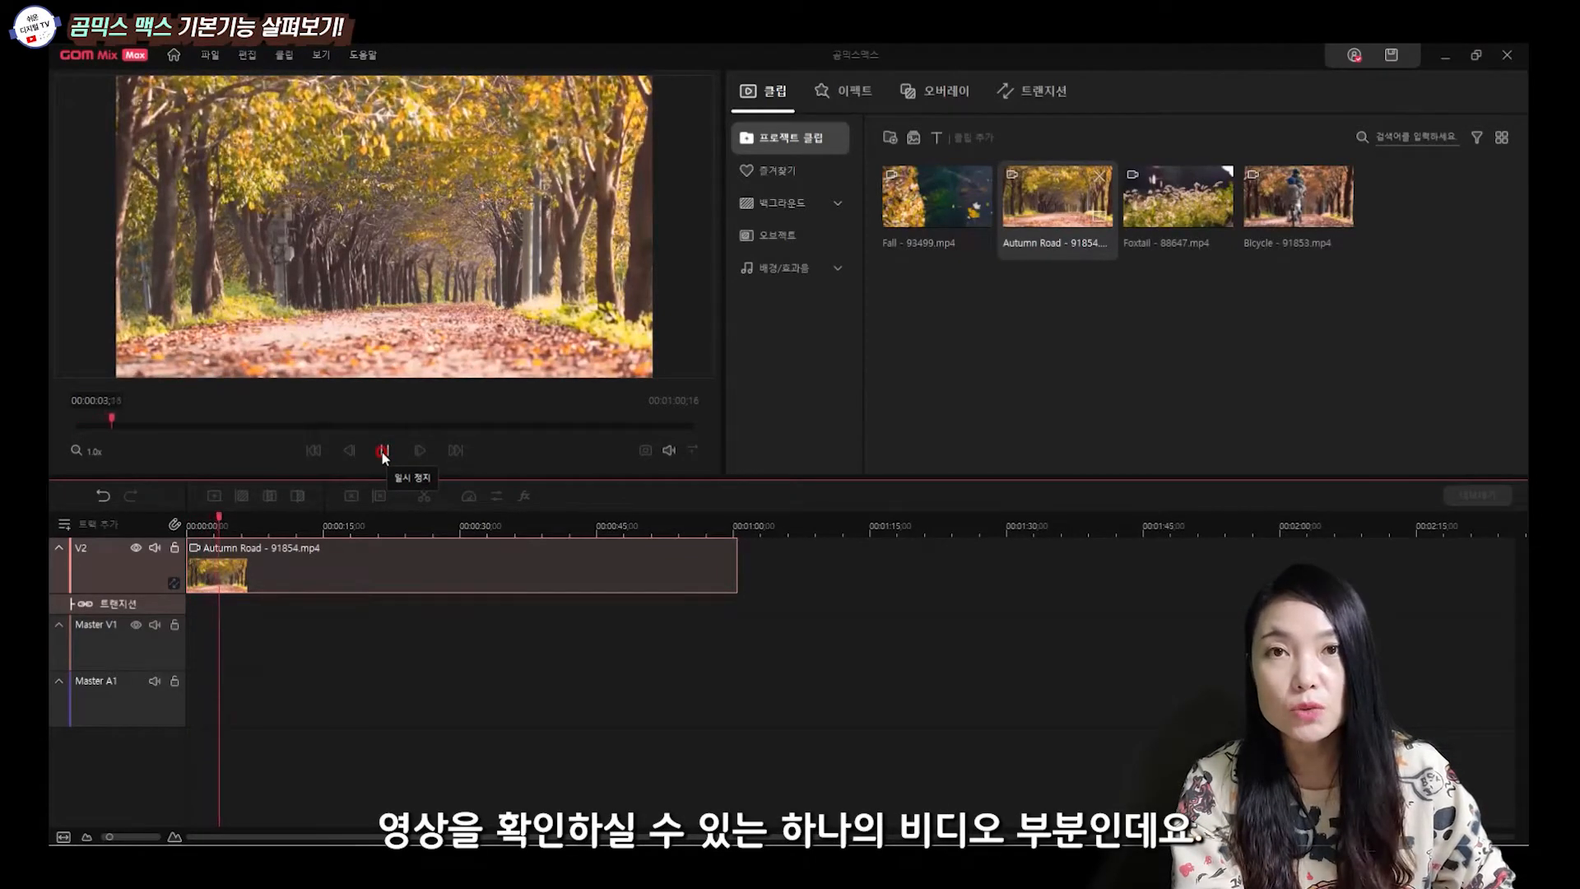
pyautogui.click(382, 452)
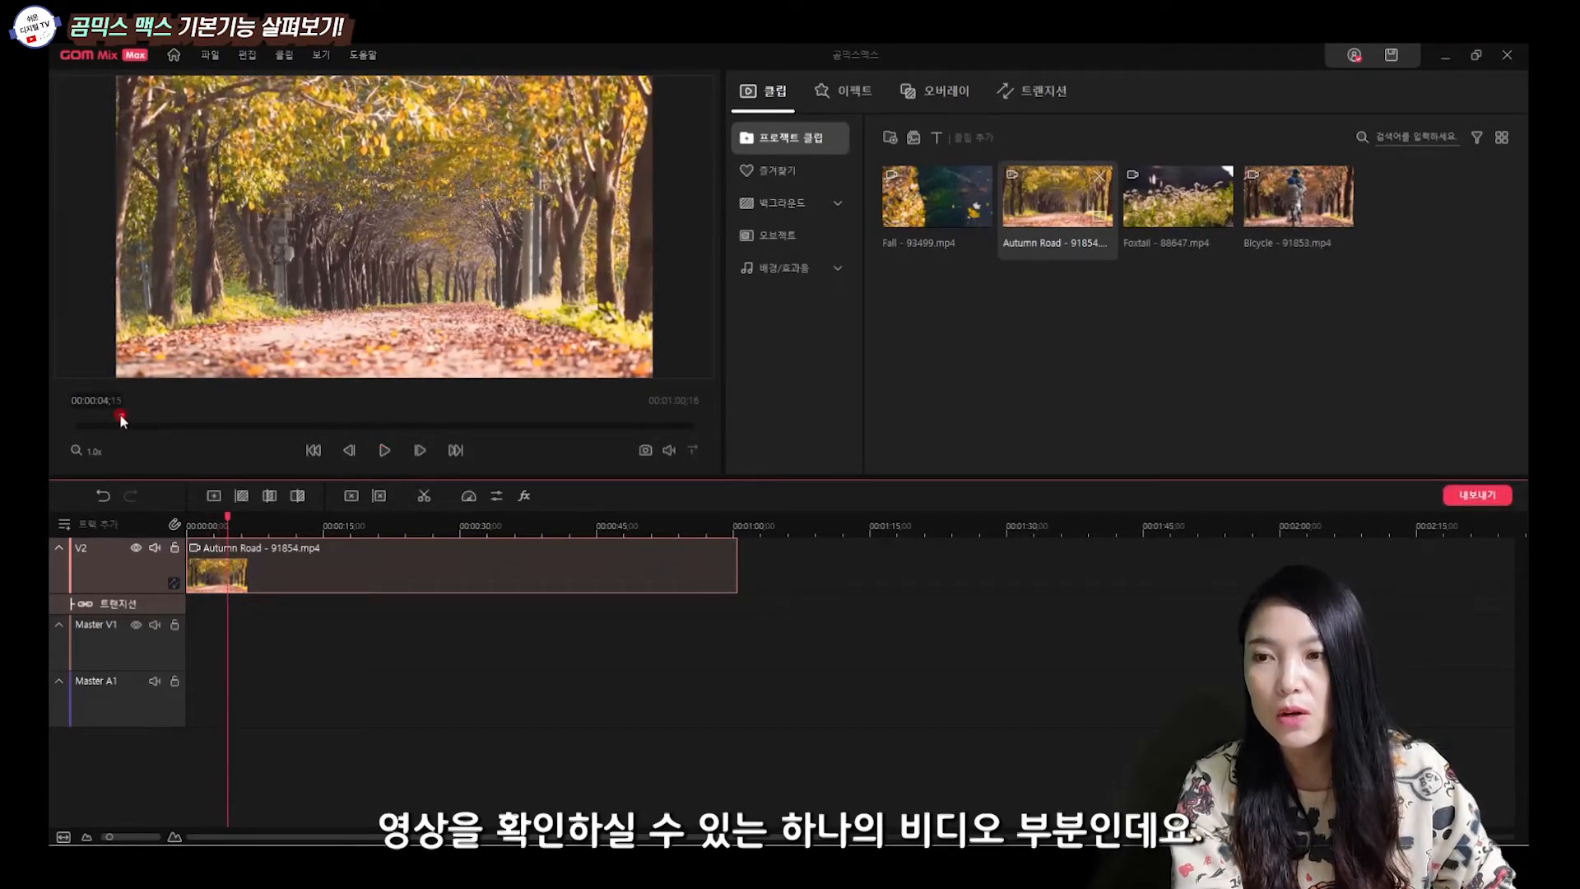
pyautogui.moveTo(120, 419); pyautogui.dragTo(75, 420)
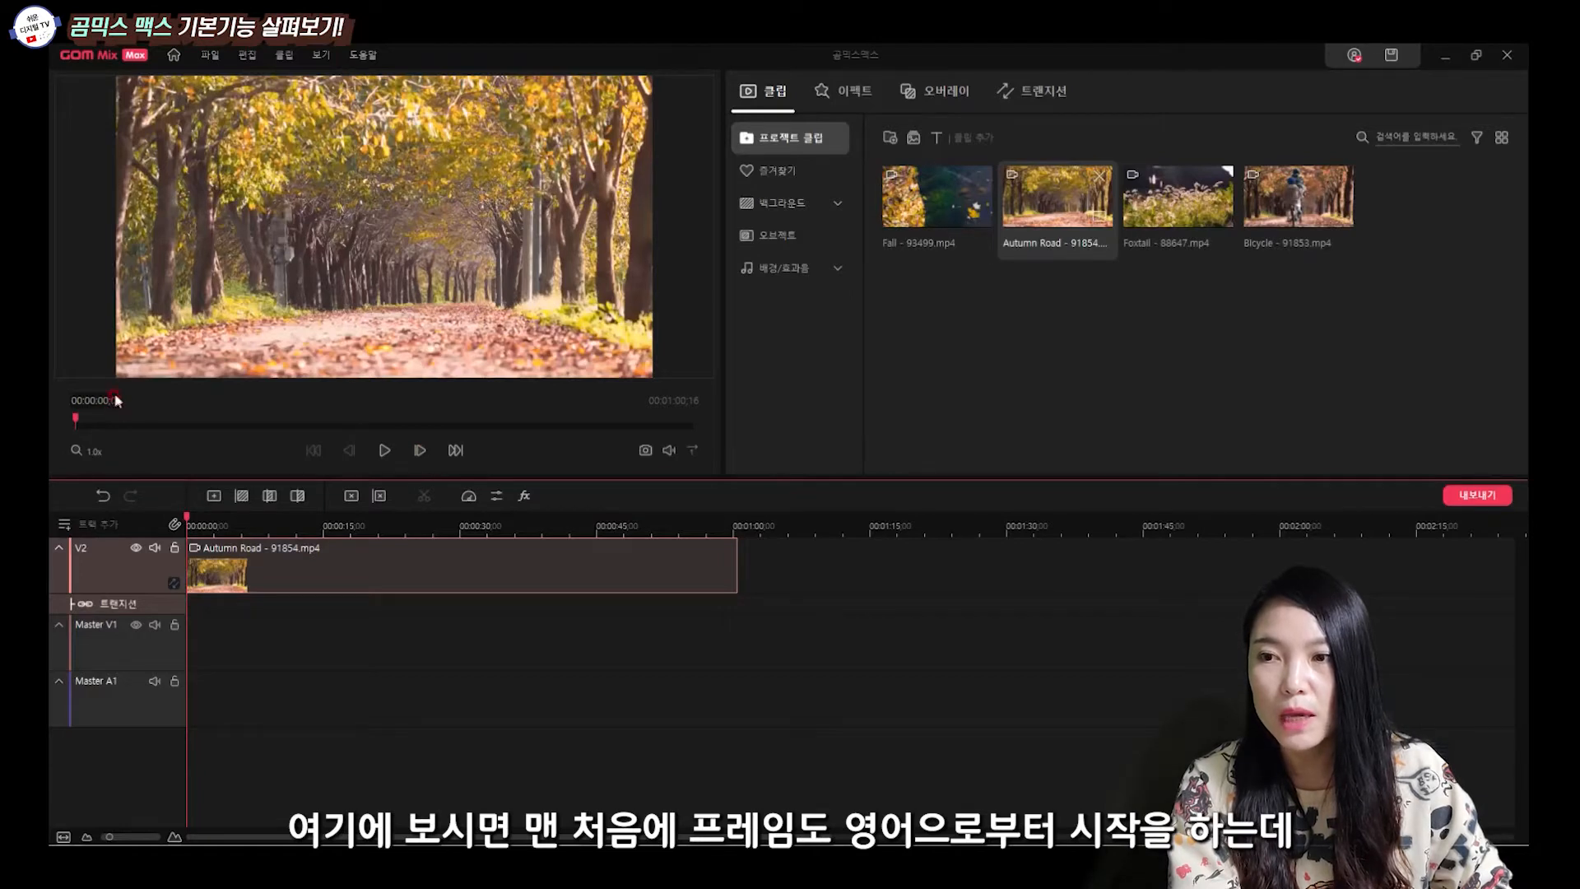
# Advance the preview frame by frame from the start of the clip to about 00:00:00;21.
pyautogui.click(418, 450)
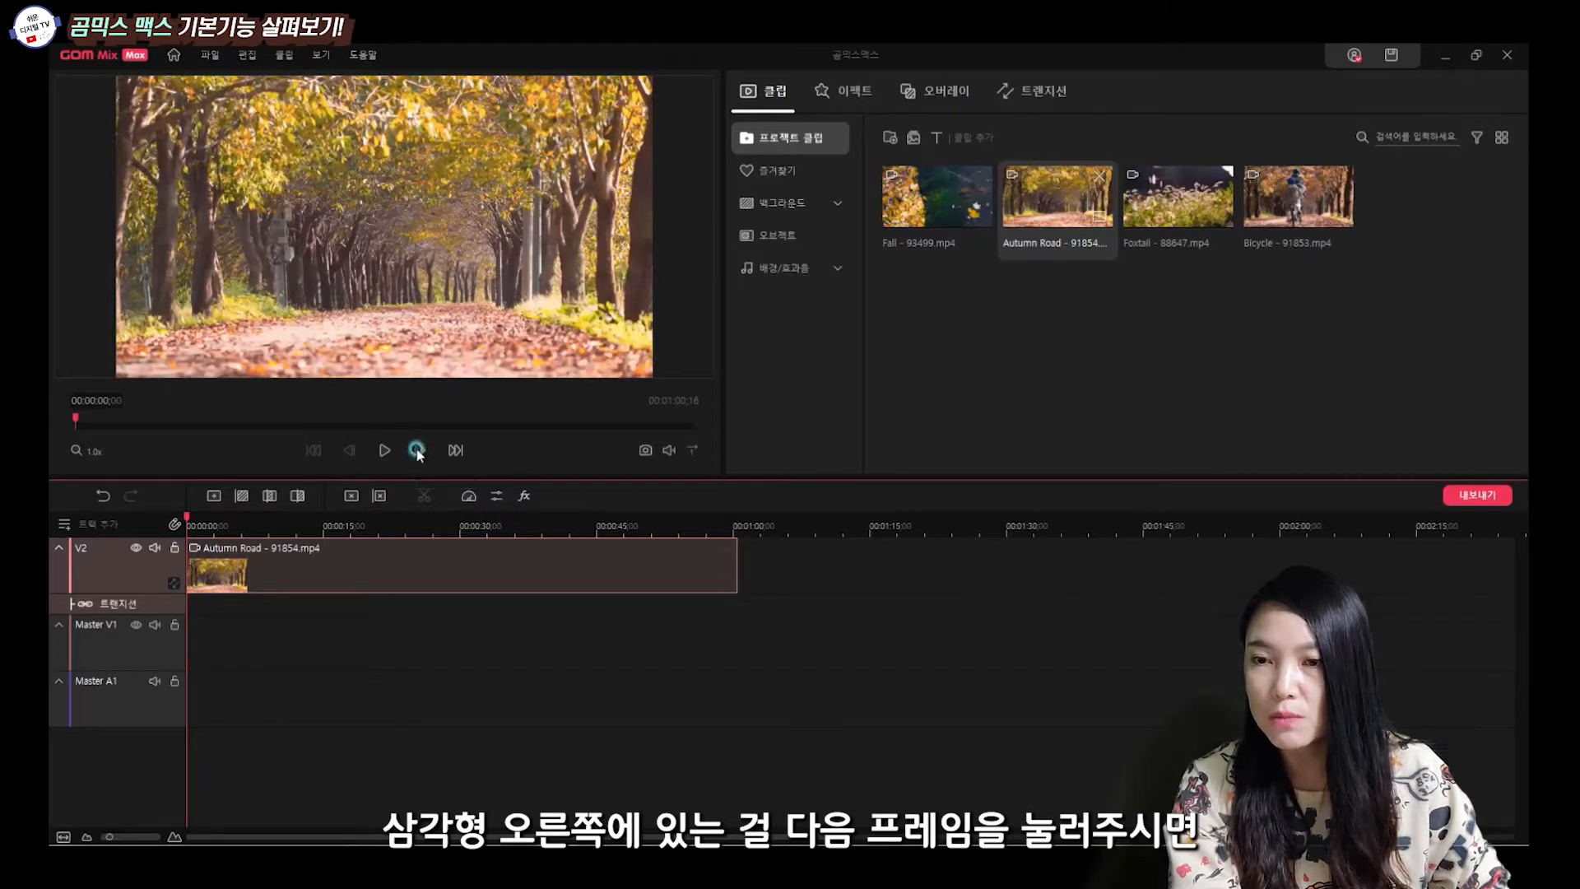
pyautogui.click(418, 451)
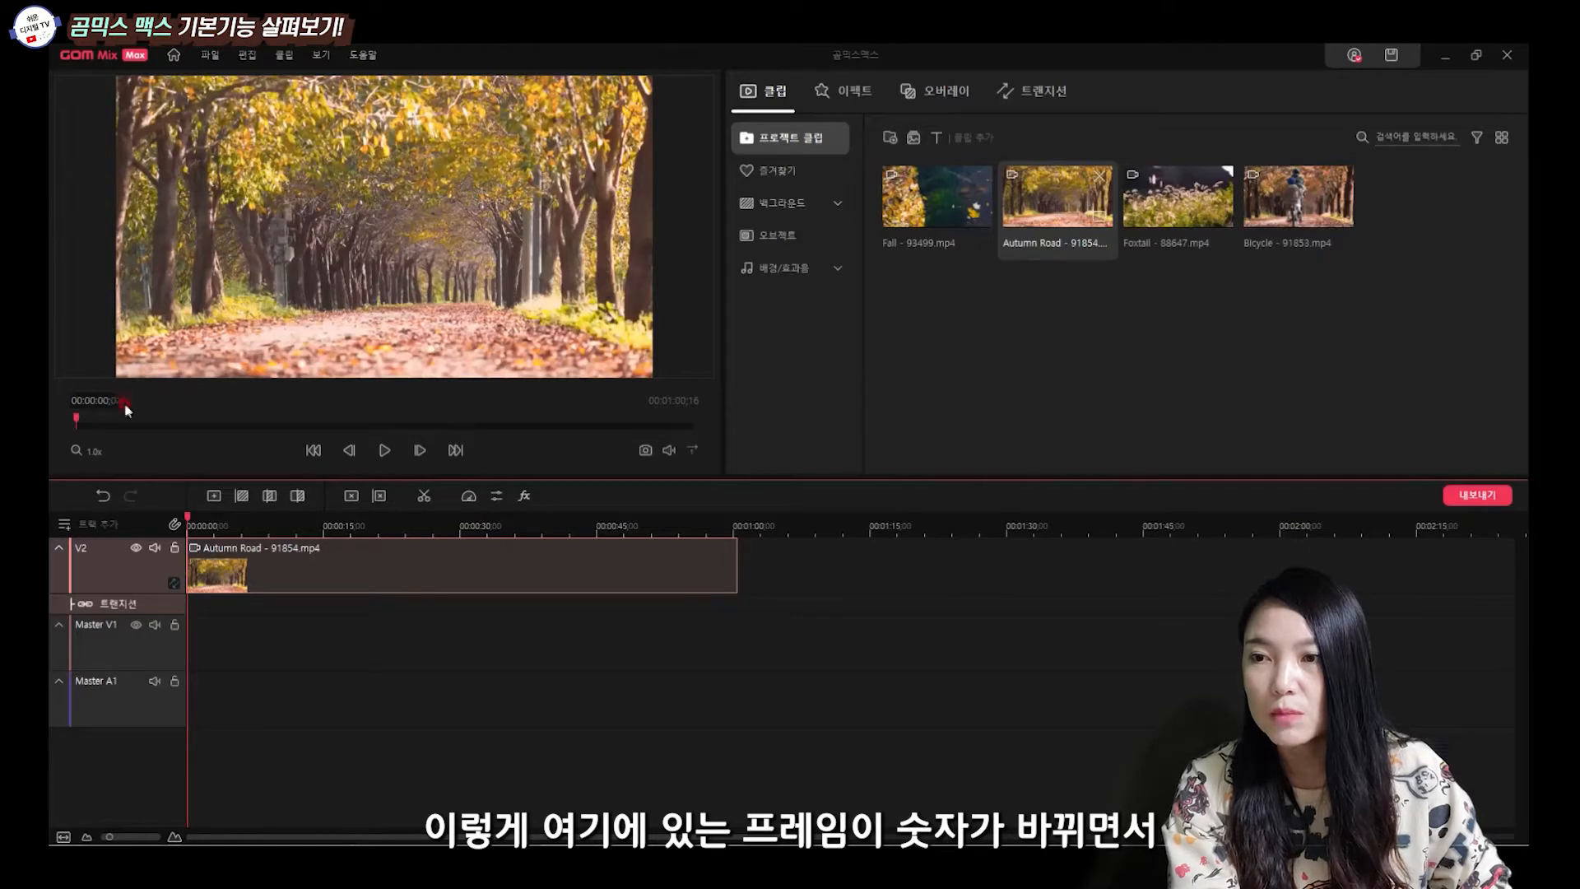
pyautogui.click(420, 450)
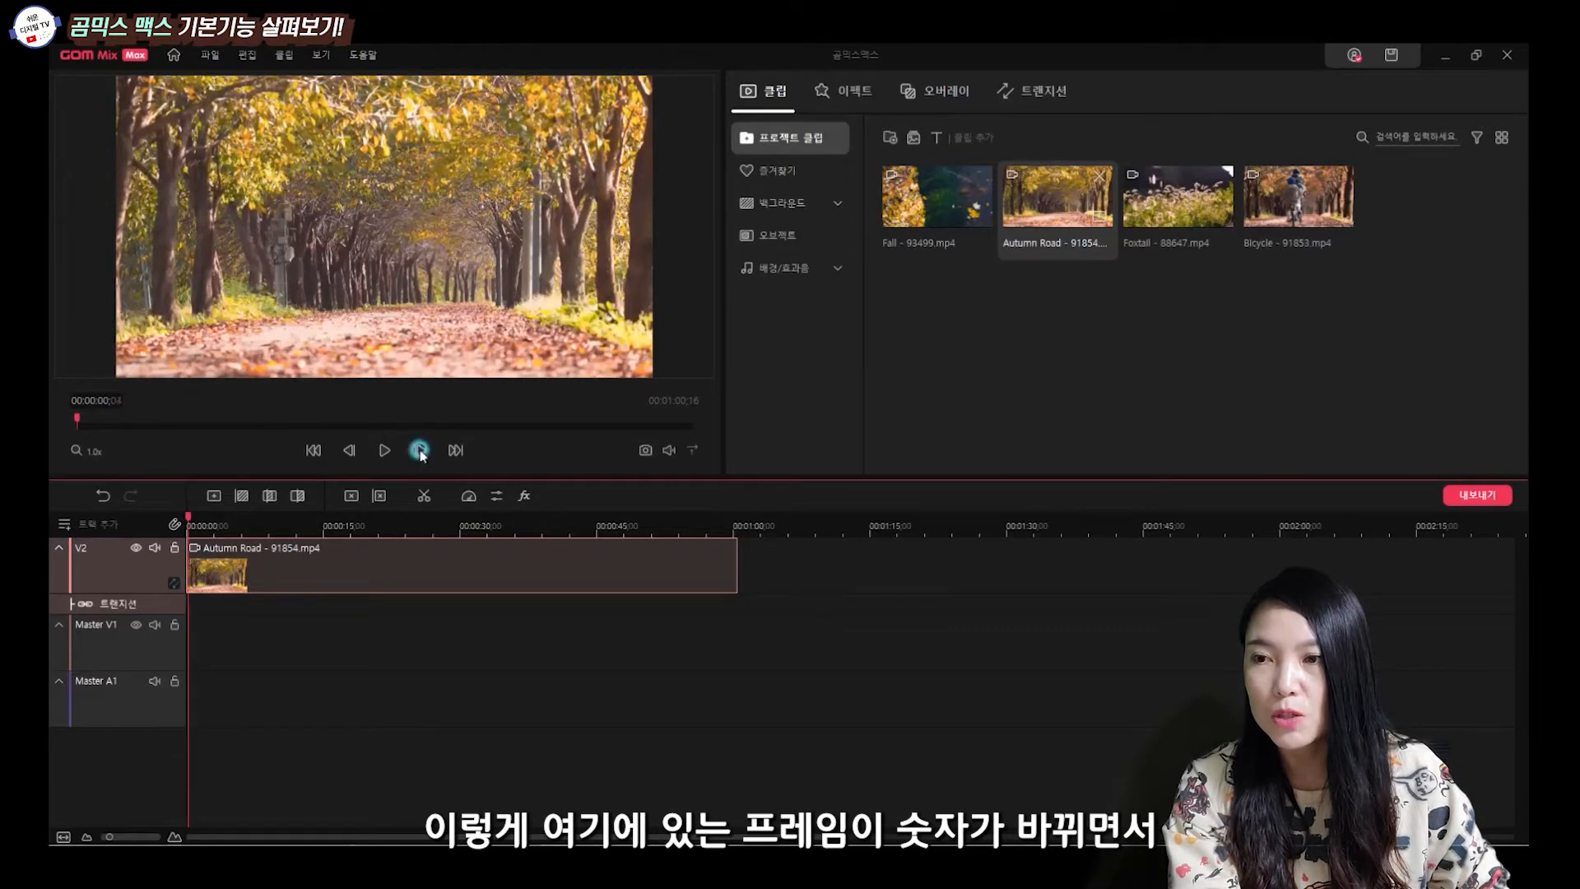
pyautogui.click(420, 450)
pyautogui.click(420, 450)
pyautogui.click(418, 451)
pyautogui.click(418, 450)
pyautogui.click(418, 451)
pyautogui.click(418, 450)
pyautogui.click(418, 450)
pyautogui.click(418, 451)
pyautogui.click(418, 450)
pyautogui.click(419, 451)
pyautogui.click(418, 450)
pyautogui.click(418, 451)
pyautogui.click(418, 450)
pyautogui.click(418, 451)
pyautogui.click(419, 451)
pyautogui.click(419, 451)
pyautogui.click(420, 451)
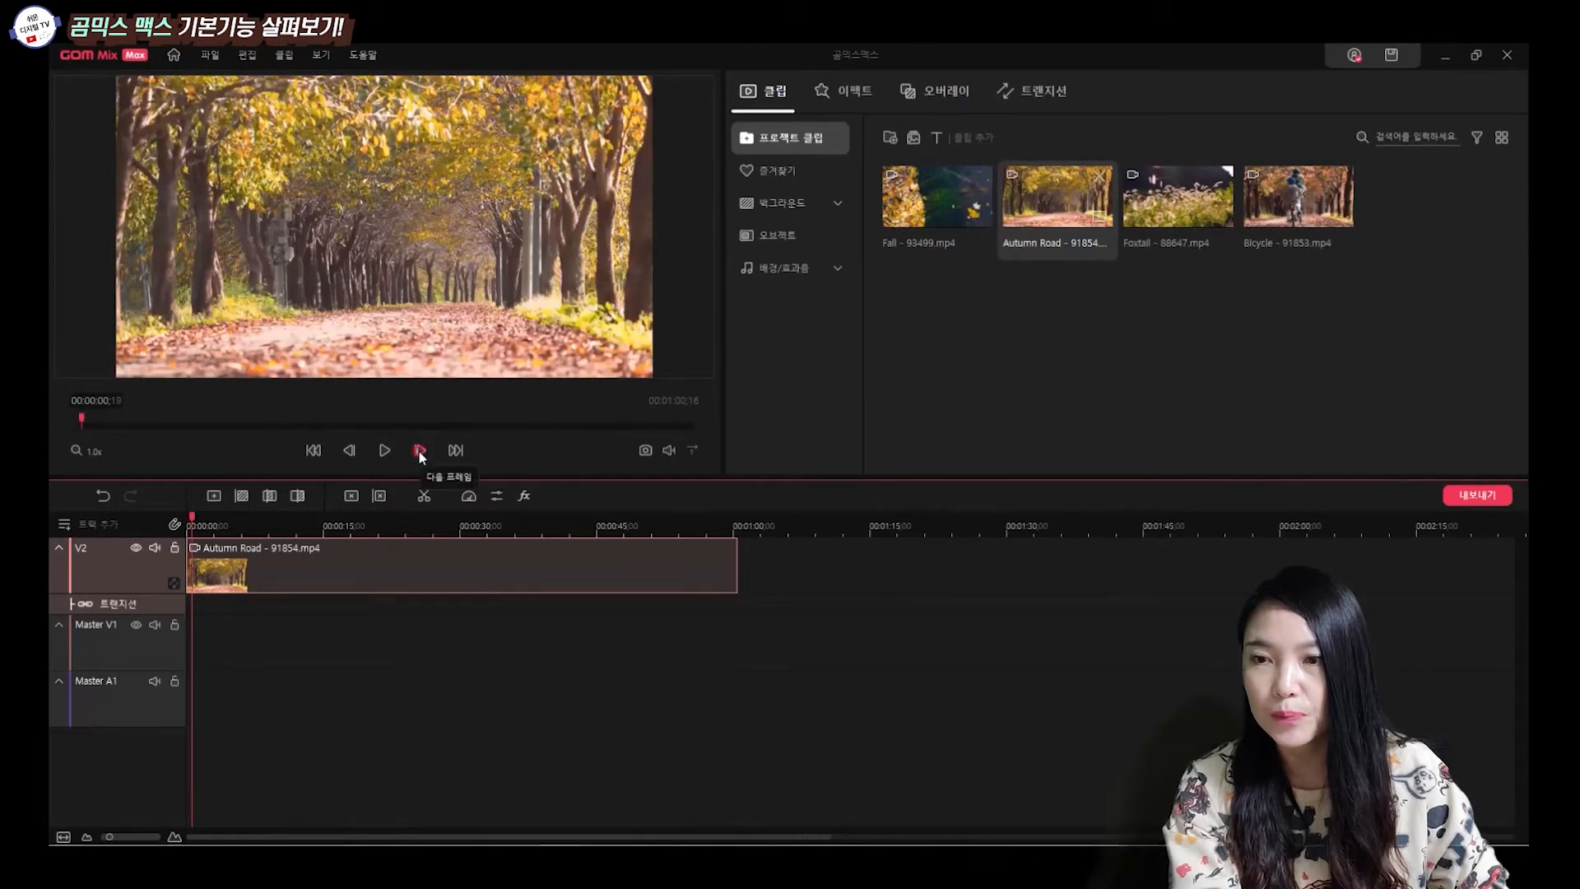
pyautogui.click(422, 451)
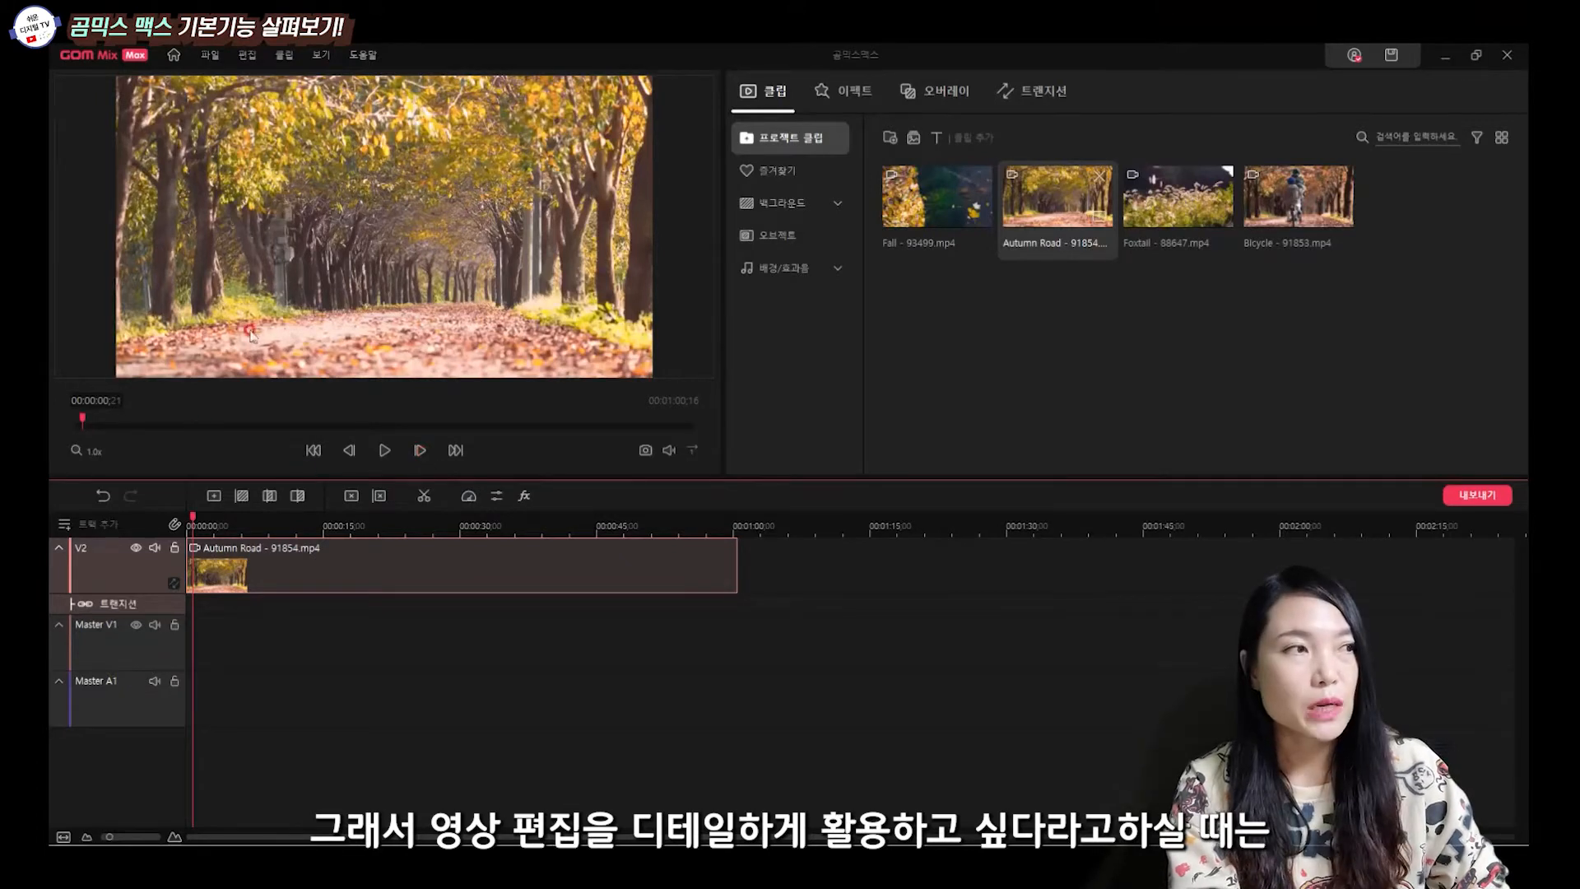
# Move the playhead several single frames back and forward, and jump to the previous and next clip boundaries.
pyautogui.click(349, 450)
pyautogui.click(350, 450)
pyautogui.click(350, 450)
pyautogui.click(350, 451)
pyautogui.click(350, 451)
pyautogui.click(350, 450)
pyautogui.click(422, 451)
pyautogui.click(420, 452)
pyautogui.click(418, 453)
pyautogui.click(417, 453)
pyautogui.click(416, 451)
pyautogui.click(417, 451)
pyautogui.click(418, 452)
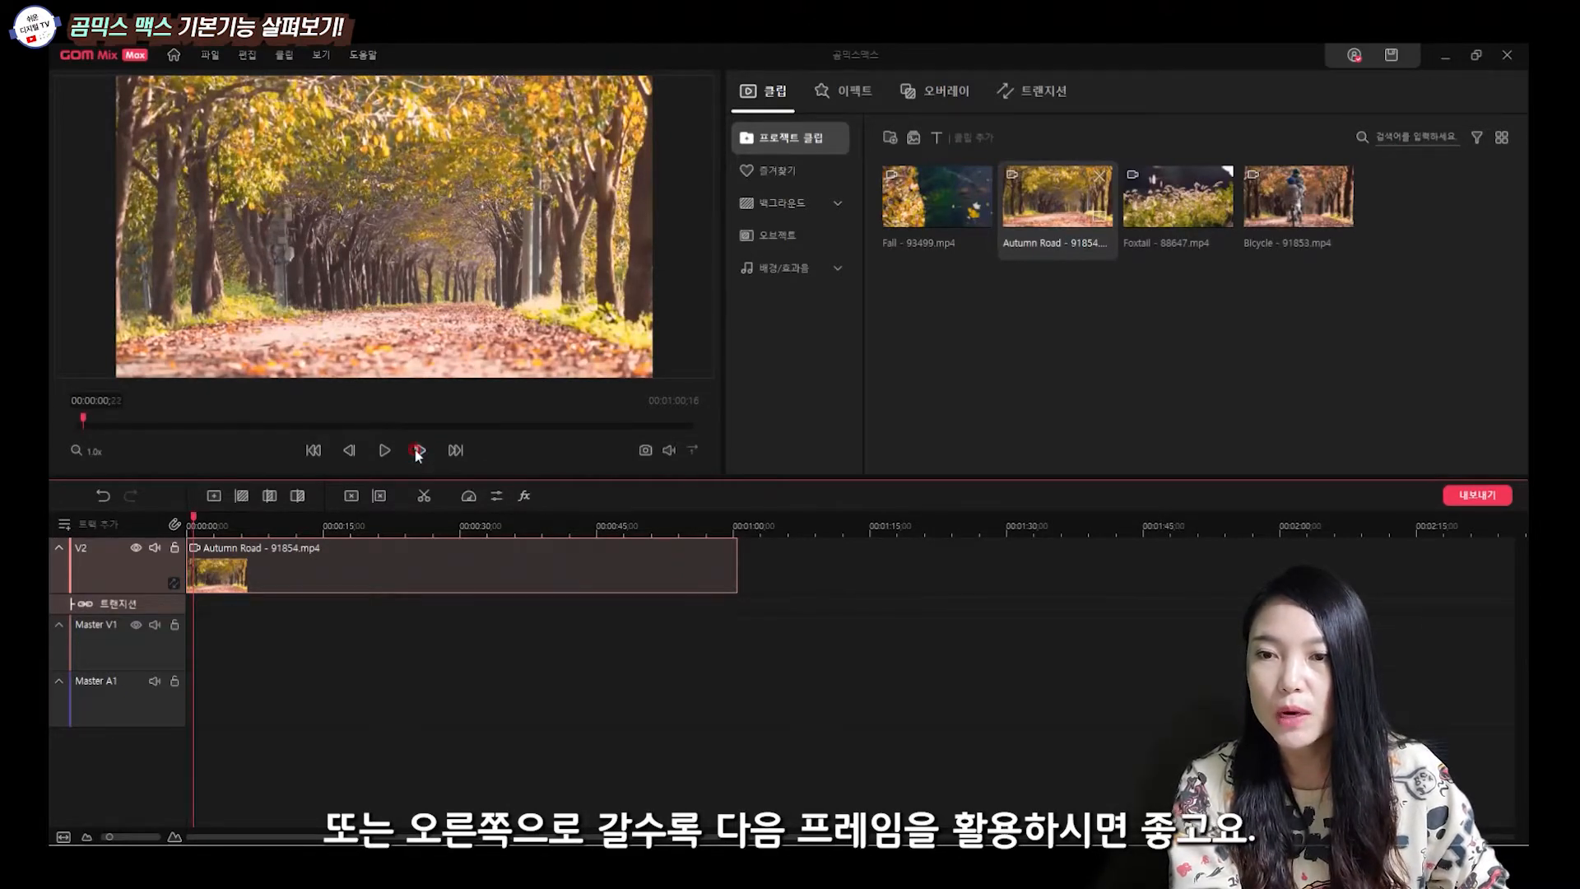
pyautogui.click(316, 451)
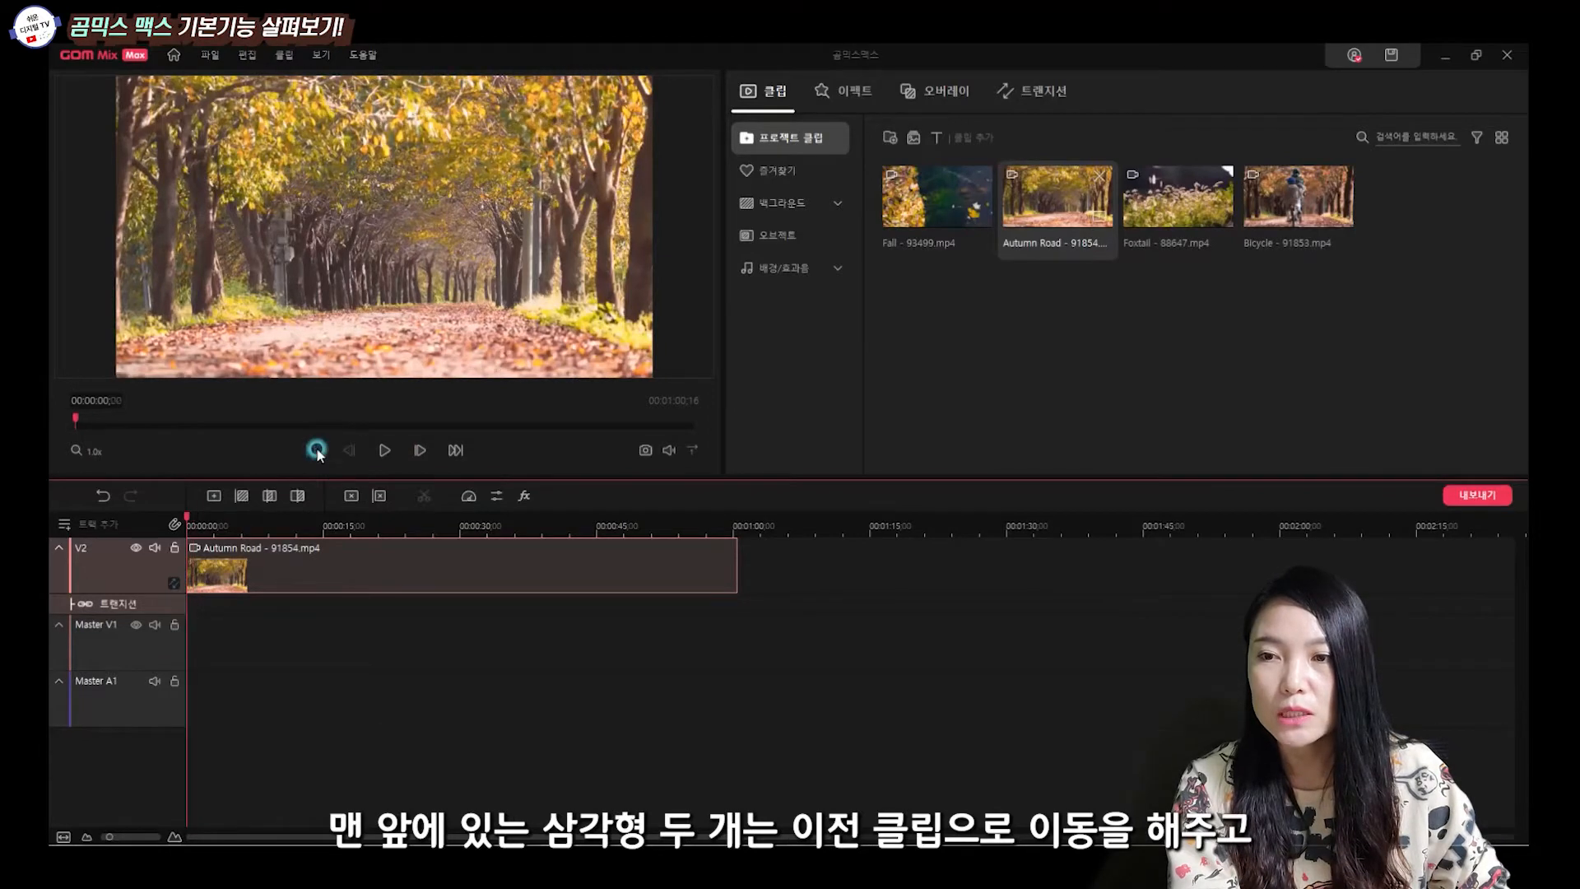
pyautogui.click(454, 451)
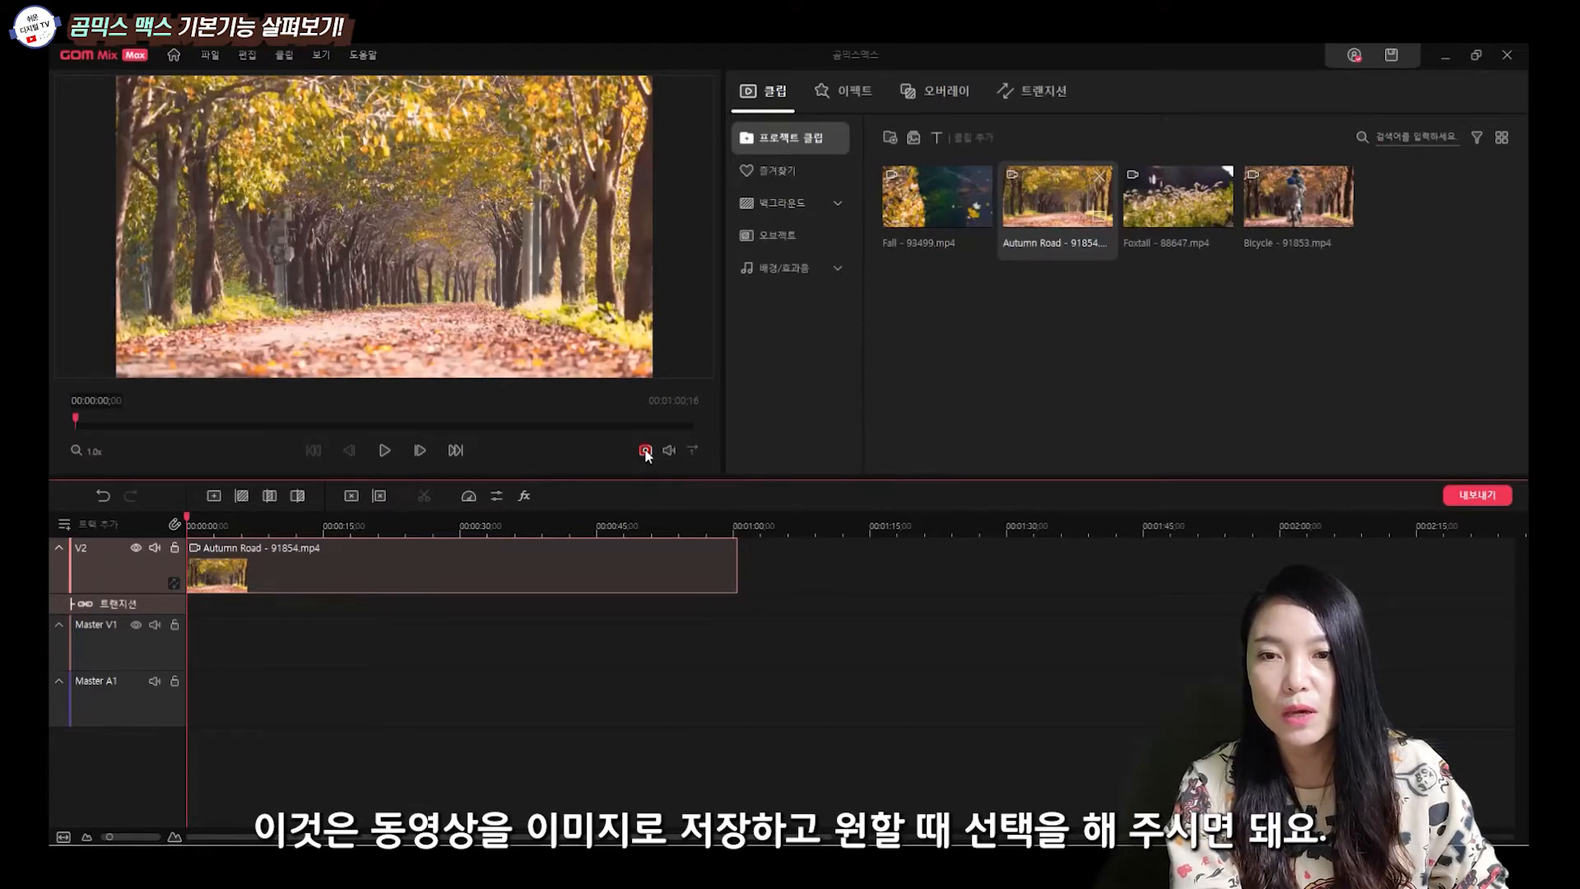
# Save the first frame as a JPG snapshot named 곰믹스맥스 at 1920 x 1080, checking its enlarged preview before confirming.
pyautogui.click(646, 451)
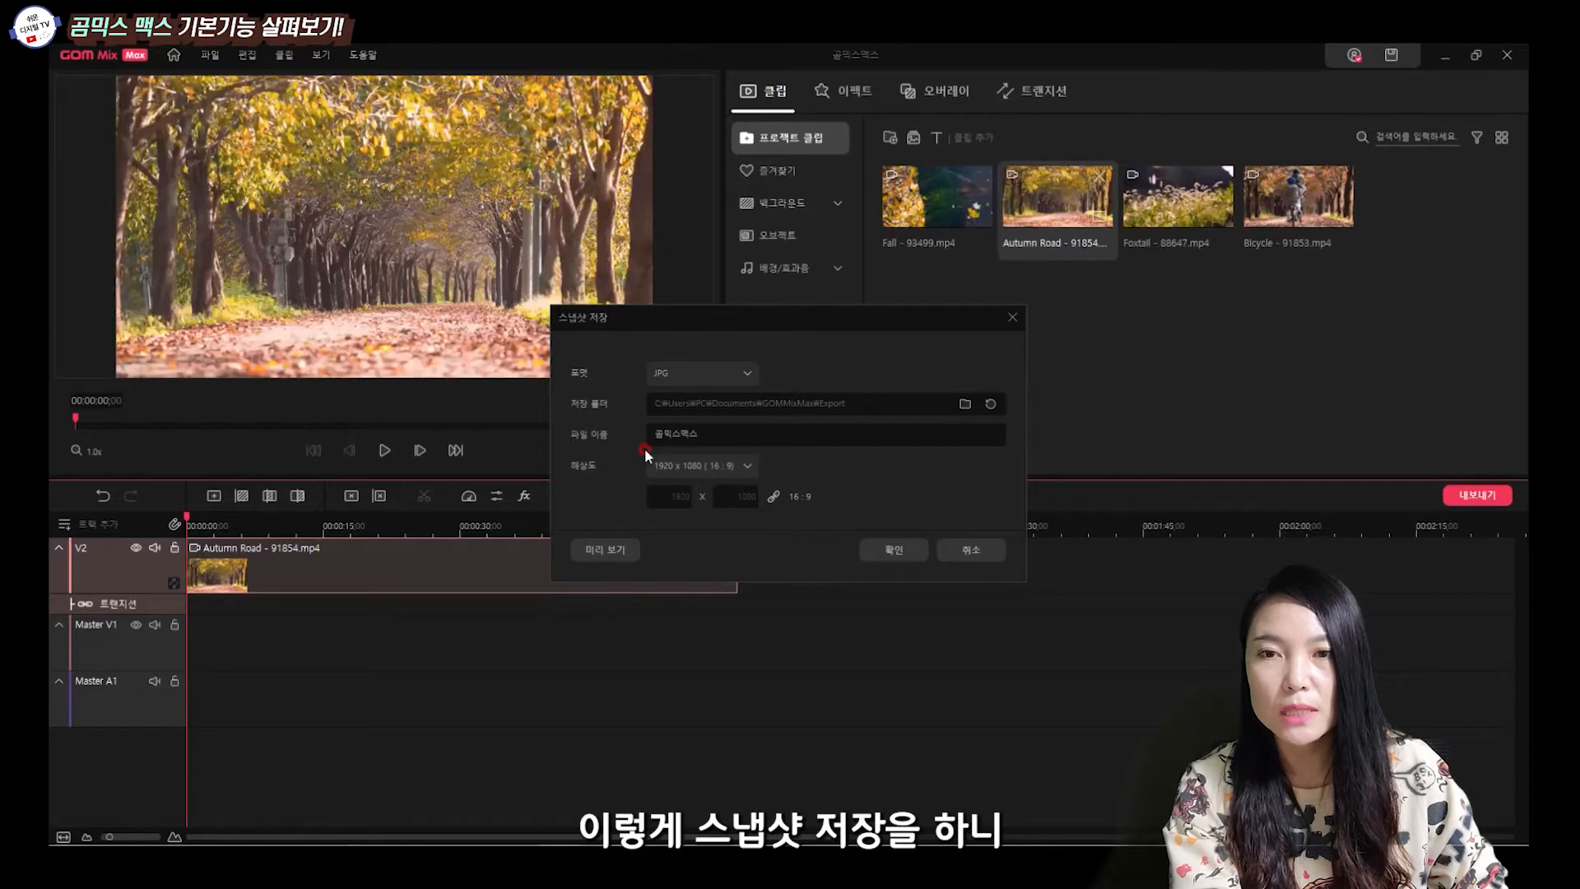
pyautogui.click(750, 372)
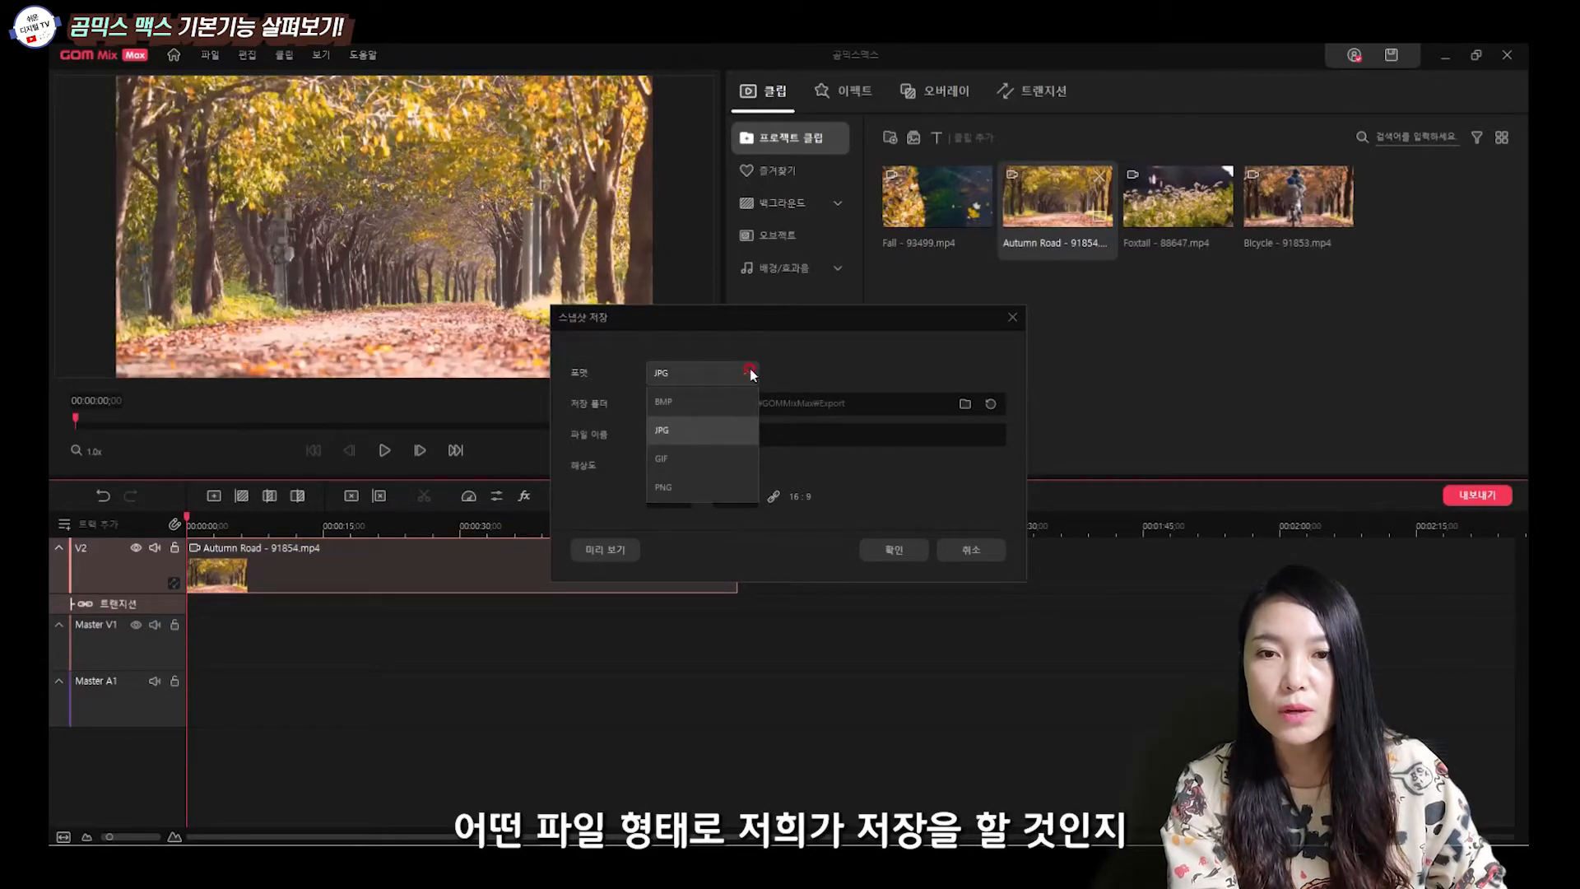
pyautogui.click(684, 431)
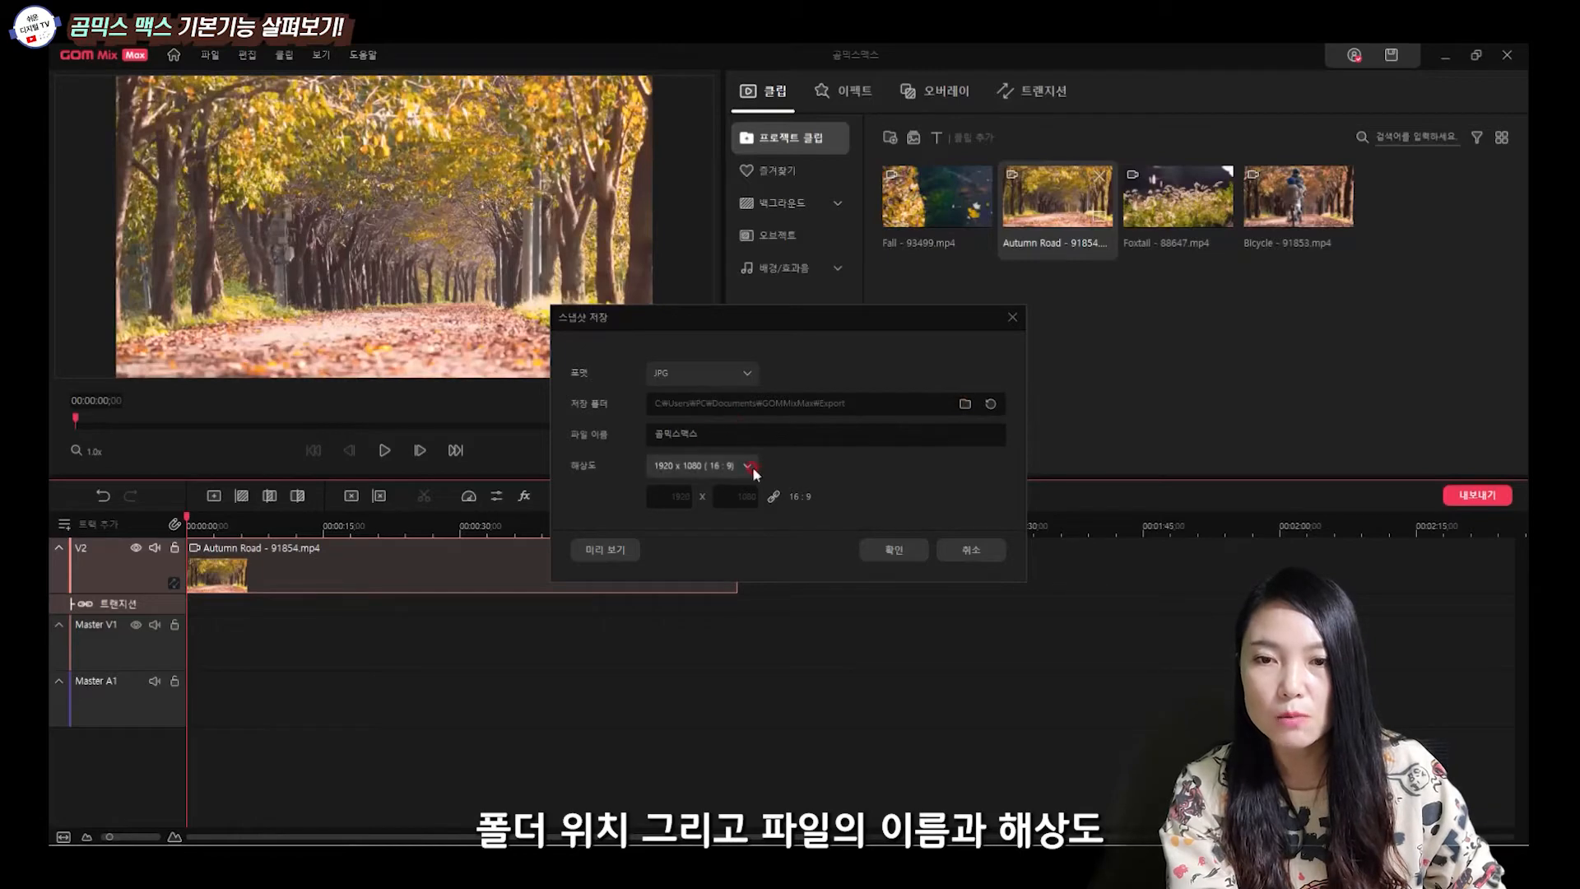
pyautogui.click(605, 550)
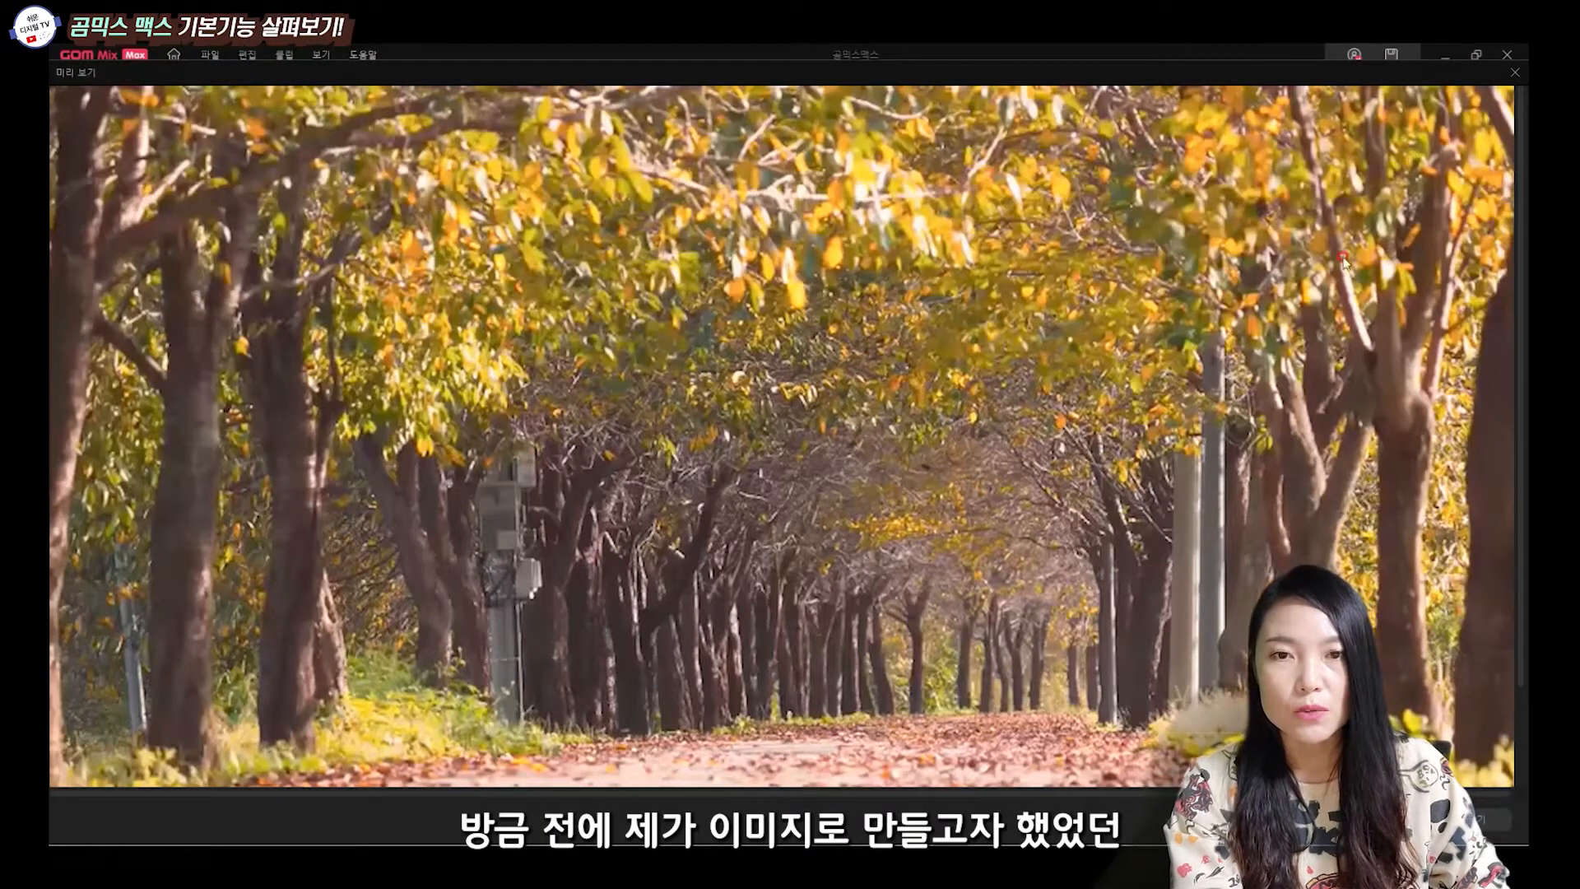
pyautogui.click(1479, 819)
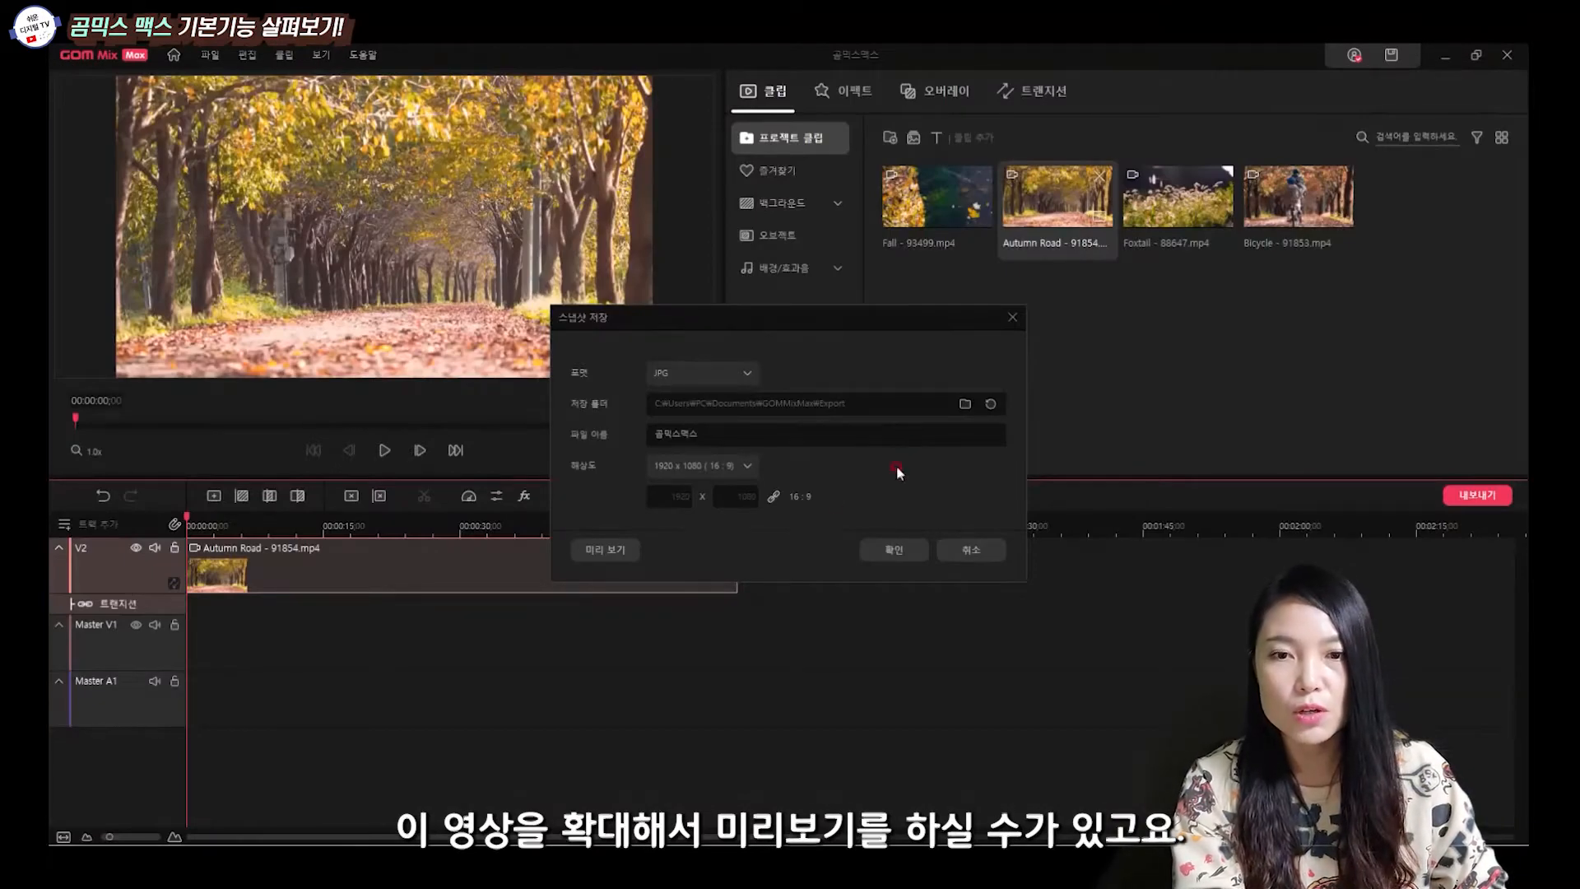
pyautogui.click(896, 551)
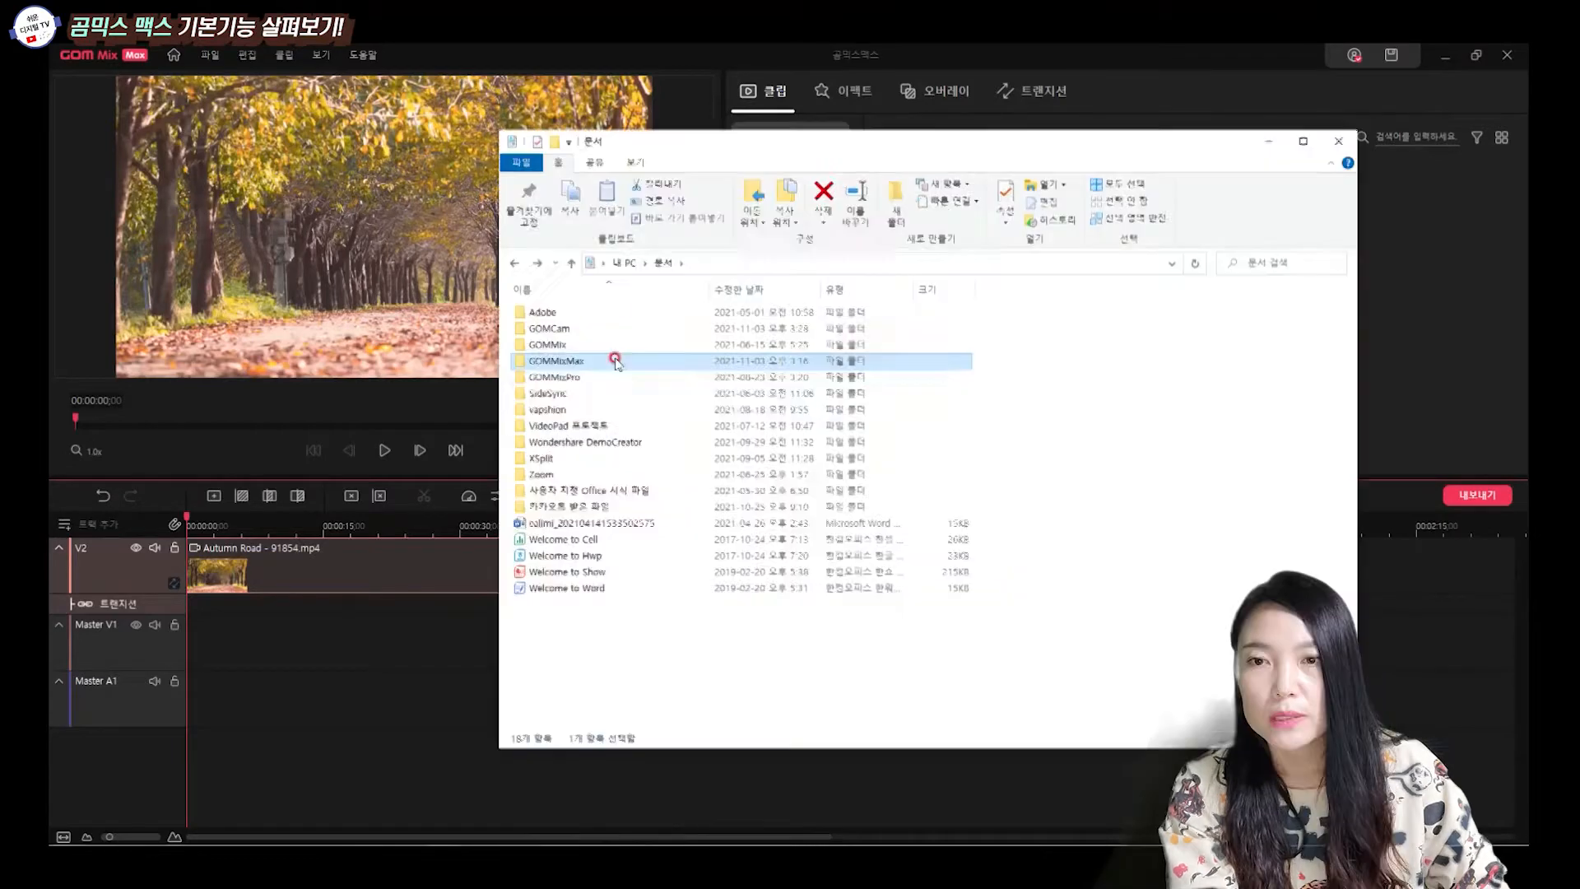
# Check the saved snapshot in the GOMMixMax Export folder within Documents, and close the file window.
pyautogui.click(605, 361)
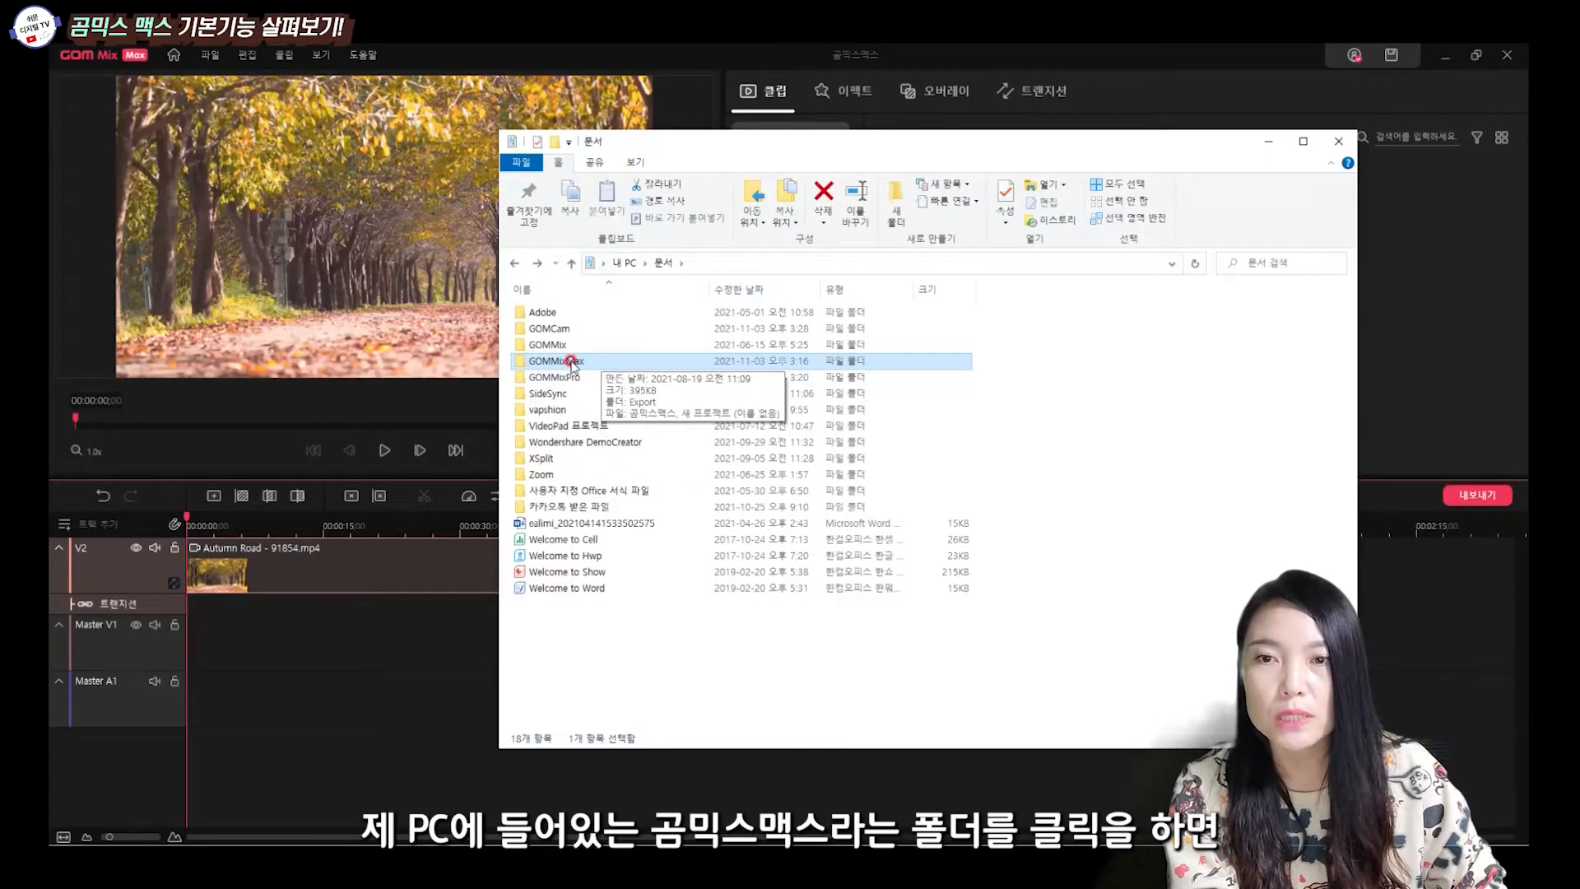
pyautogui.doubleClick(572, 362)
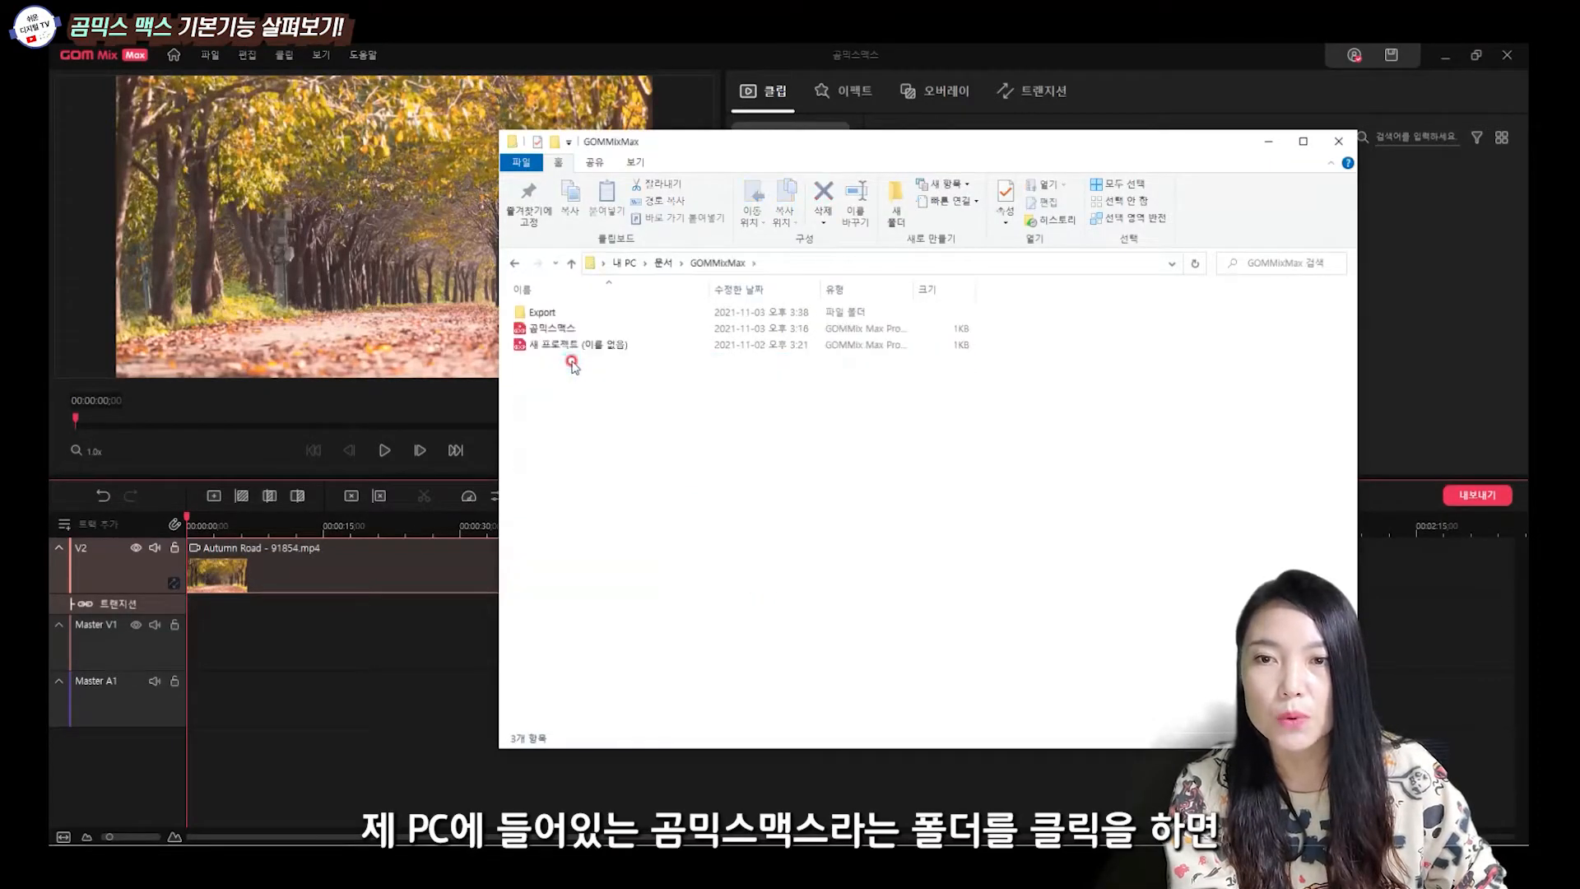
pyautogui.click(549, 319)
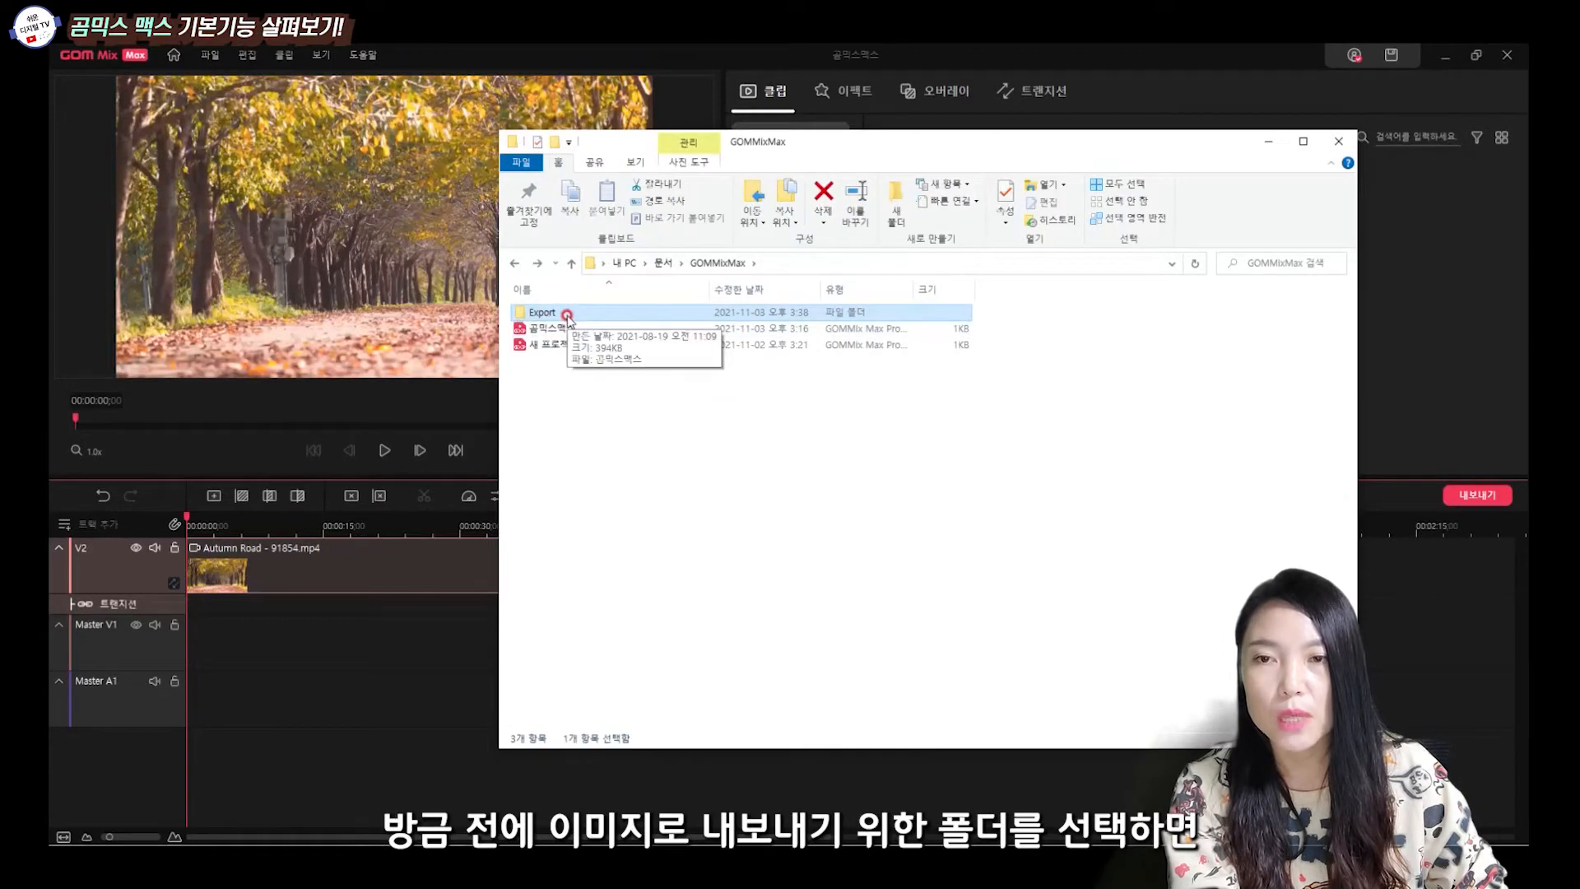
pyautogui.doubleClick(567, 318)
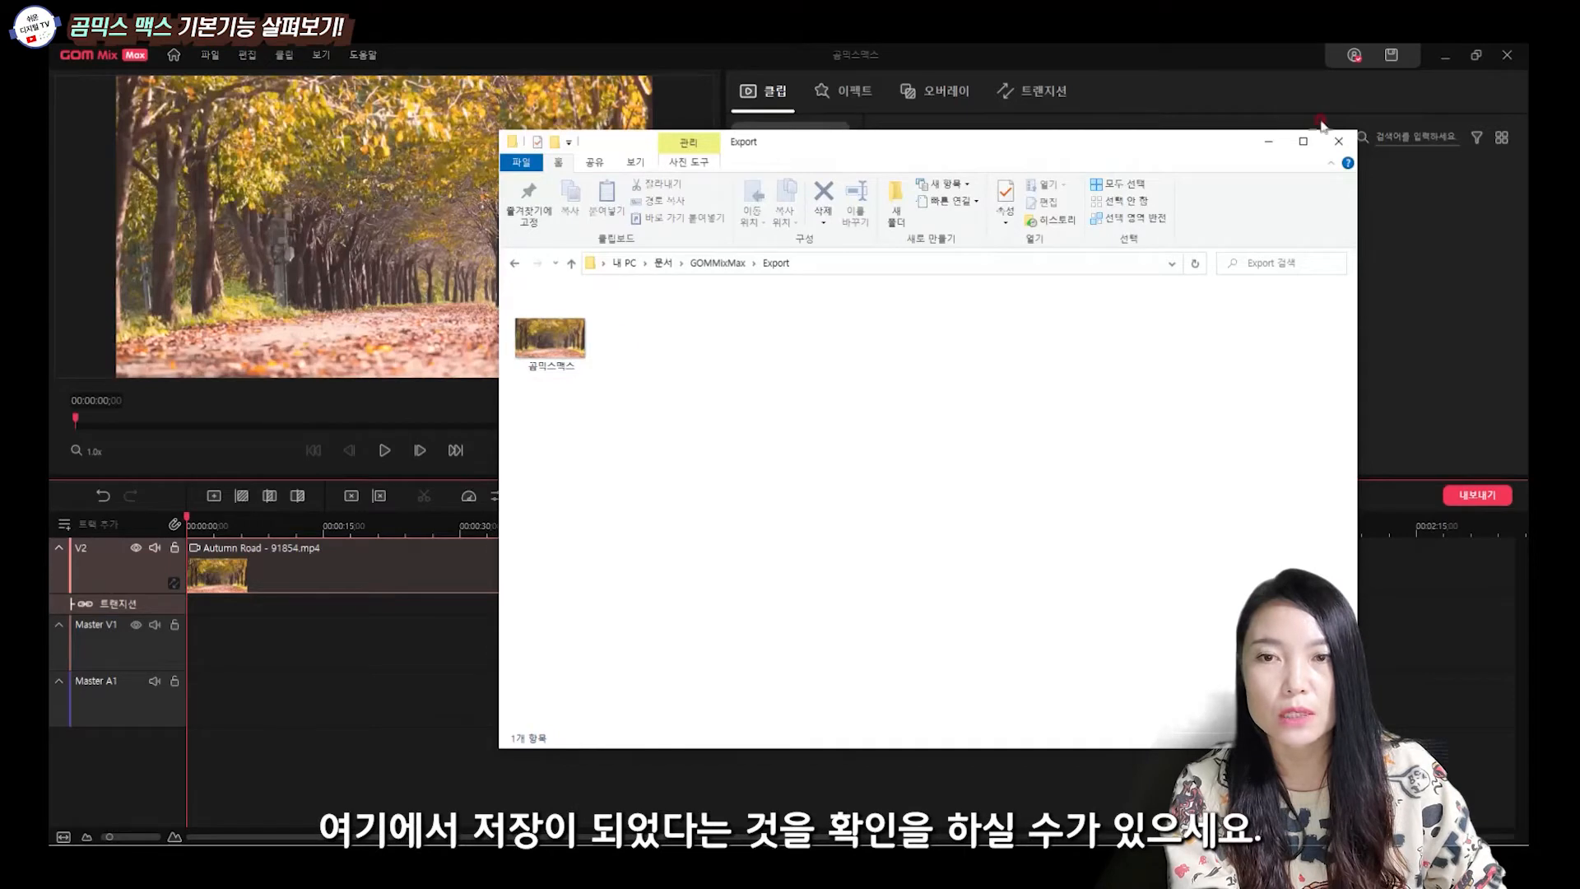
pyautogui.click(1337, 144)
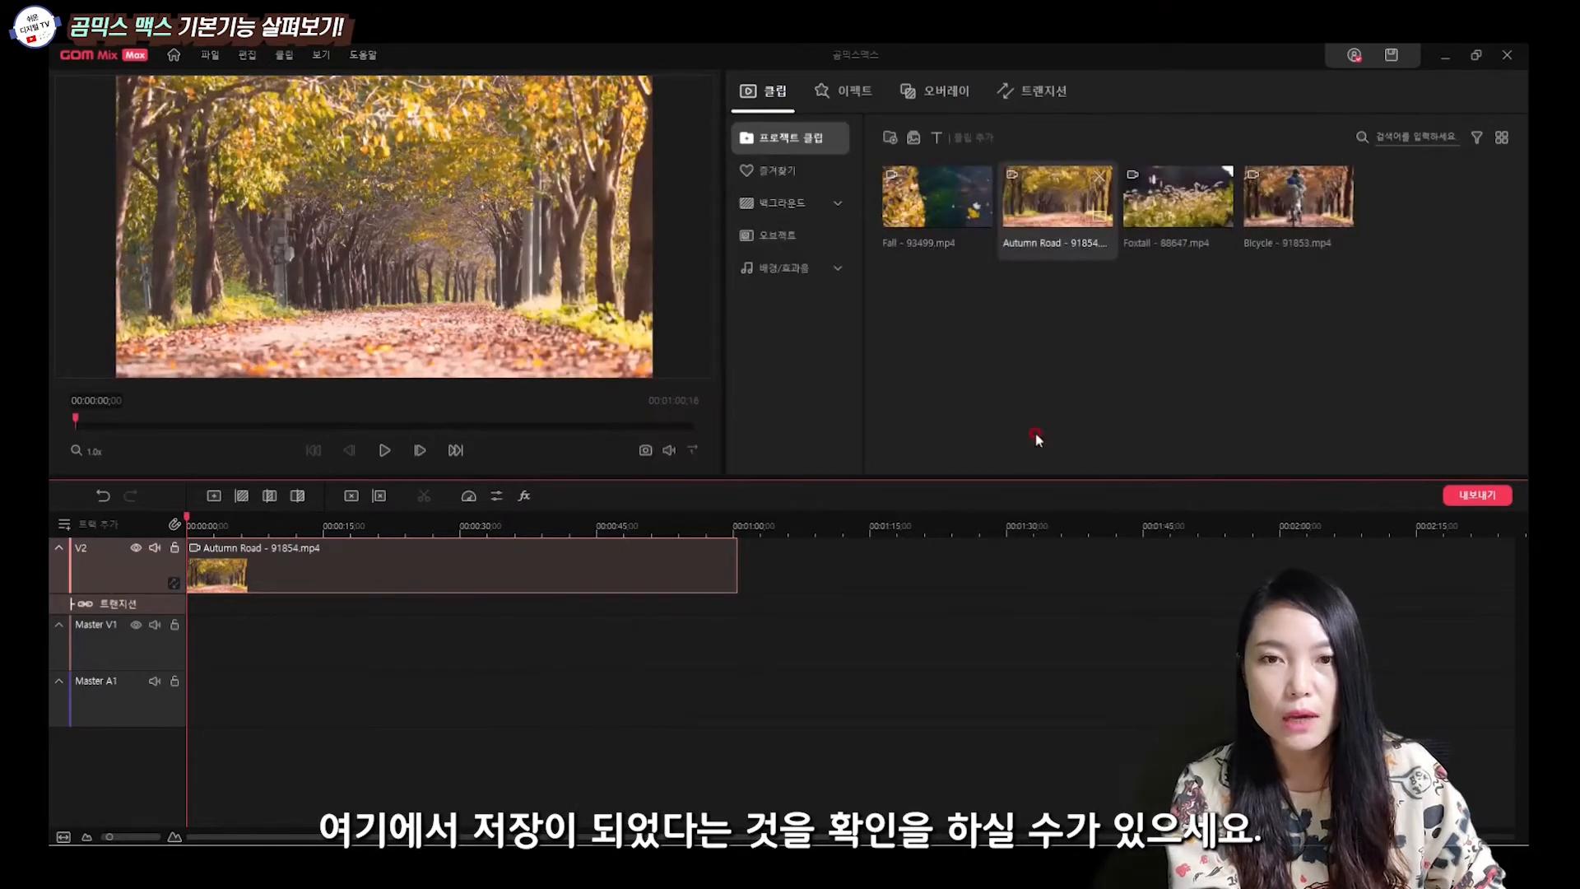
# Try out the preview volume slider, leaving it near maximum, and toggle the clip repeat playback option.
pyautogui.click(668, 451)
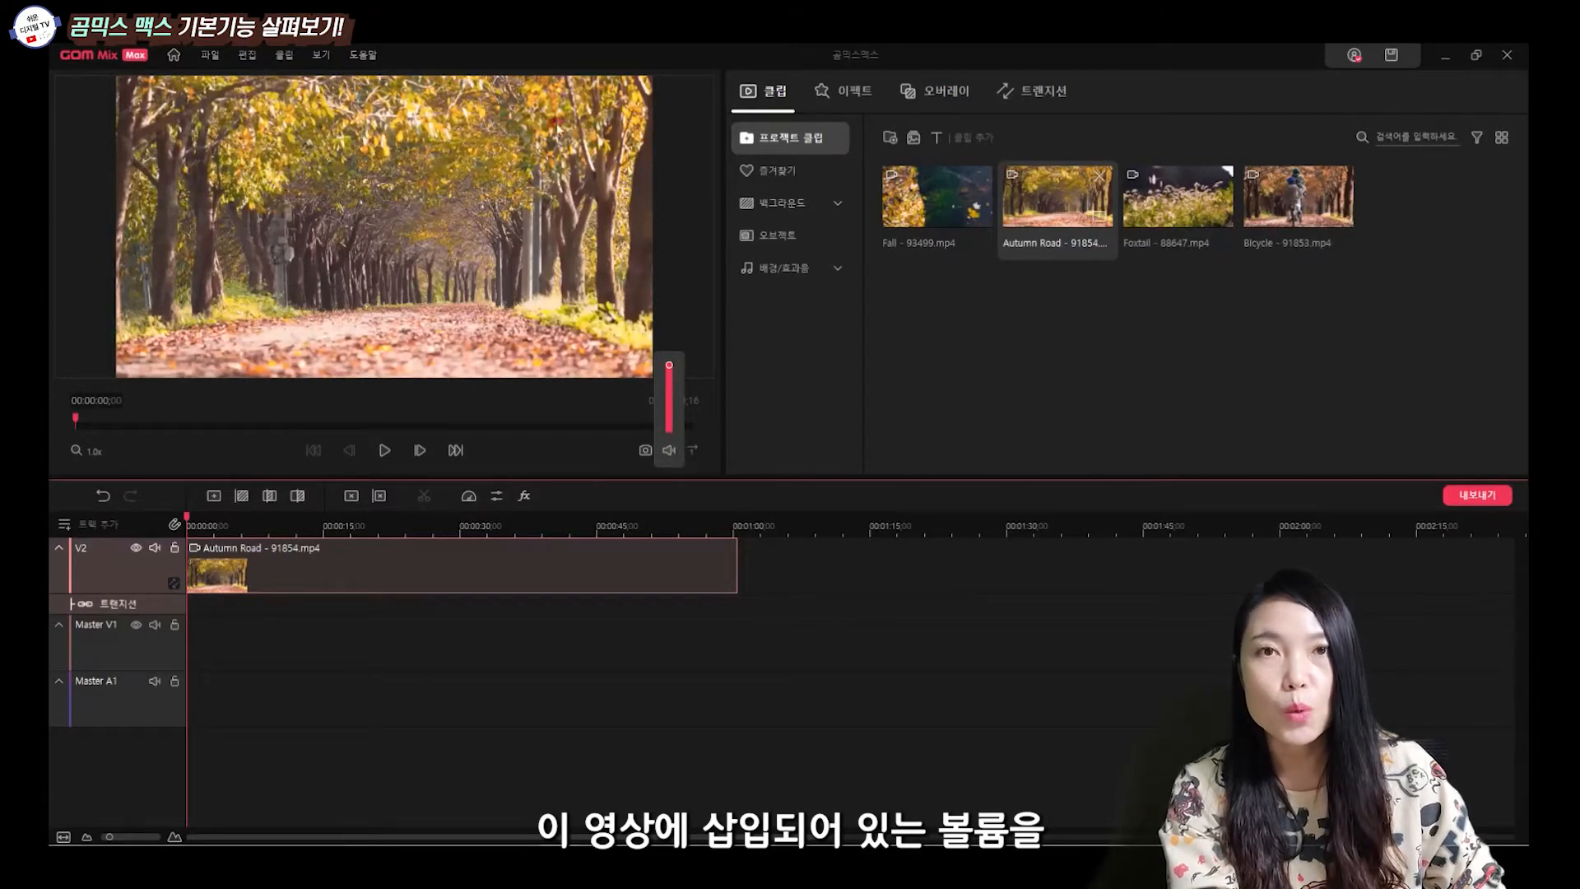
pyautogui.moveTo(669, 370)
pyautogui.mouseDown()
pyautogui.moveTo(668, 431)
pyautogui.moveTo(670, 367)
pyautogui.mouseUp()
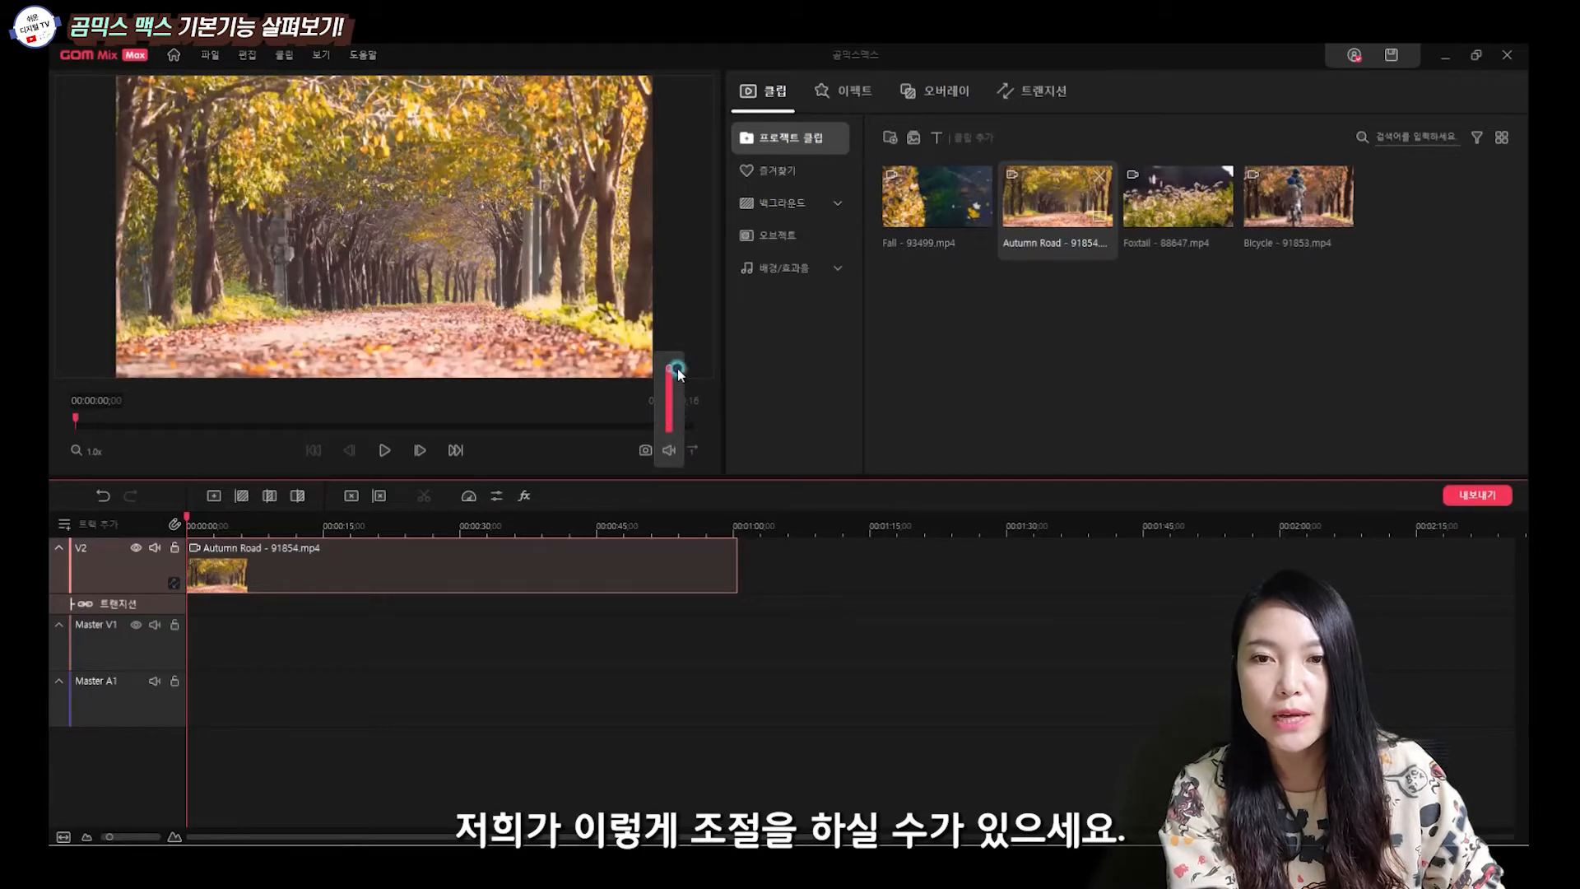
pyautogui.click(695, 450)
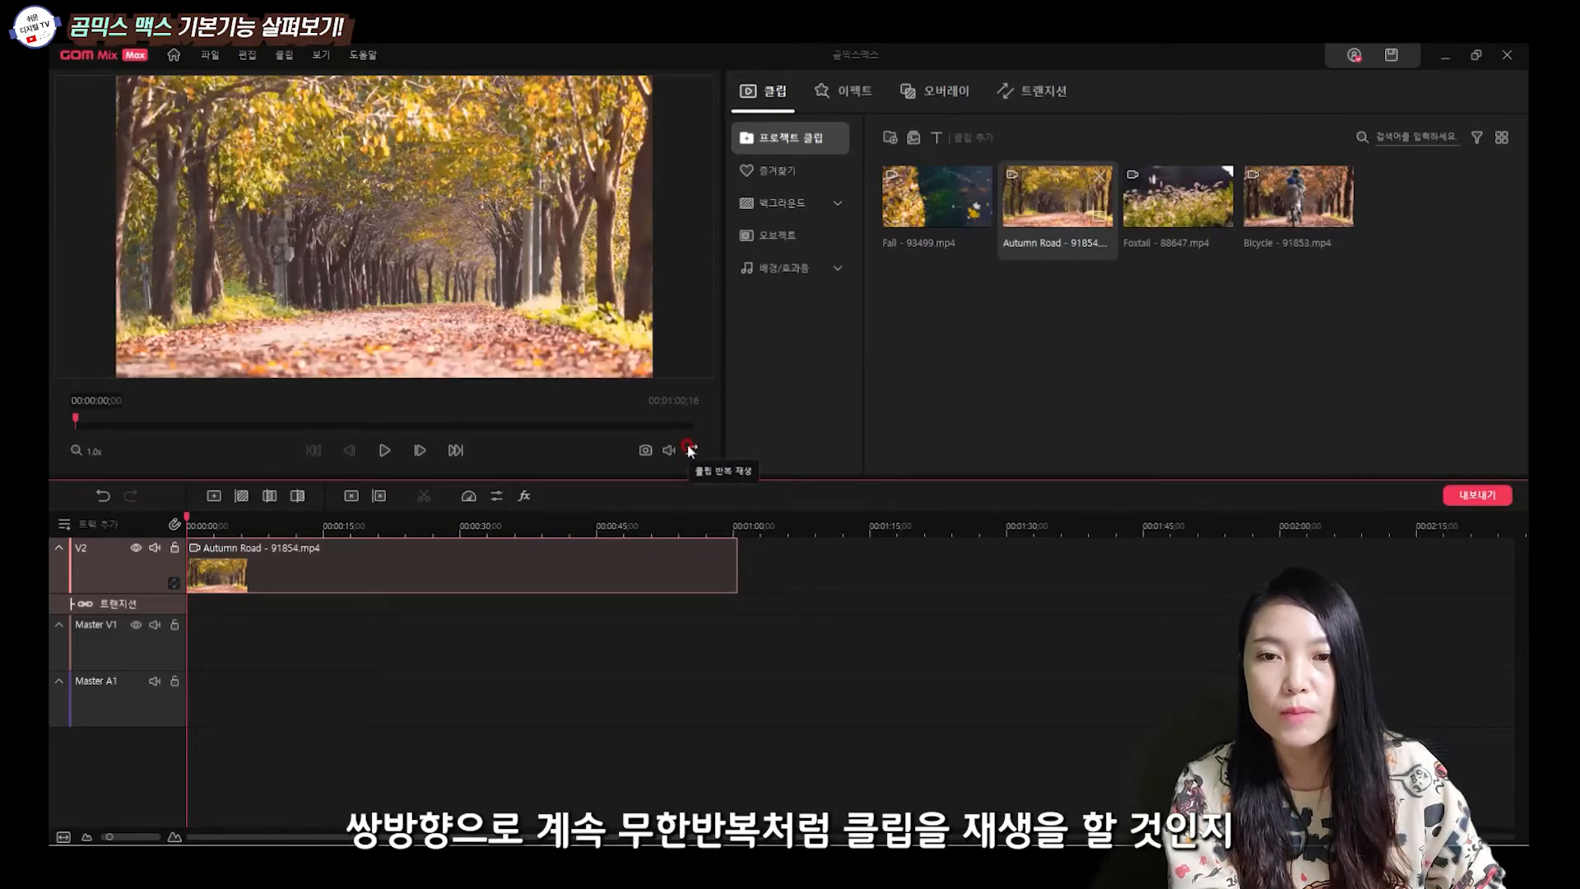
pyautogui.click(691, 450)
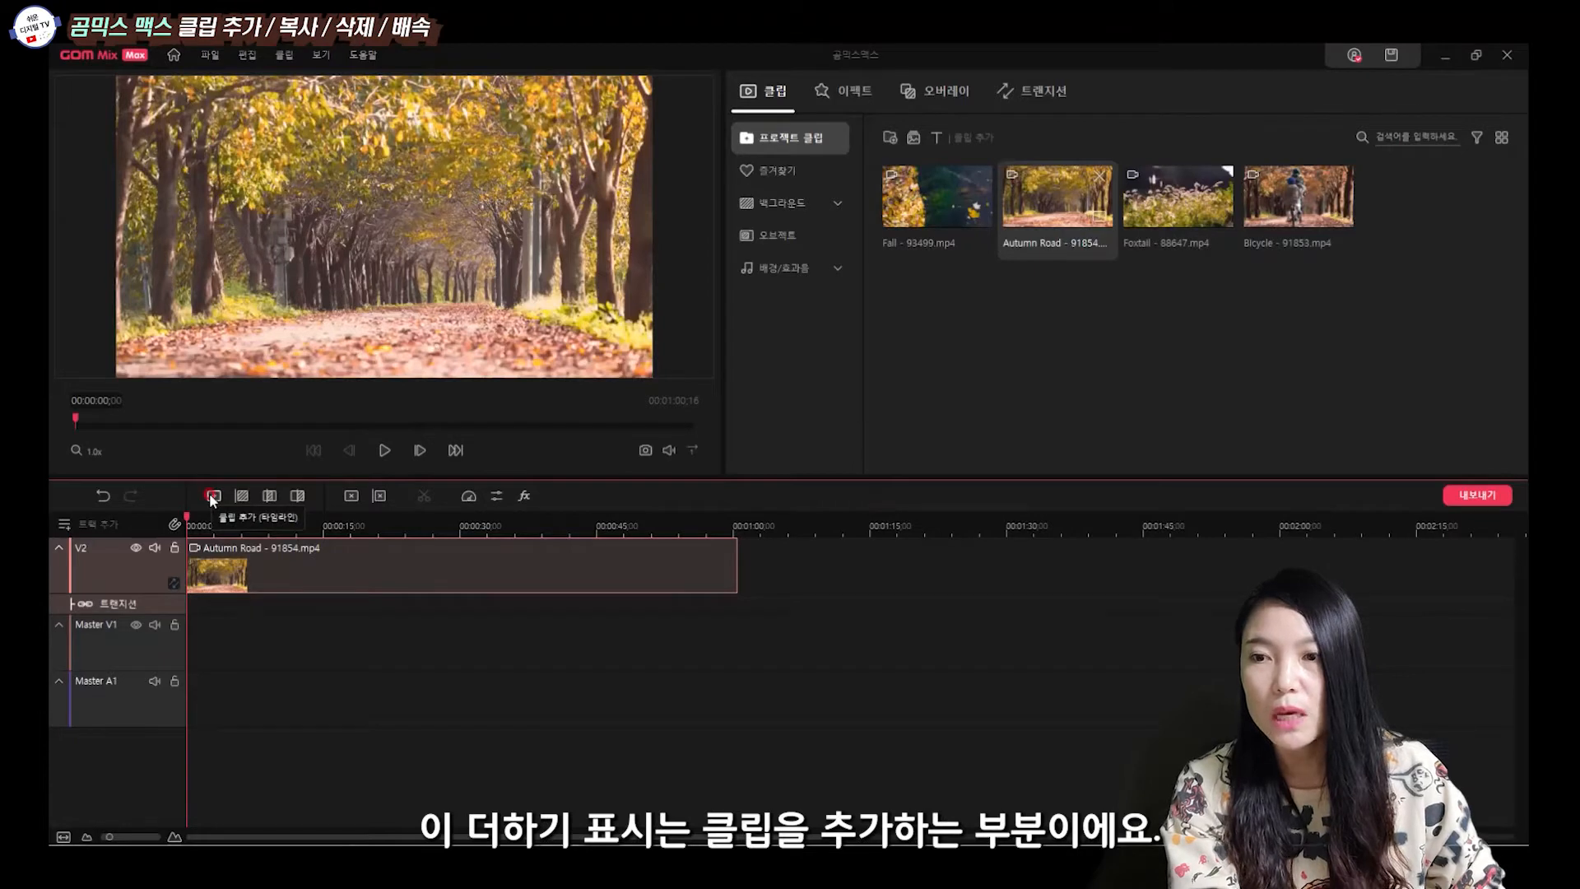
# Try adding a second copy of the Autumn Road clip to the end of track V2, and undo the addition.
pyautogui.click(213, 497)
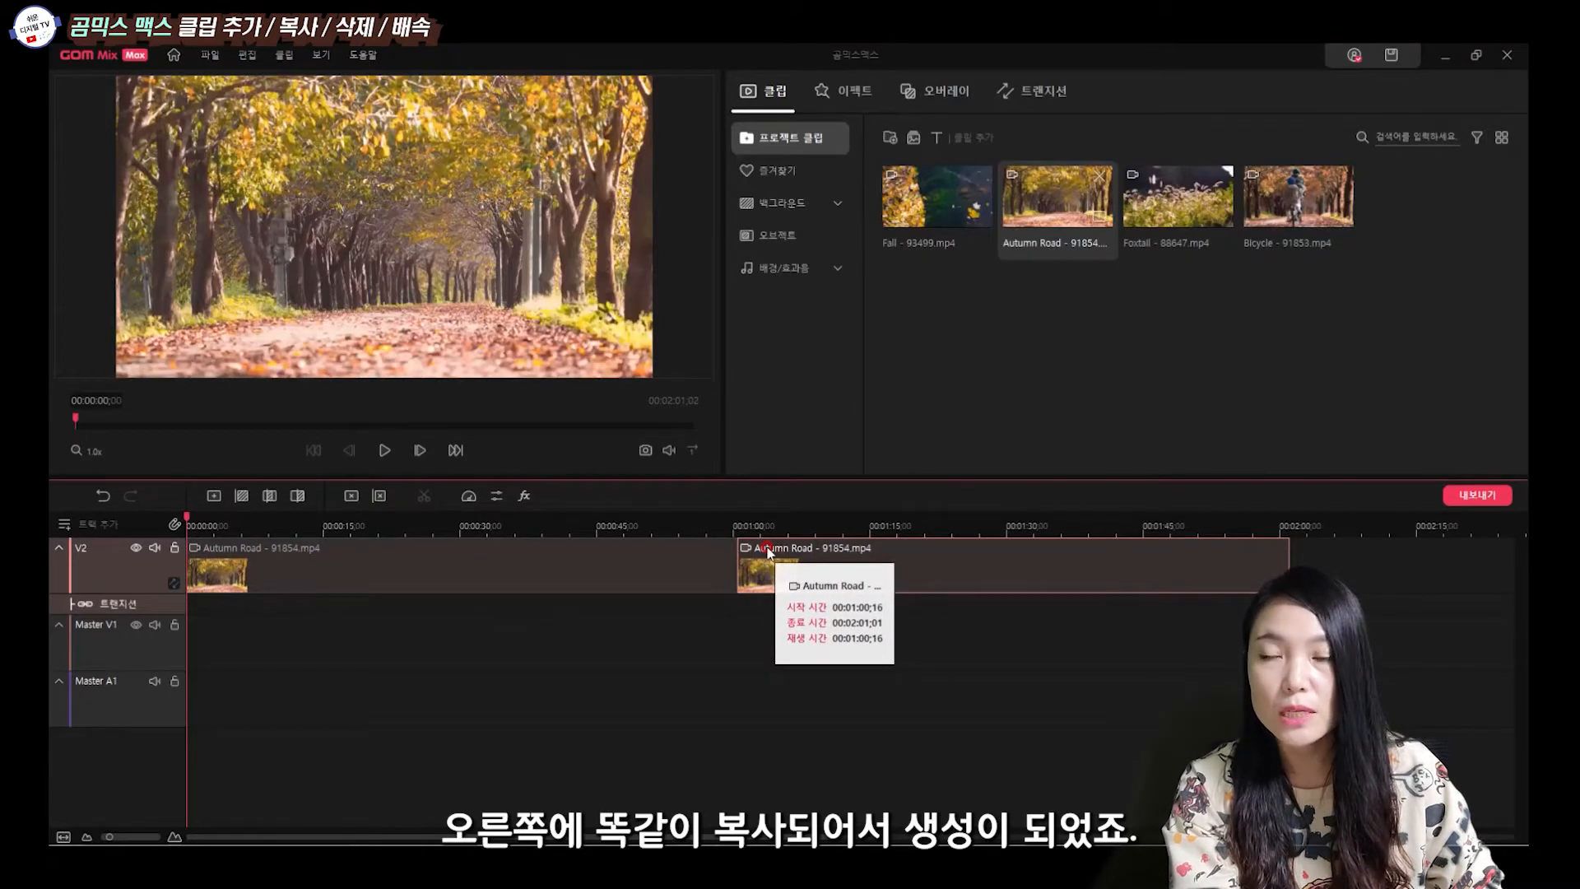
pyautogui.click(99, 494)
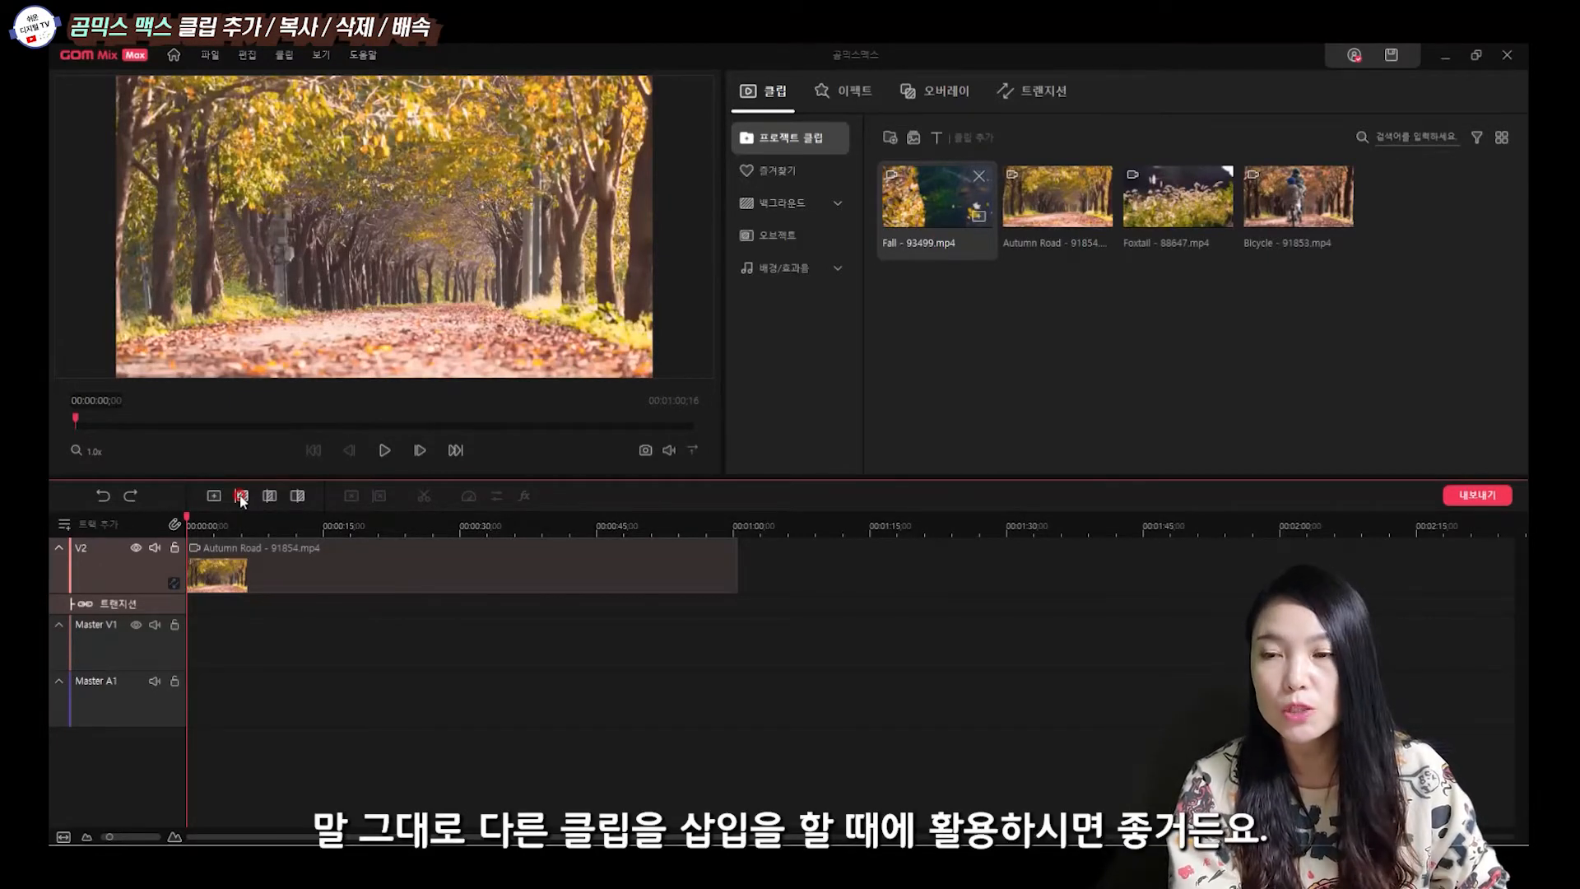
# Insert the Fall - 93499.mp4 clip directly after the Autumn Road clip on track V2.
pyautogui.click(277, 562)
pyautogui.moveTo(276, 559); pyautogui.dragTo(279, 560)
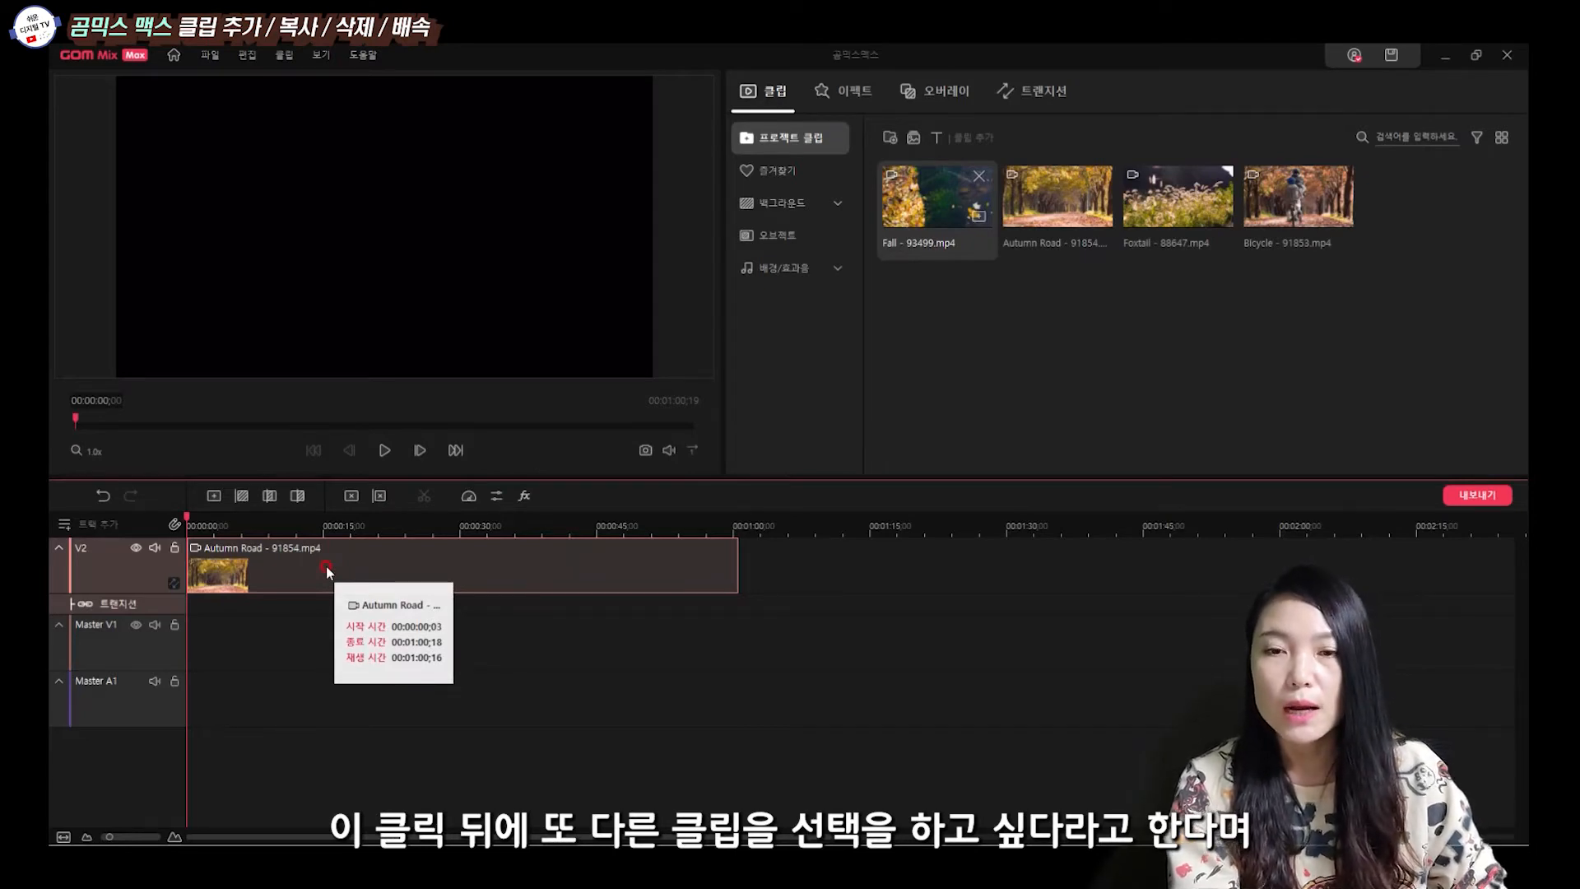
pyautogui.click(925, 203)
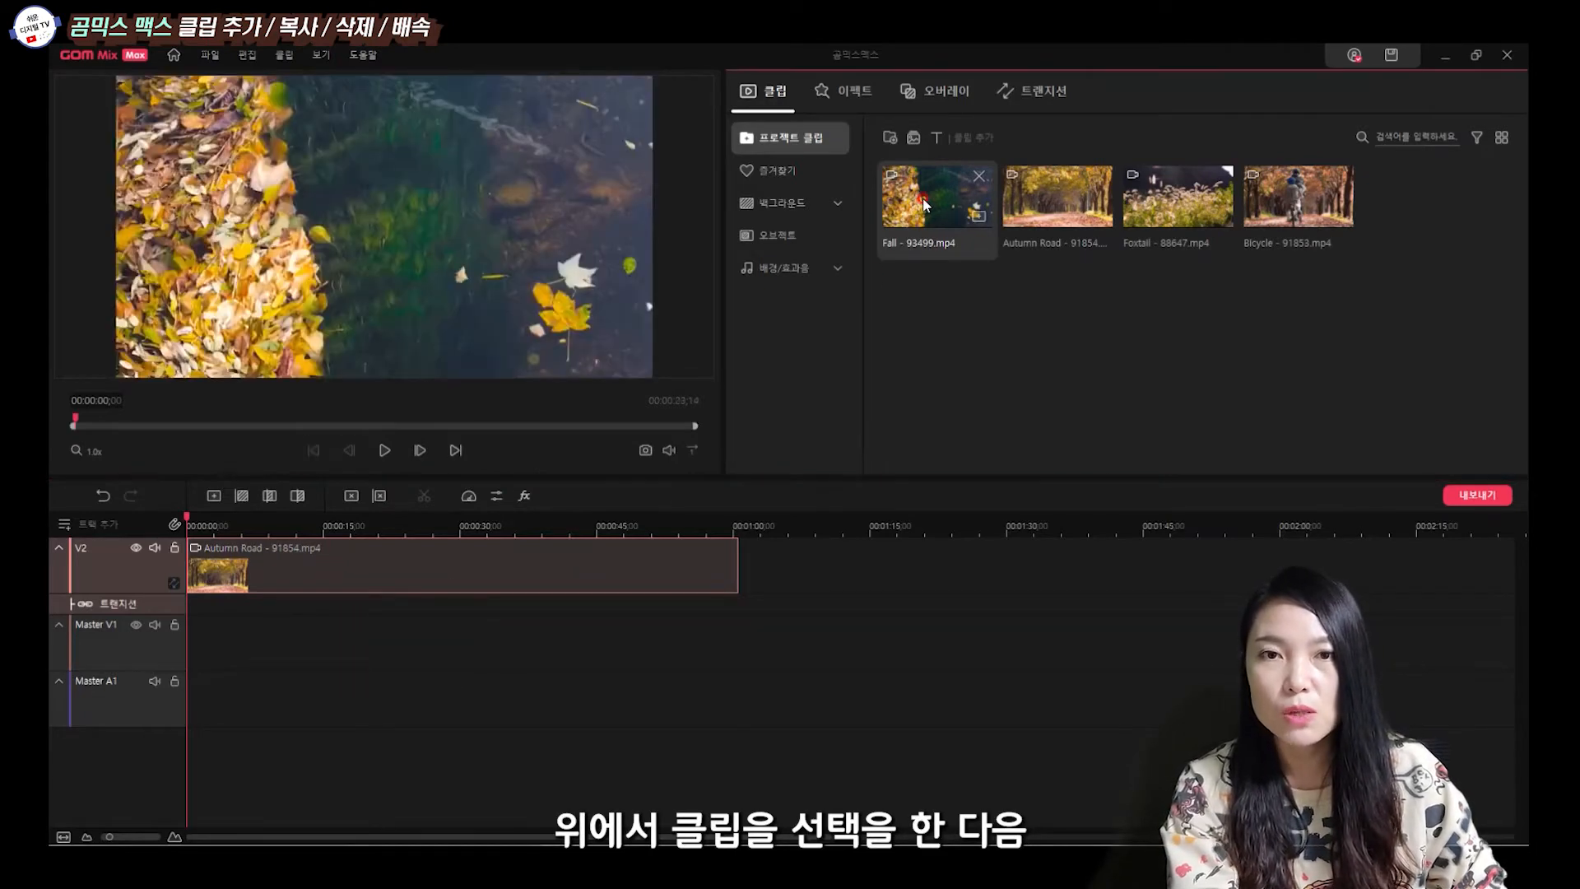
pyautogui.click(242, 496)
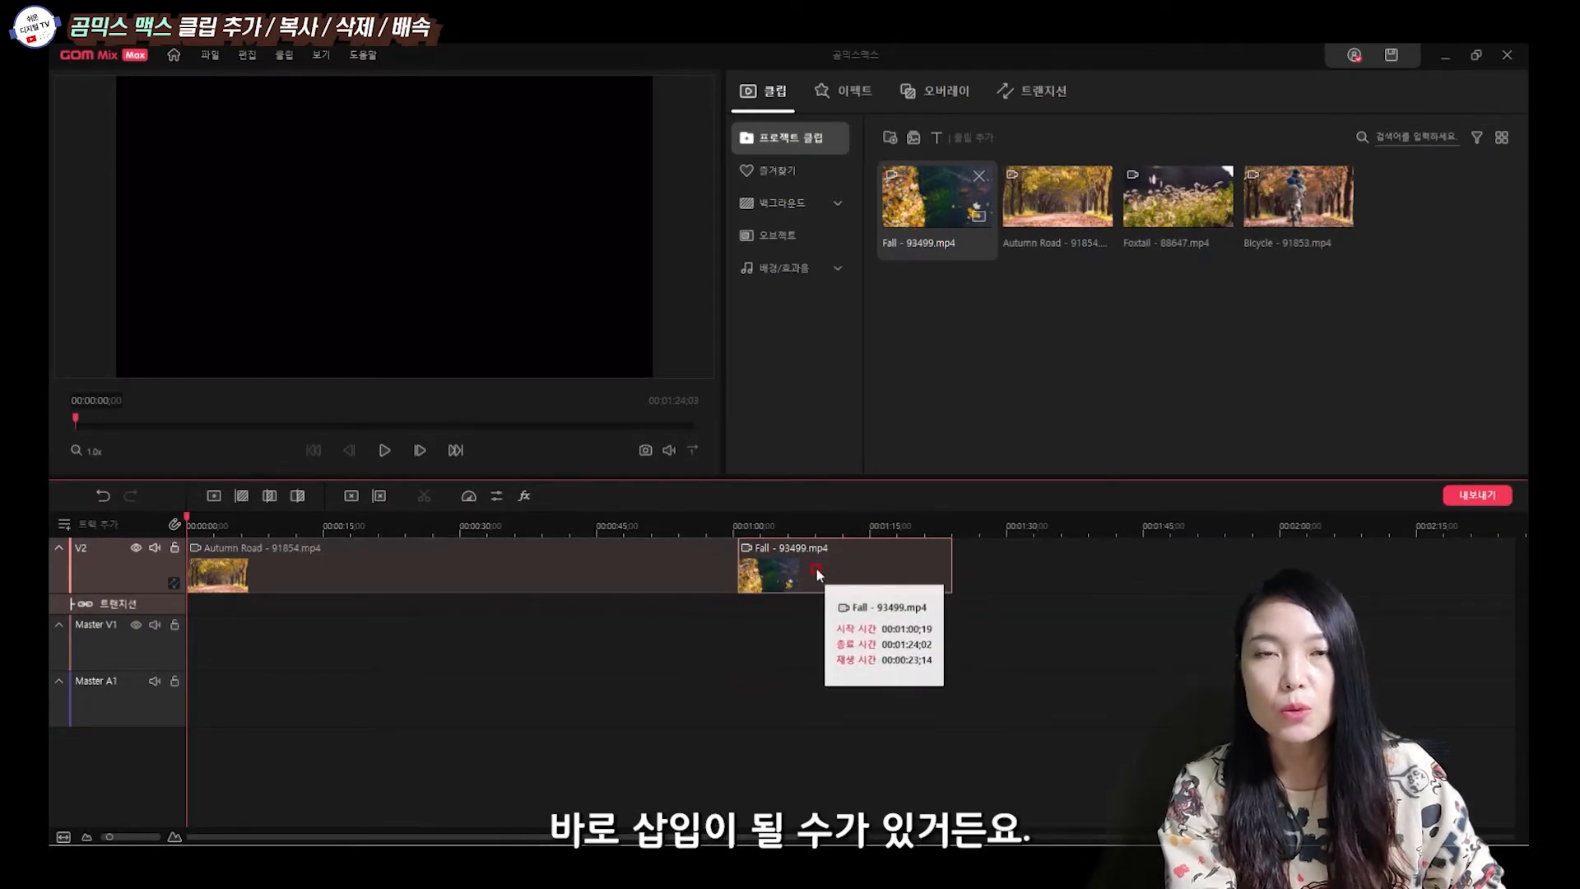
# Insert the Bicycle - 91853.mp4 clip between the Autumn Road and Fall clips on track V2.
pyautogui.click(501, 624)
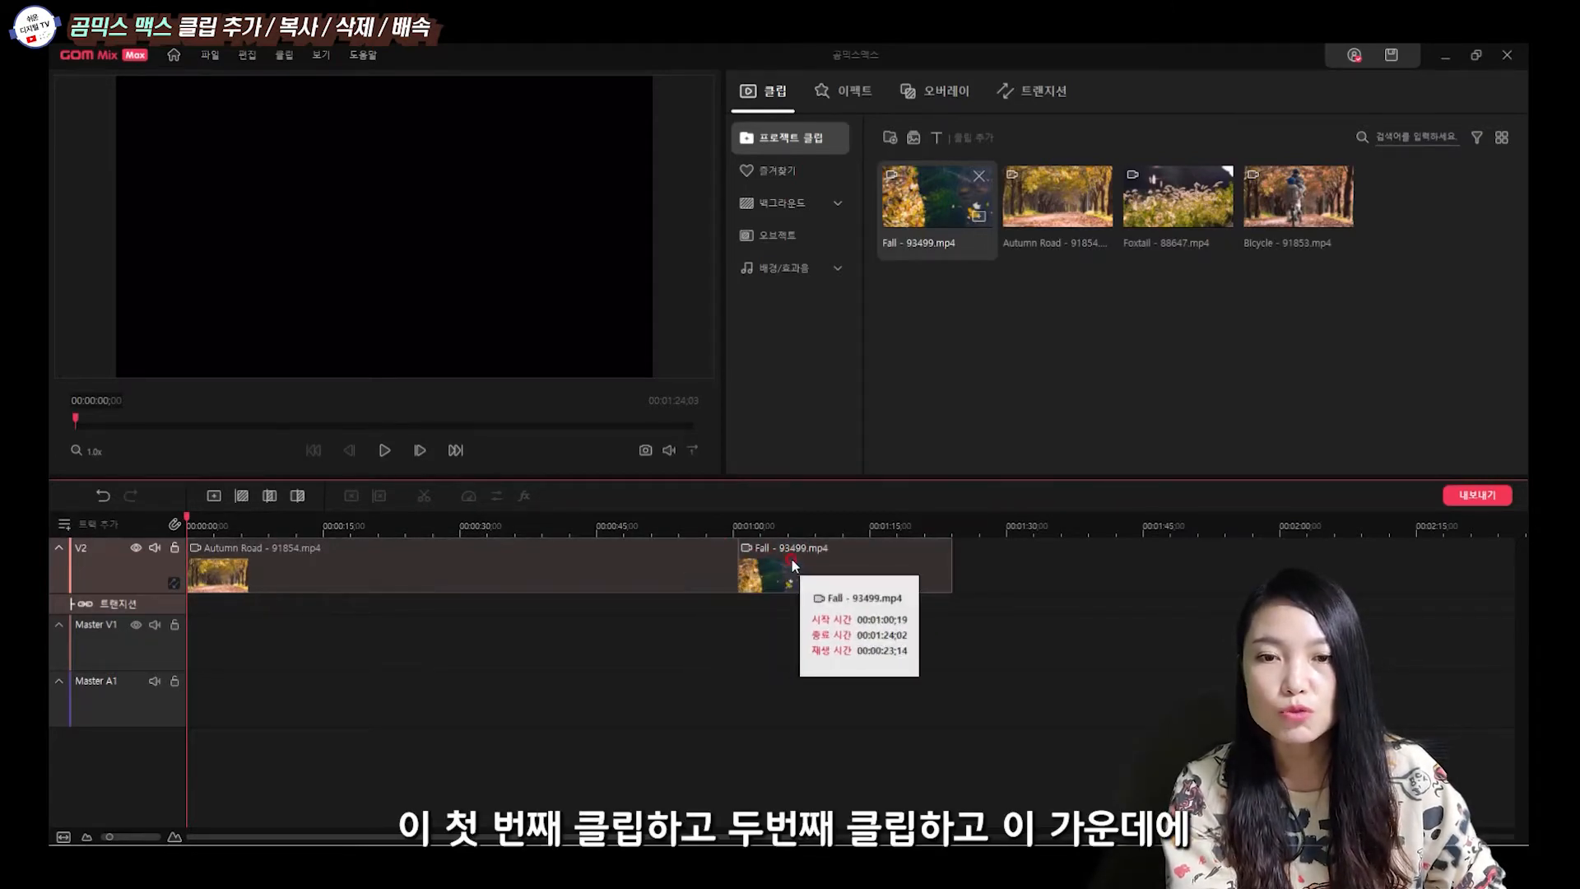
pyautogui.click(719, 560)
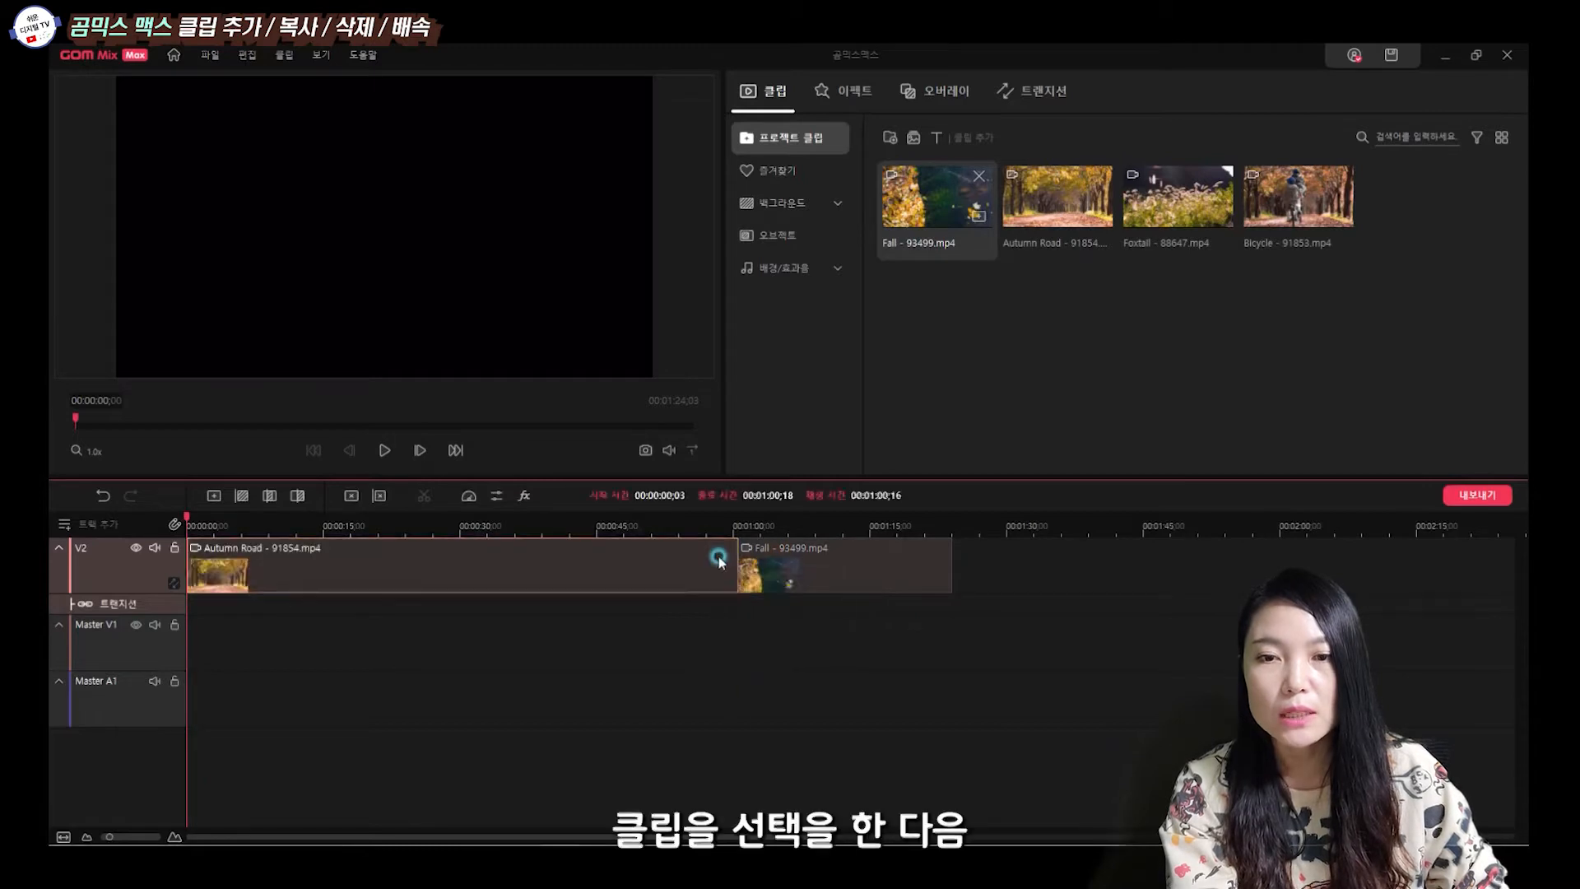
pyautogui.click(1311, 212)
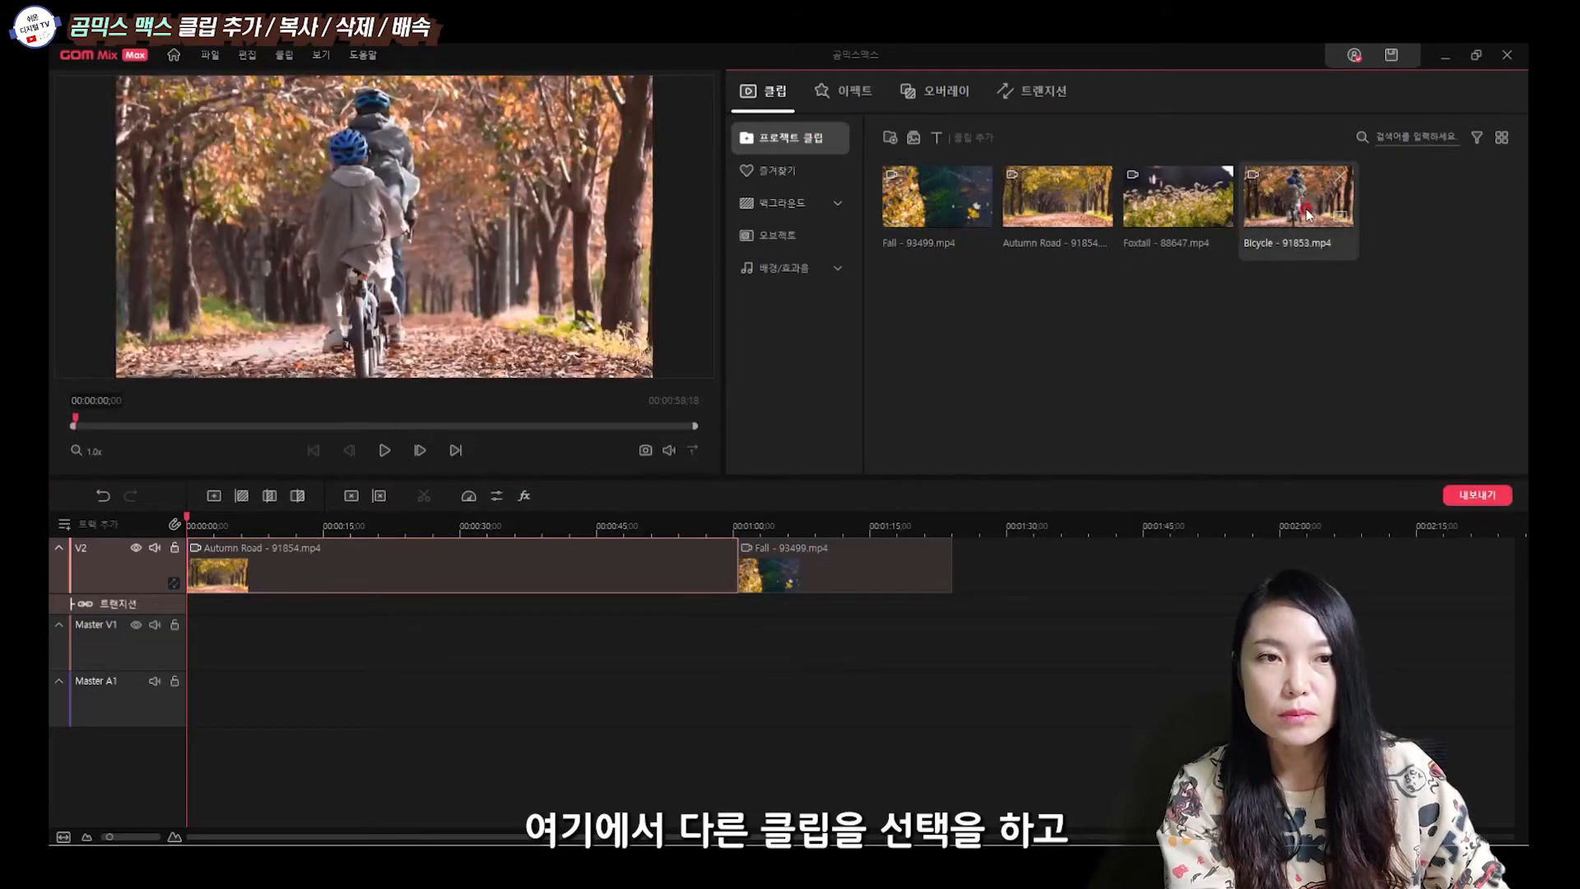
pyautogui.click(242, 497)
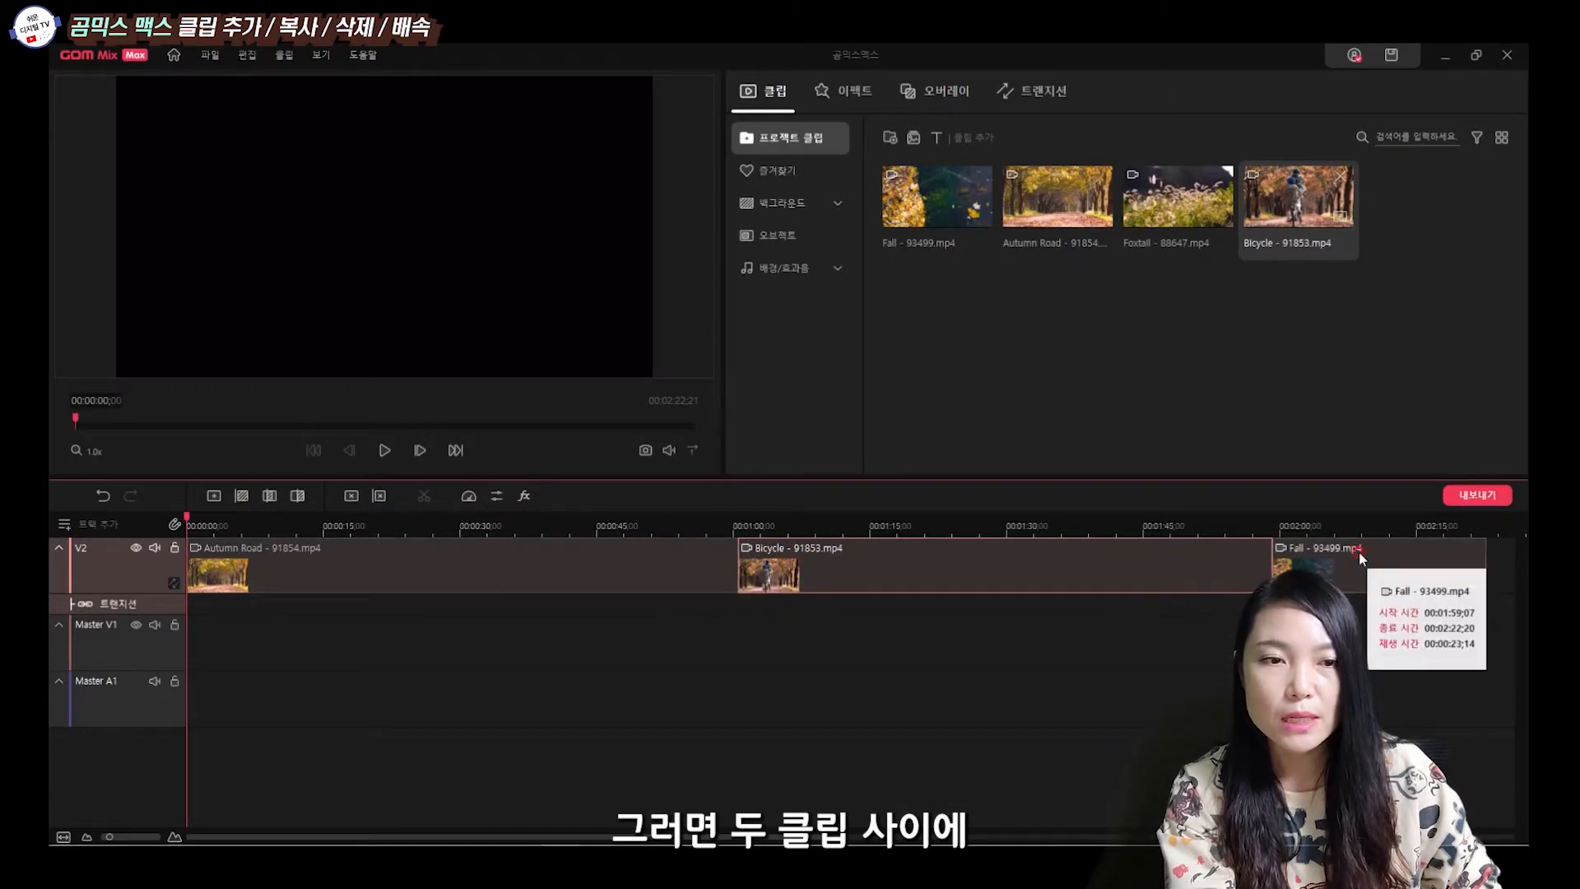
# Try moving the Fall clip on V2 away from the Bicycle clip to start at 00:02:04;15, and undo the move.
pyautogui.moveTo(1360, 551); pyautogui.dragTo(1407, 572)
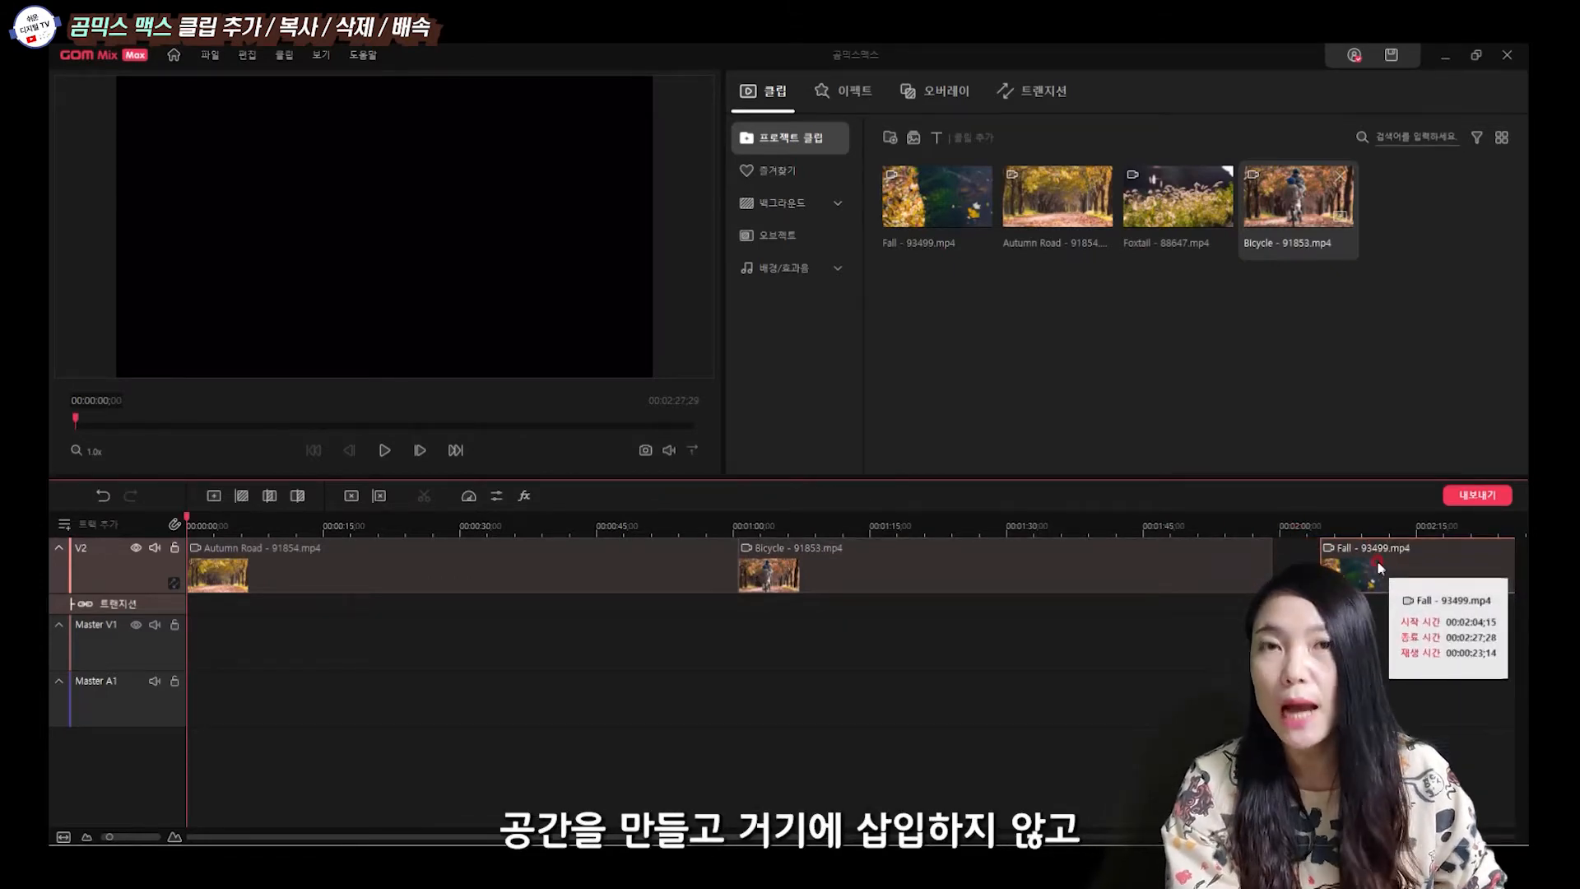
pyautogui.click(113, 501)
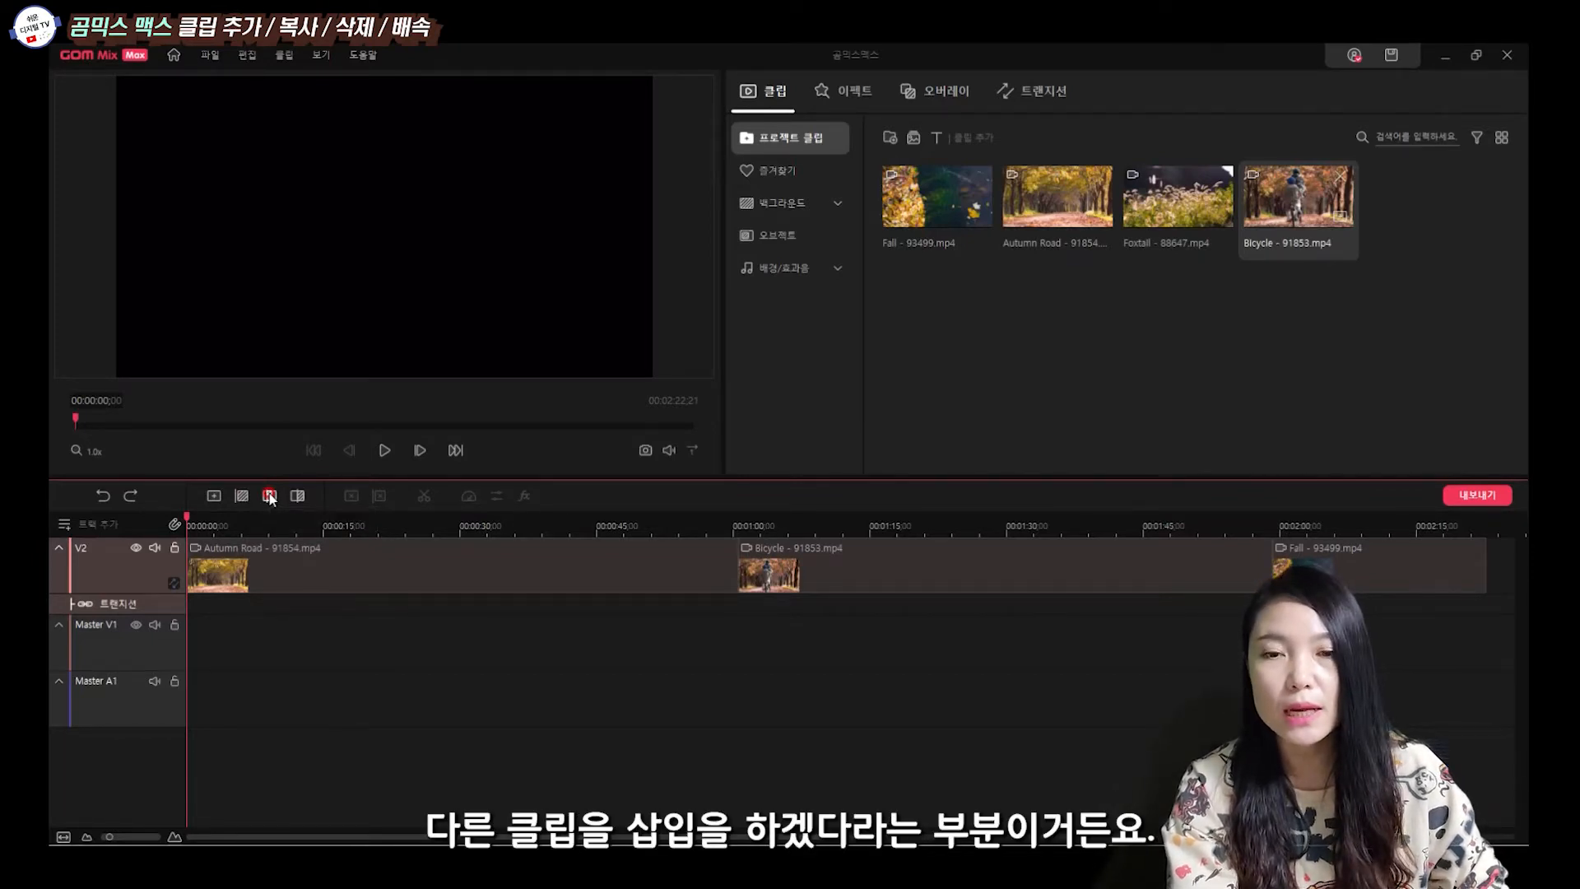
# Split the Autumn Road clip at 00:00:20;28 by inserting the Foxtail - 88647.mp4 clip at that playhead position.
pyautogui.click(462, 560)
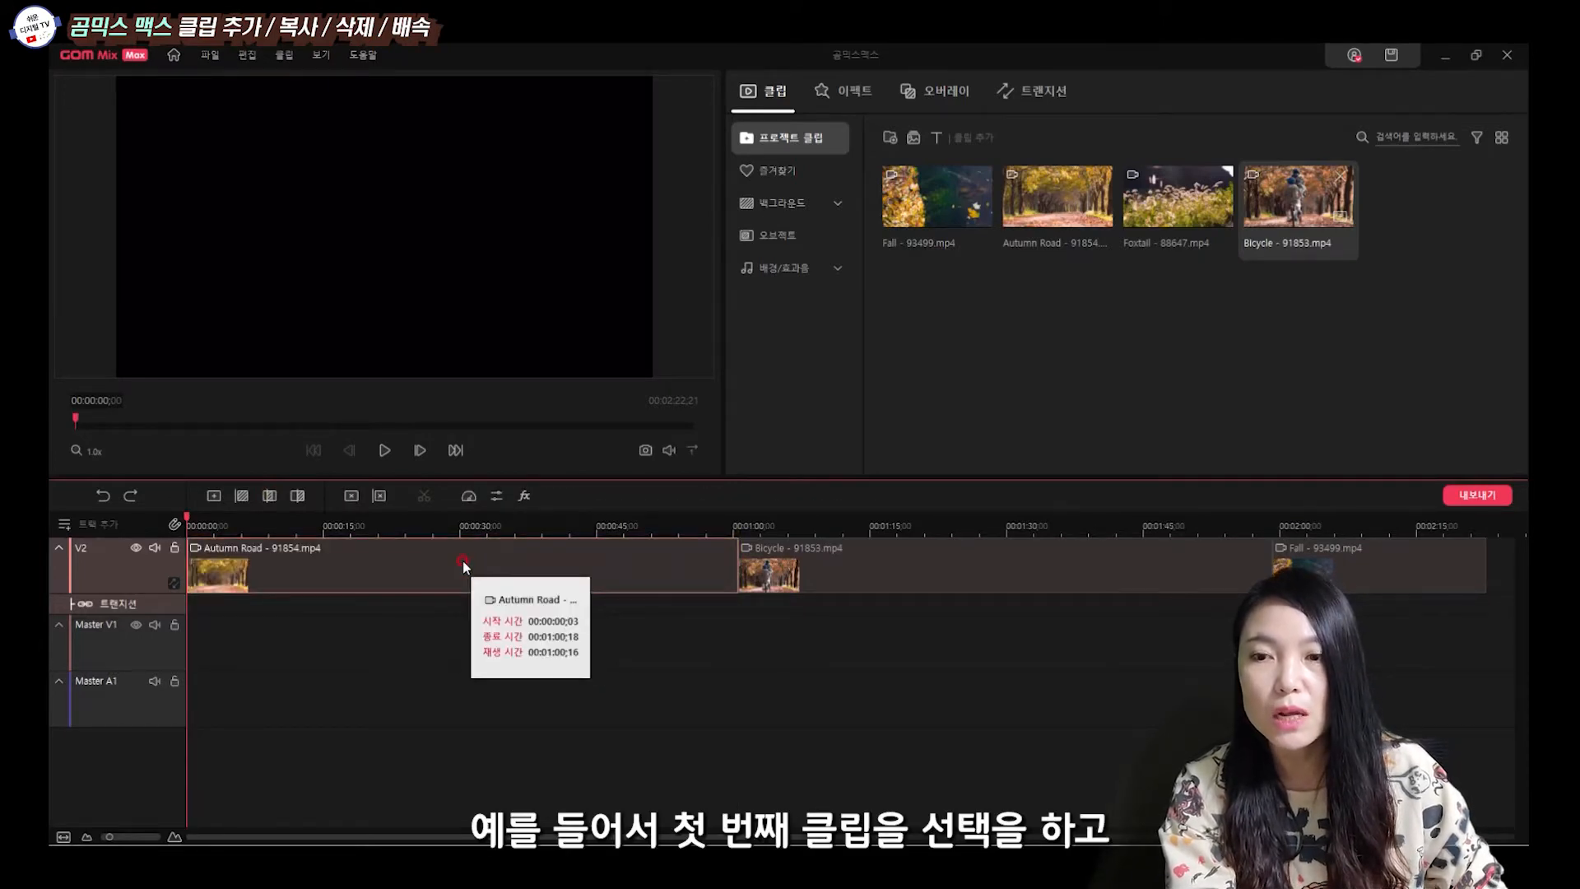
pyautogui.moveTo(191, 525); pyautogui.dragTo(324, 536)
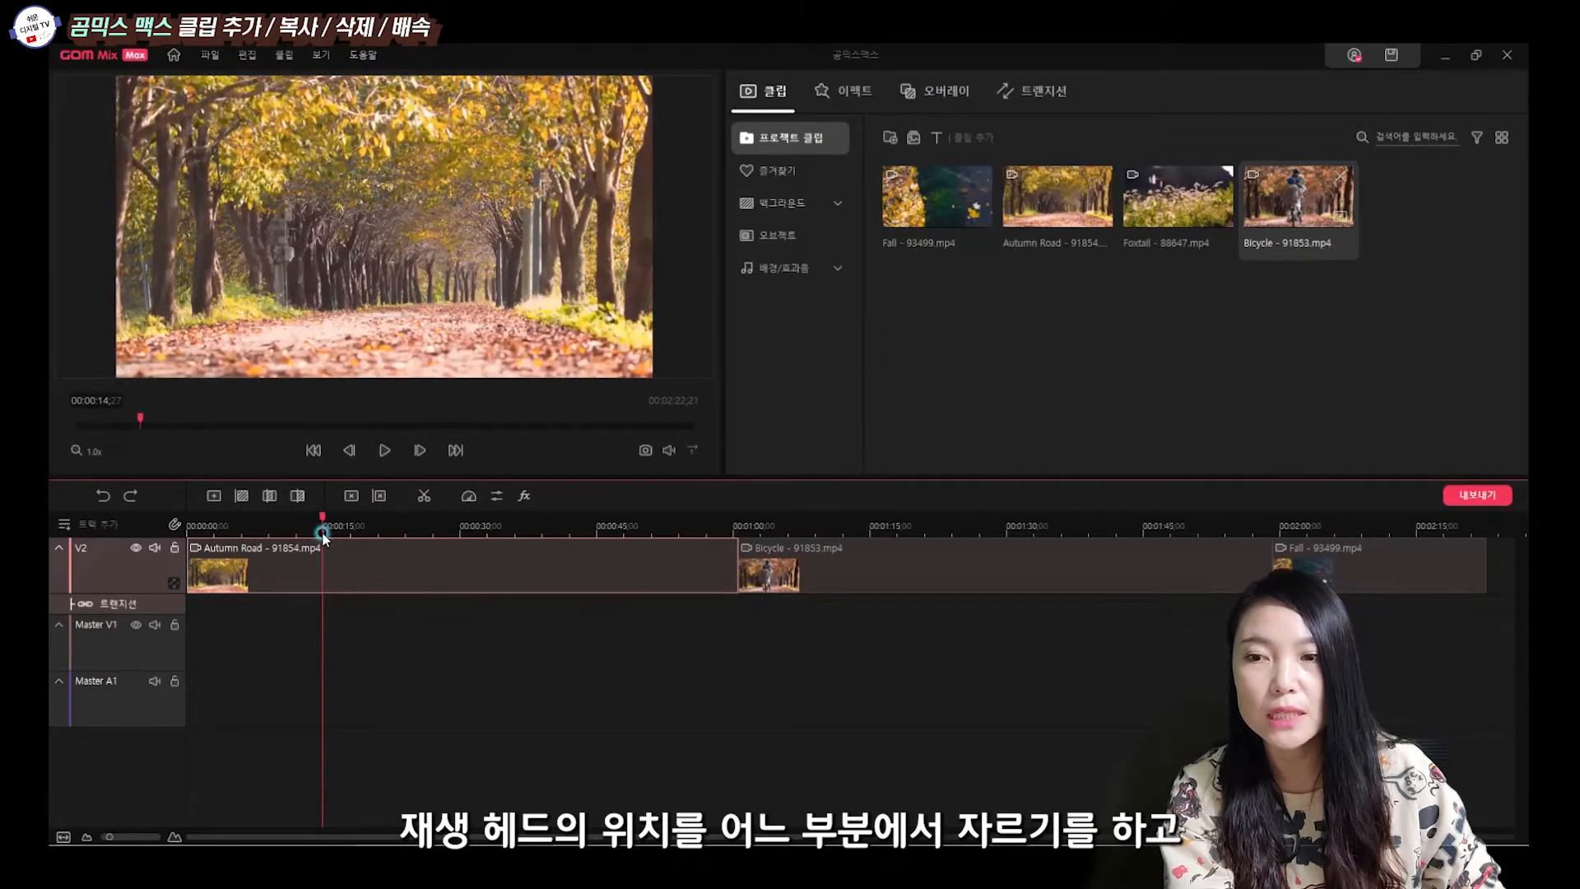
pyautogui.moveTo(324, 537); pyautogui.dragTo(324, 538)
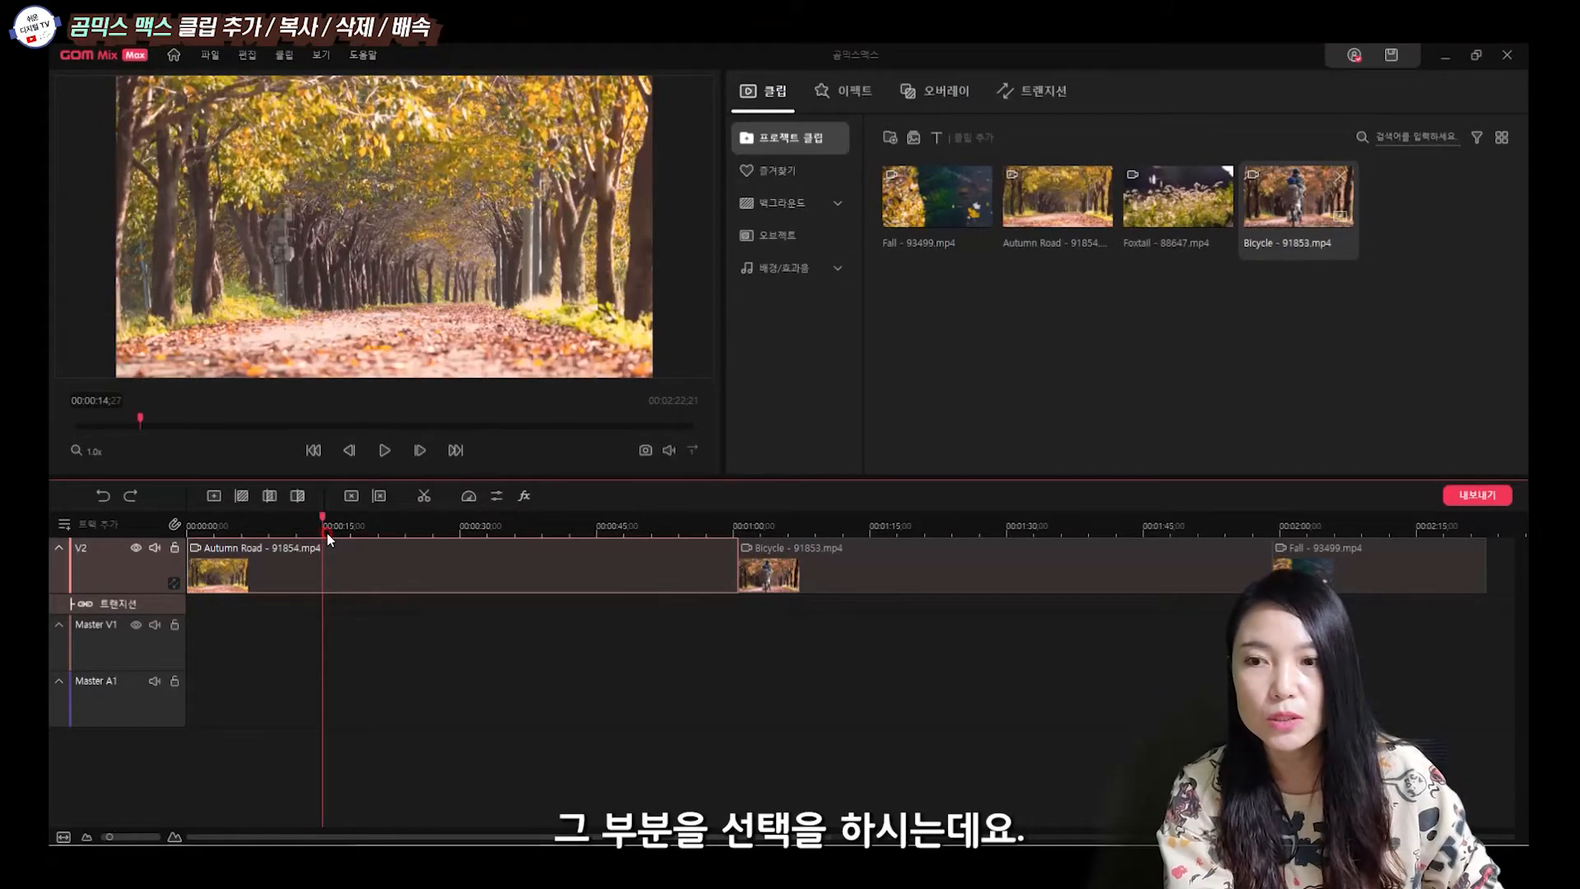
pyautogui.moveTo(322, 517); pyautogui.dragTo(381, 517)
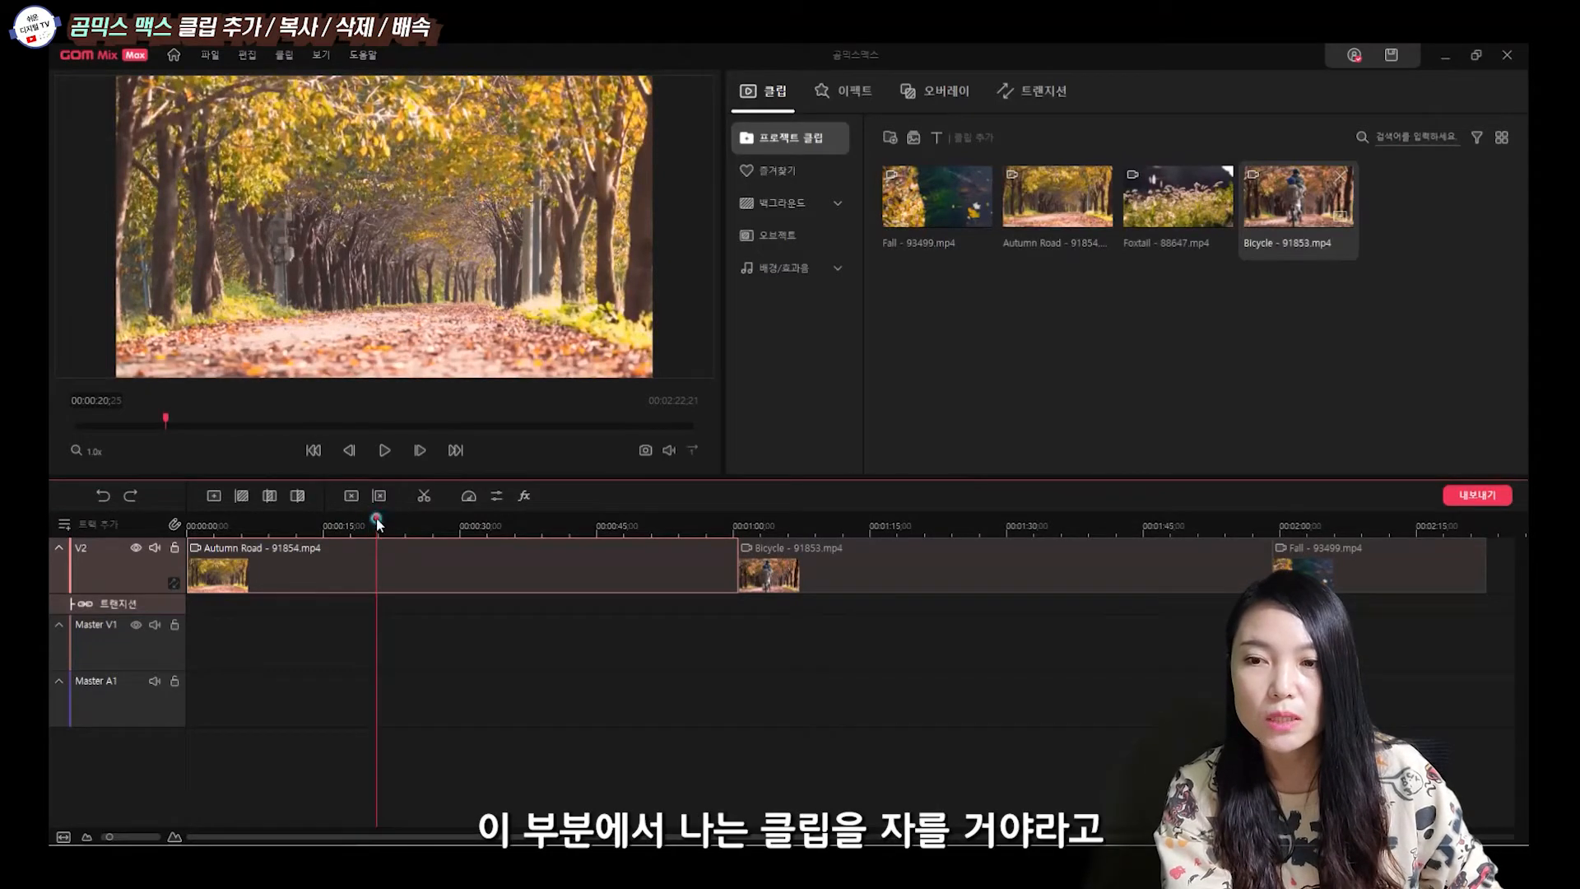
pyautogui.moveTo(376, 519); pyautogui.dragTo(377, 517)
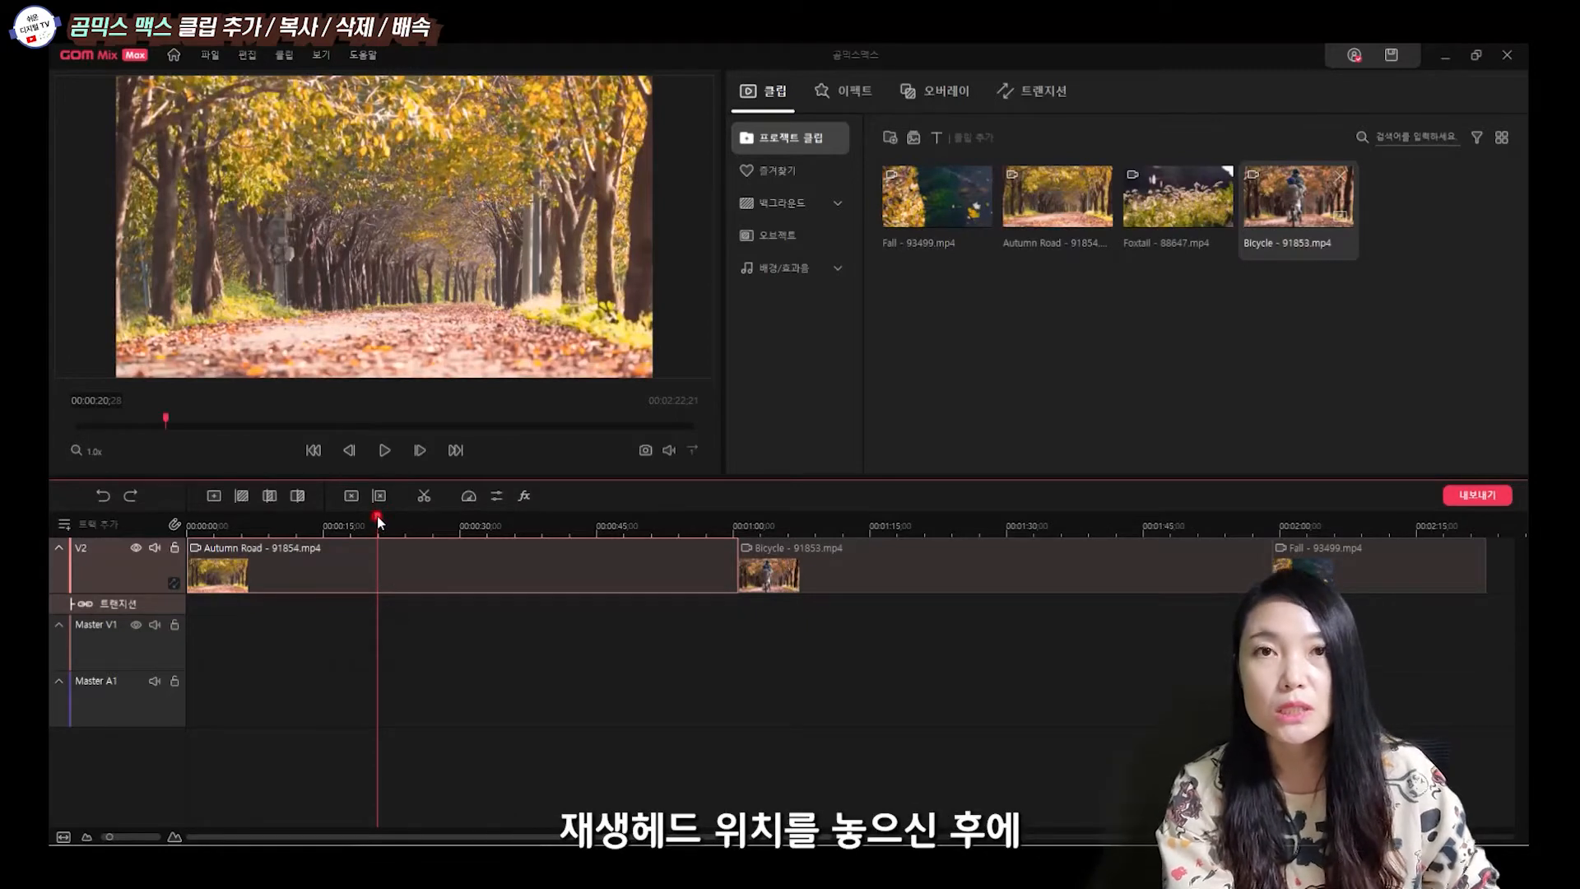
pyautogui.click(1161, 206)
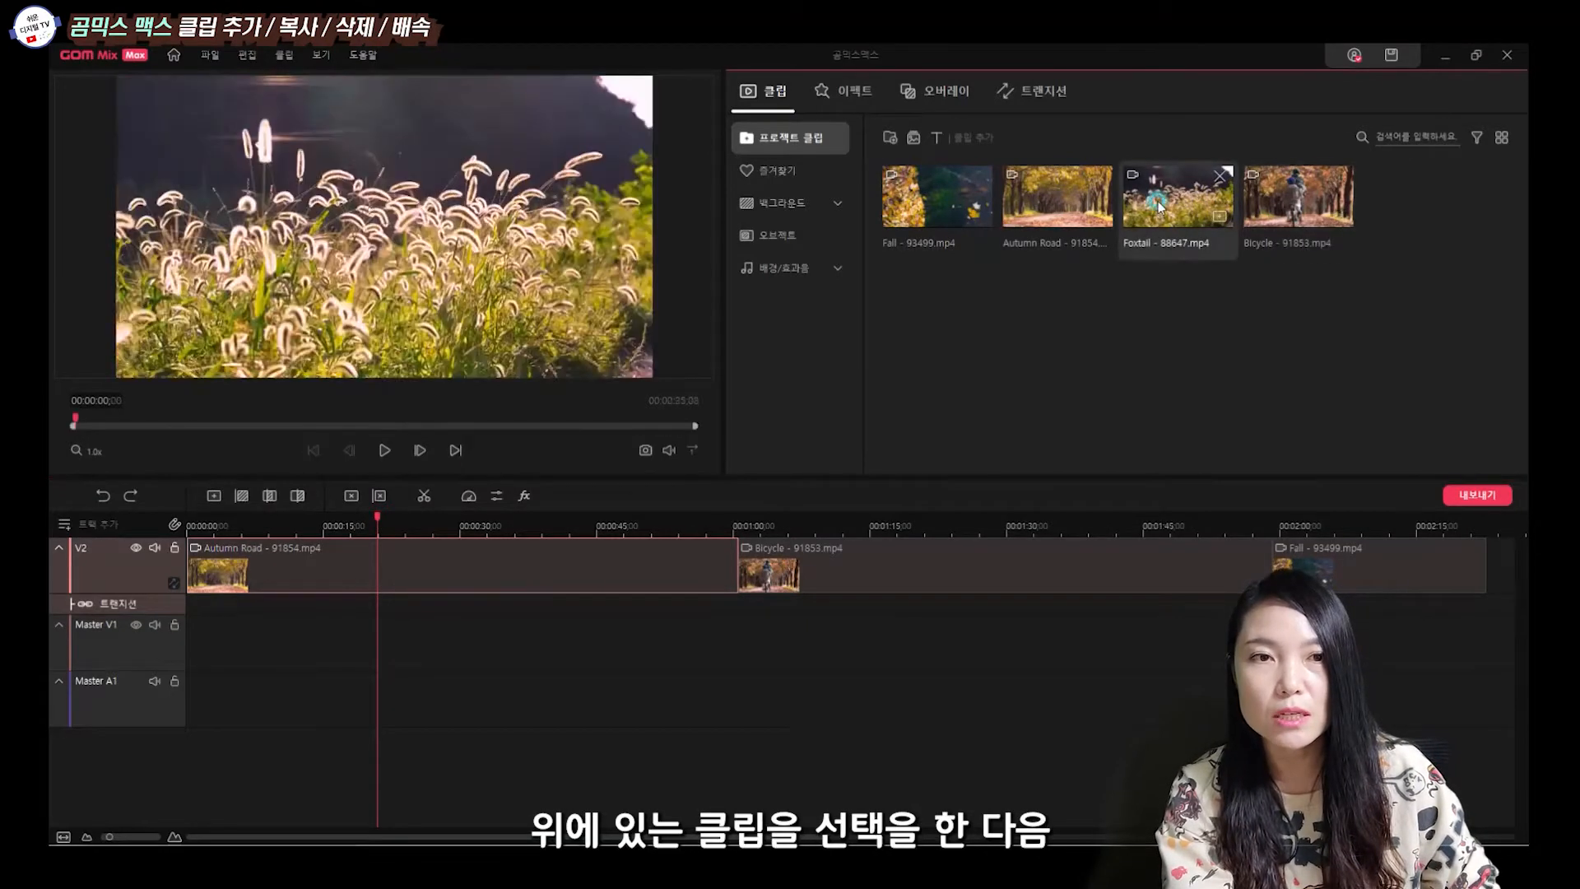
pyautogui.click(267, 499)
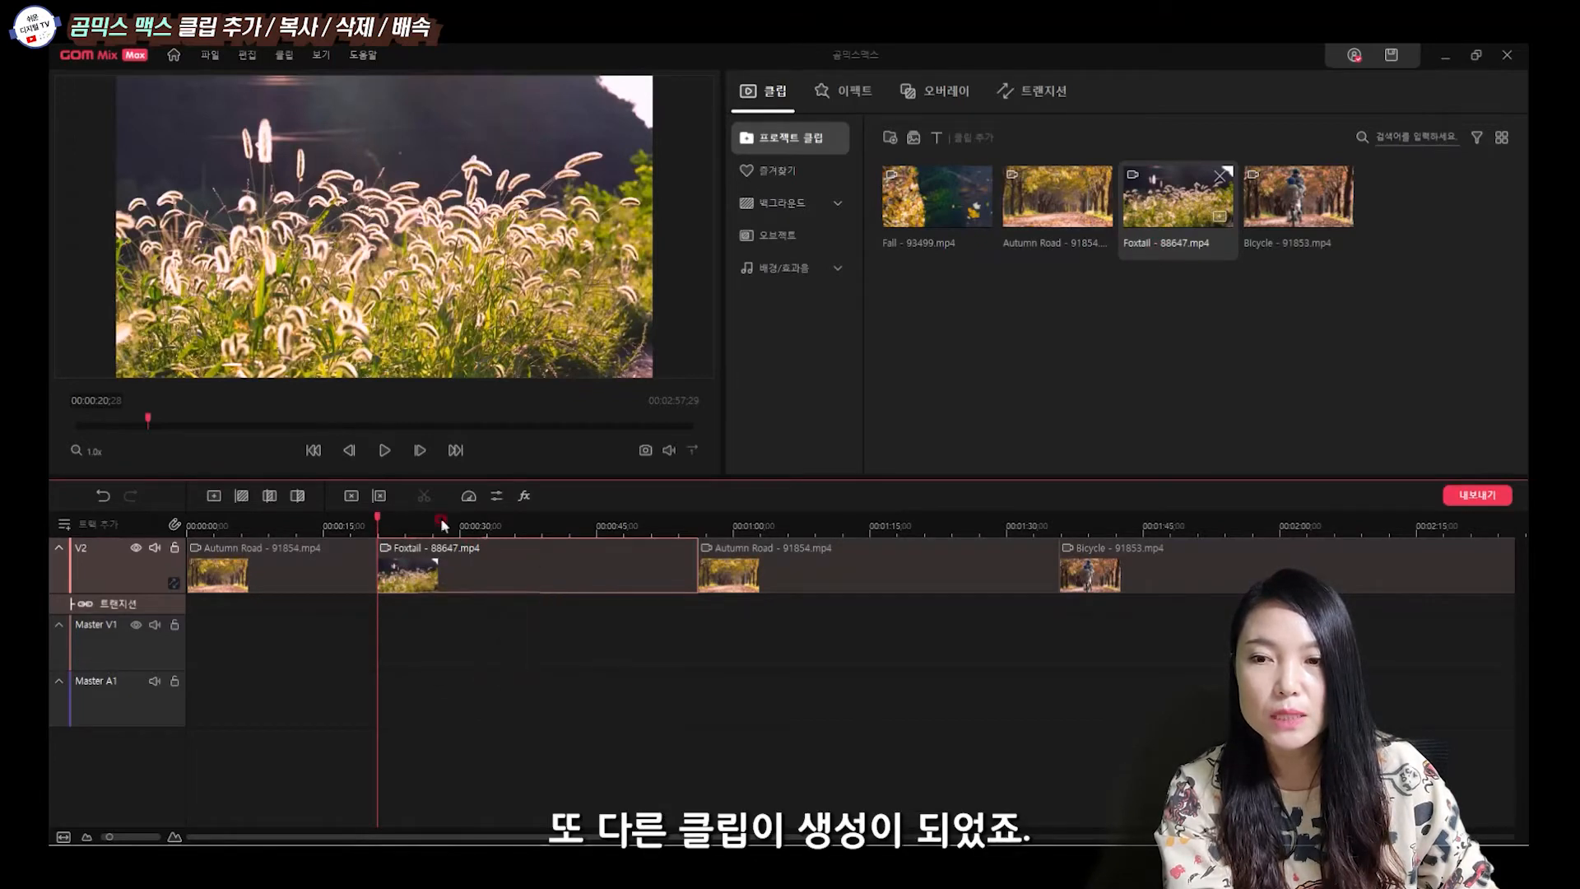
# Try the plain delete on the Autumn Road part after the Foxtail clip, and undo the deletion.
pyautogui.click(784, 556)
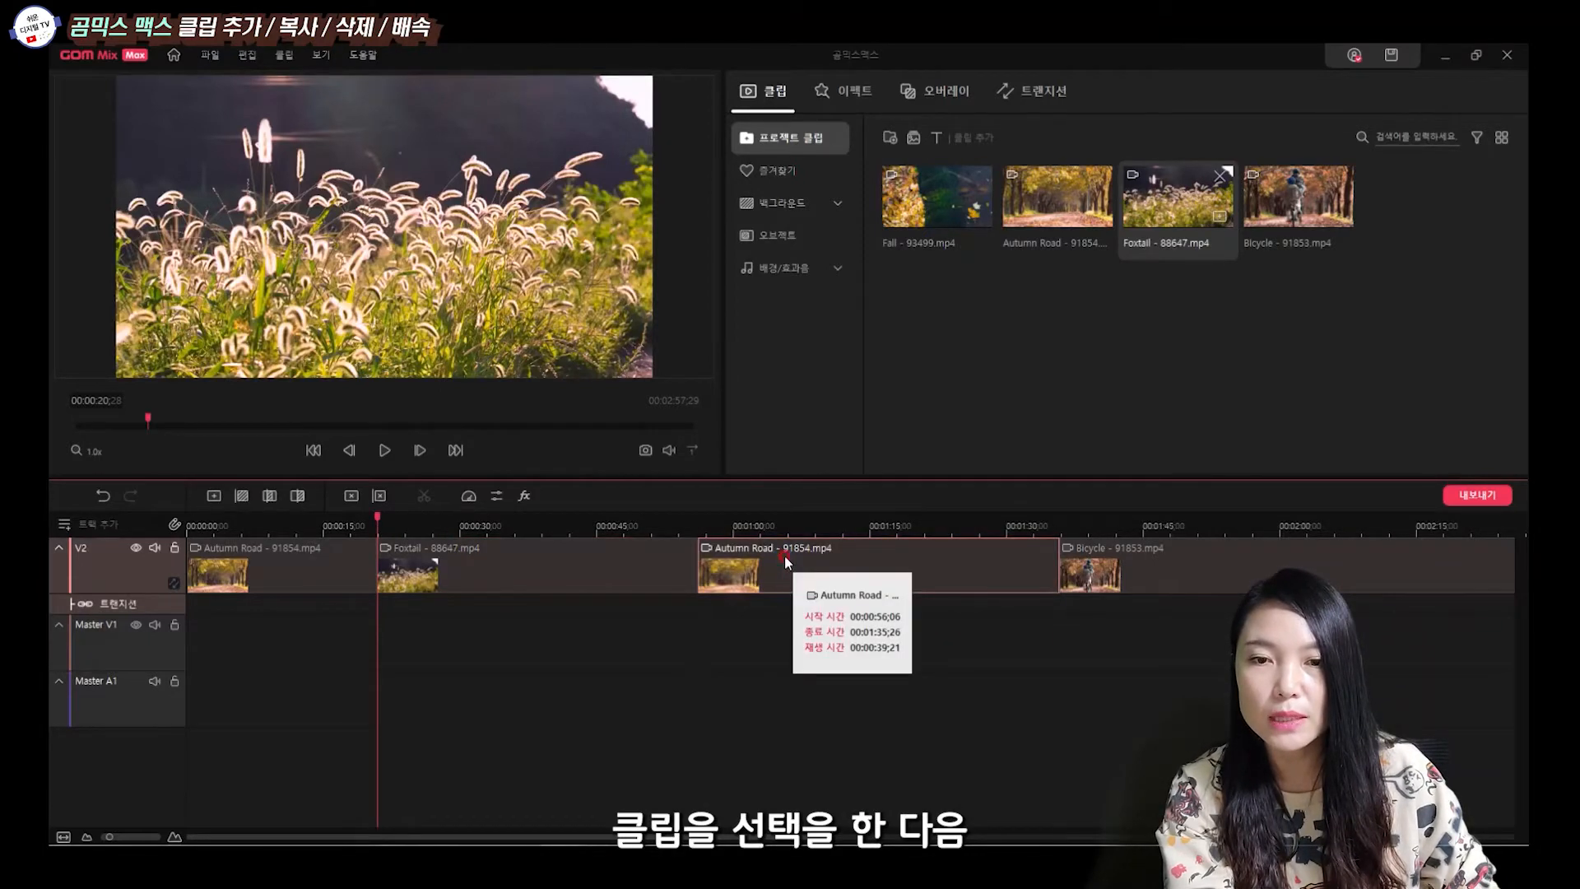
pyautogui.rightClick(784, 556)
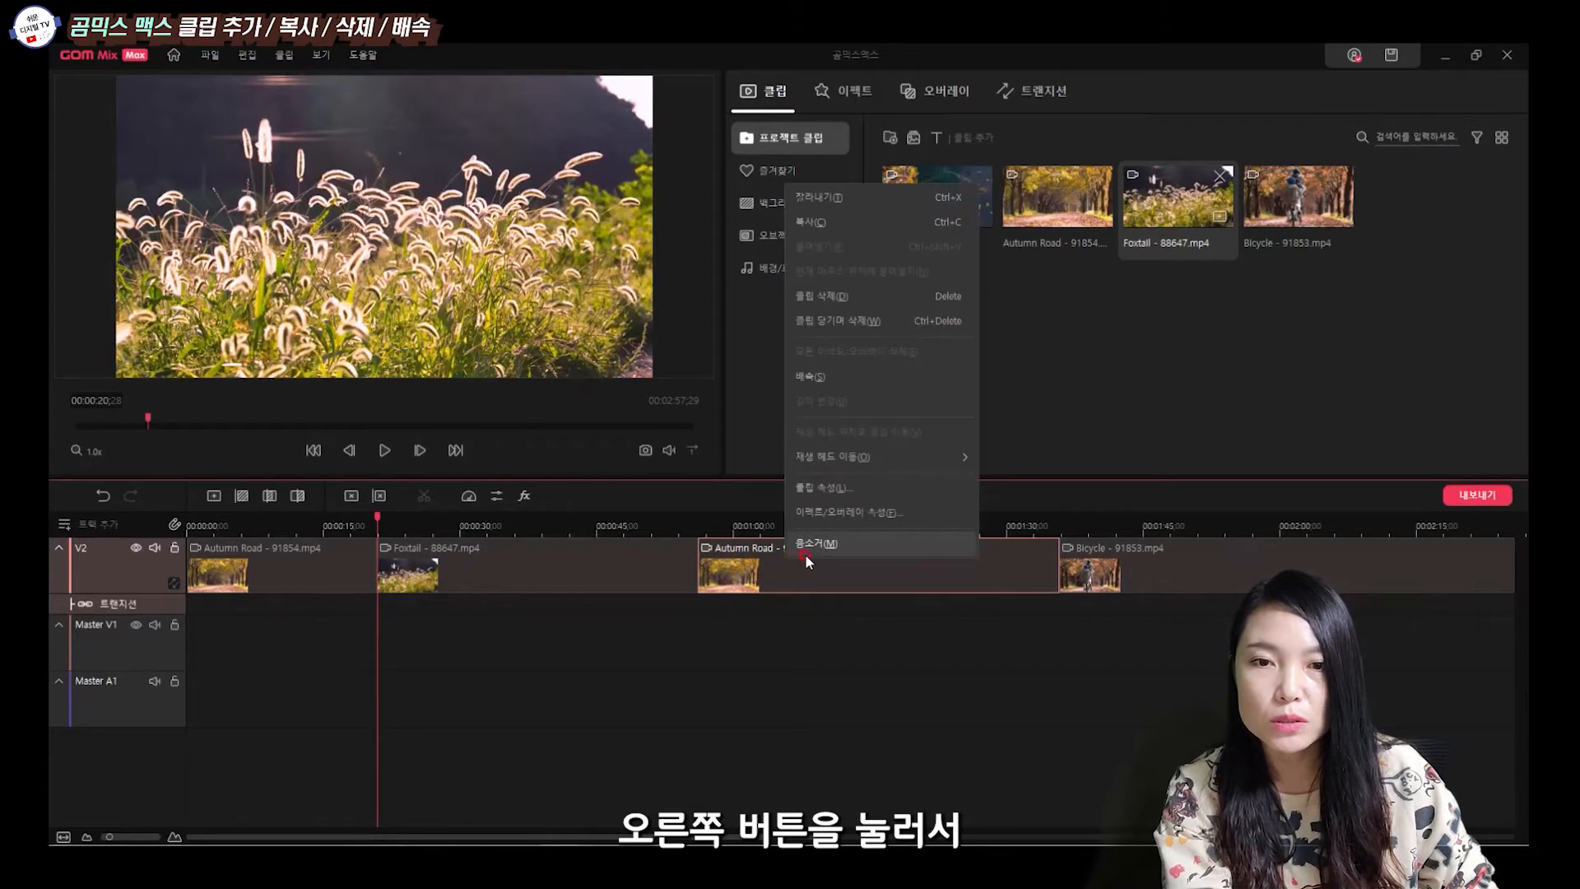
pyautogui.click(883, 298)
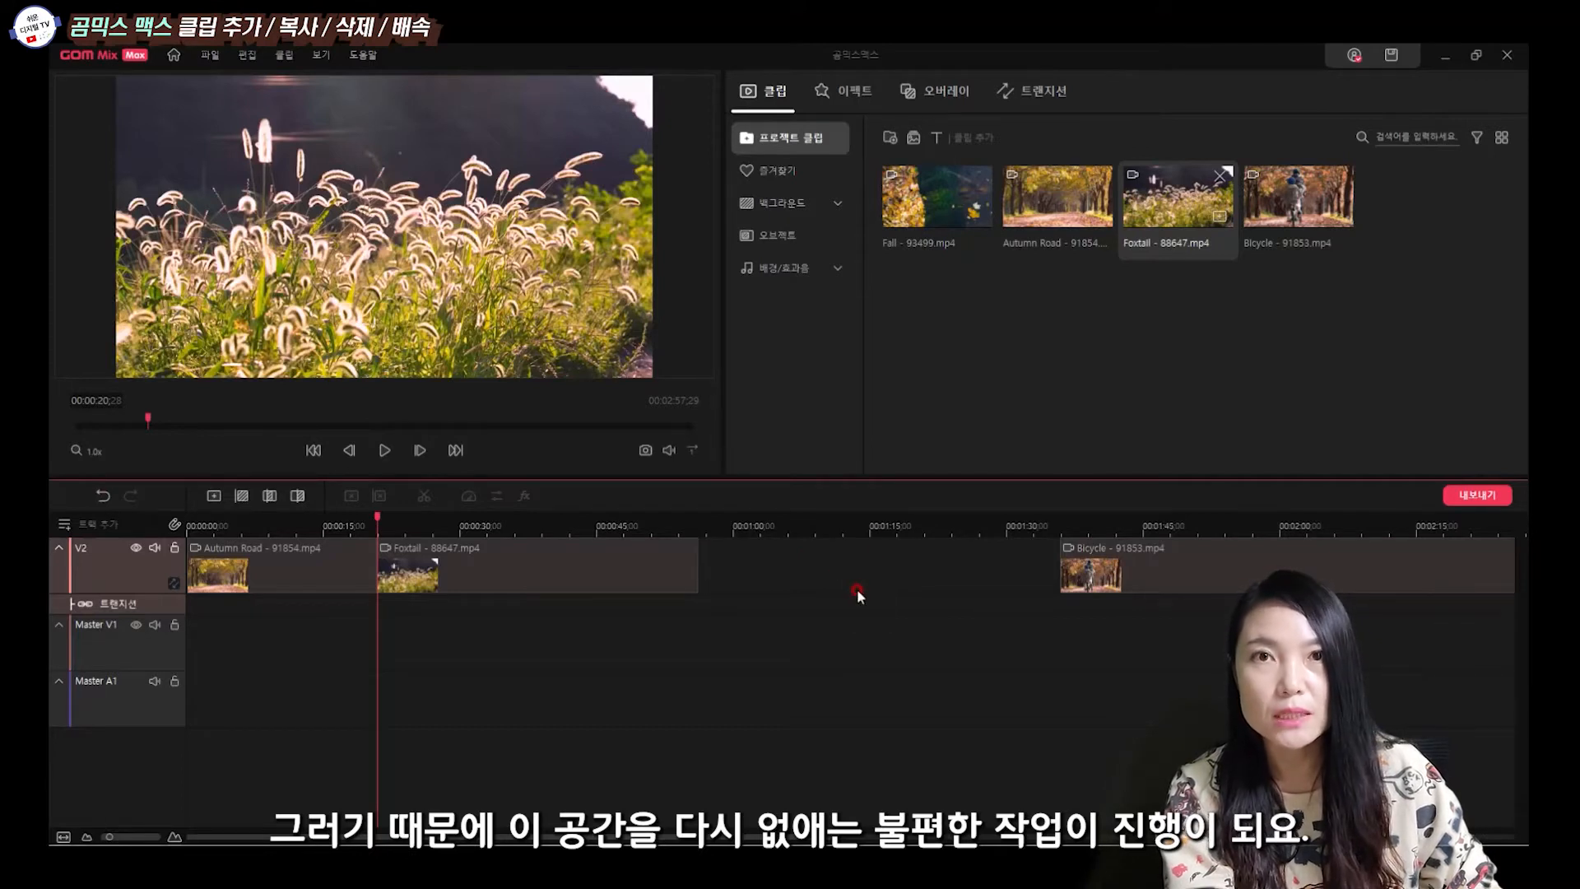
pyautogui.click(102, 494)
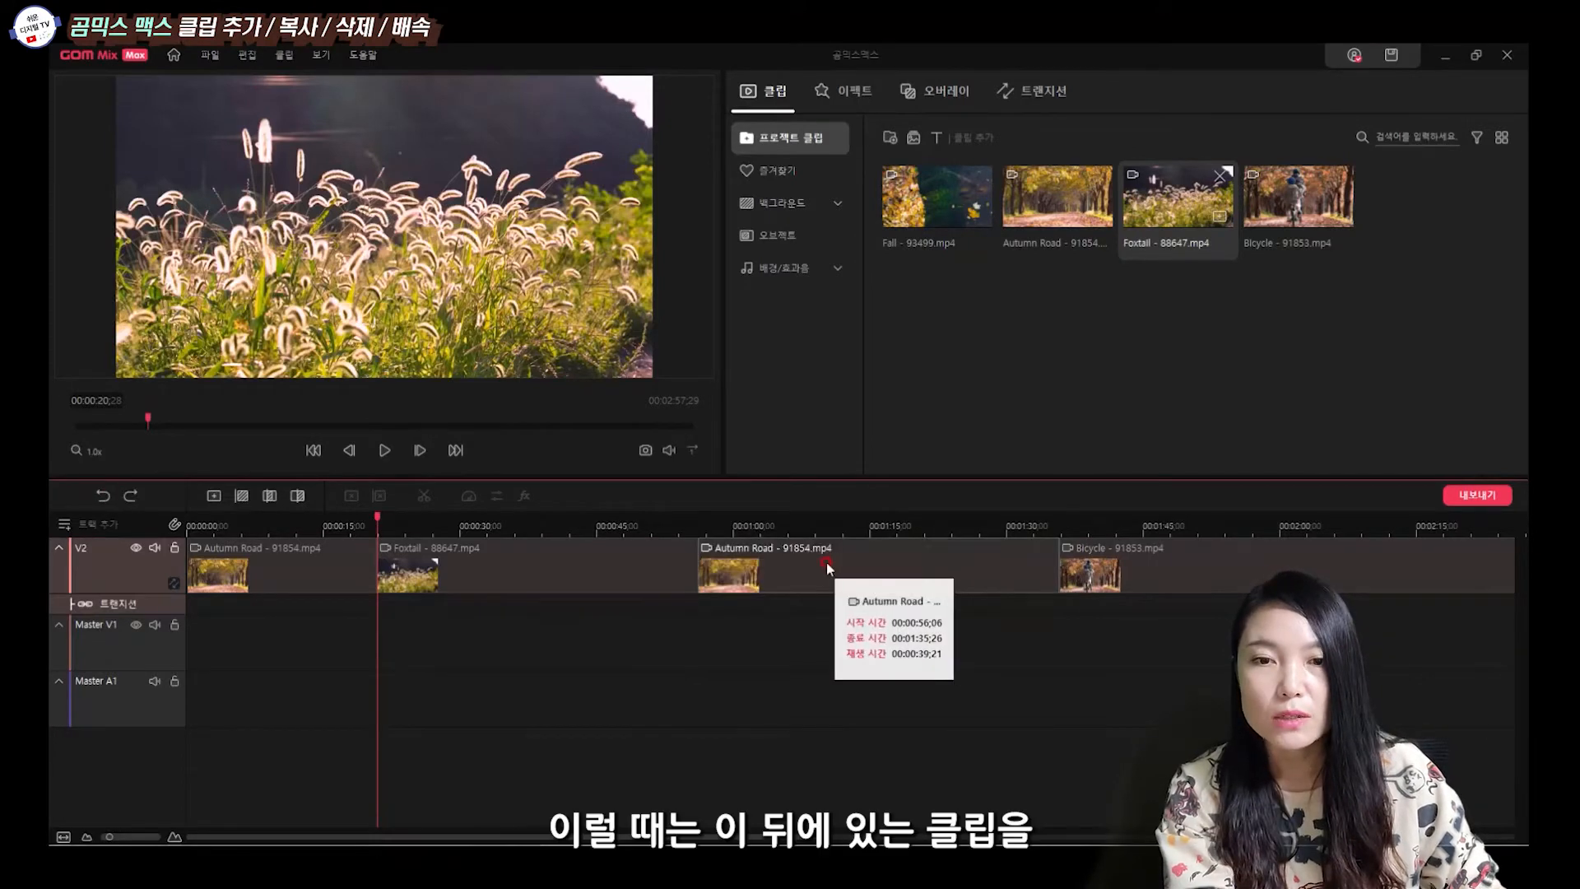
# Delete the Autumn Road part after the Foxtail clip, pulling the following clips forward to close the gap.
pyautogui.click(886, 568)
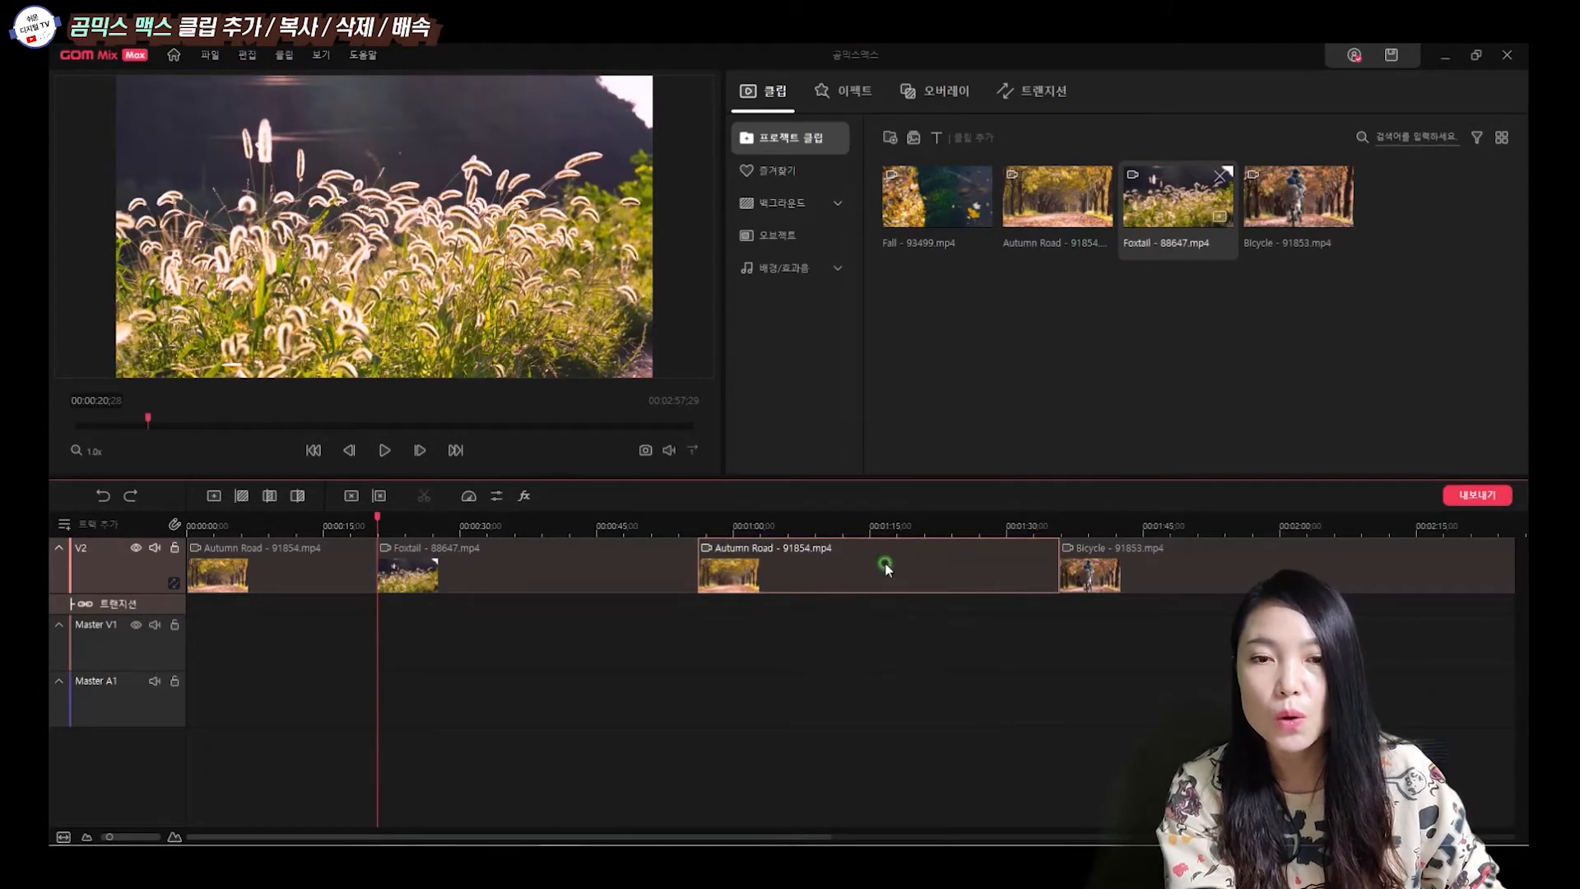
pyautogui.rightClick(886, 567)
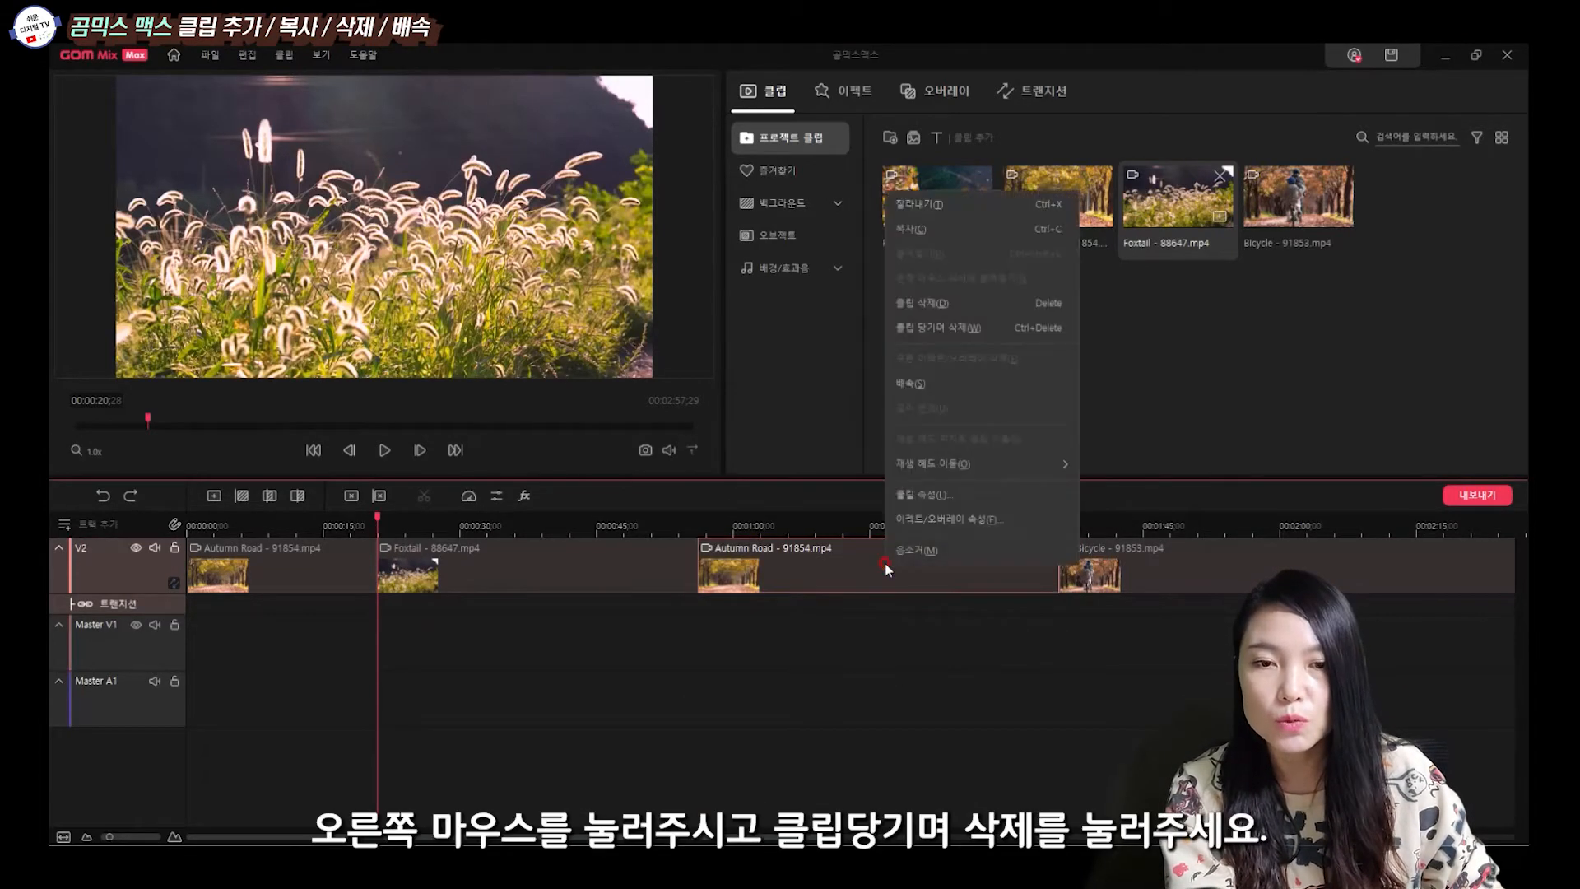
pyautogui.click(934, 330)
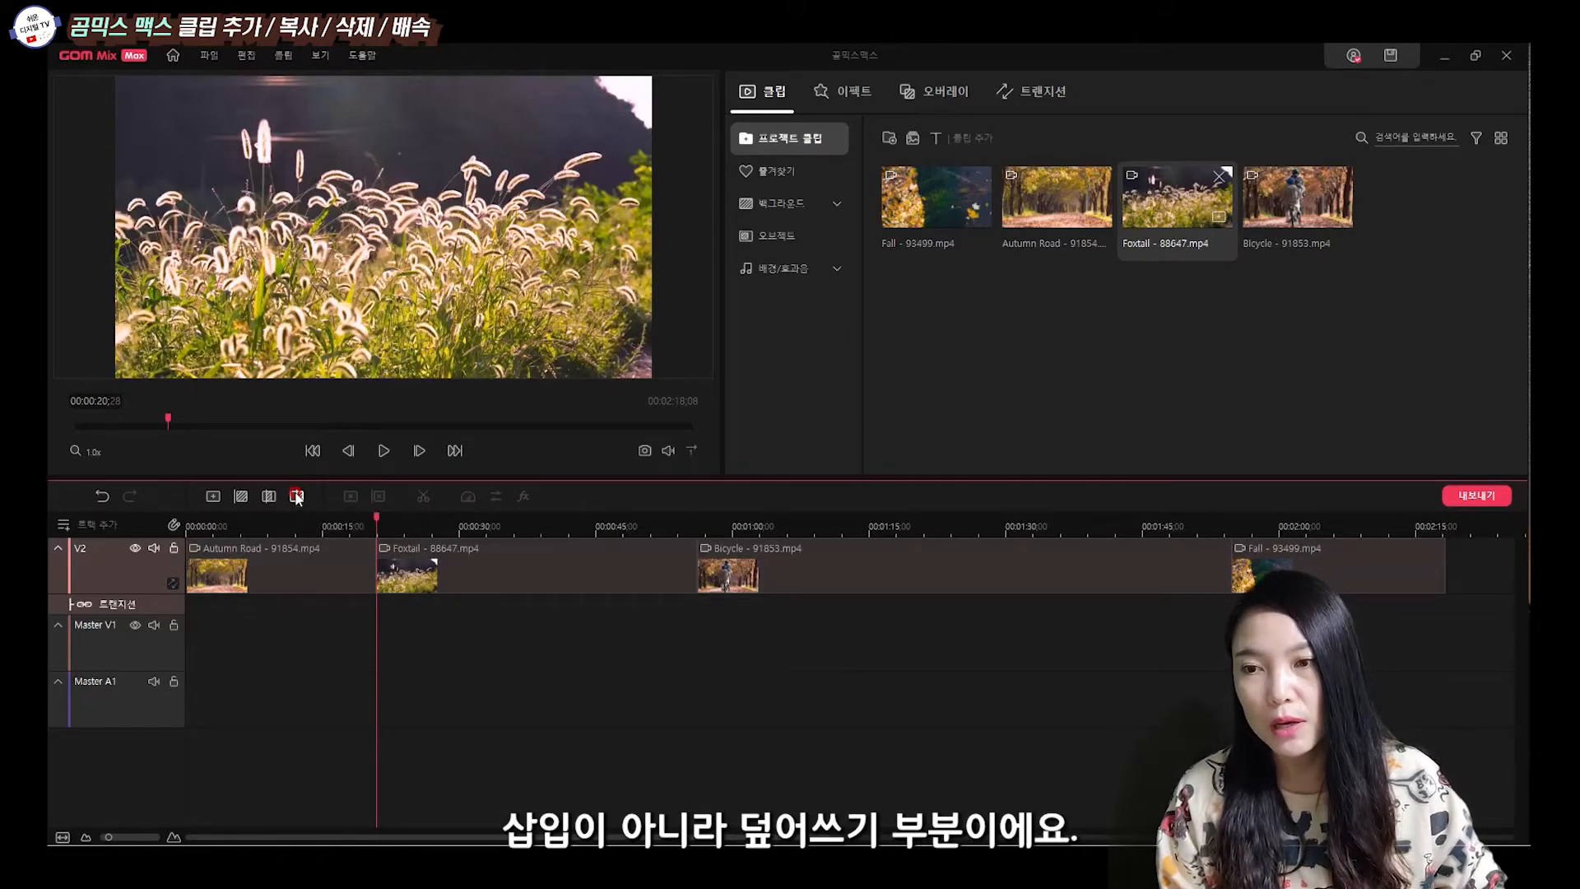
# Overwrite track V2 from 00:00:32;29, within the Foxtail clip, with the Autumn Road clip from the project clips.
pyautogui.click(376, 518)
pyautogui.moveTo(378, 522); pyautogui.dragTo(485, 522)
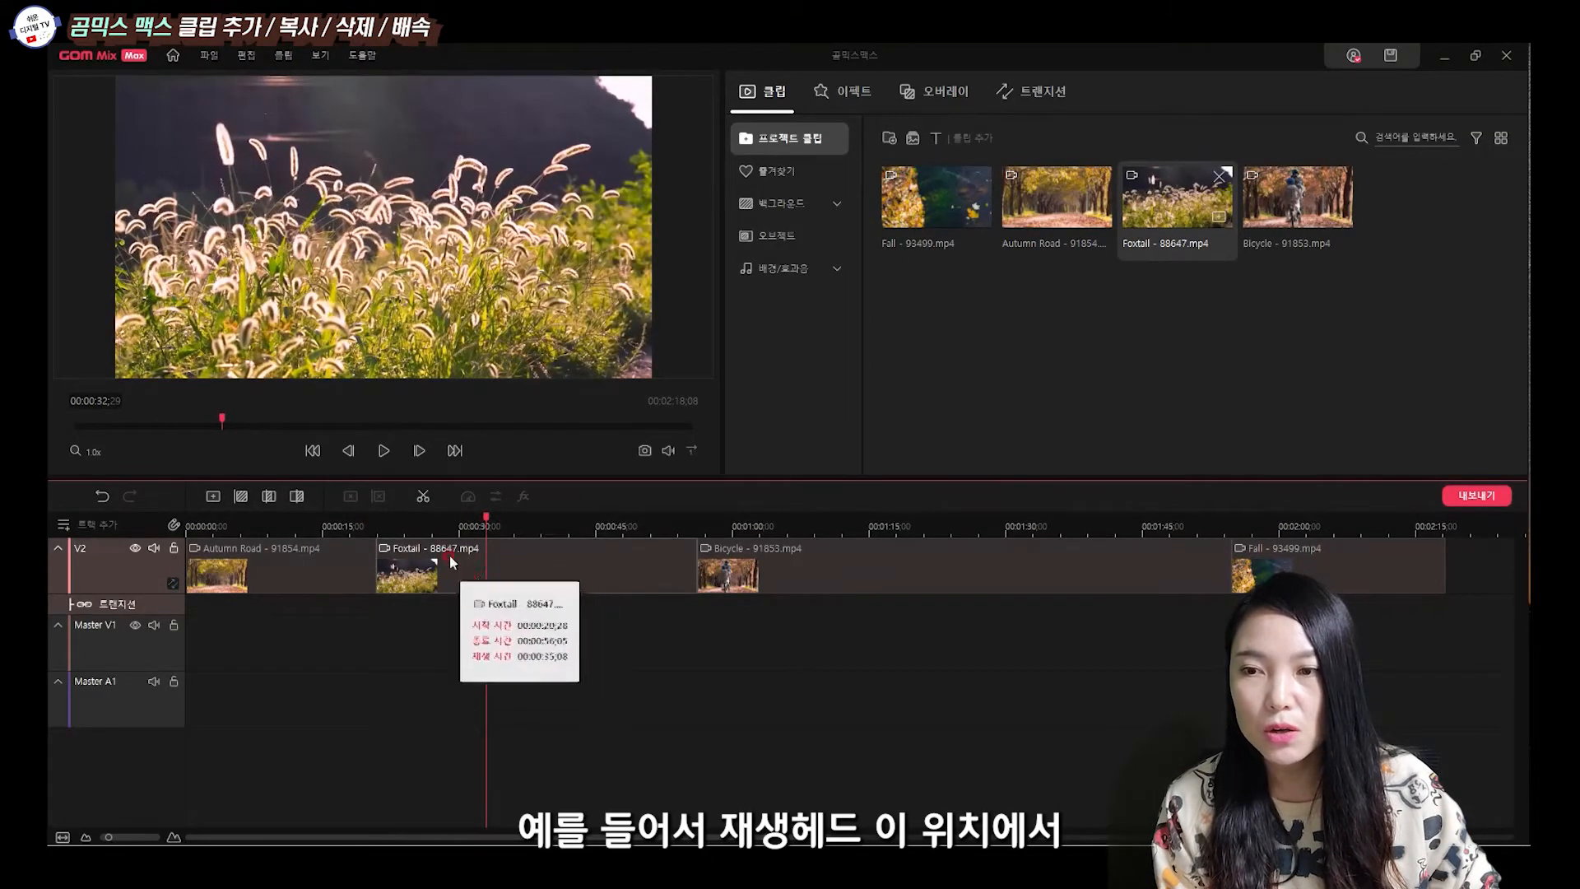
pyautogui.click(482, 560)
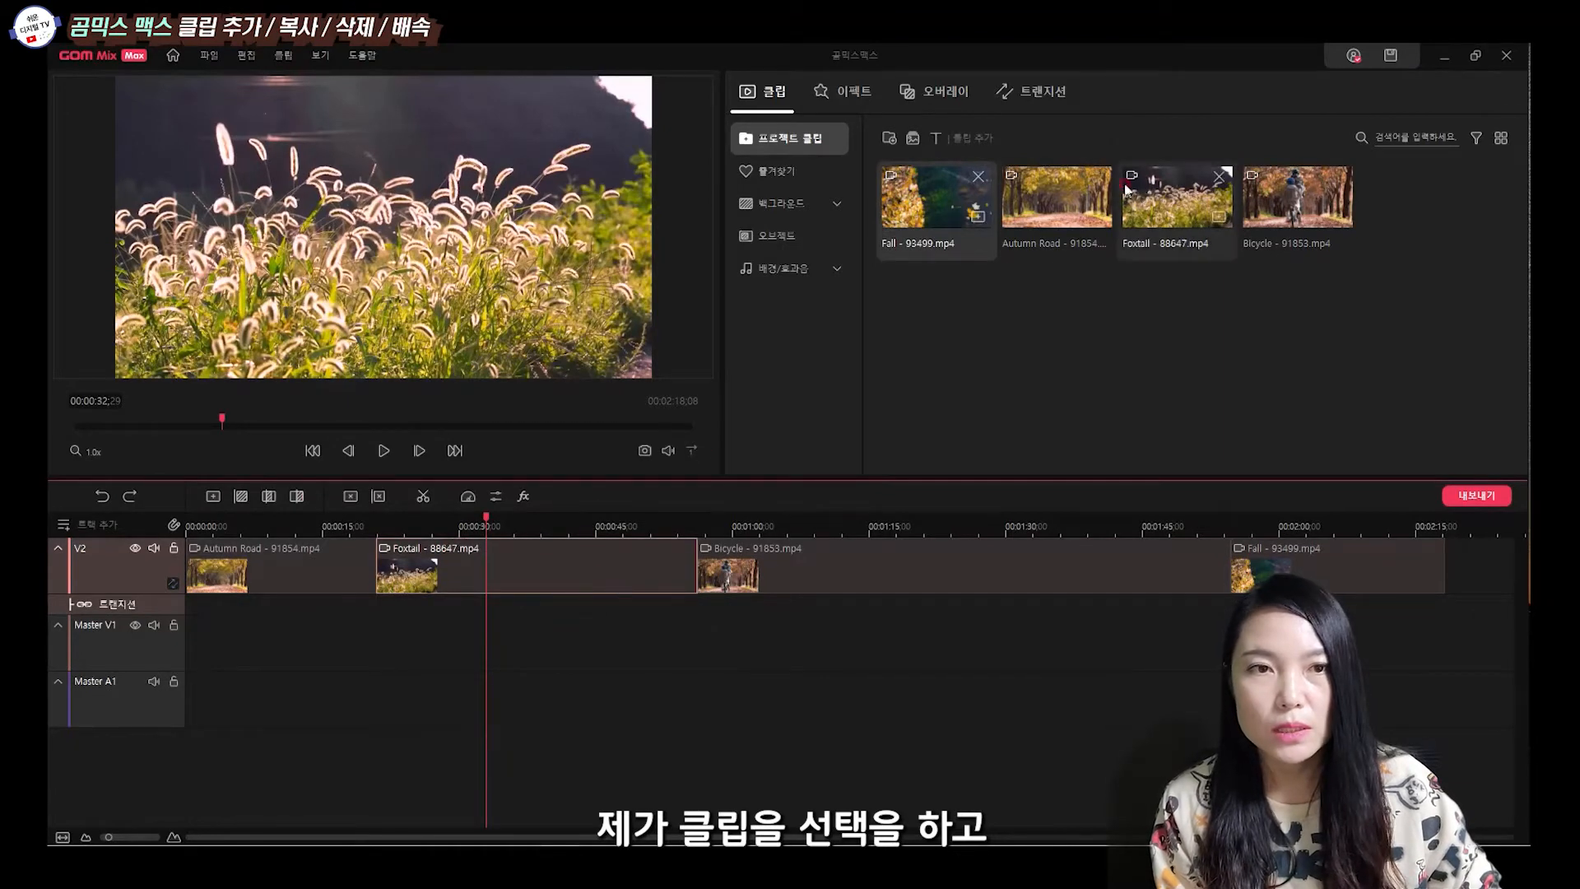
pyautogui.click(1075, 205)
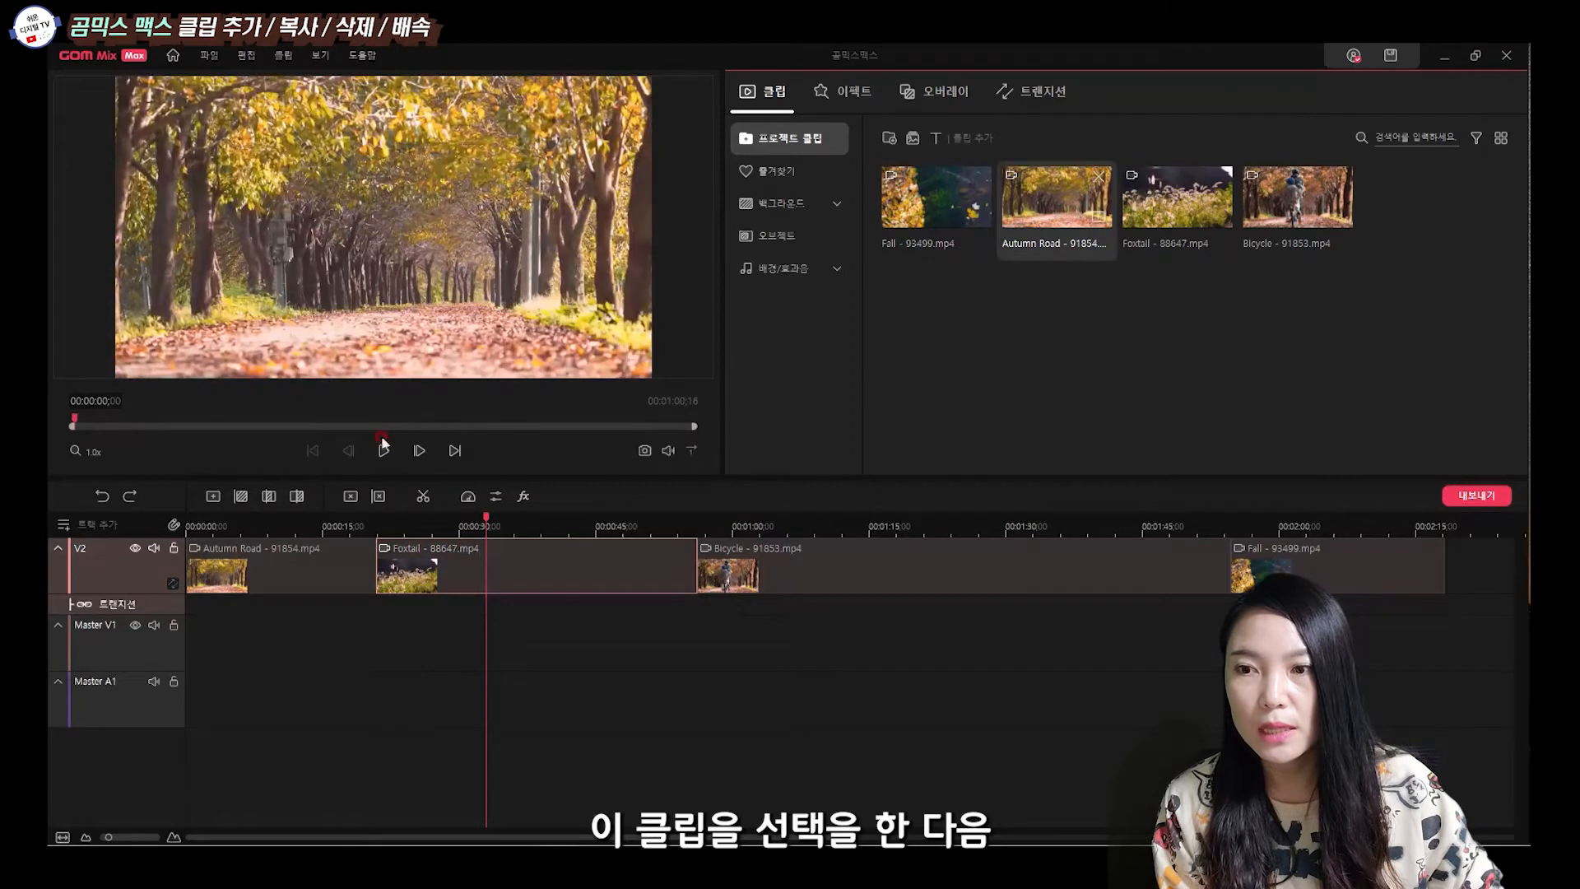
pyautogui.click(297, 496)
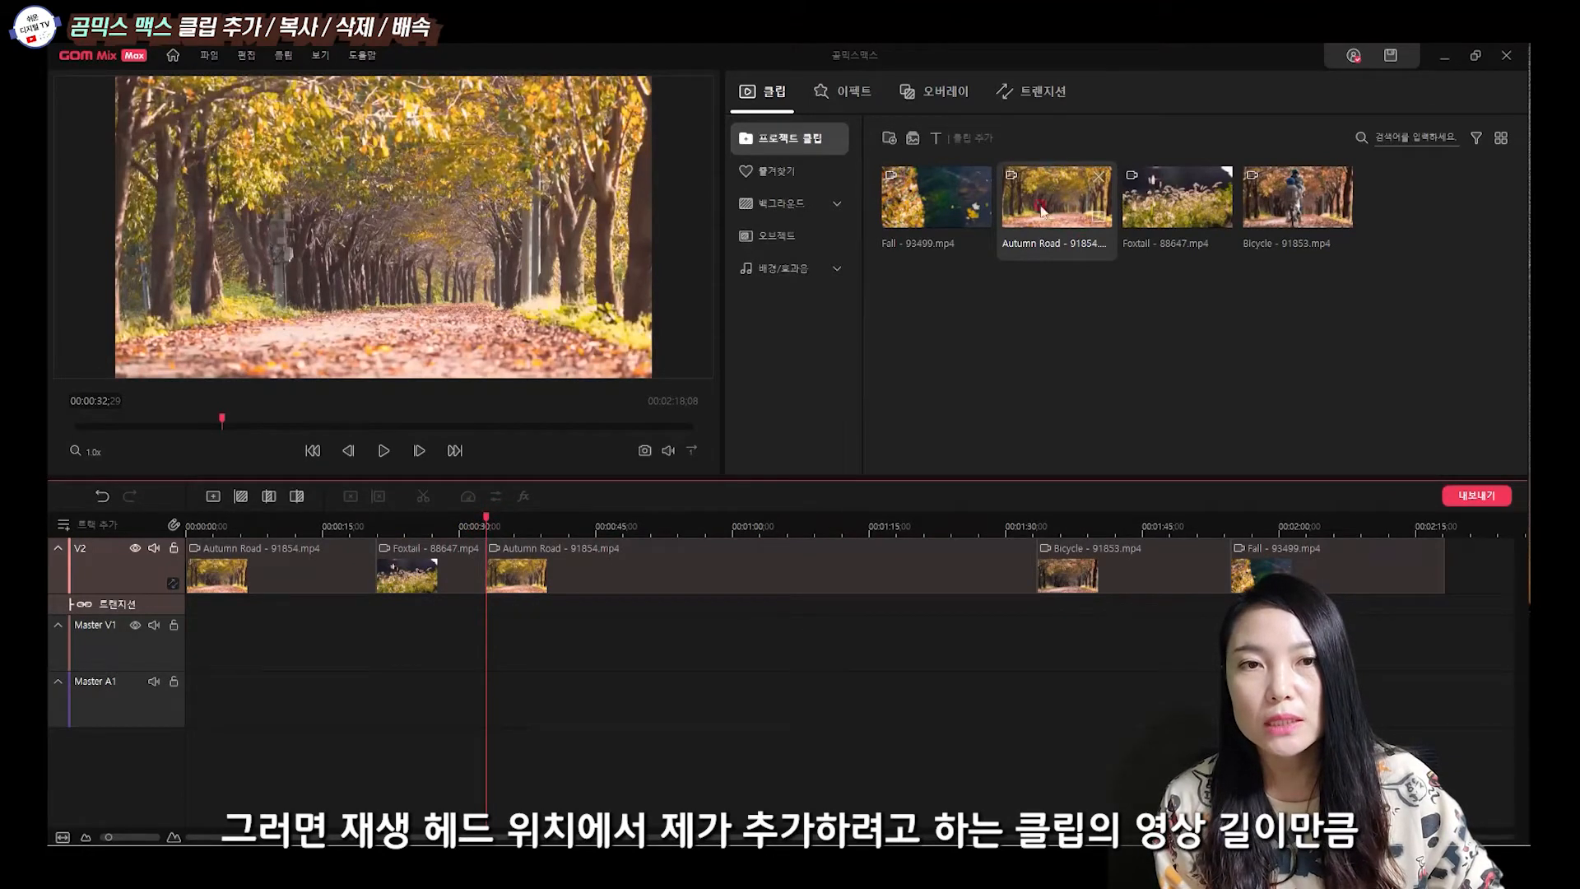
pyautogui.moveTo(1062, 182); pyautogui.dragTo(1034, 607)
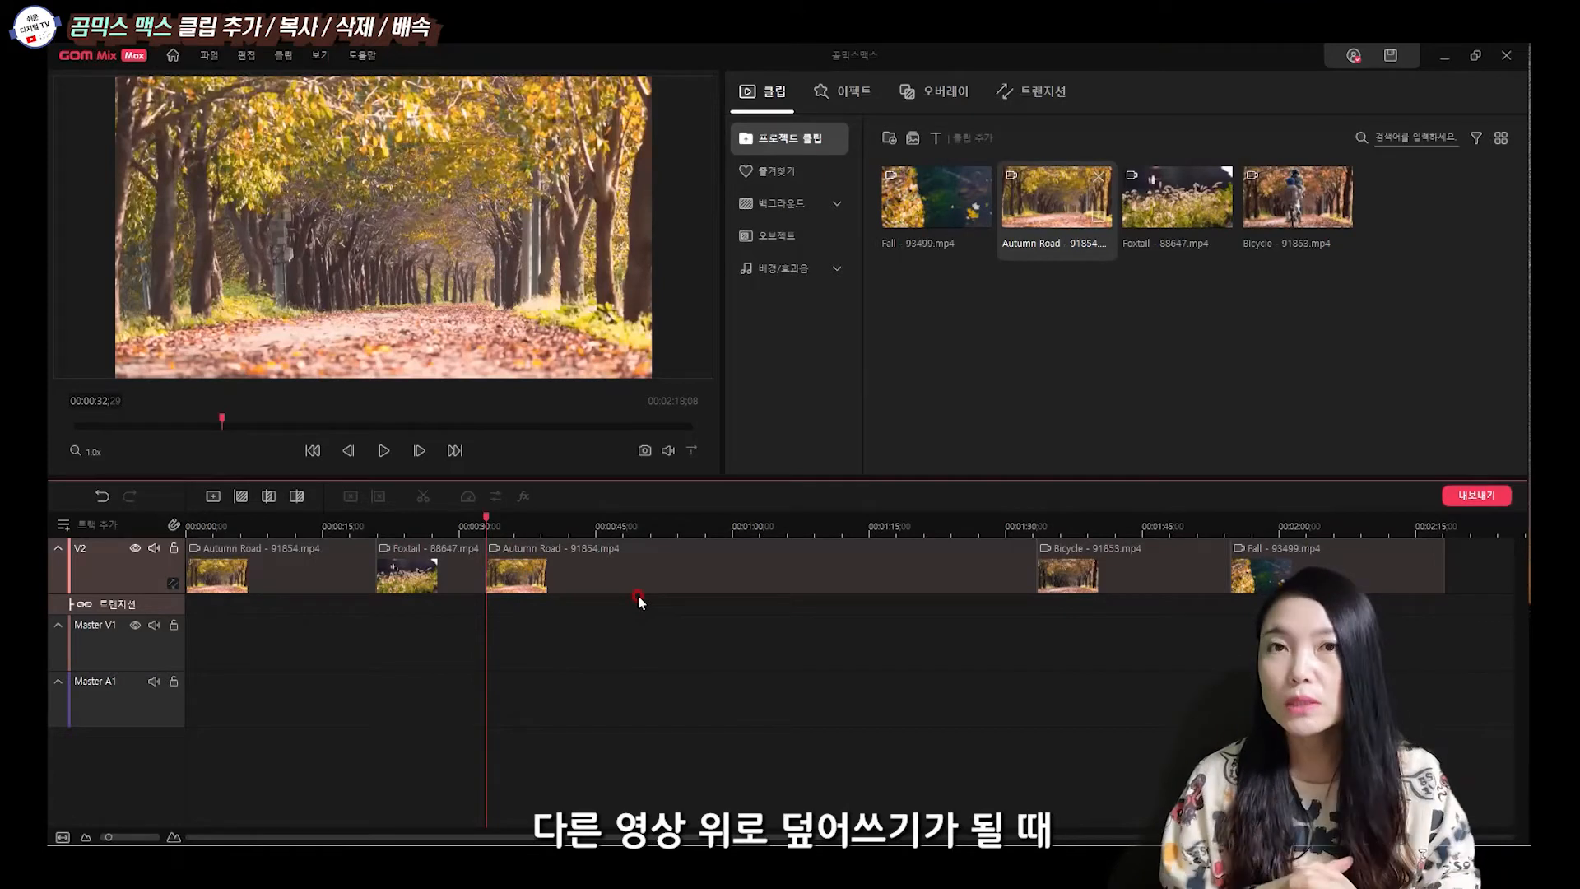
pyautogui.click(294, 498)
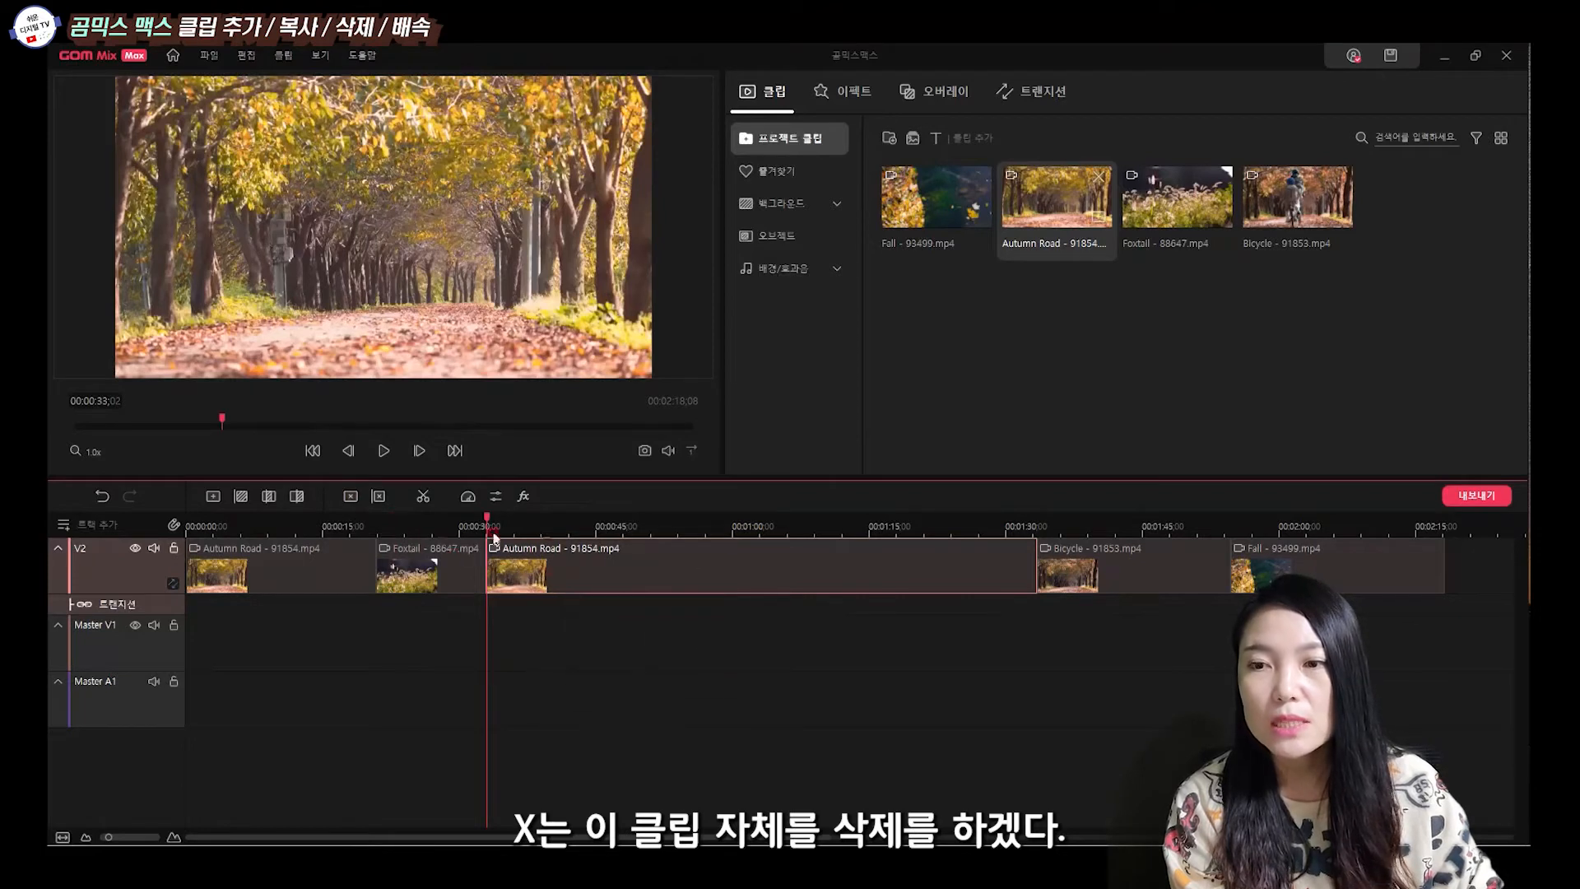
# Try deleting the Autumn Road clip between Foxtail and Bicycle without closing the gap, and undo the deletion.
pyautogui.click(354, 497)
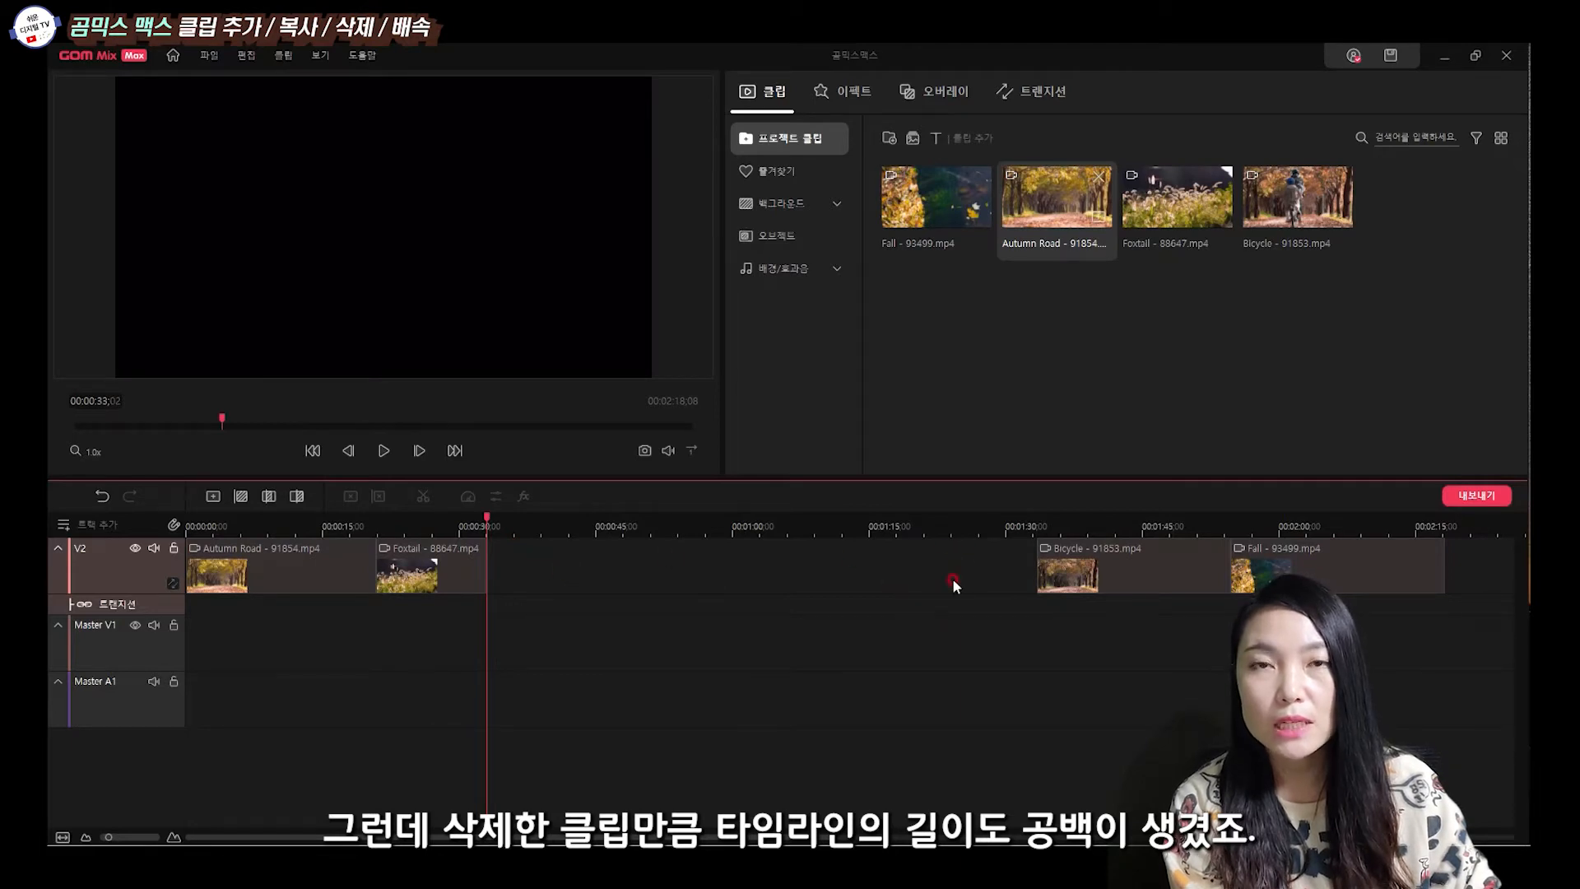
pyautogui.hotkey('ctrl', 'z')
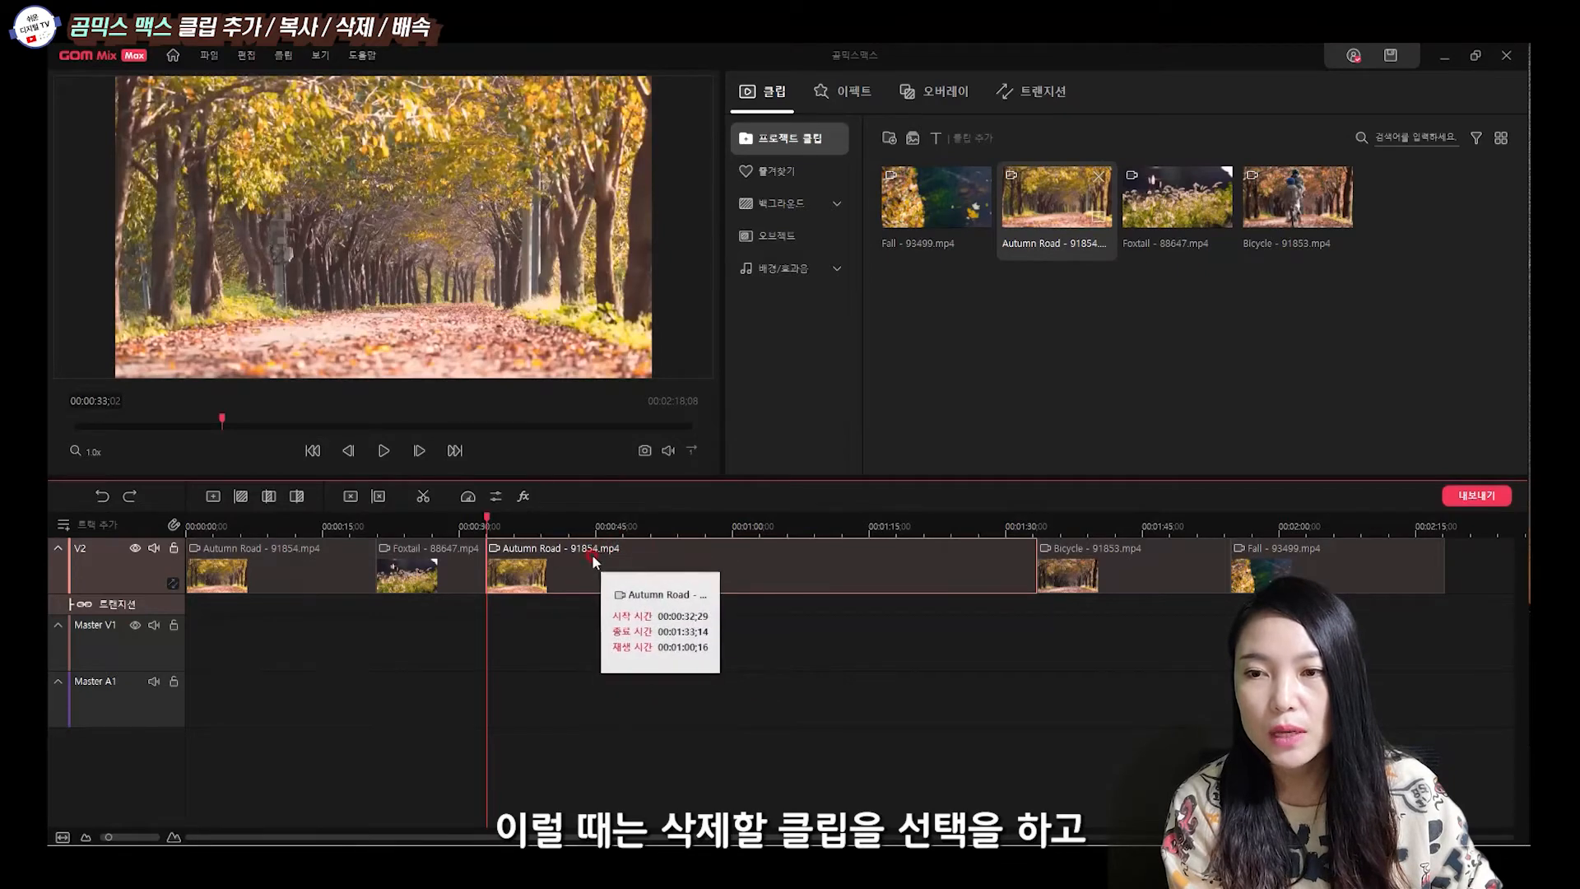
# Delete the Autumn Road clip between Foxtail and Bicycle, pulling the Bicycle and Fall clips forward.
pyautogui.click(378, 497)
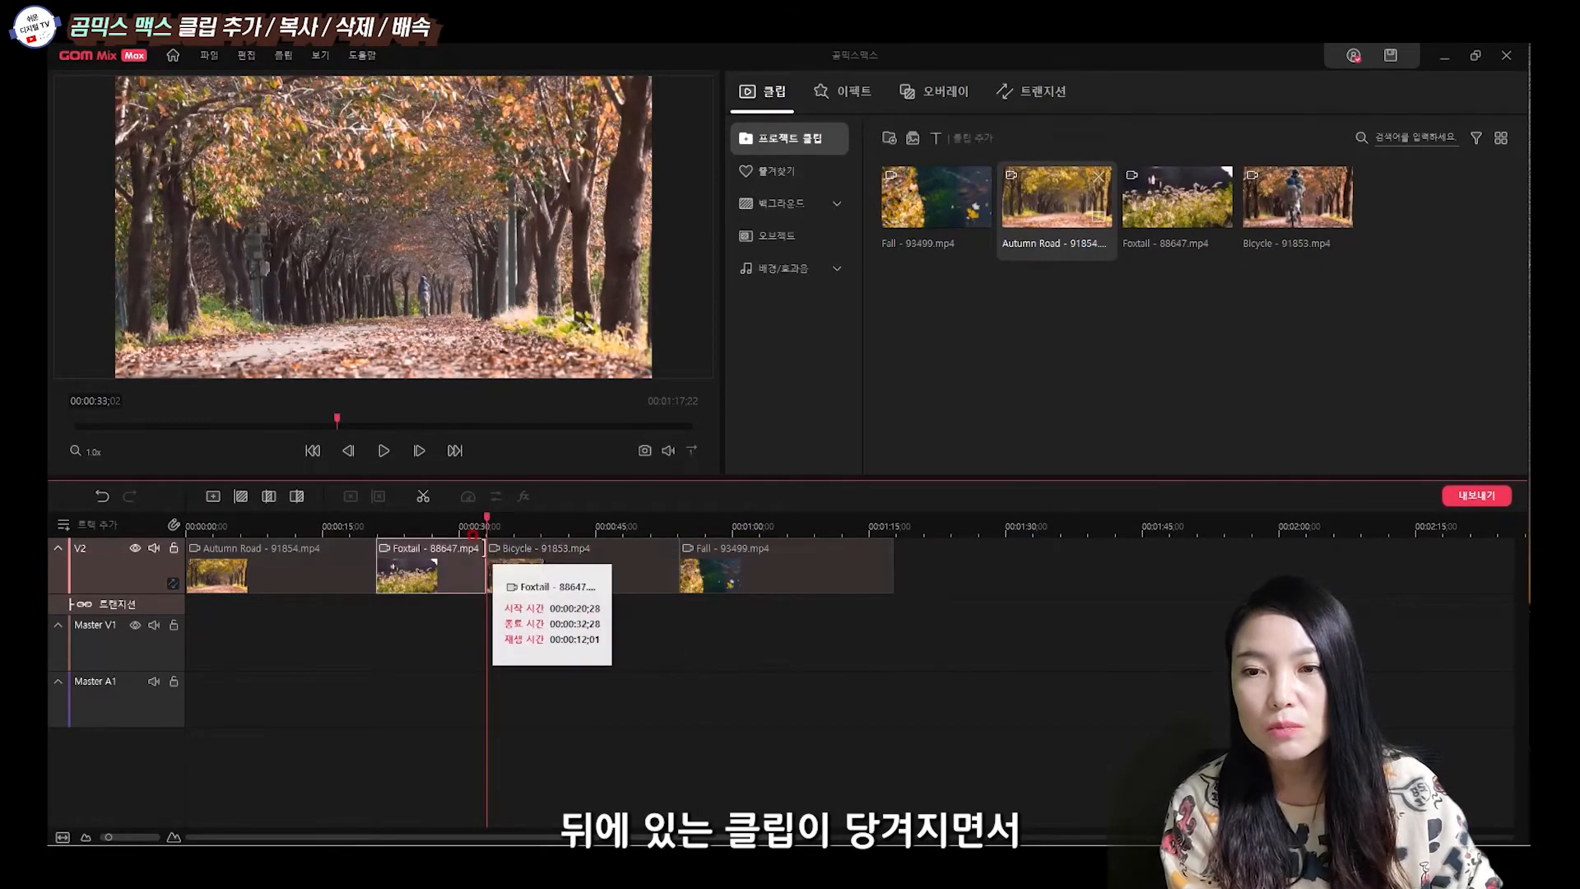
pyautogui.moveTo(486, 522)
pyautogui.mouseDown()
pyautogui.moveTo(463, 520)
pyautogui.moveTo(506, 521)
pyautogui.moveTo(467, 520)
pyautogui.moveTo(486, 525)
pyautogui.mouseUp()
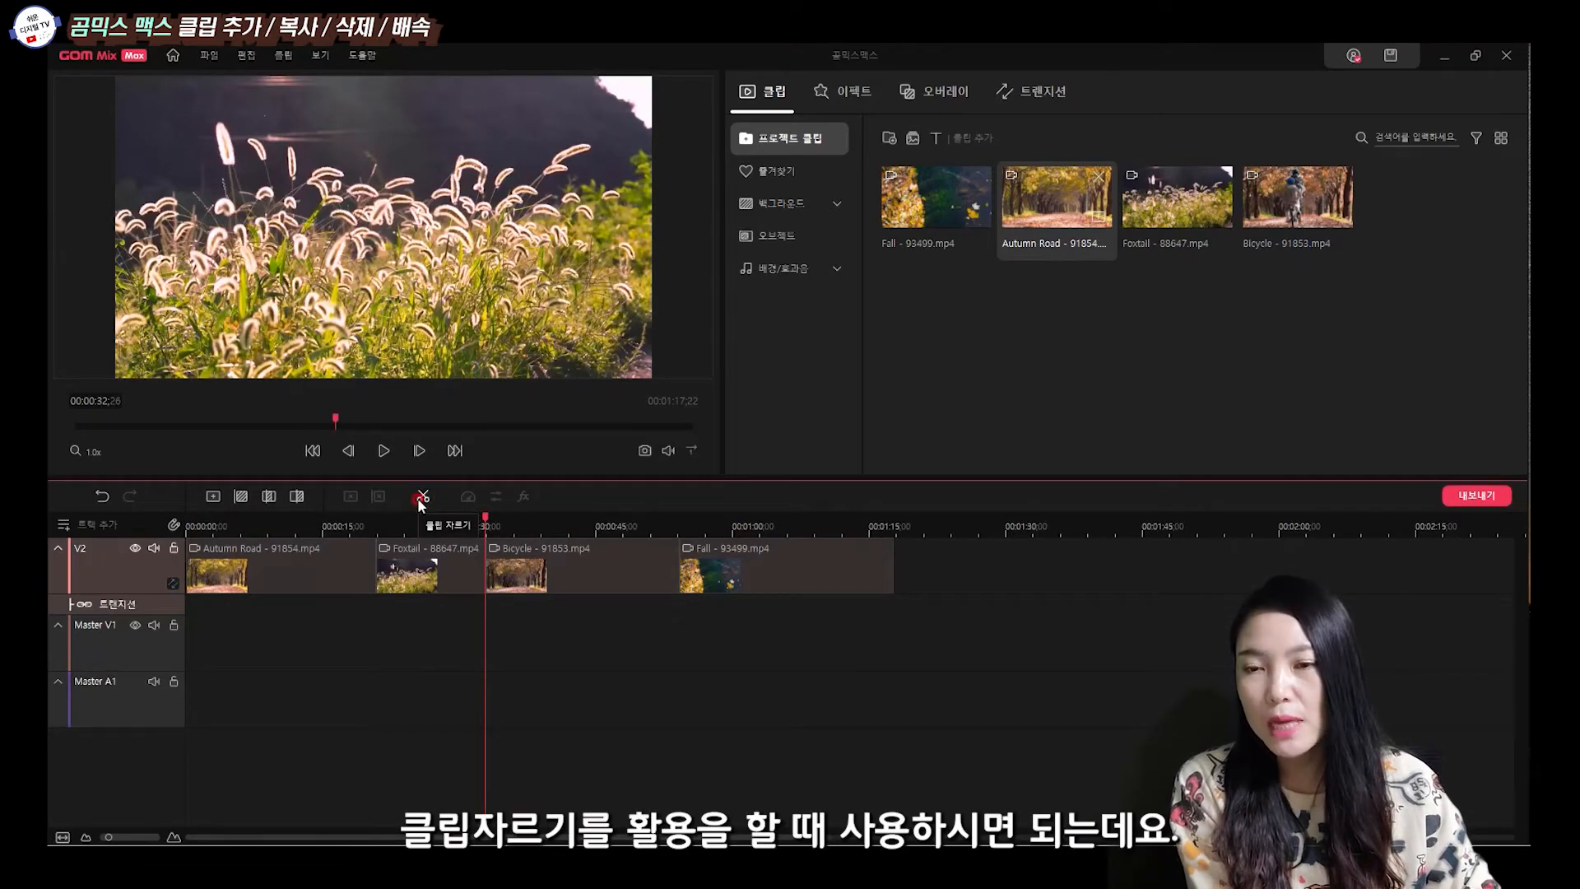
# Split the Bicycle clip on track V2 at 00:00:42;04.
pyautogui.click(485, 516)
pyautogui.moveTo(485, 515); pyautogui.dragTo(572, 527)
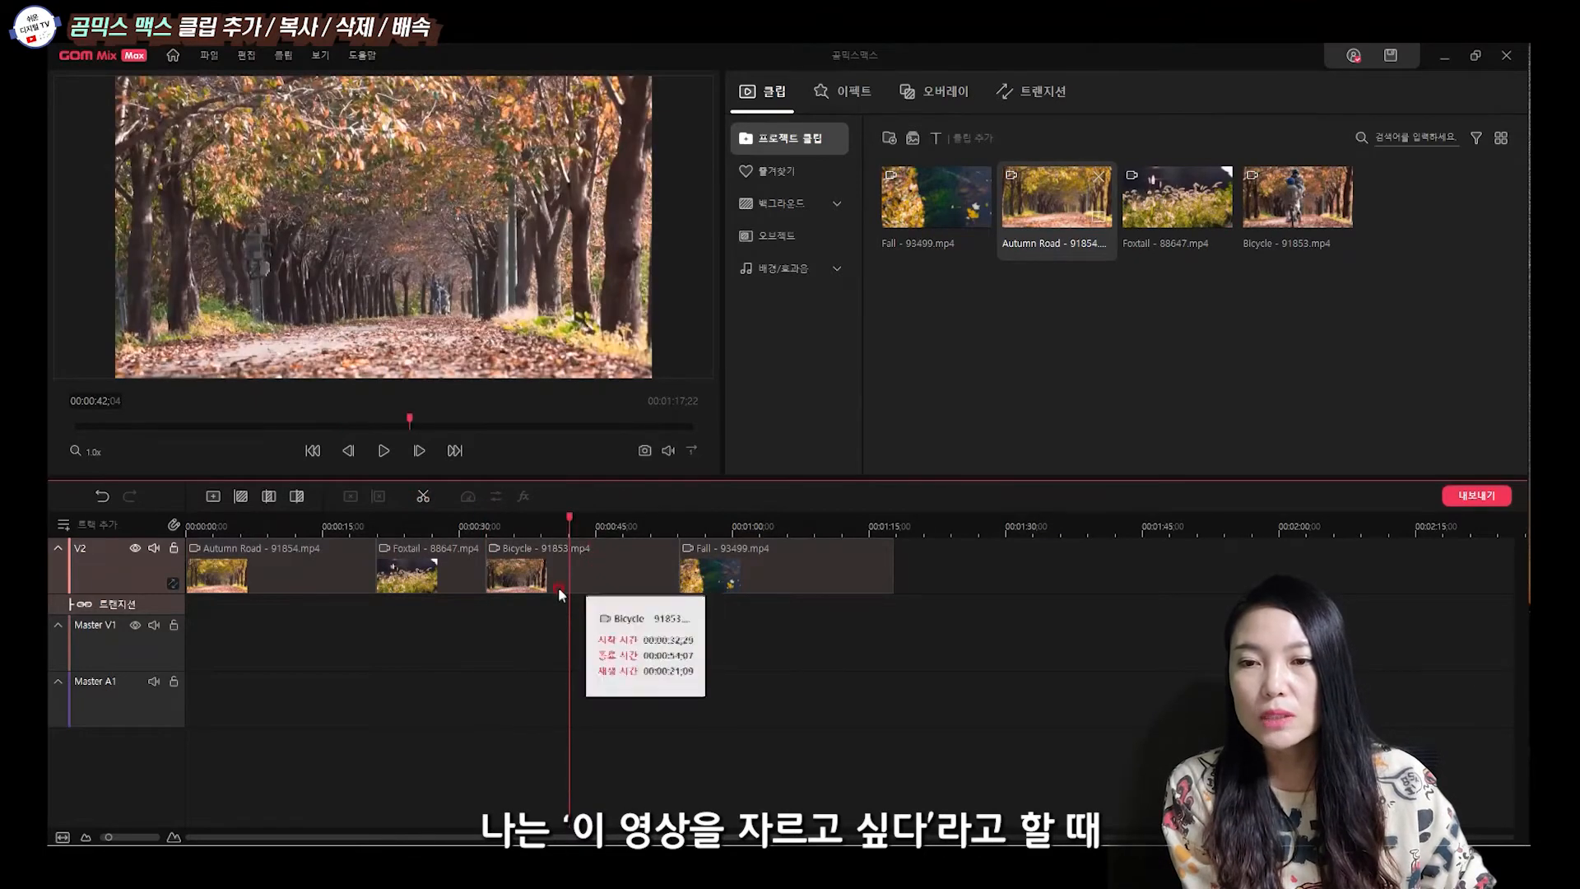
pyautogui.click(458, 497)
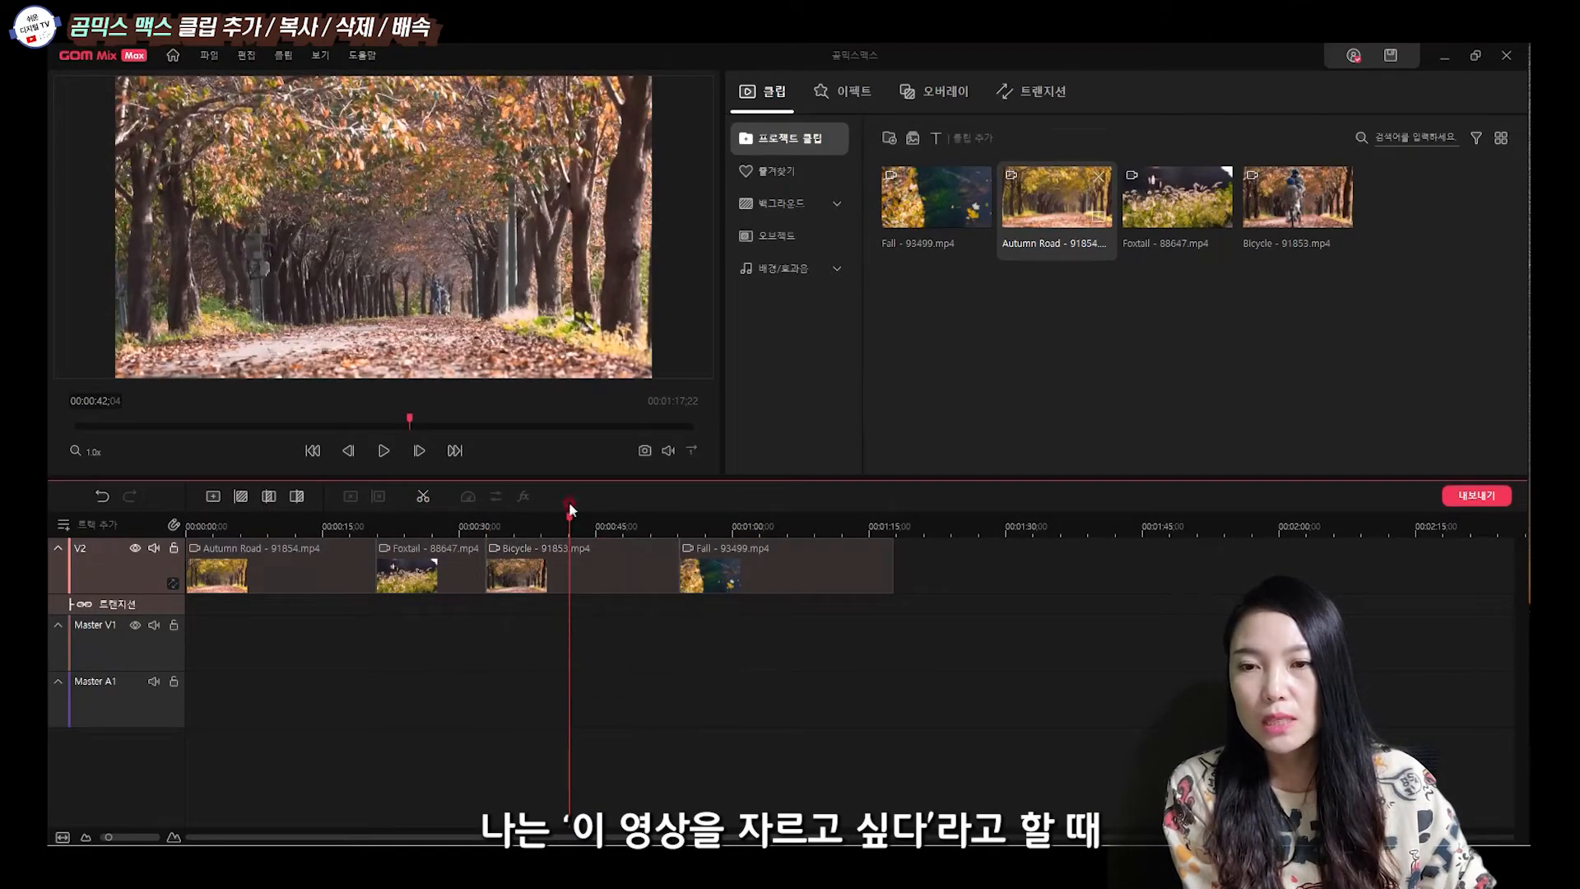
pyautogui.click(423, 497)
# Try slowing the Bicycle clip after the 00:00:42;04 cut to 0.1x speed and play it back.
pyautogui.click(587, 558)
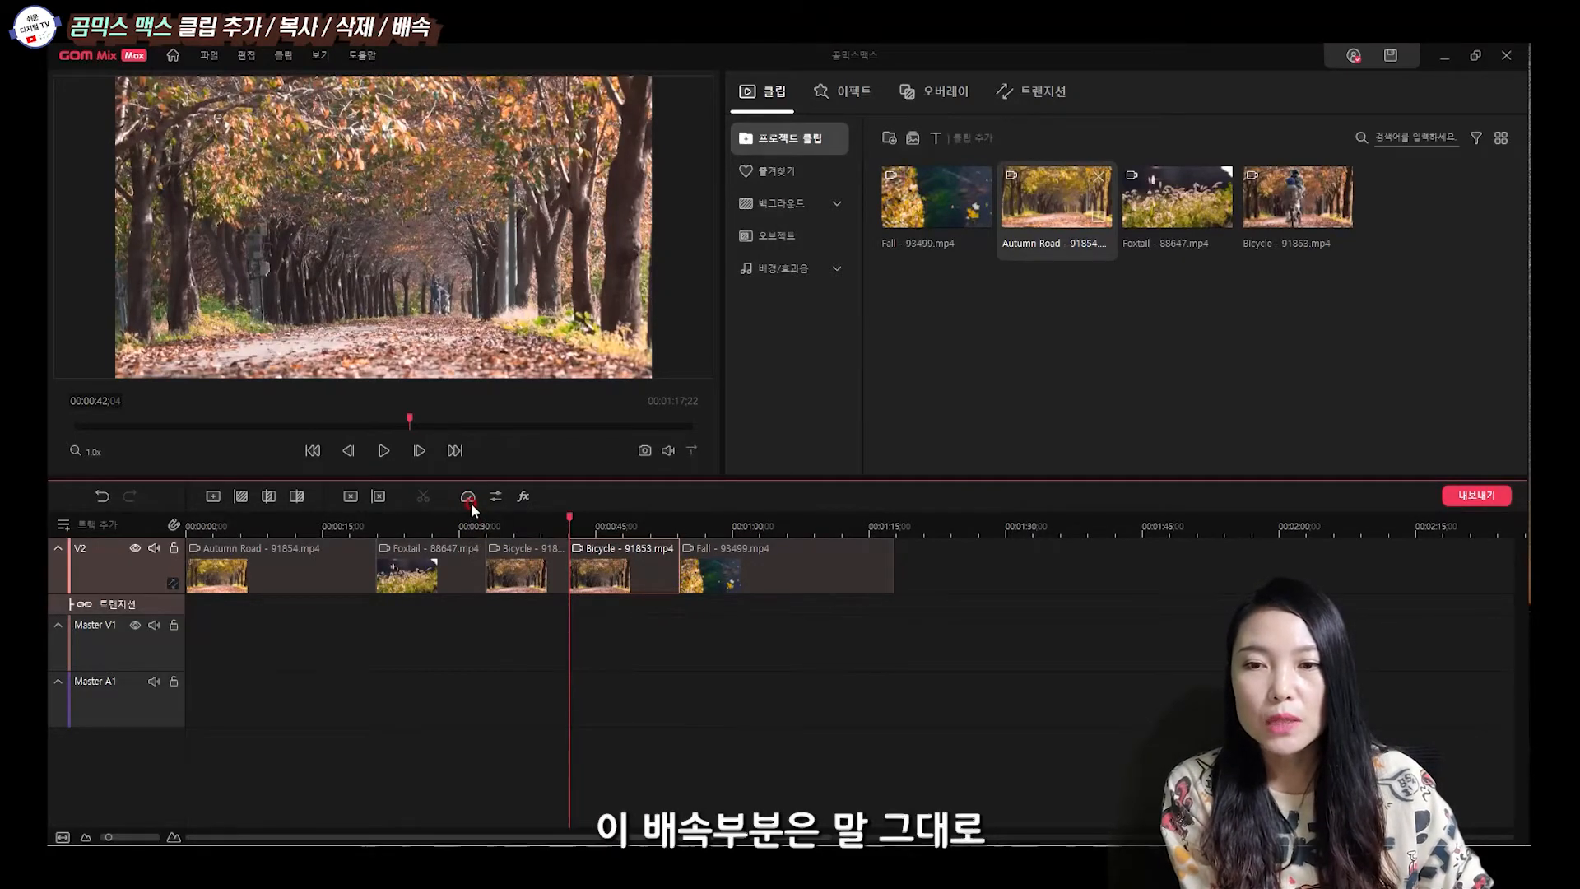
pyautogui.click(610, 561)
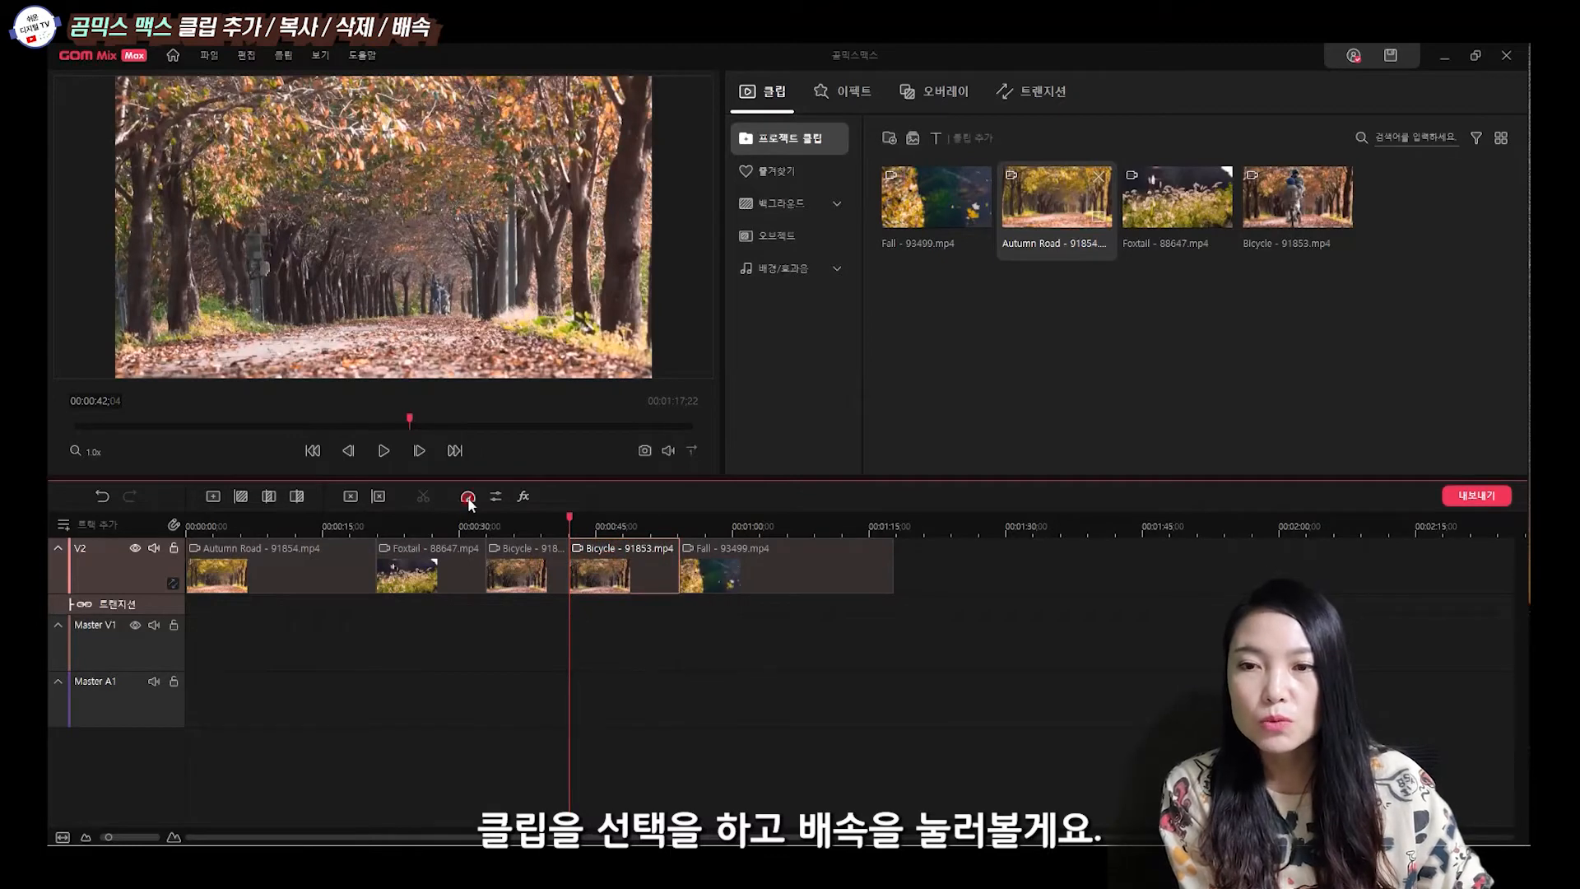
pyautogui.click(468, 497)
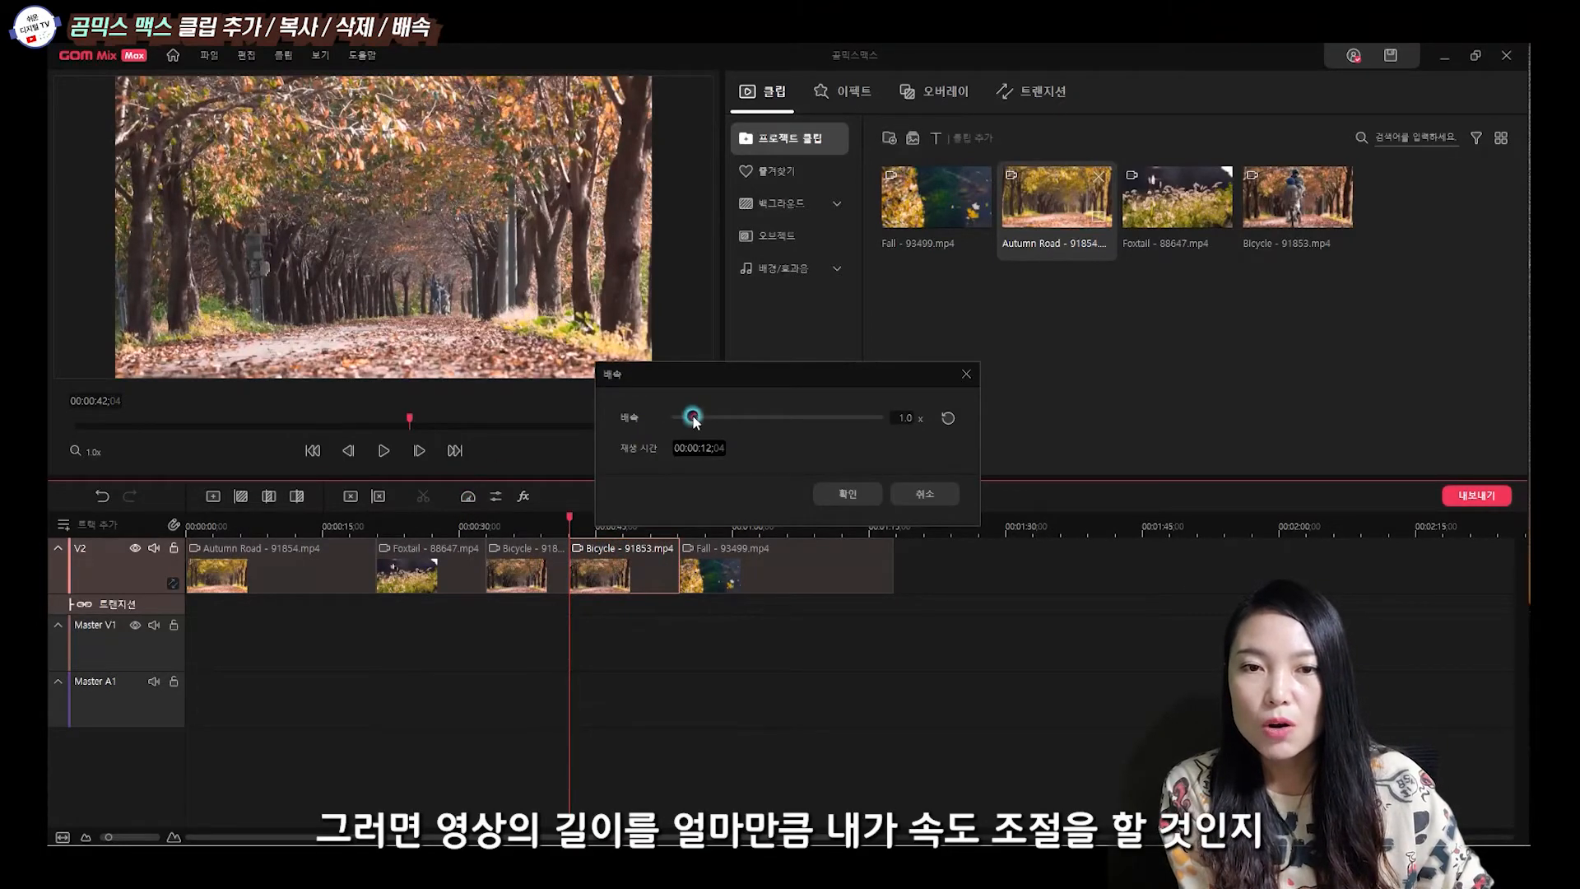
pyautogui.moveTo(708, 423); pyautogui.dragTo(877, 436)
pyautogui.moveTo(876, 431); pyautogui.dragTo(671, 442)
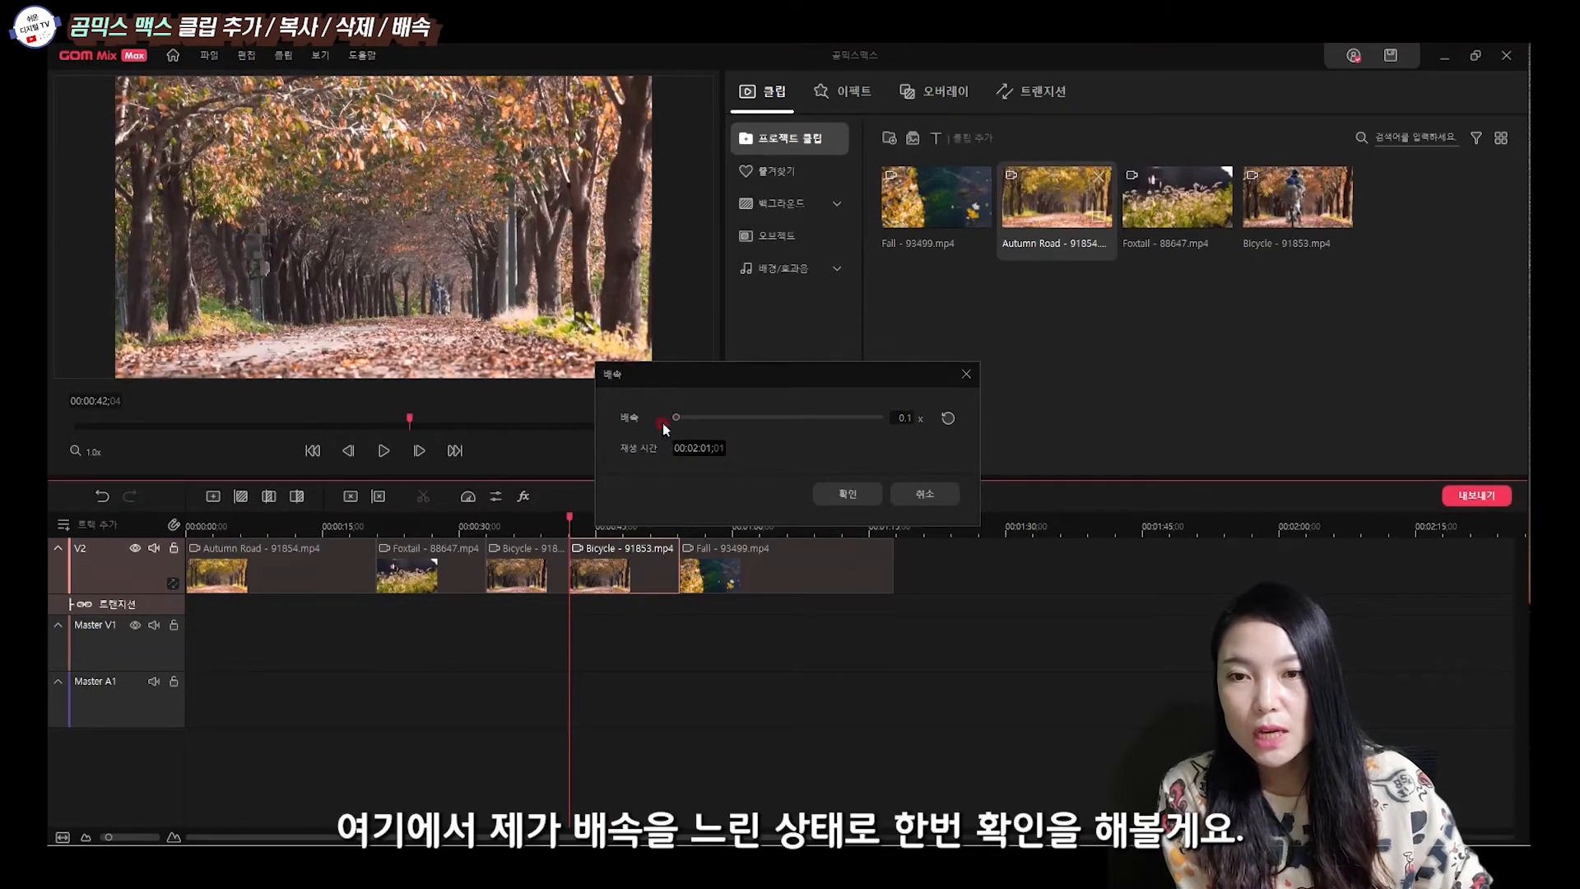
pyautogui.click(675, 418)
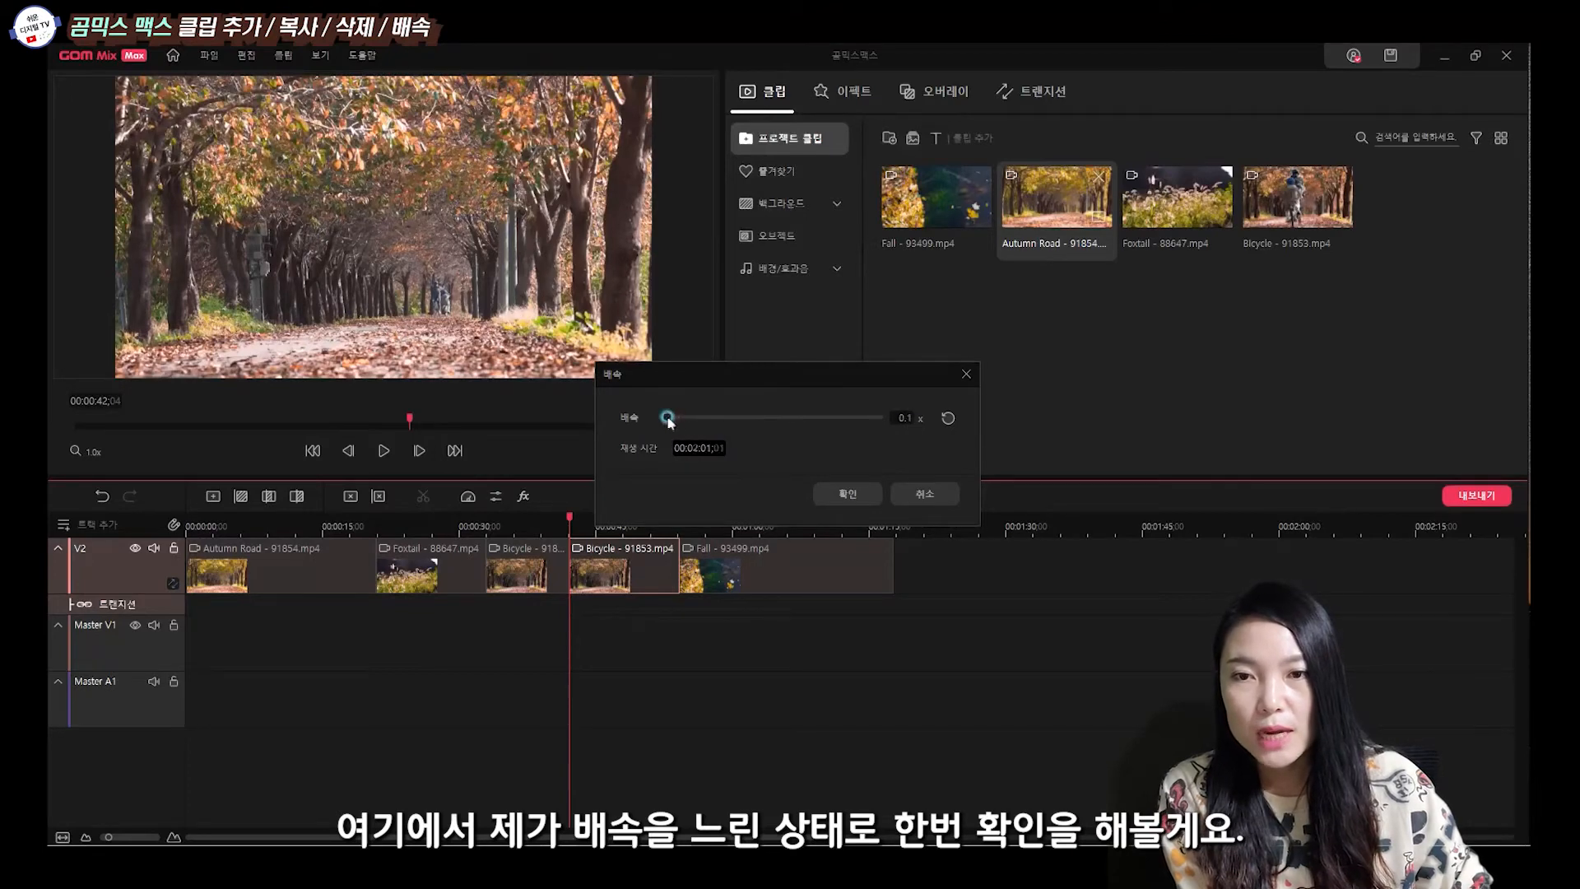
pyautogui.click(856, 495)
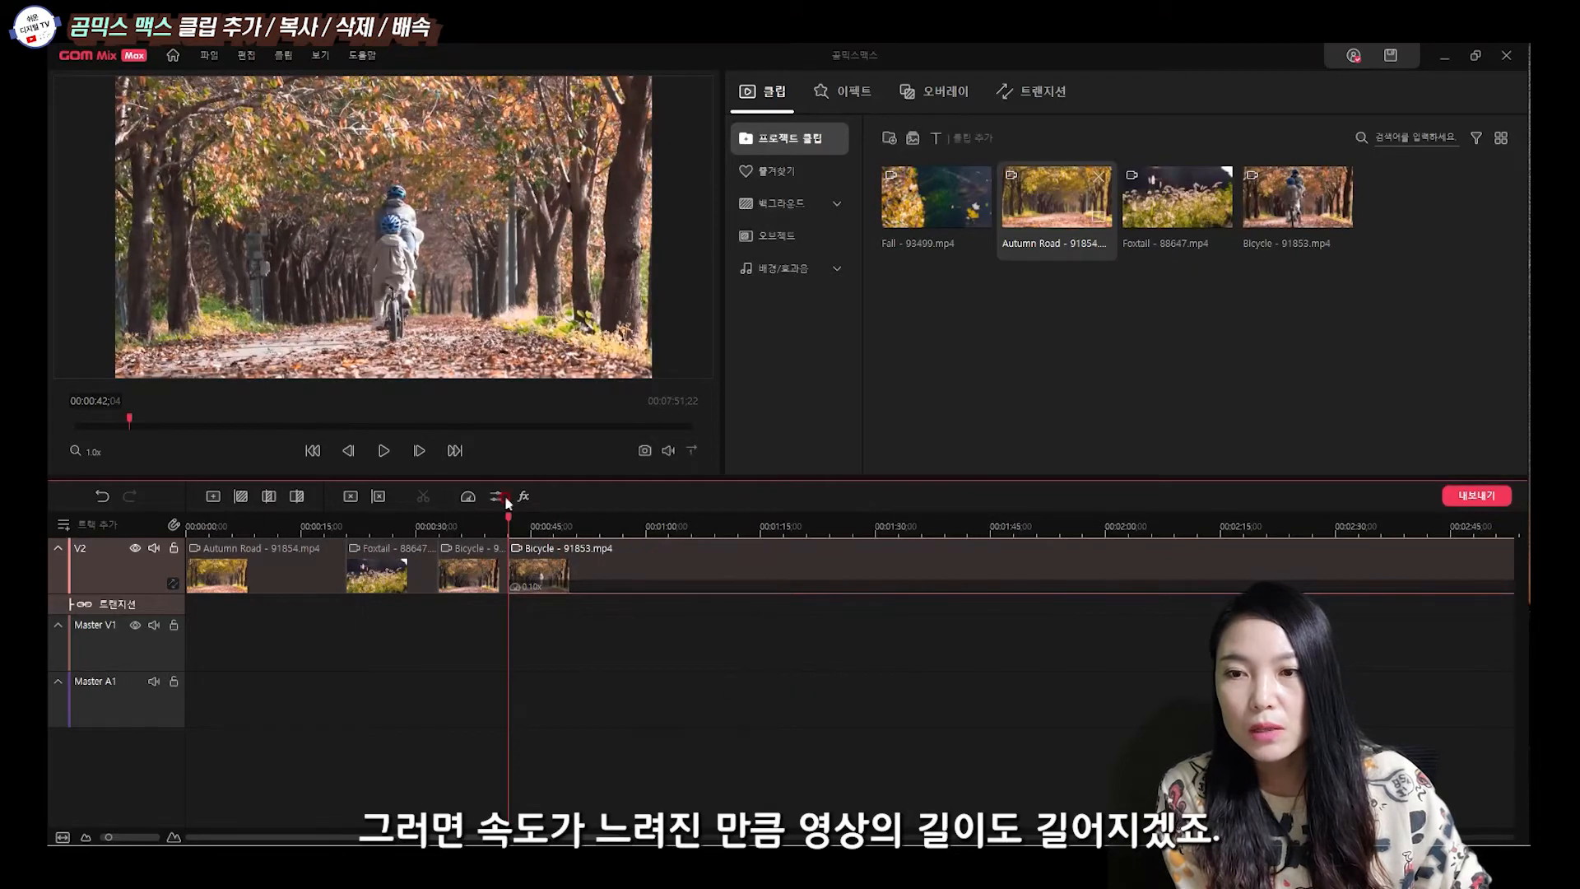
pyautogui.click(385, 451)
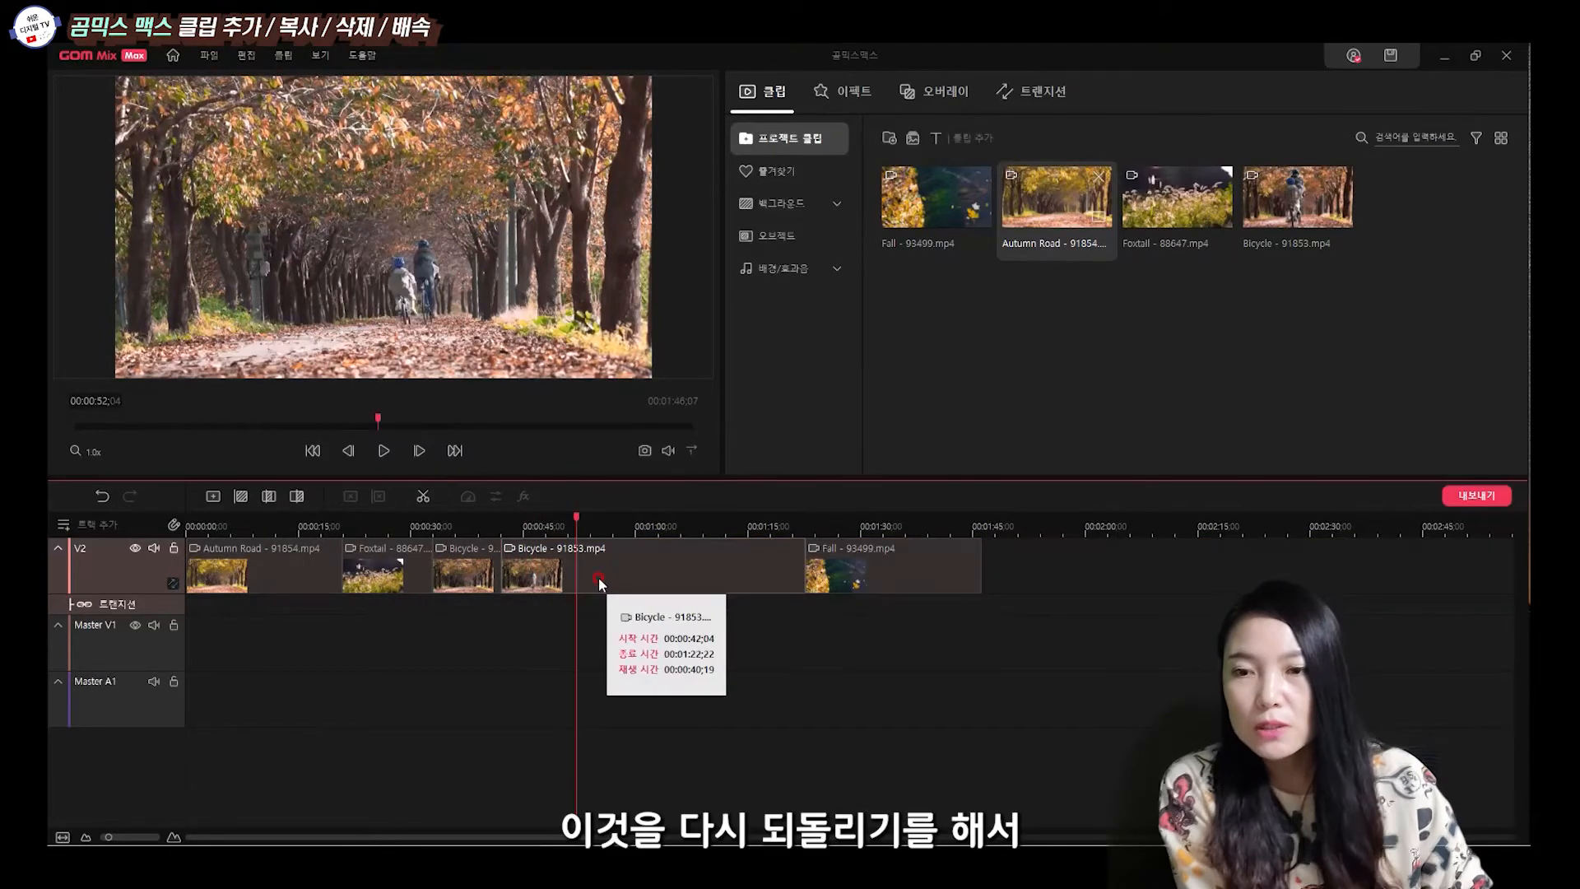
# Set the speed of the Bicycle clip starting at 00:00:42;04 to 6.0x and play it back from just before the clip.
pyautogui.click(599, 583)
pyautogui.moveTo(504, 519); pyautogui.dragTo(591, 516)
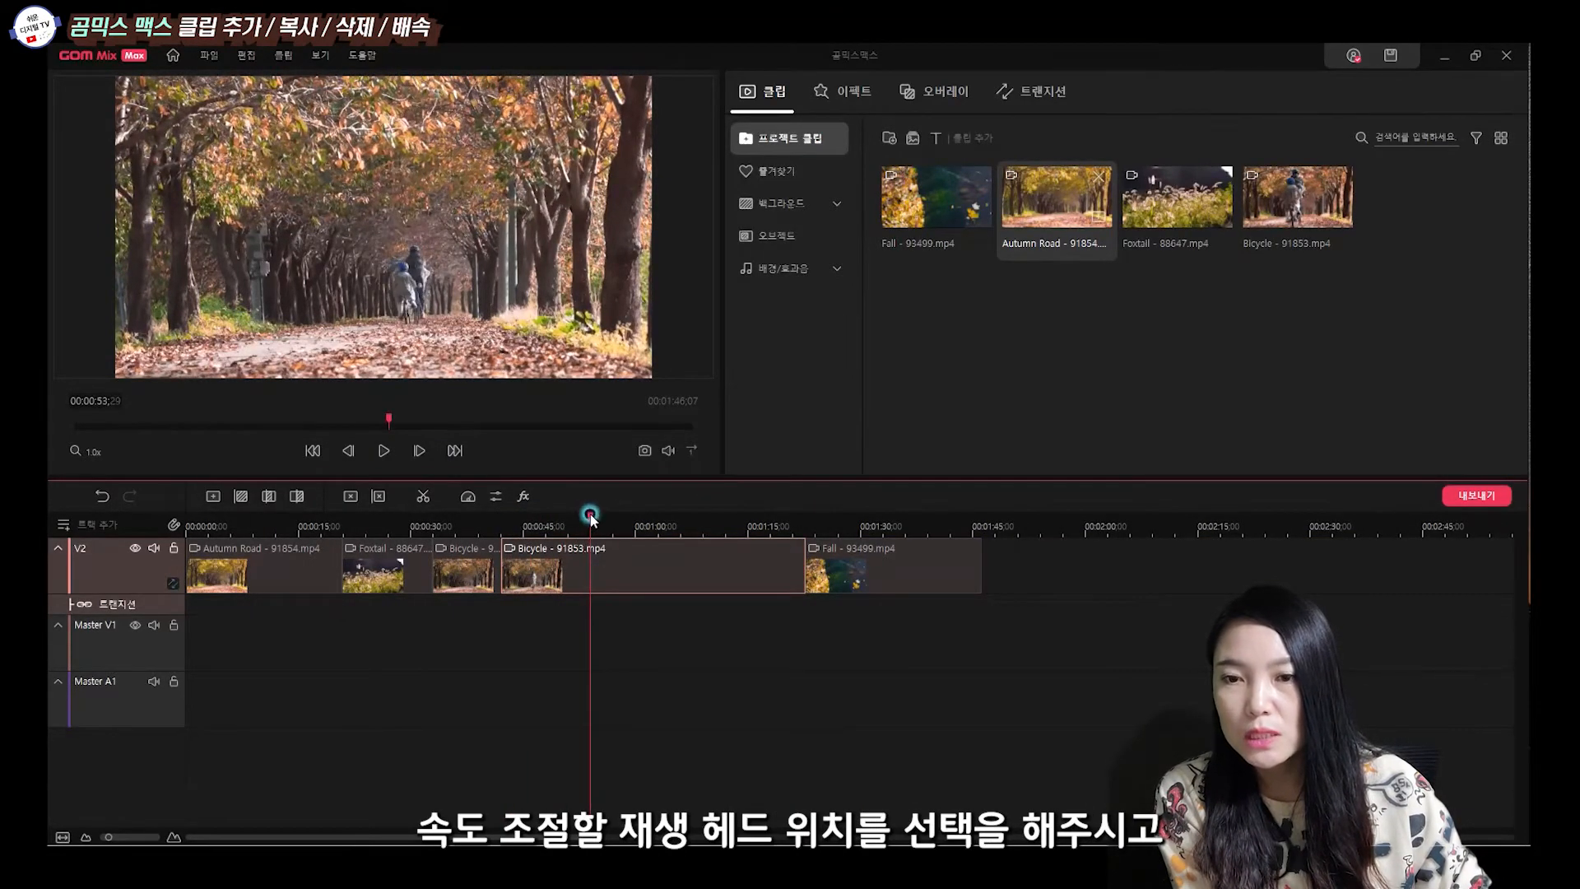
pyautogui.click(468, 498)
pyautogui.moveTo(695, 416); pyautogui.dragTo(799, 418)
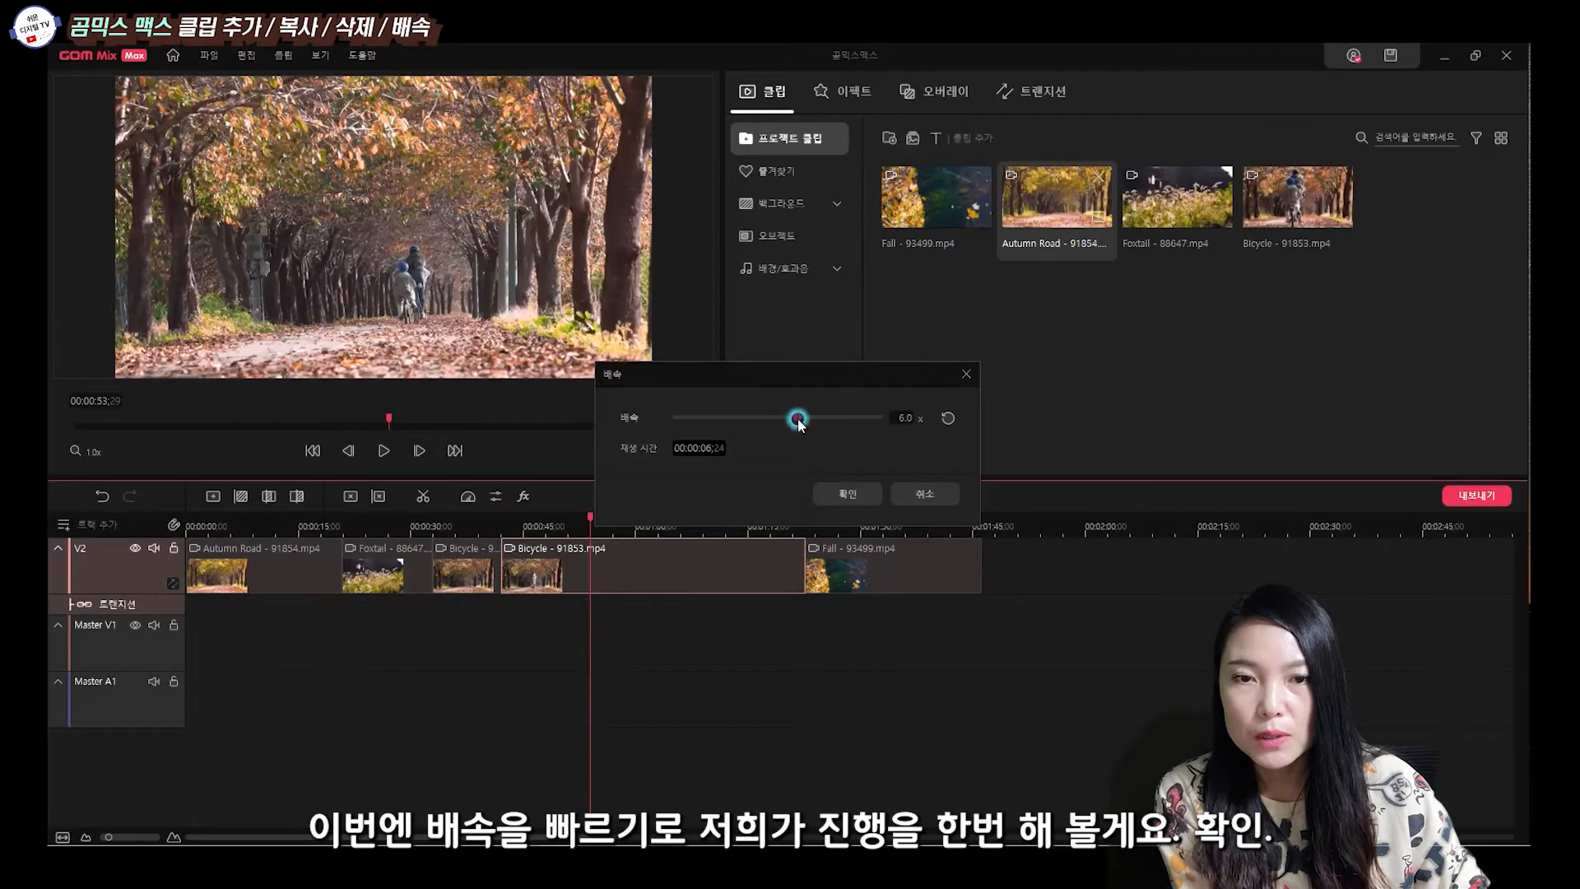
pyautogui.click(845, 498)
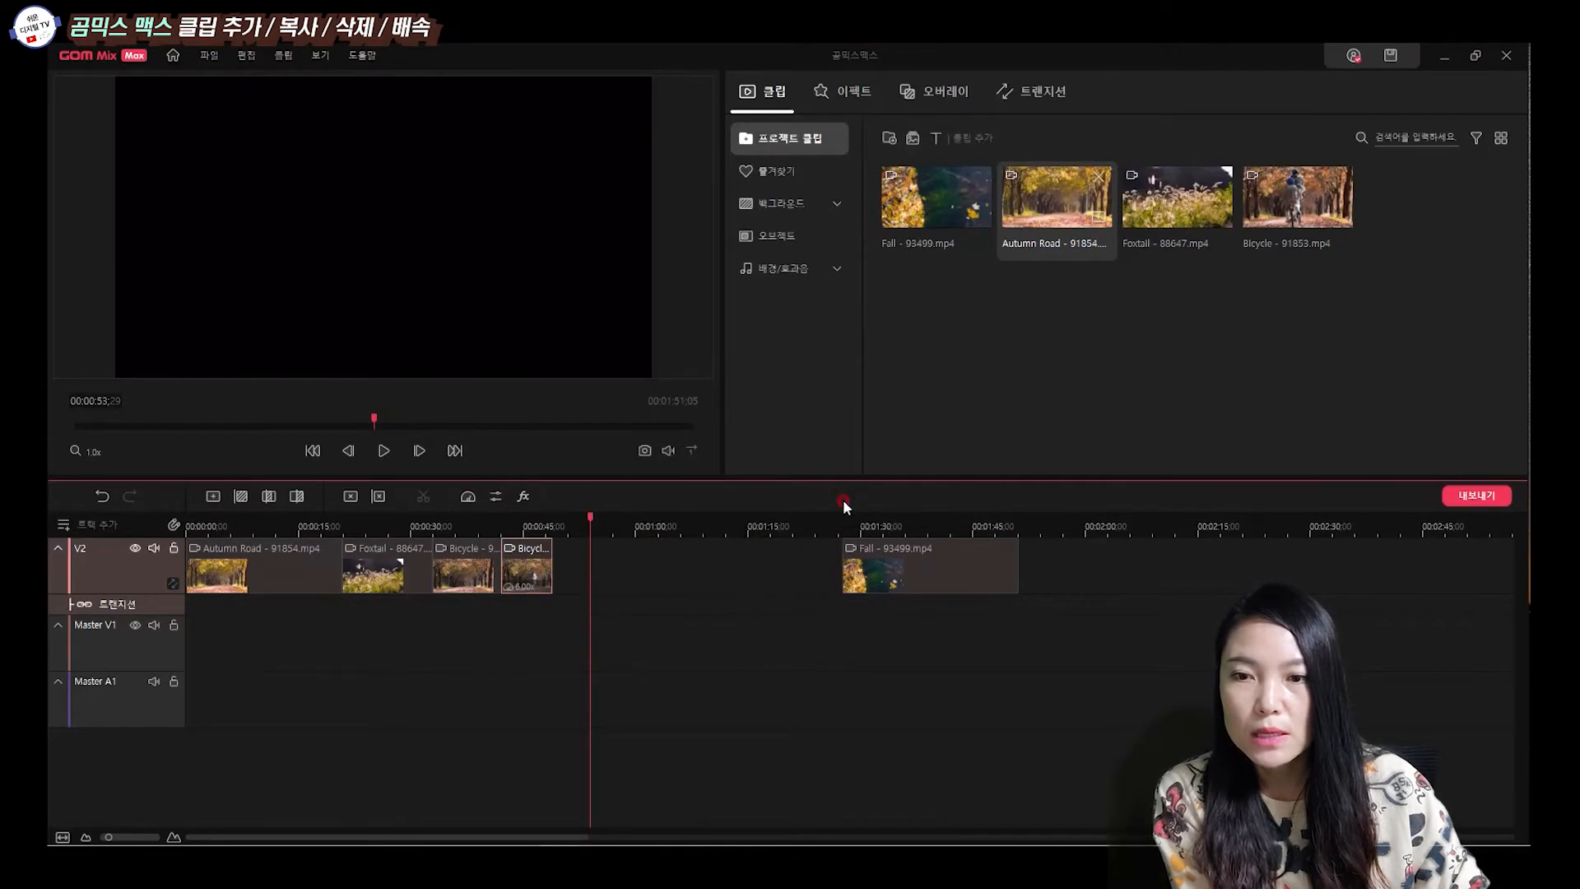
pyautogui.moveTo(593, 522); pyautogui.dragTo(499, 527)
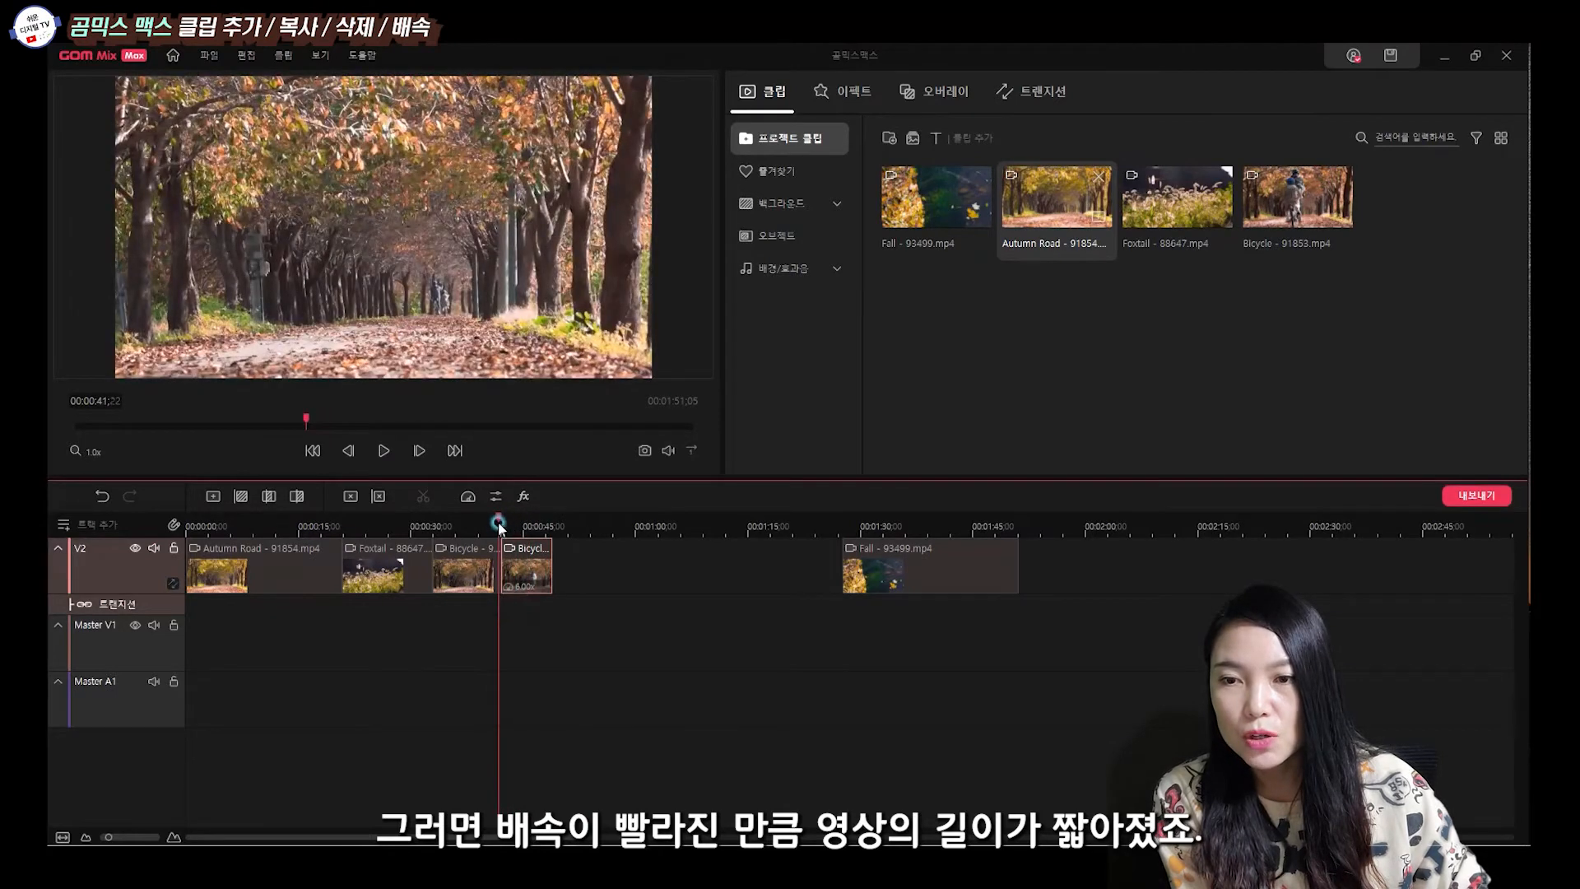
pyautogui.click(386, 451)
pyautogui.click(390, 453)
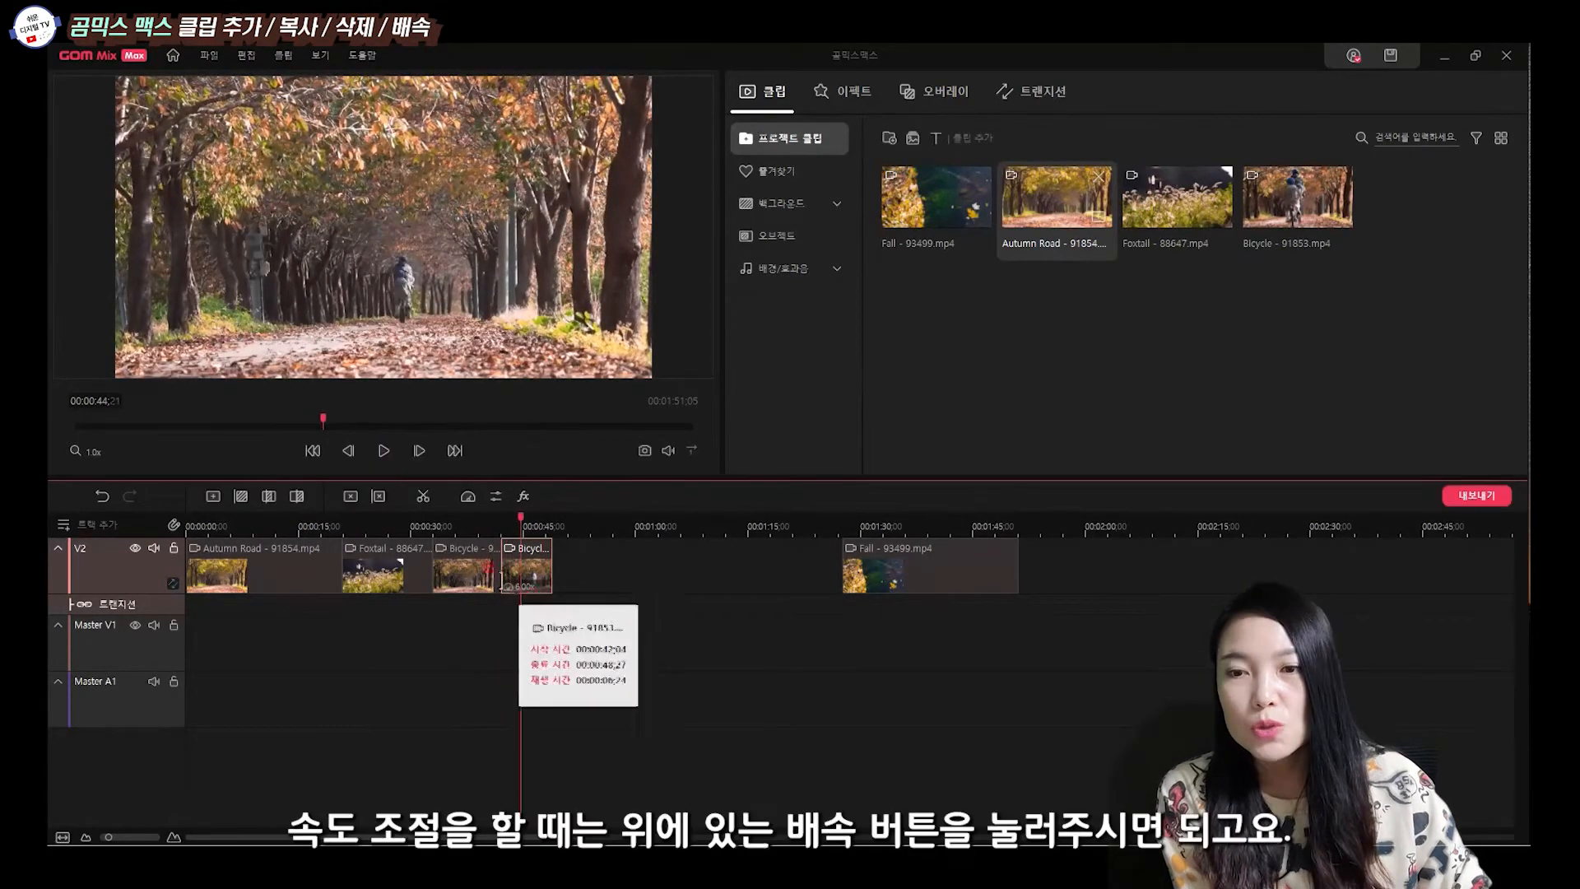
# Try raising the 6.0x Bicycle clip's audio level to 1, discard it, and check the clip's effect and overlay properties.
pyautogui.click(497, 496)
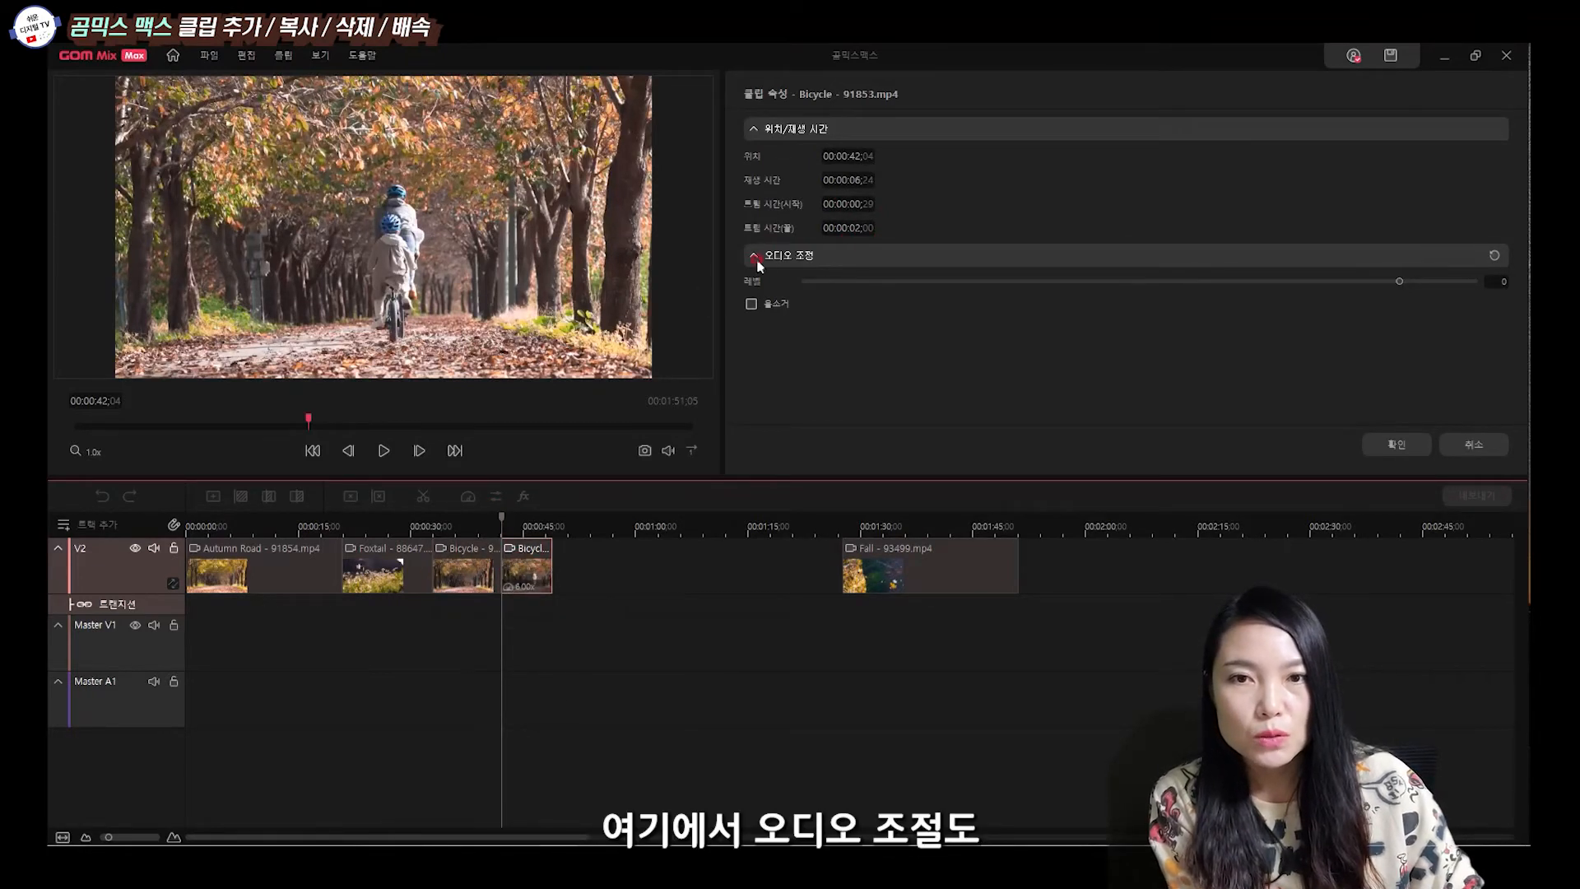
pyautogui.moveTo(1400, 283)
pyautogui.mouseDown()
pyautogui.moveTo(1294, 290)
pyautogui.moveTo(1410, 285)
pyautogui.mouseUp()
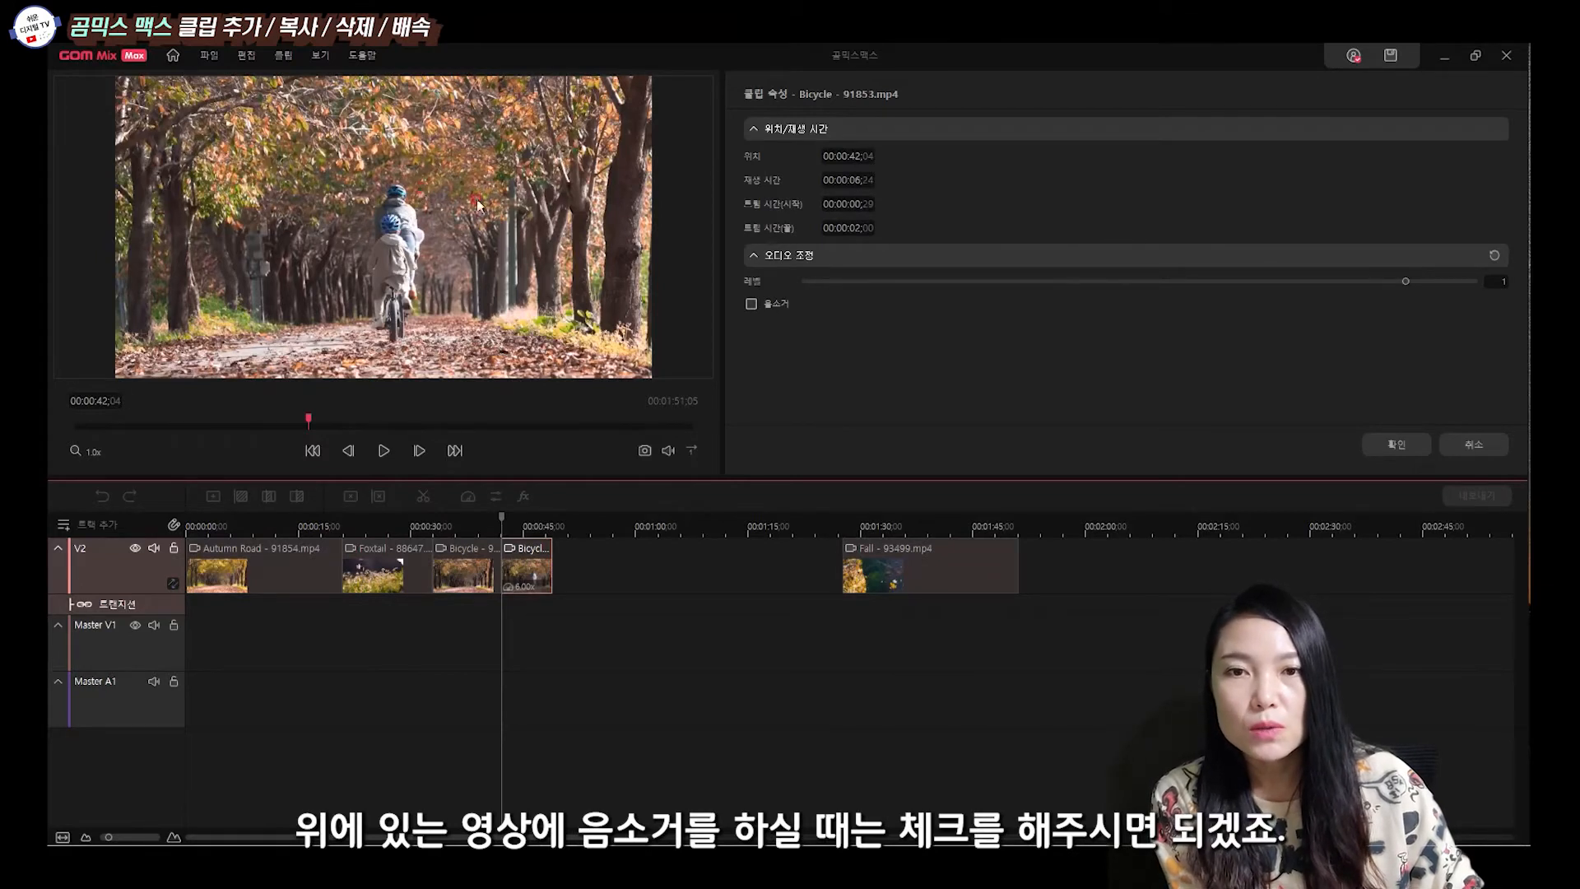
pyautogui.click(757, 303)
pyautogui.click(529, 607)
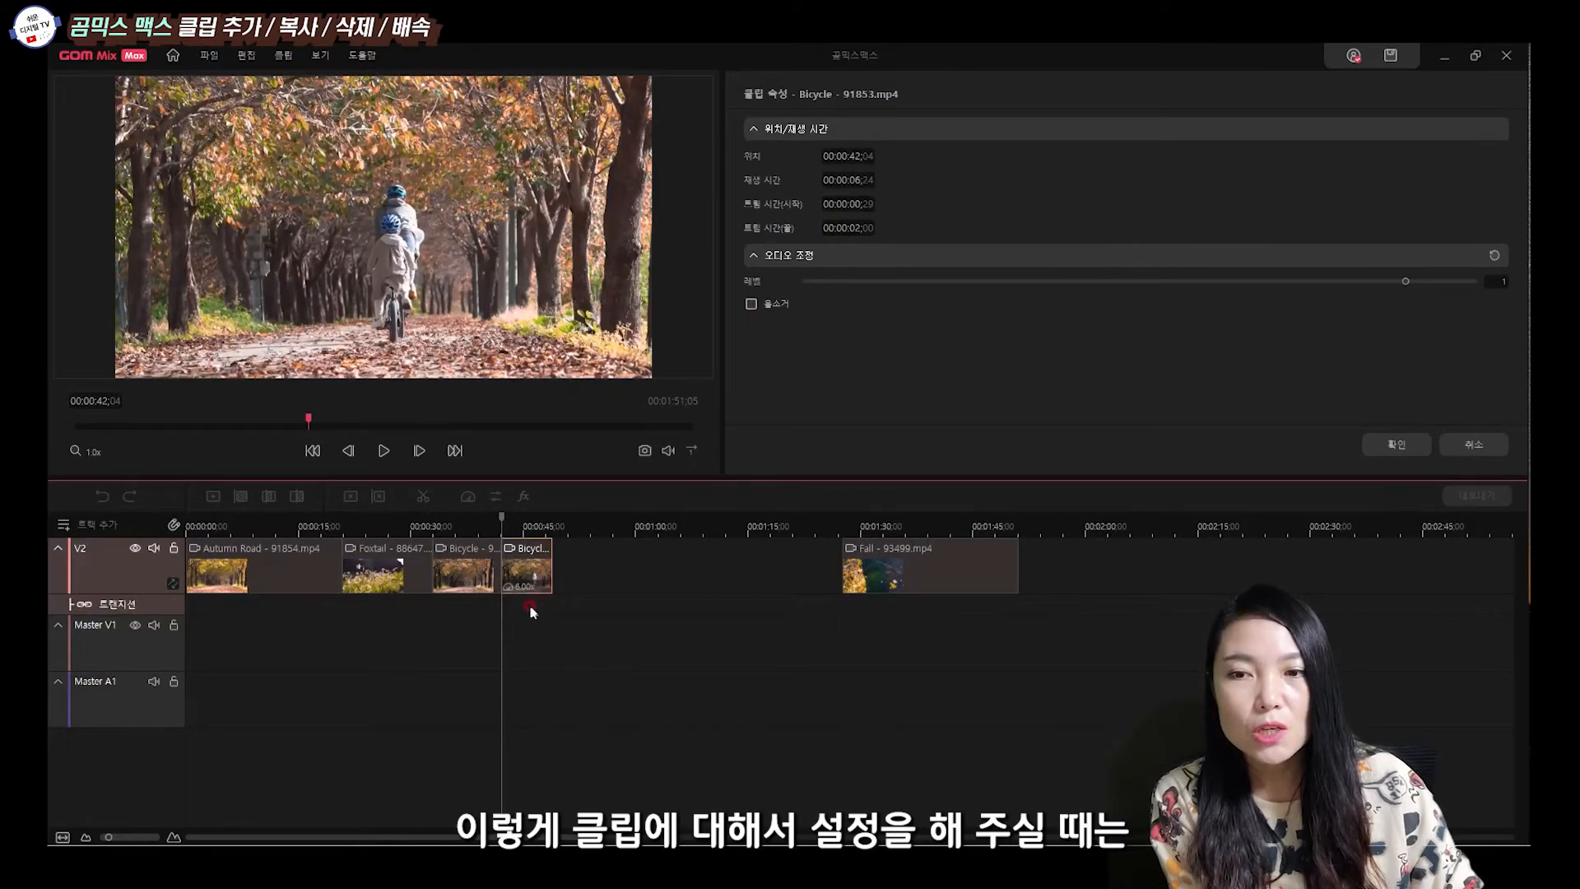
pyautogui.click(1474, 444)
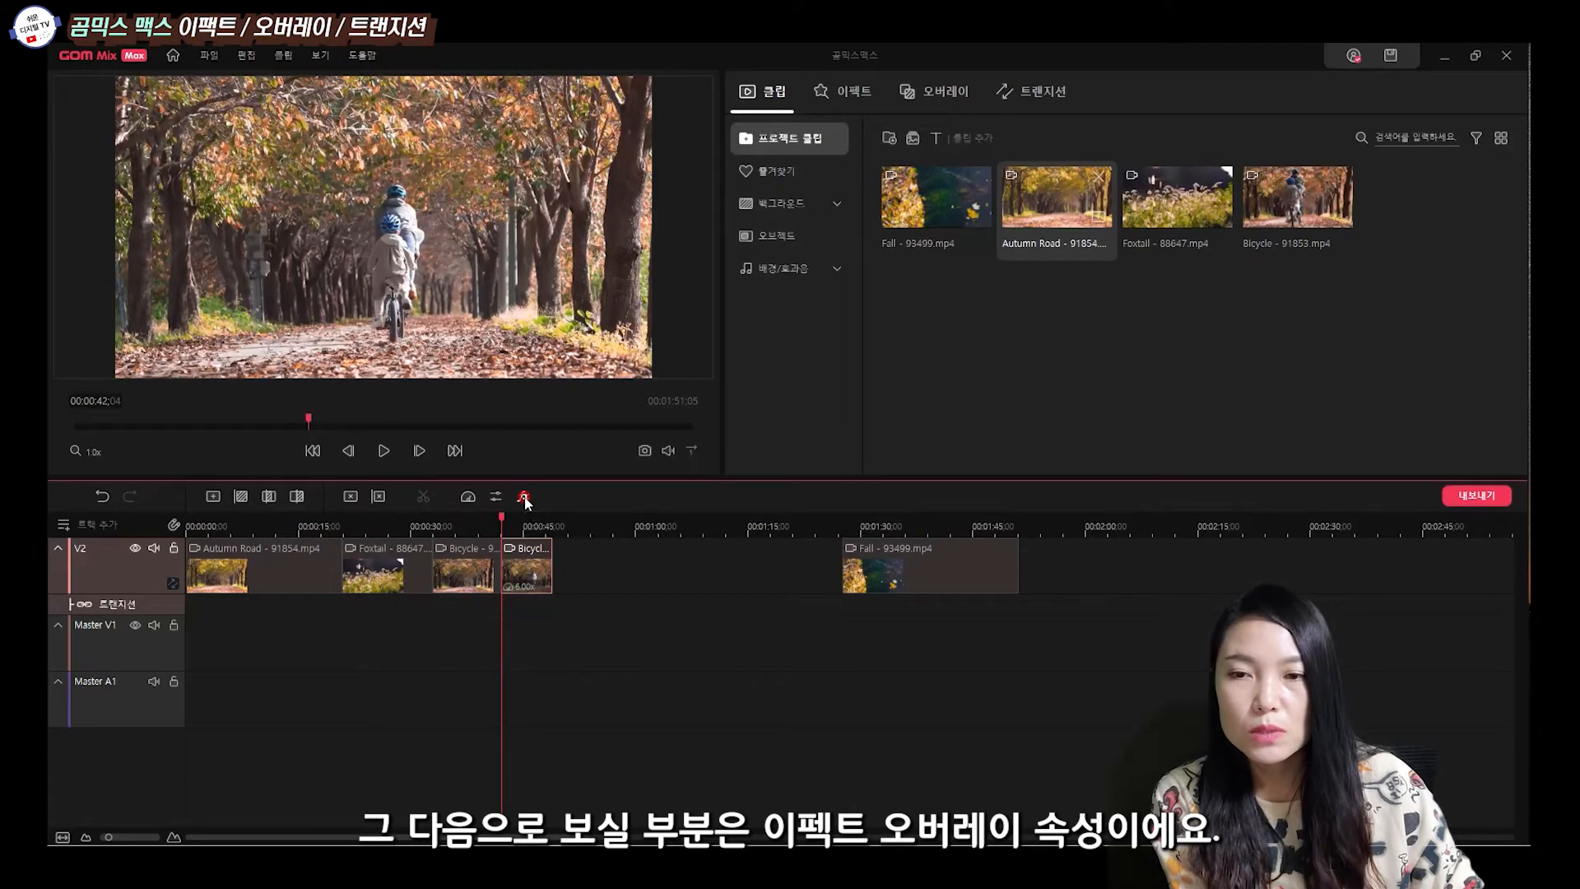
pyautogui.click(524, 497)
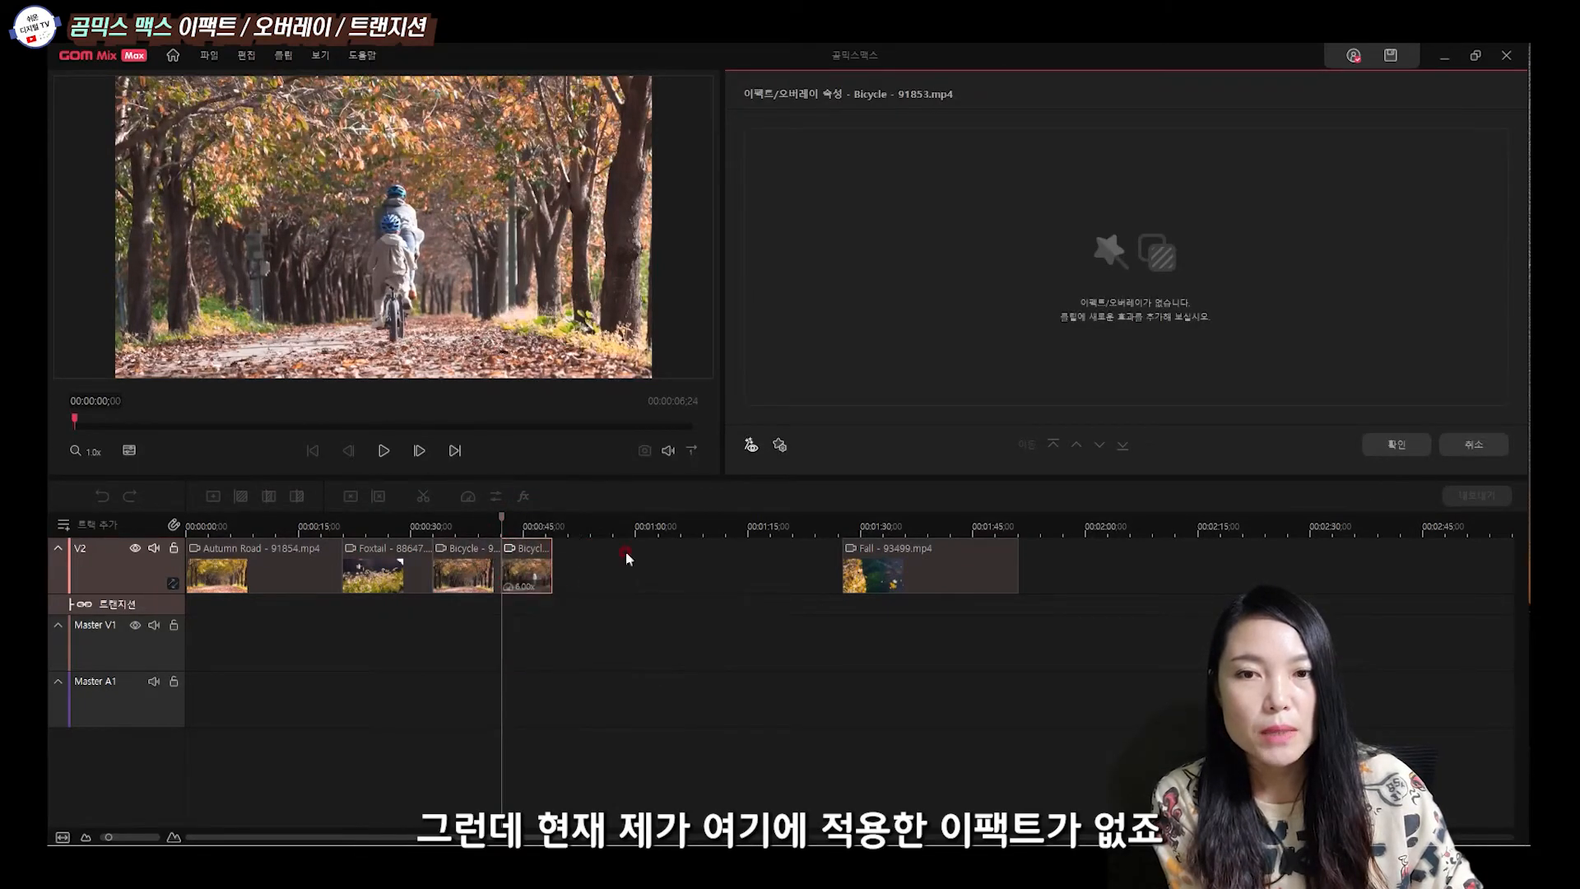
pyautogui.click(1474, 444)
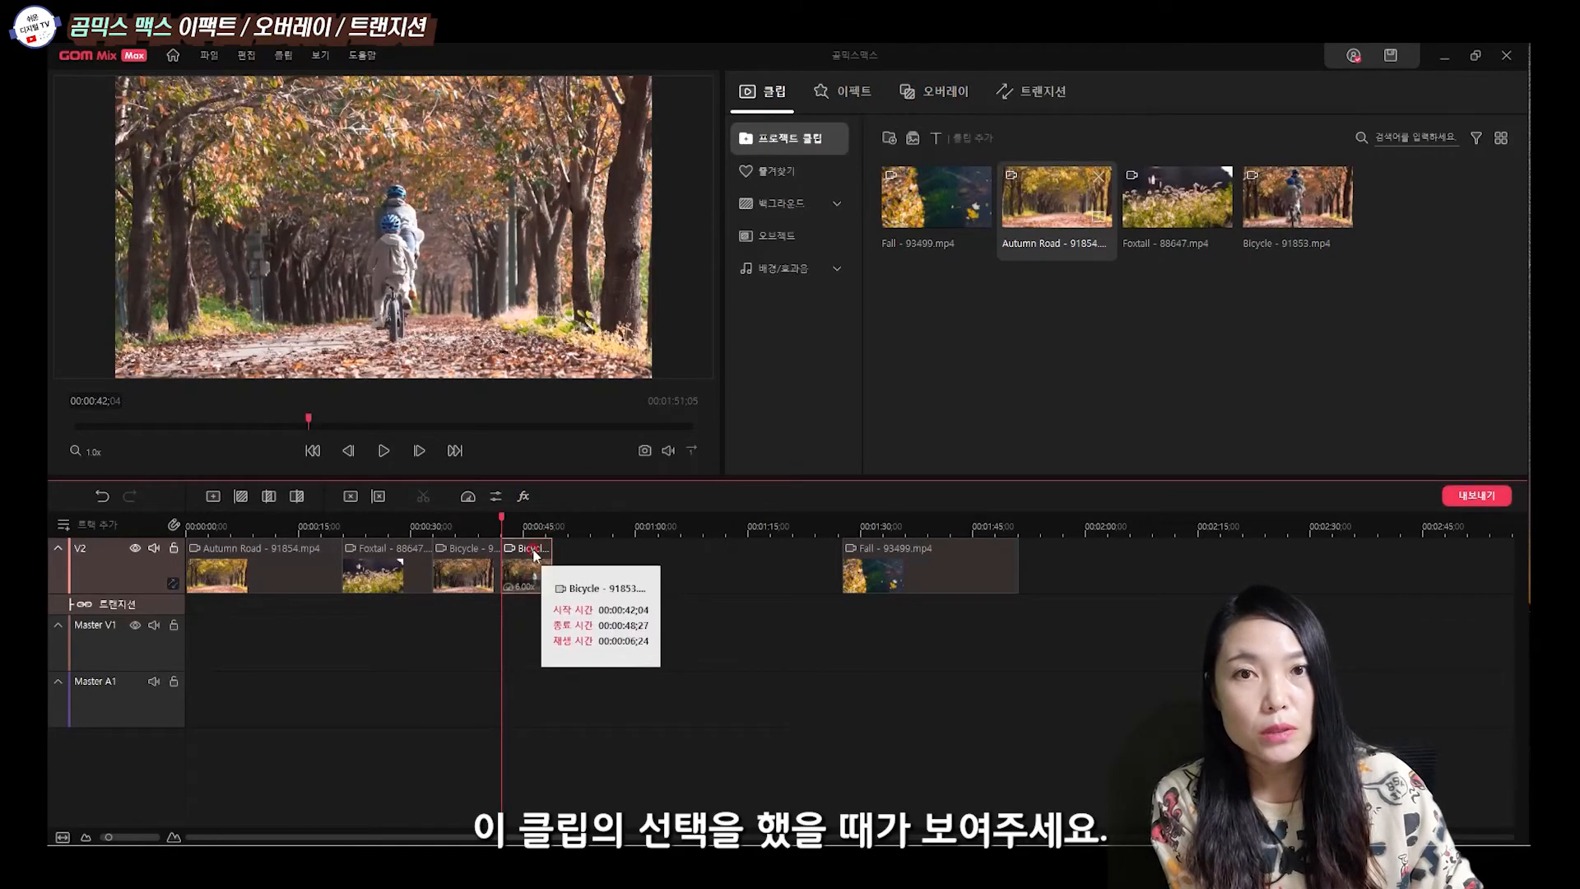
# Add the 옛날 사진 (old photo) effect to the 6.0x Bicycle clip and choose the 옛날 사진 12 style.
pyautogui.click(854, 93)
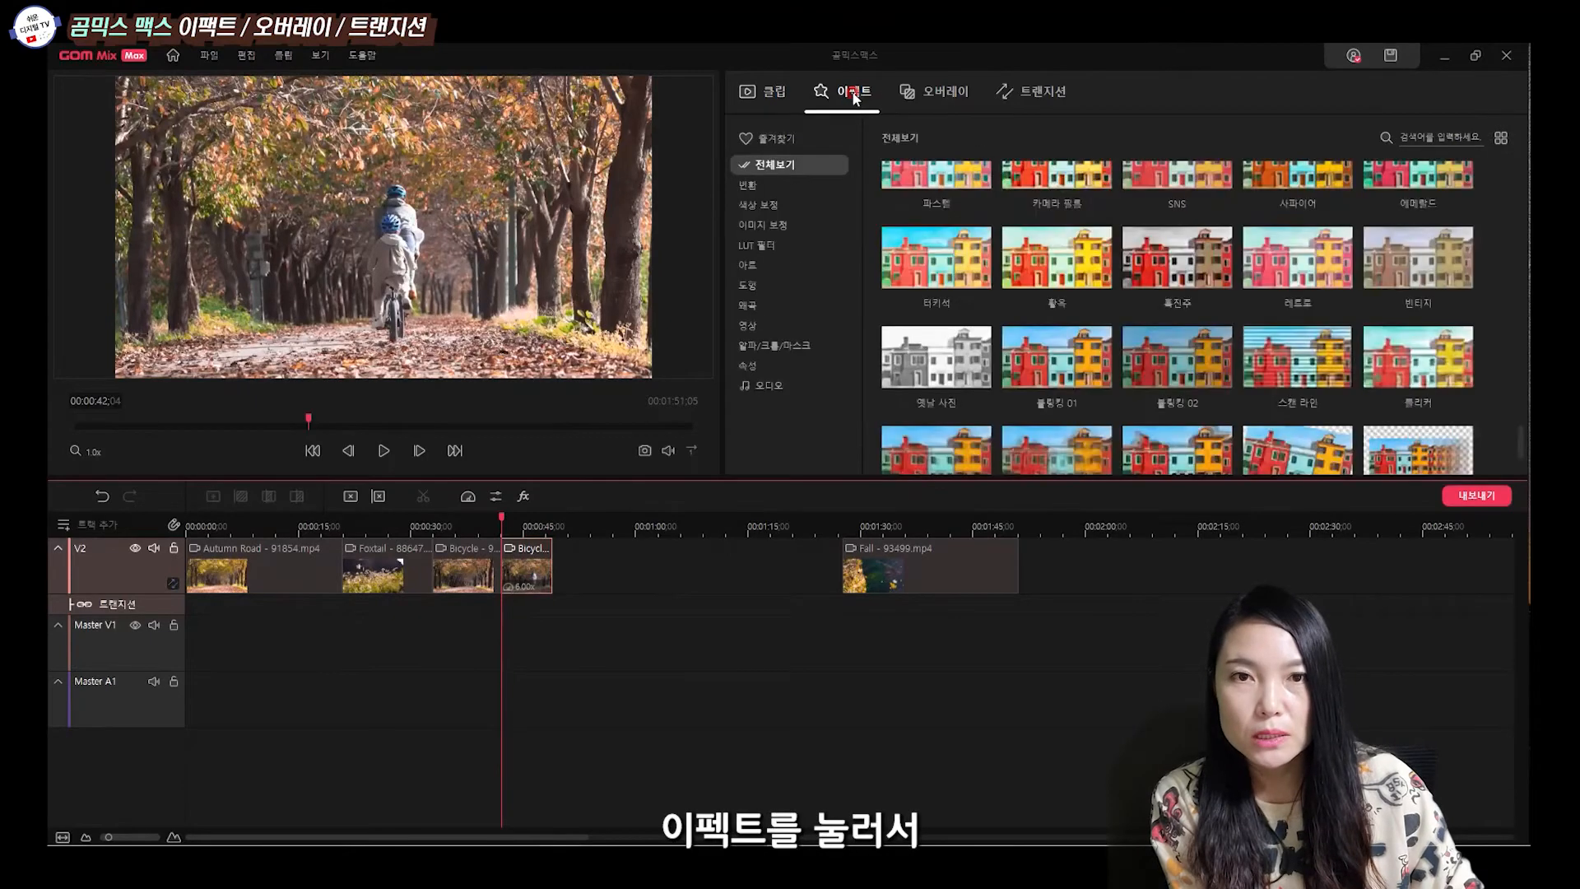
pyautogui.scroll(2, 970, 347)
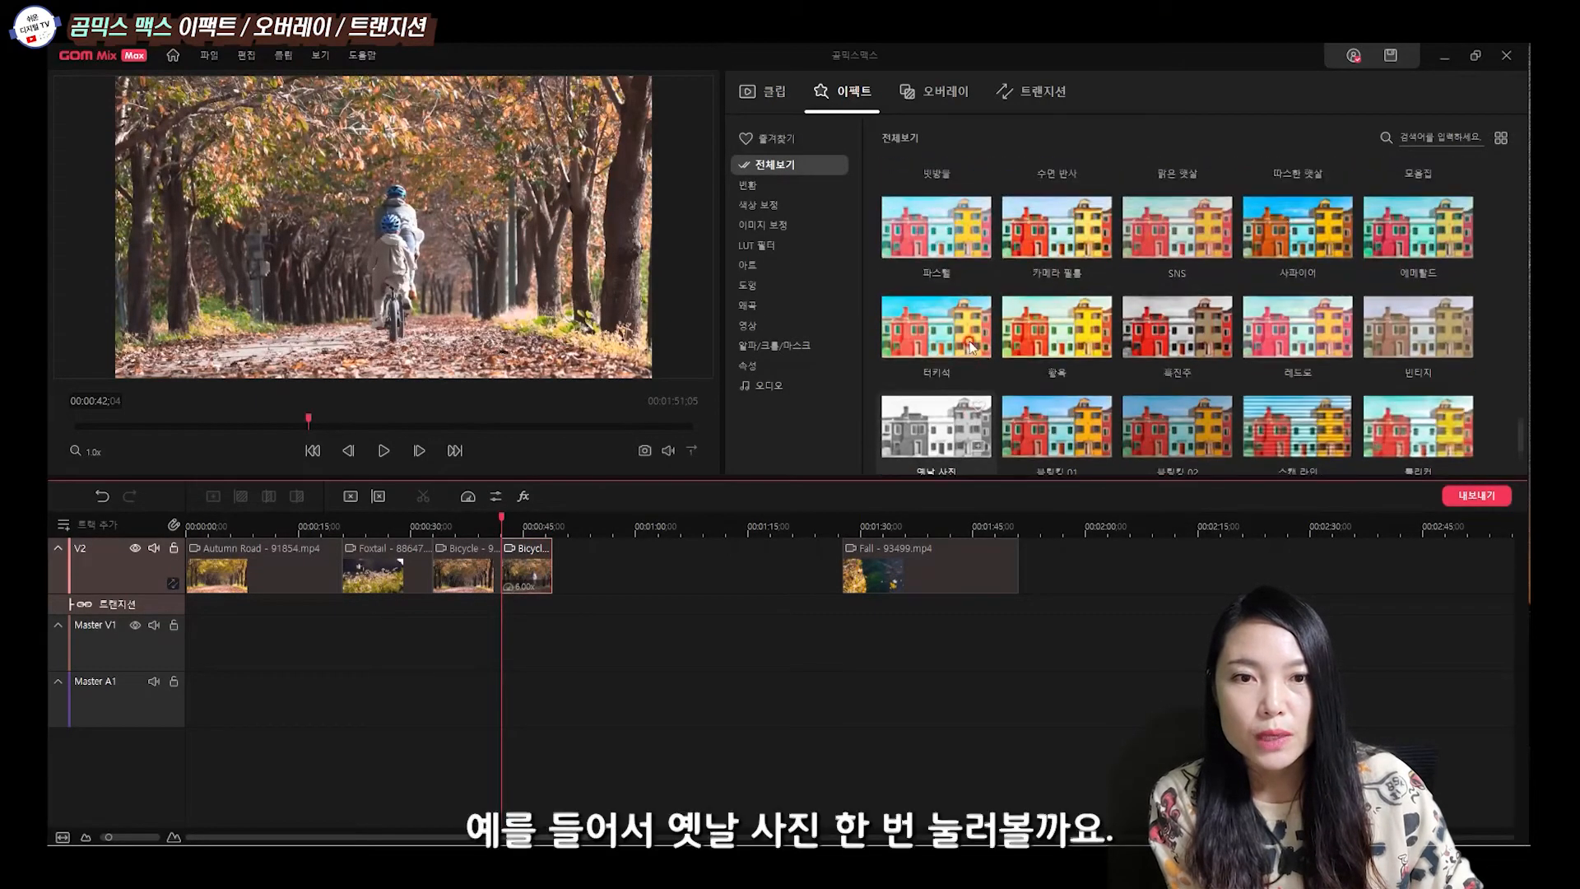
pyautogui.scroll(-1, 922, 425)
pyautogui.doubleClick(925, 420)
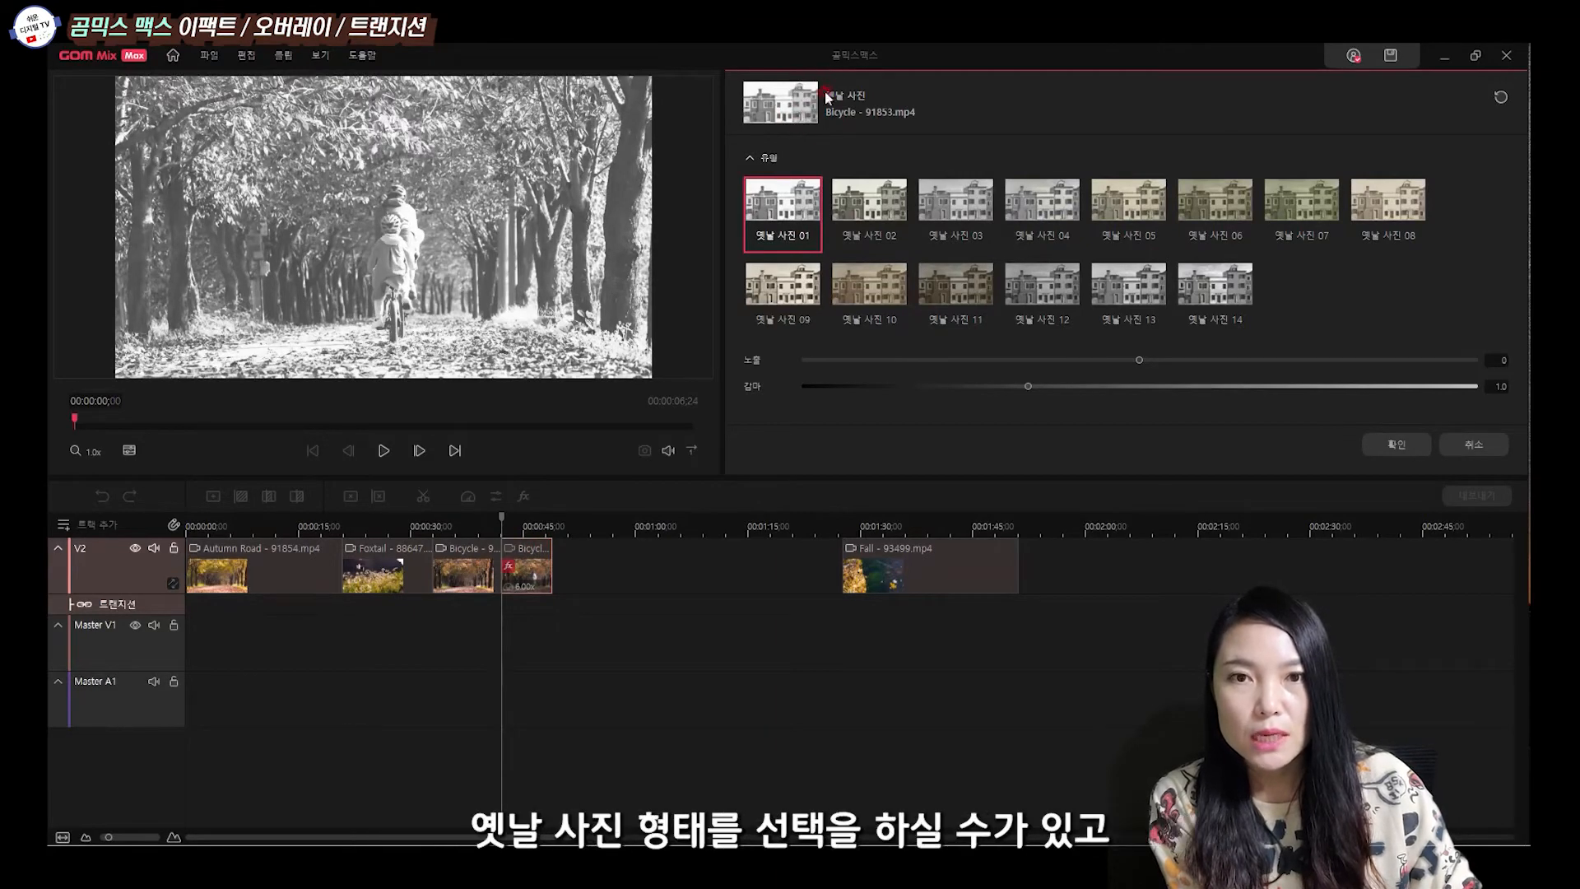
pyautogui.click(866, 206)
pyautogui.click(944, 208)
pyautogui.click(1038, 210)
pyautogui.click(1041, 287)
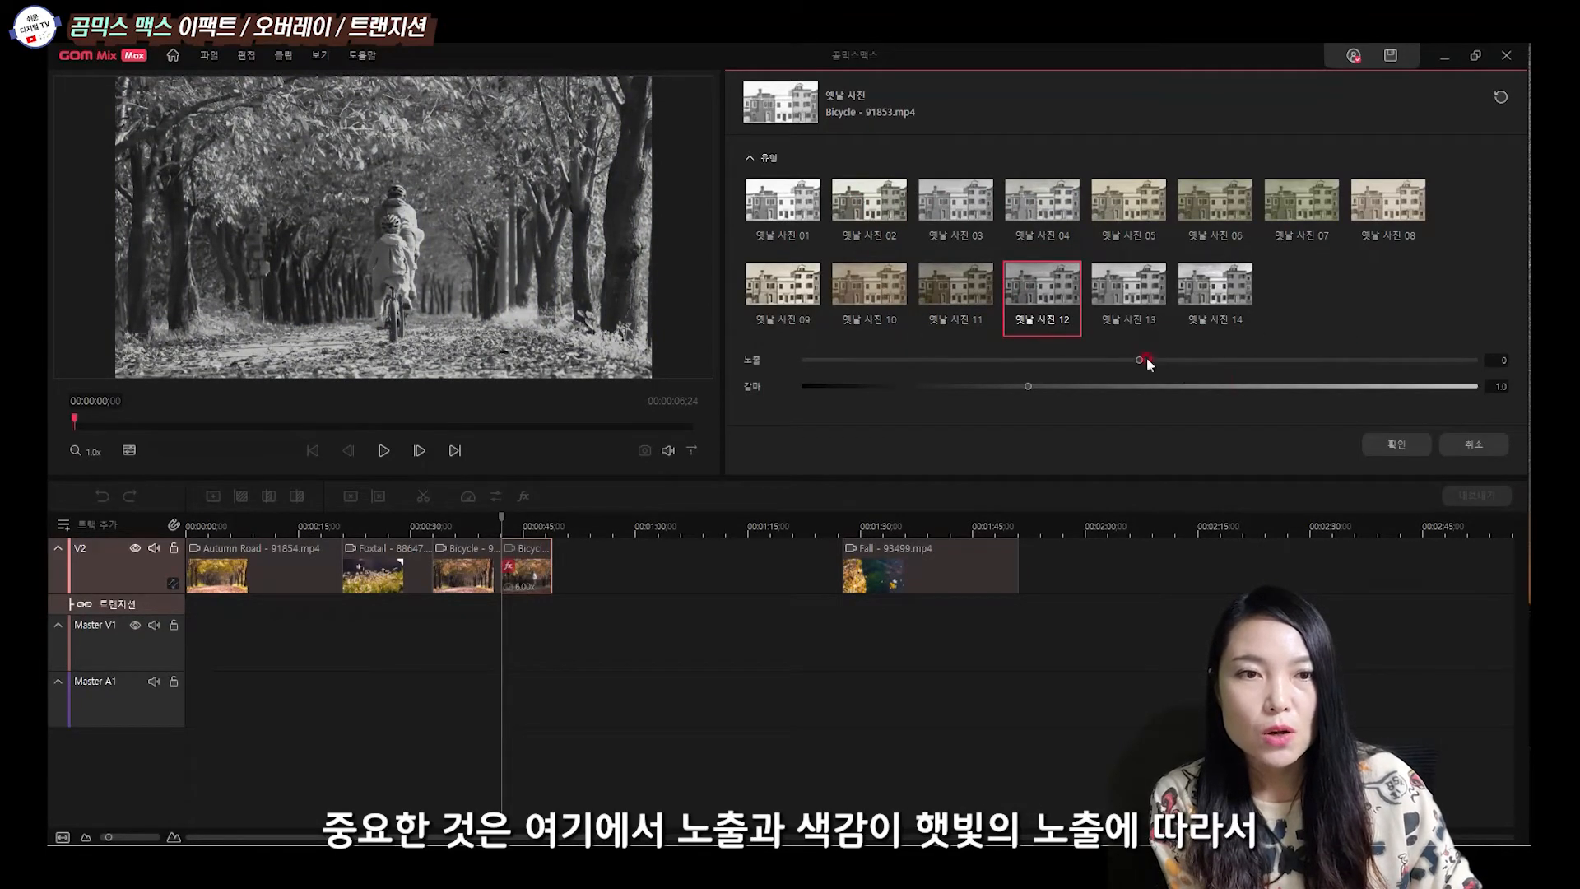
# Apply the old photo effect with exposure 56 and gamma 0.6, and reopen the Bicycle clip's effect properties.
pyautogui.moveTo(1137, 361); pyautogui.dragTo(1330, 367)
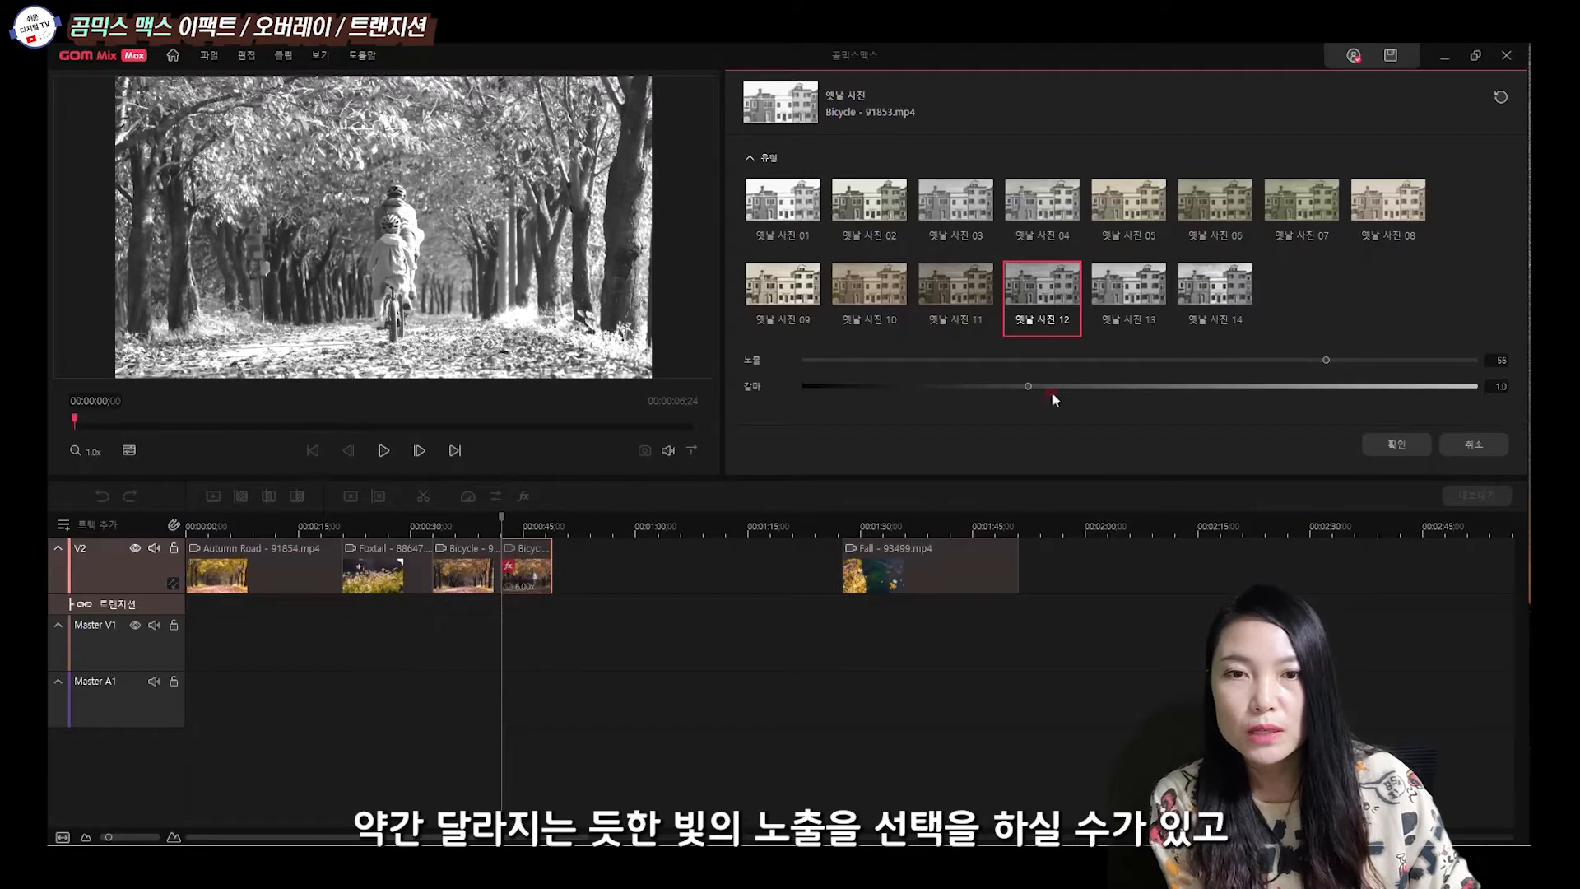
pyautogui.moveTo(1025, 392)
pyautogui.mouseDown()
pyautogui.moveTo(910, 409)
pyautogui.moveTo(952, 400)
pyautogui.moveTo(883, 396)
pyautogui.moveTo(1202, 389)
pyautogui.moveTo(1039, 398)
pyautogui.mouseUp()
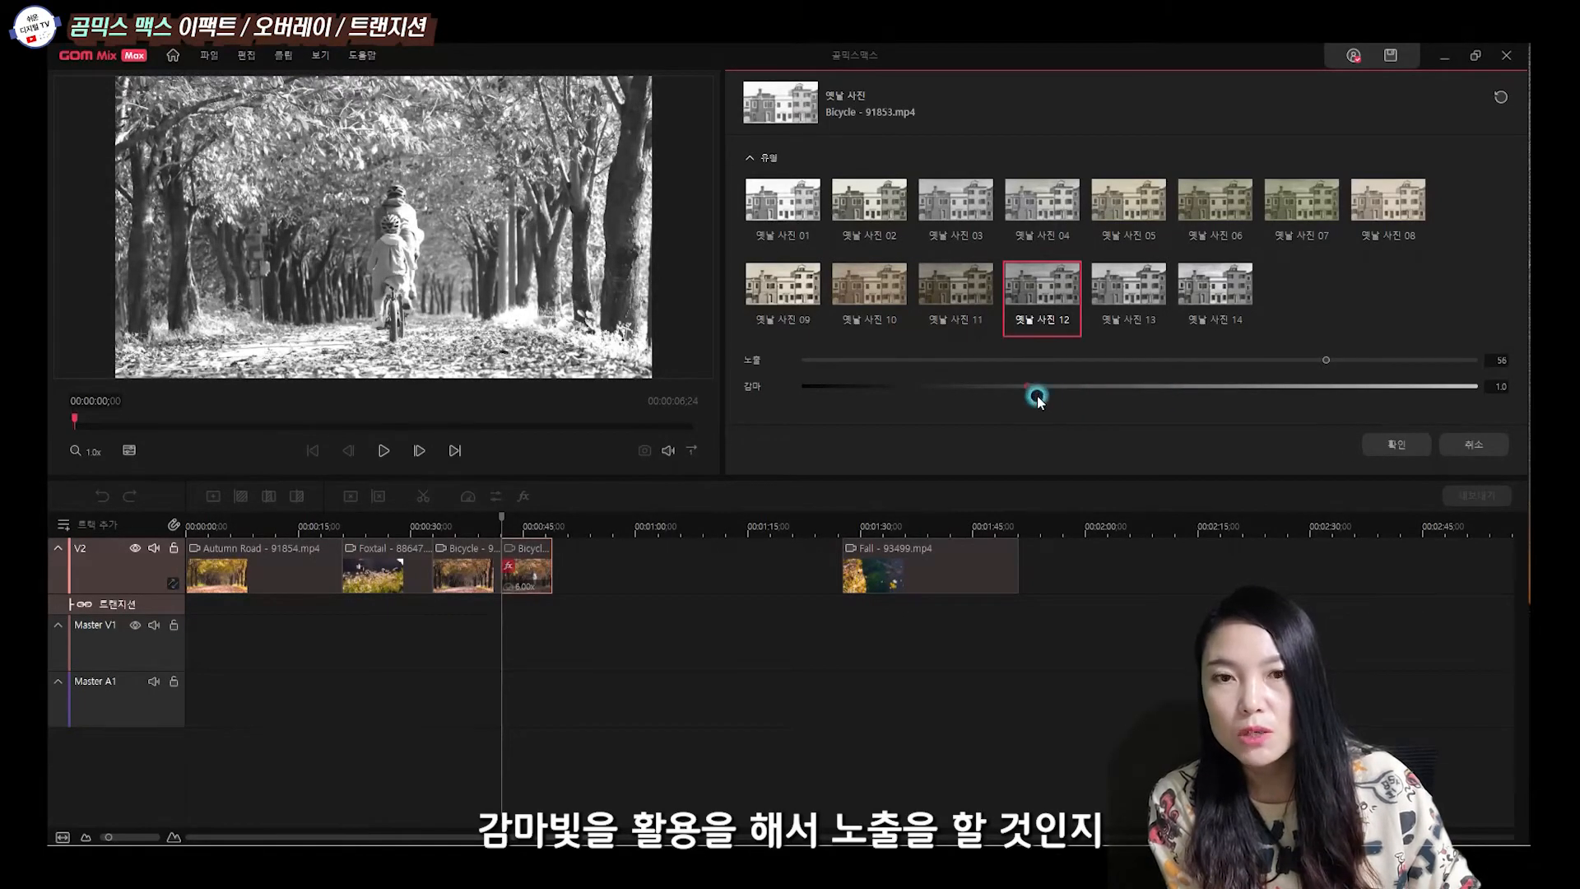
pyautogui.moveTo(1037, 398); pyautogui.dragTo(929, 399)
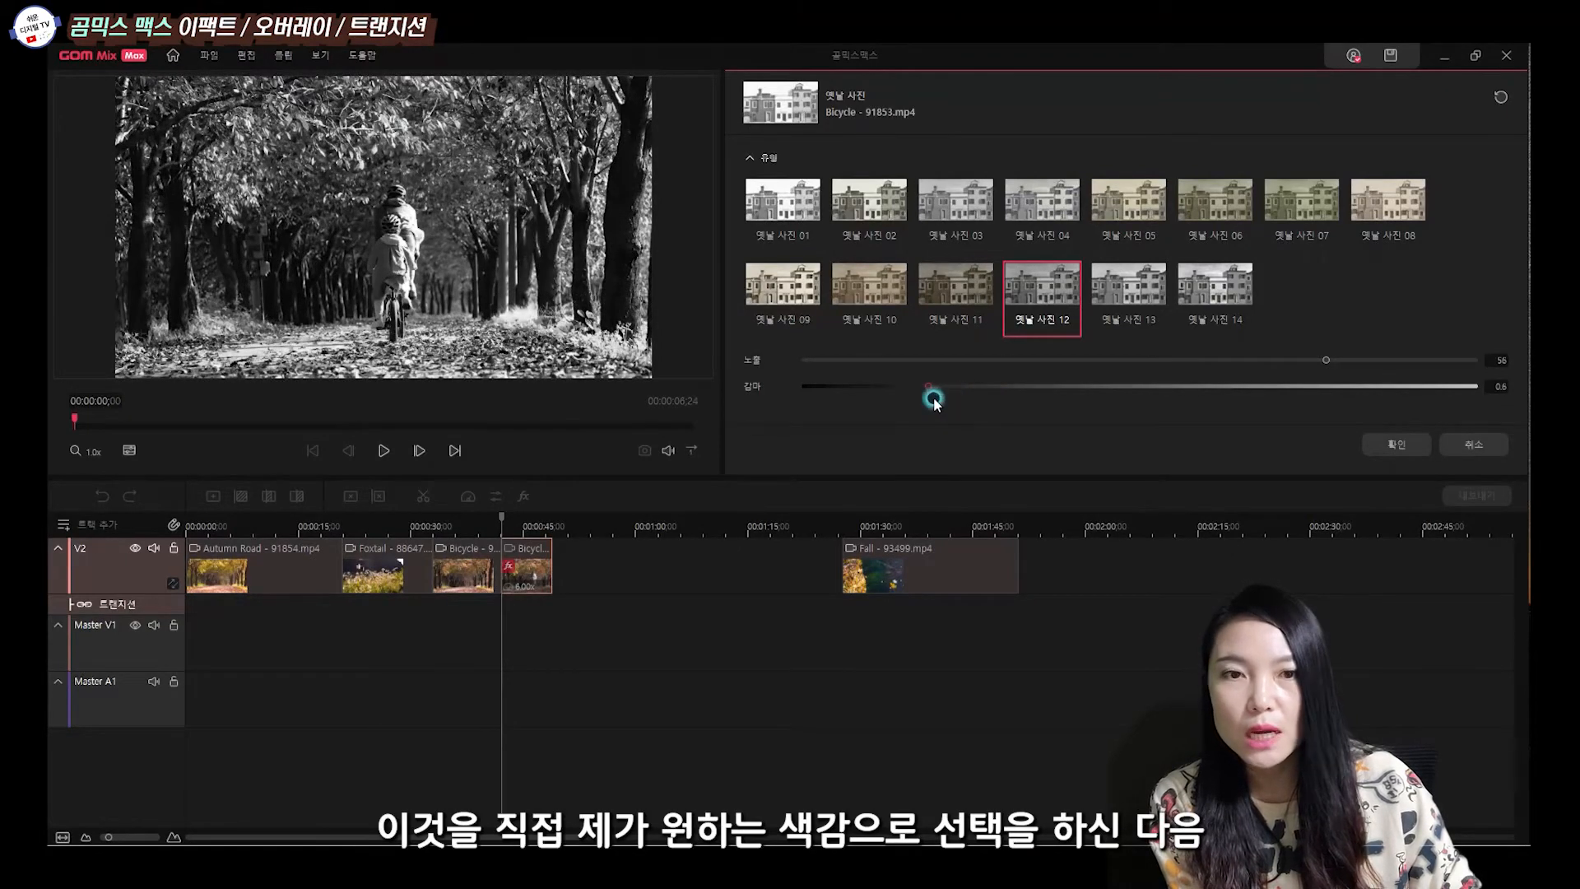
pyautogui.click(1396, 442)
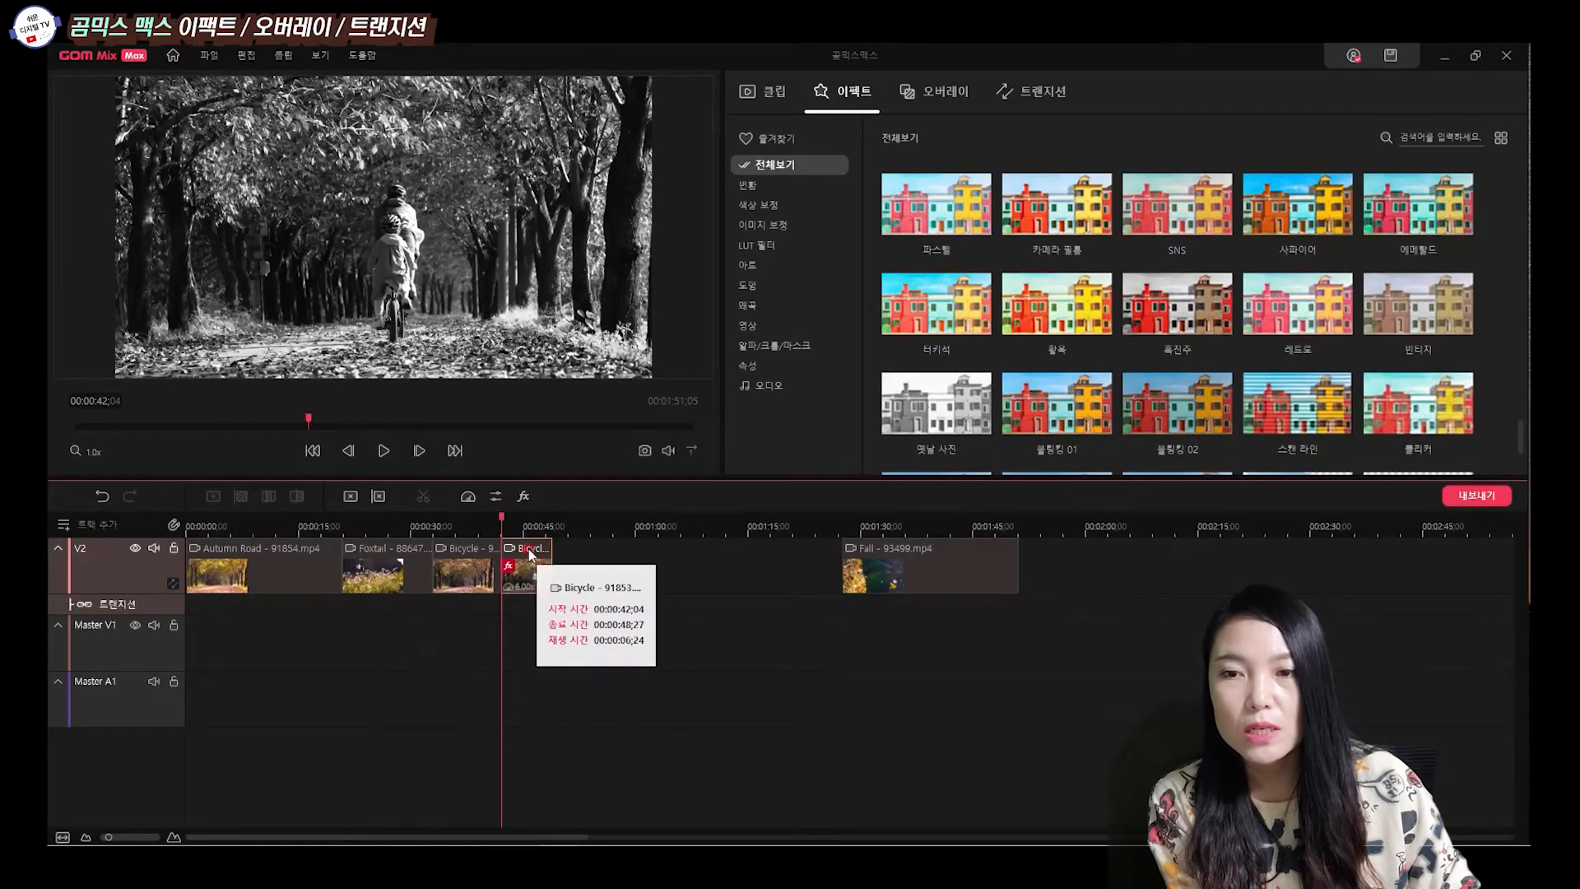
pyautogui.click(522, 498)
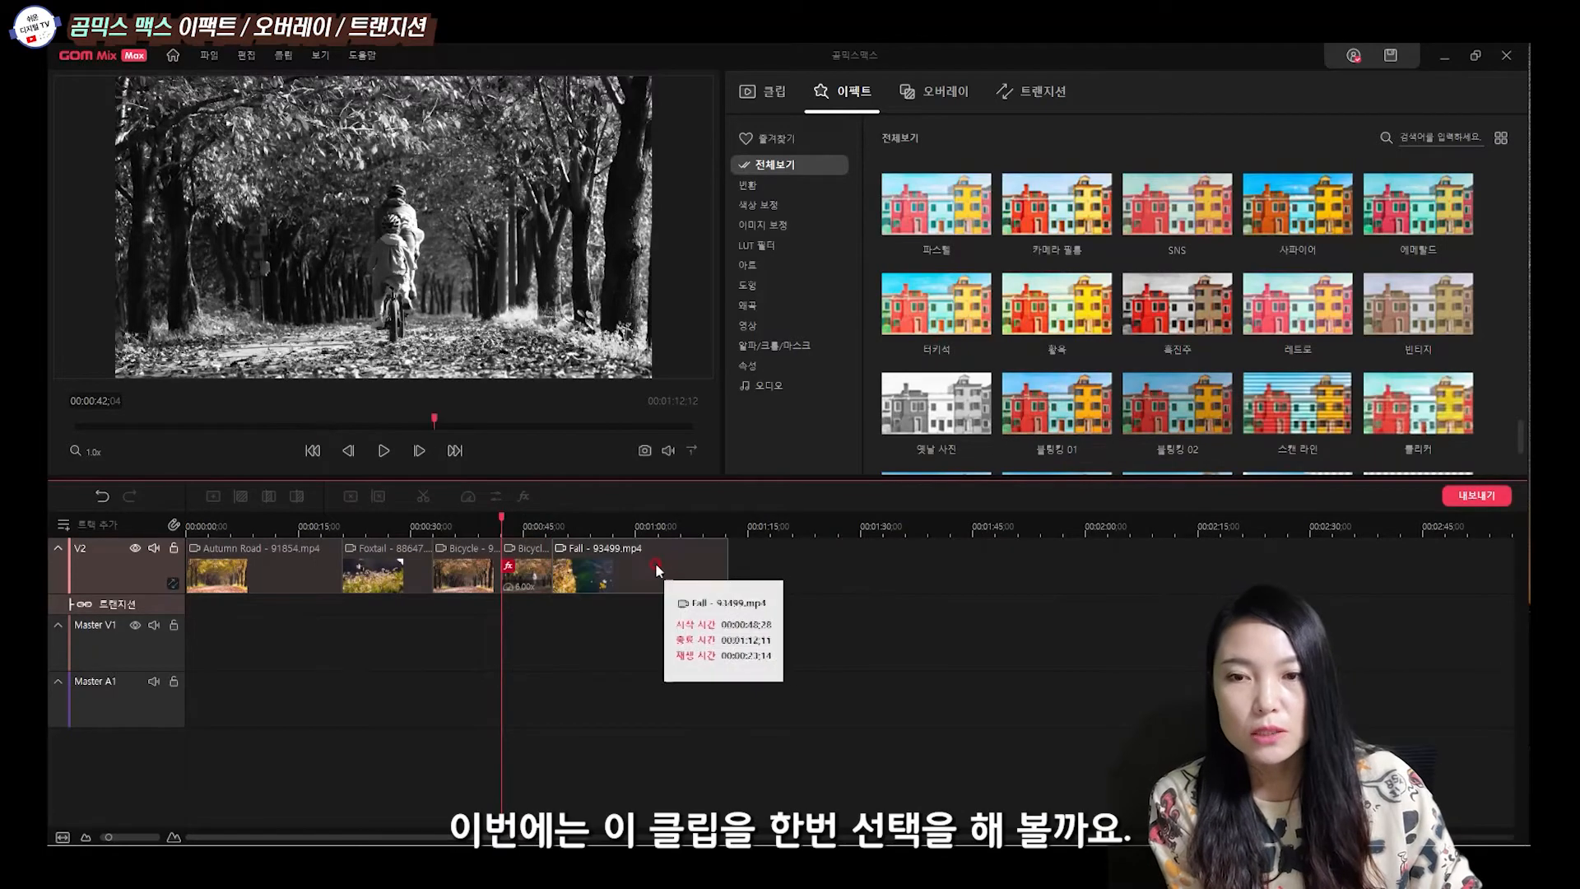
# Add the 경사 슬라이딩 (slanted sliding) overlay to the Fall clip on track V2.
pyautogui.click(656, 565)
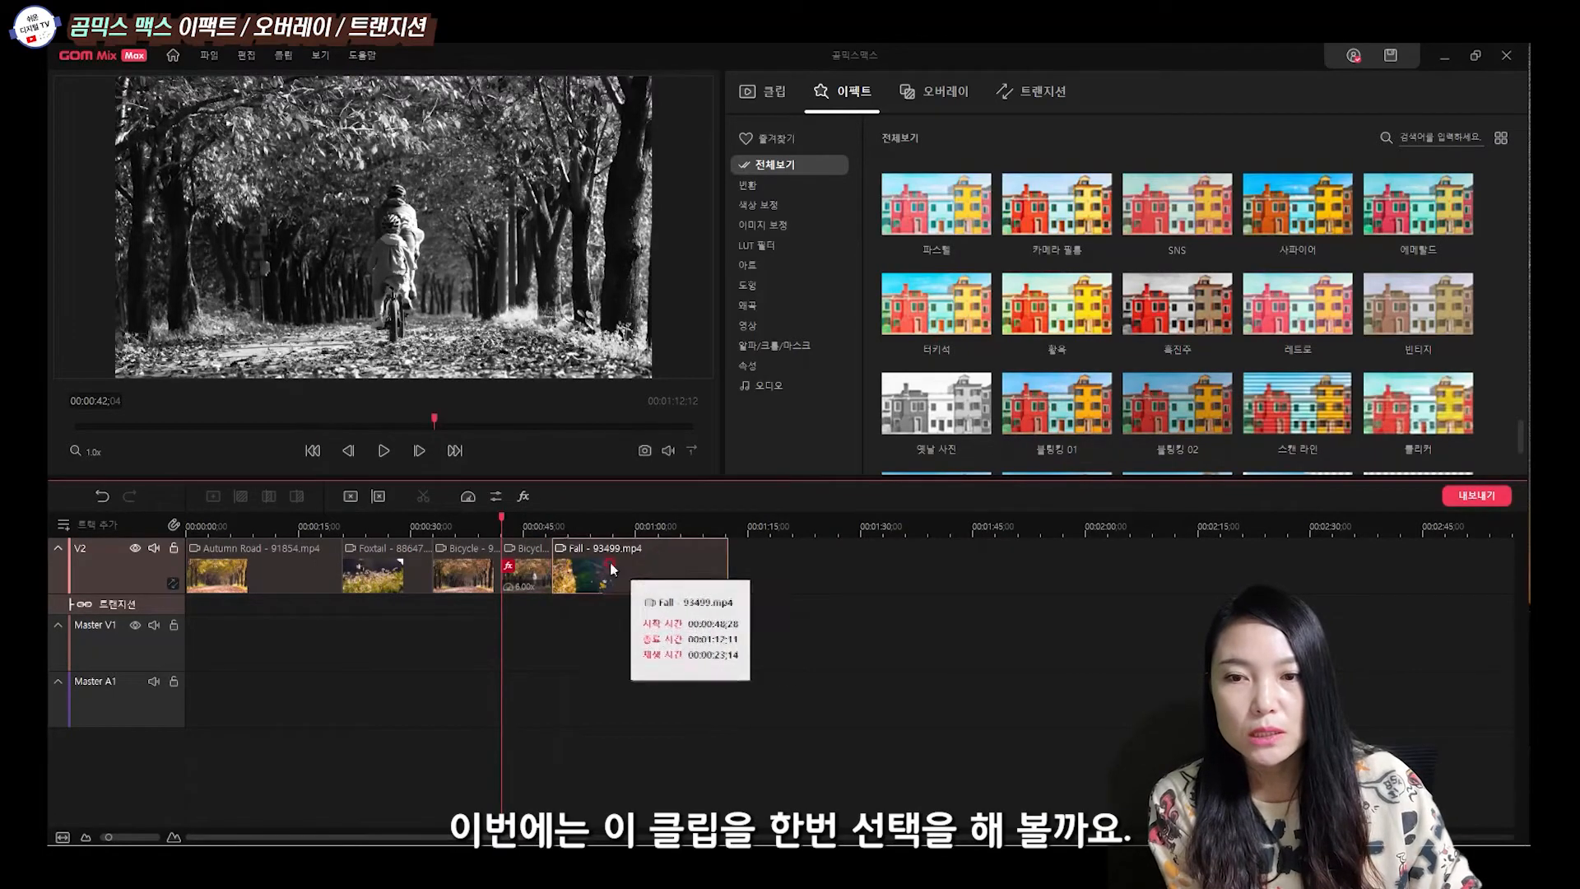
pyautogui.moveTo(502, 519); pyautogui.dragTo(551, 523)
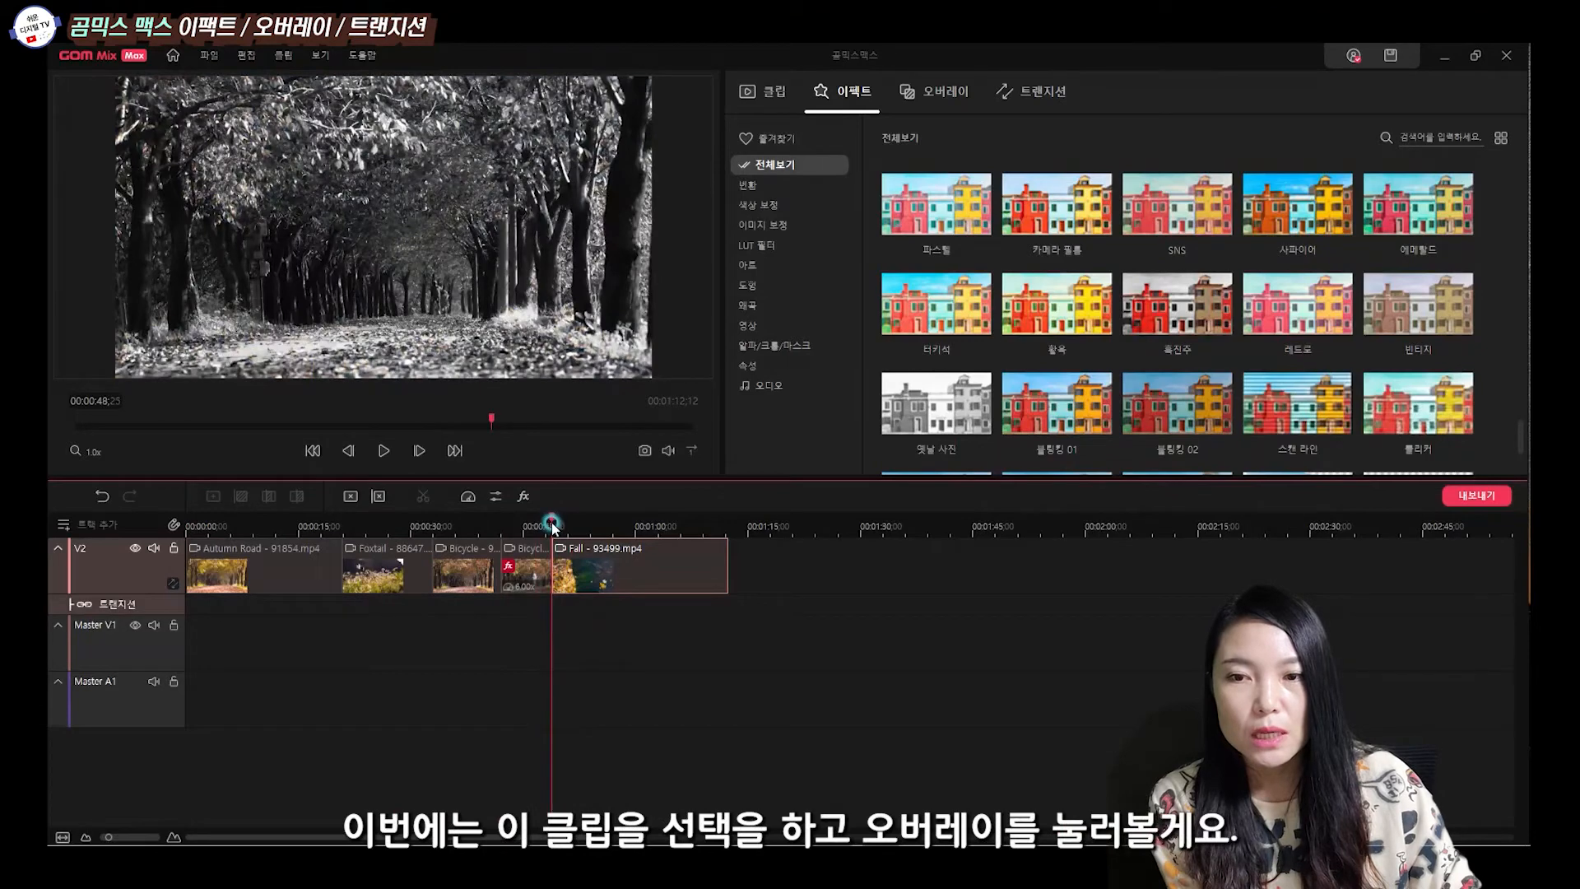
pyautogui.click(593, 565)
pyautogui.click(960, 97)
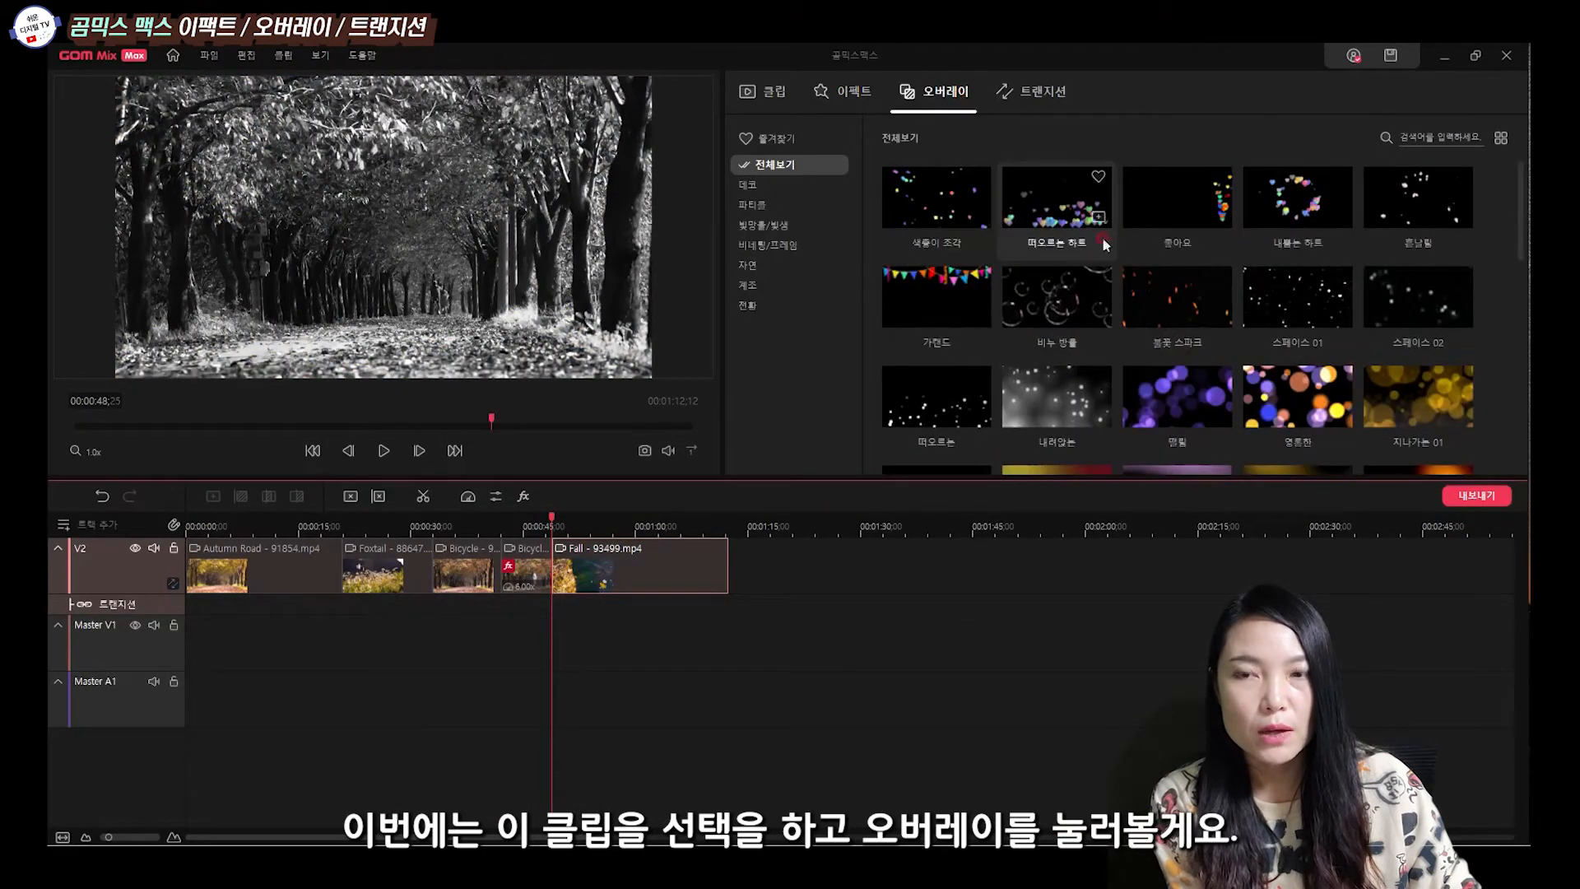
pyautogui.scroll(-8, 1070, 329)
pyautogui.doubleClick(922, 420)
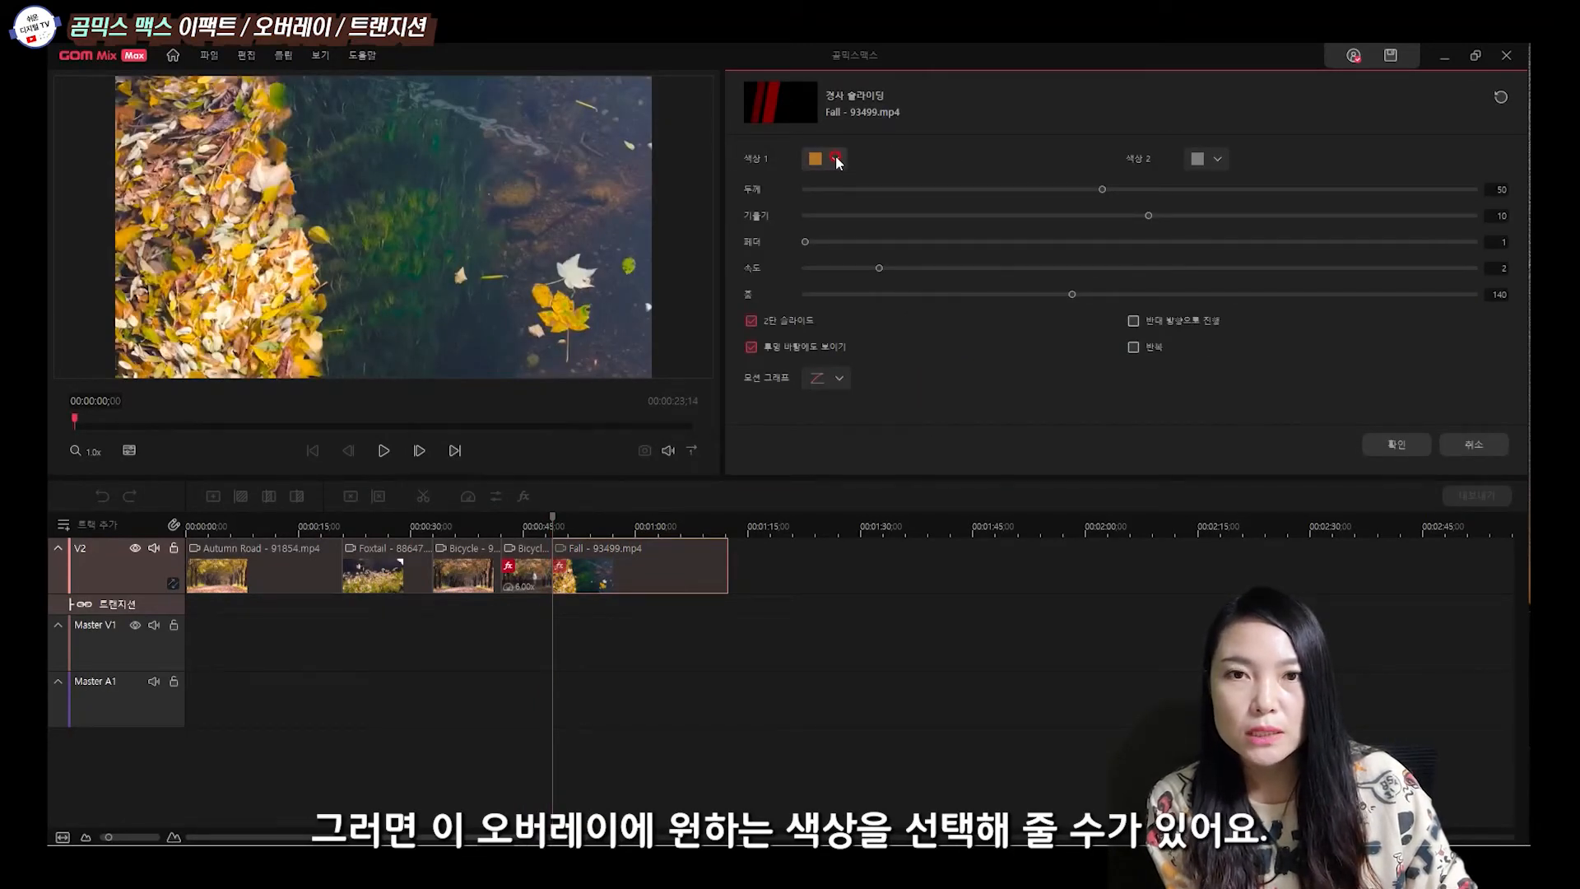
# Set the slanted sliding overlay's color 1 to green and color 2 to purple.
pyautogui.click(836, 159)
pyautogui.click(927, 247)
pyautogui.click(1030, 140)
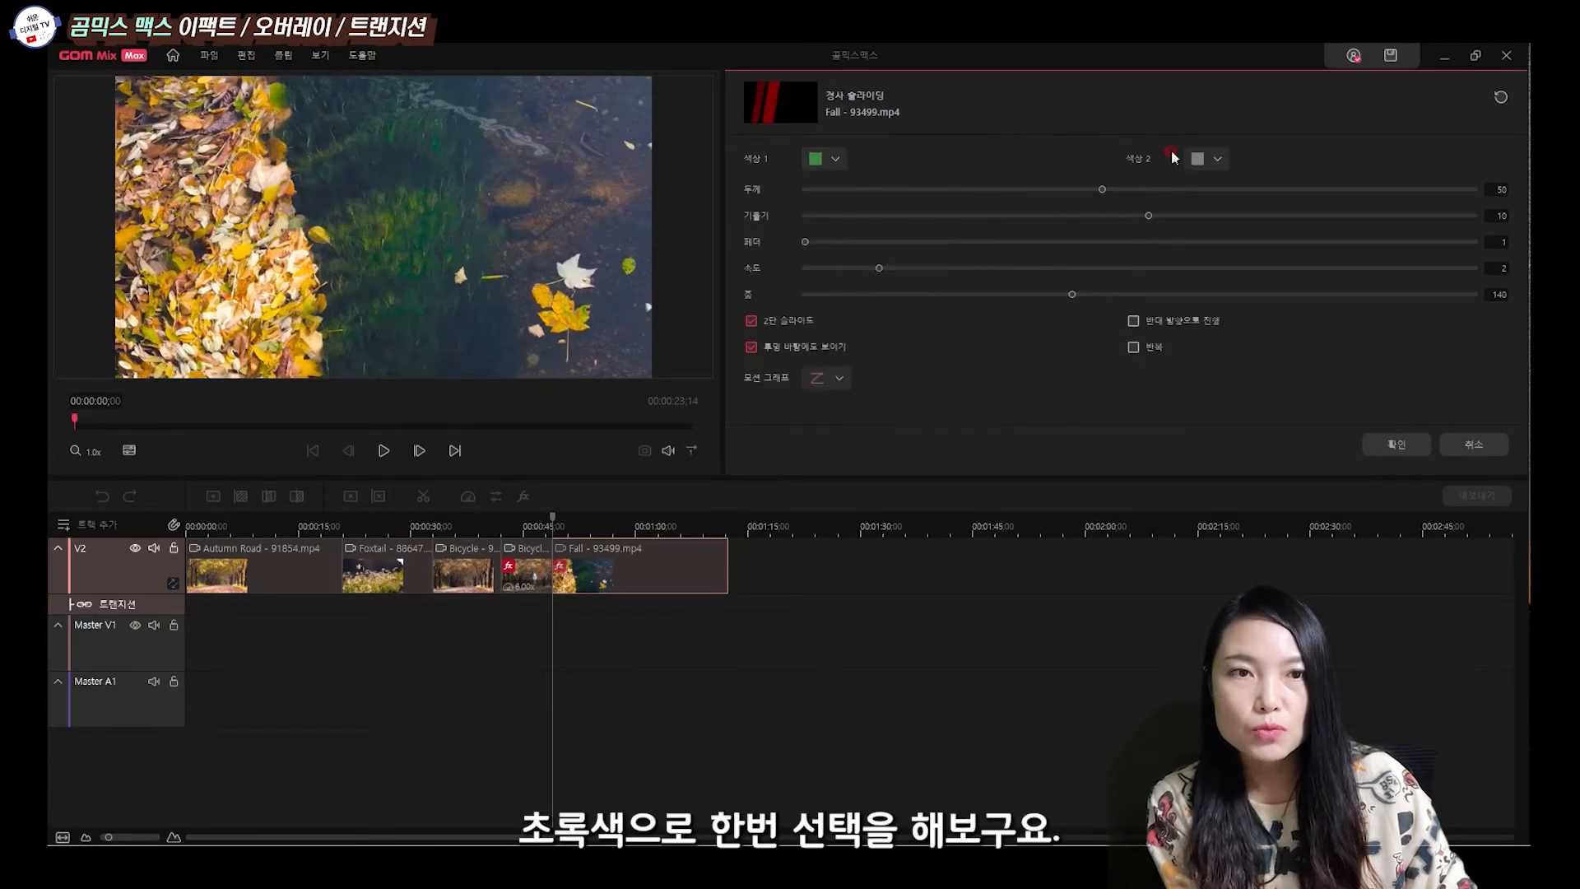
pyautogui.click(1215, 160)
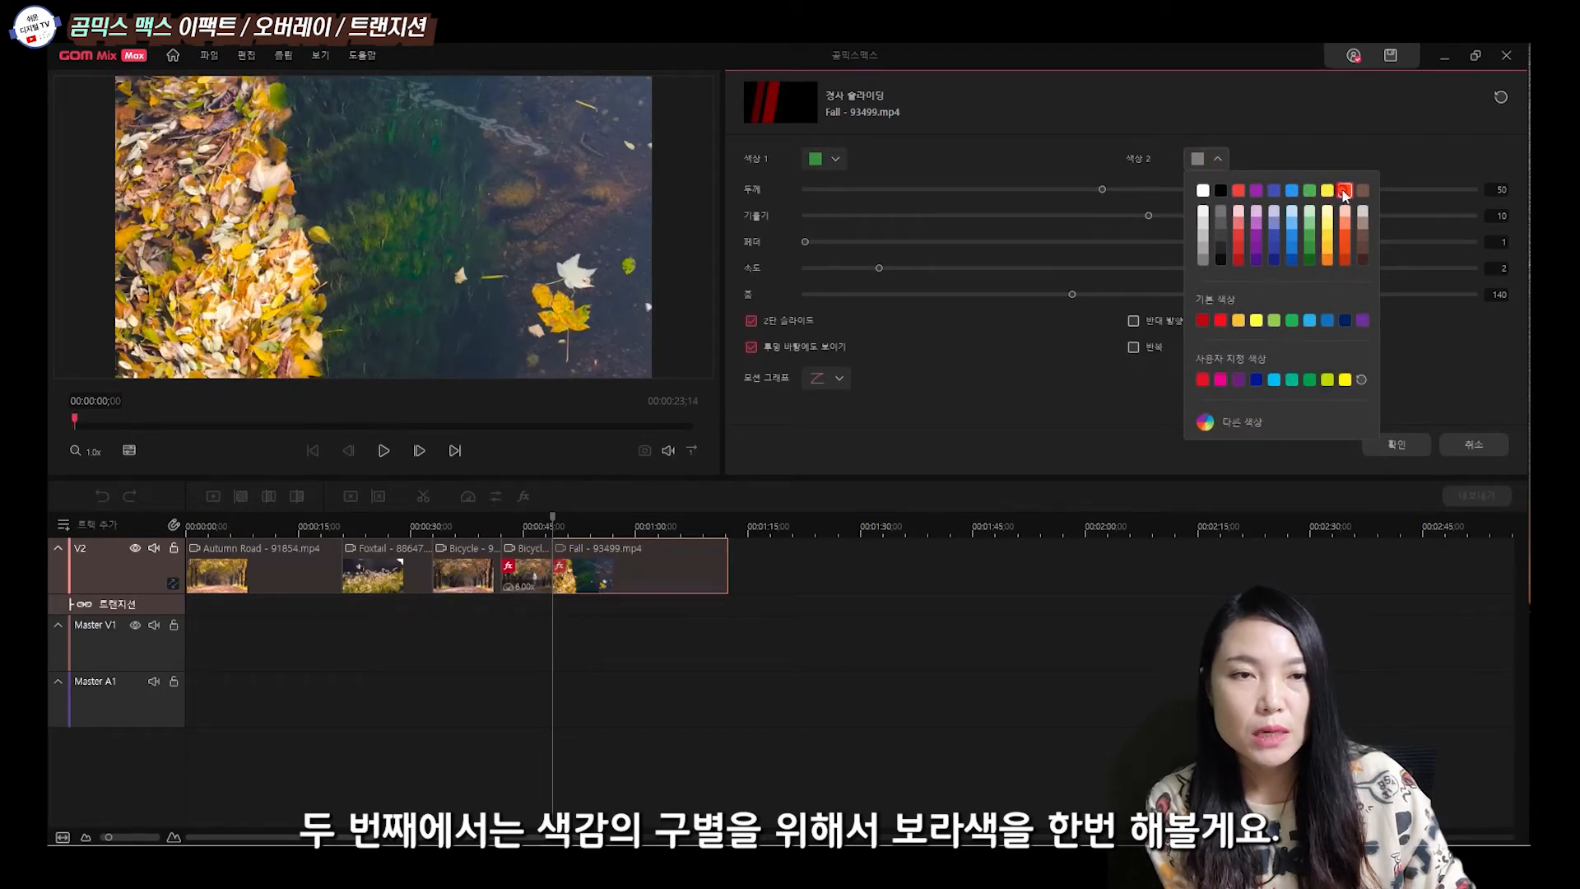
pyautogui.click(1256, 191)
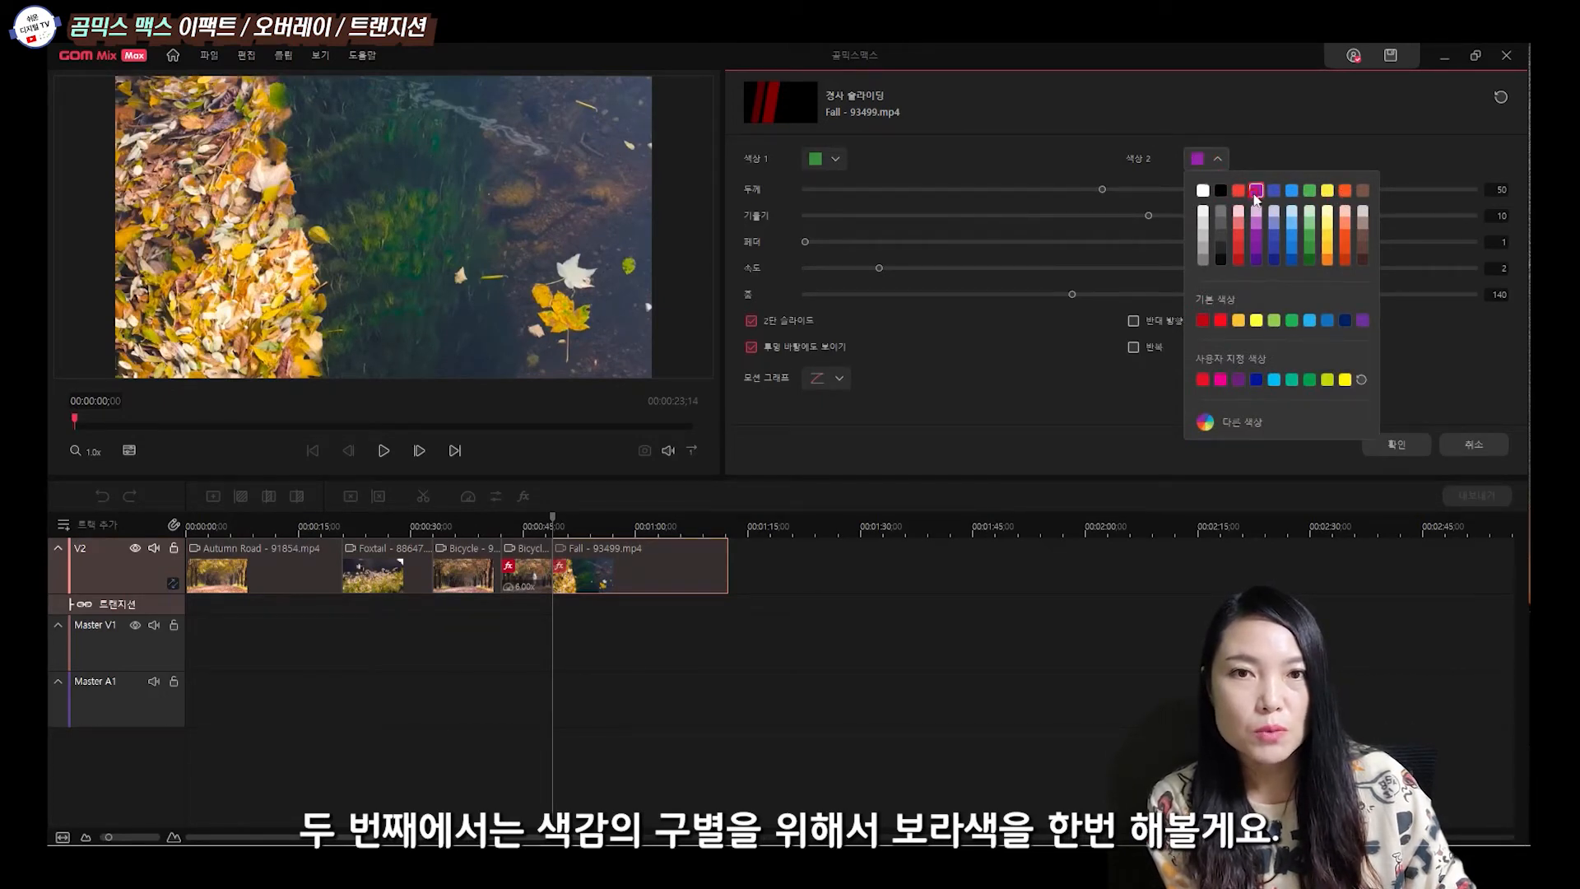
pyautogui.click(996, 122)
# Set the overlay's thickness to 30, tilt 60, feather 11, speed 3 and the last parameter to 147, choosing the fourth motion graph in the final row.
pyautogui.moveTo(1102, 189); pyautogui.dragTo(953, 189)
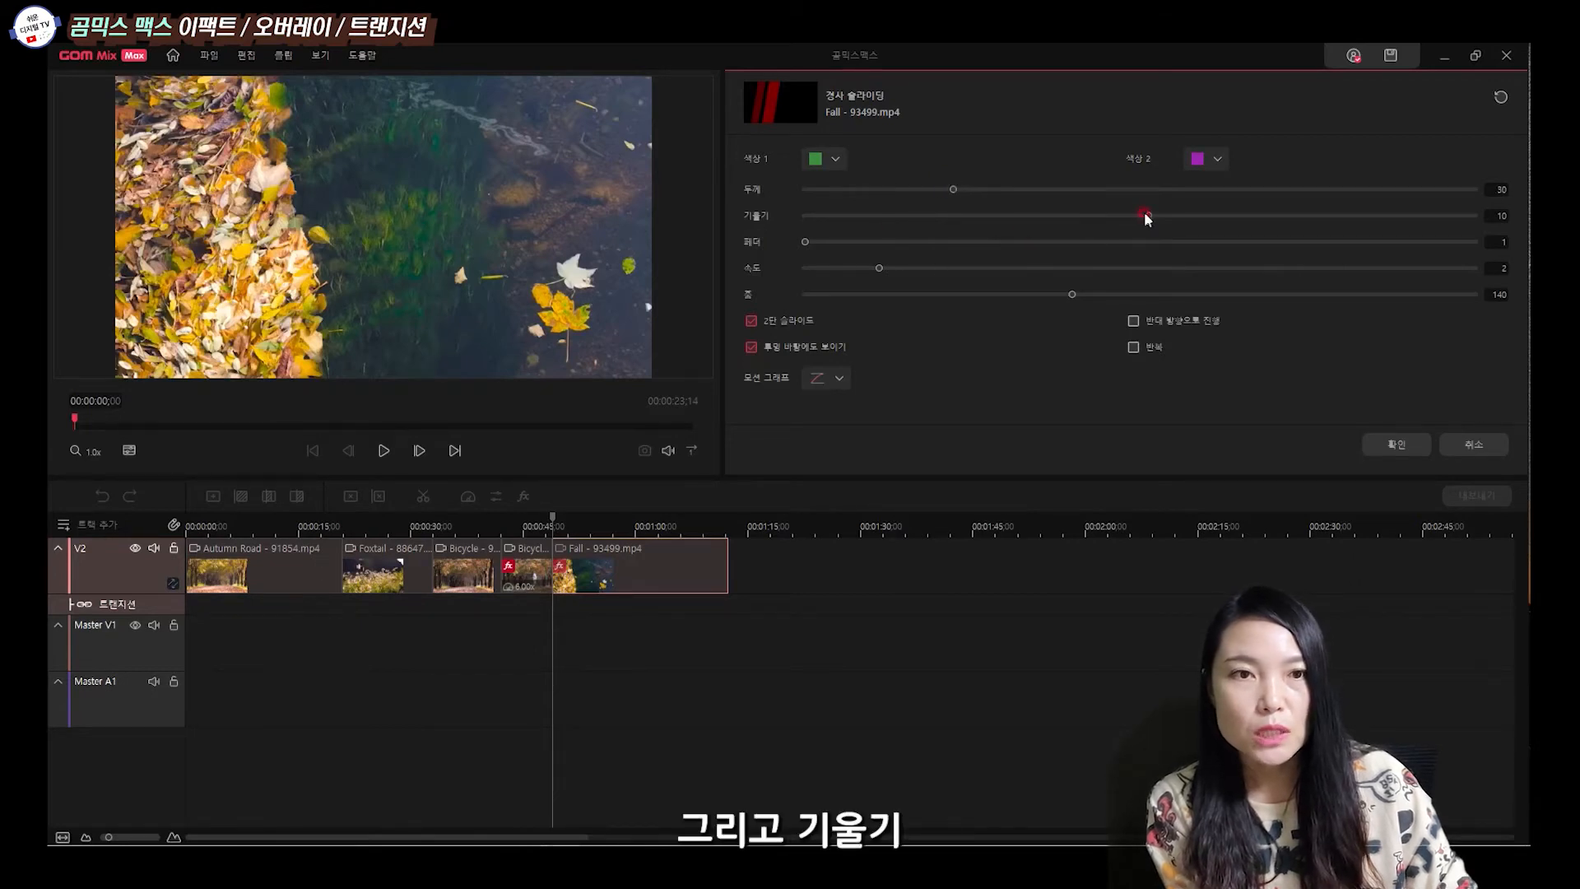
pyautogui.moveTo(1156, 218); pyautogui.dragTo(1195, 215)
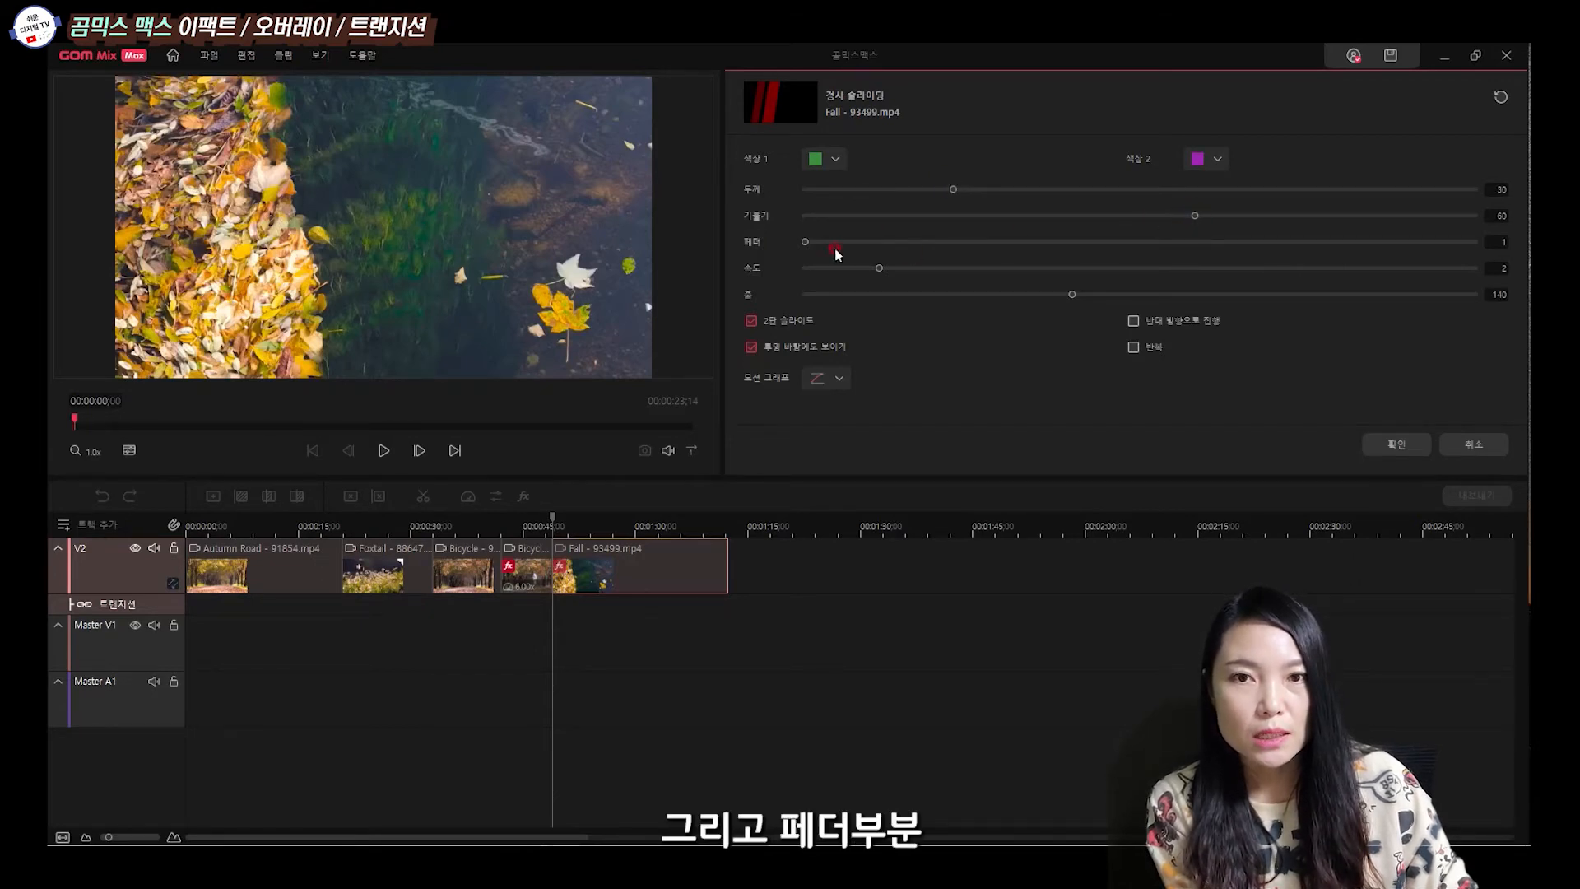
pyautogui.moveTo(808, 244); pyautogui.dragTo(952, 267)
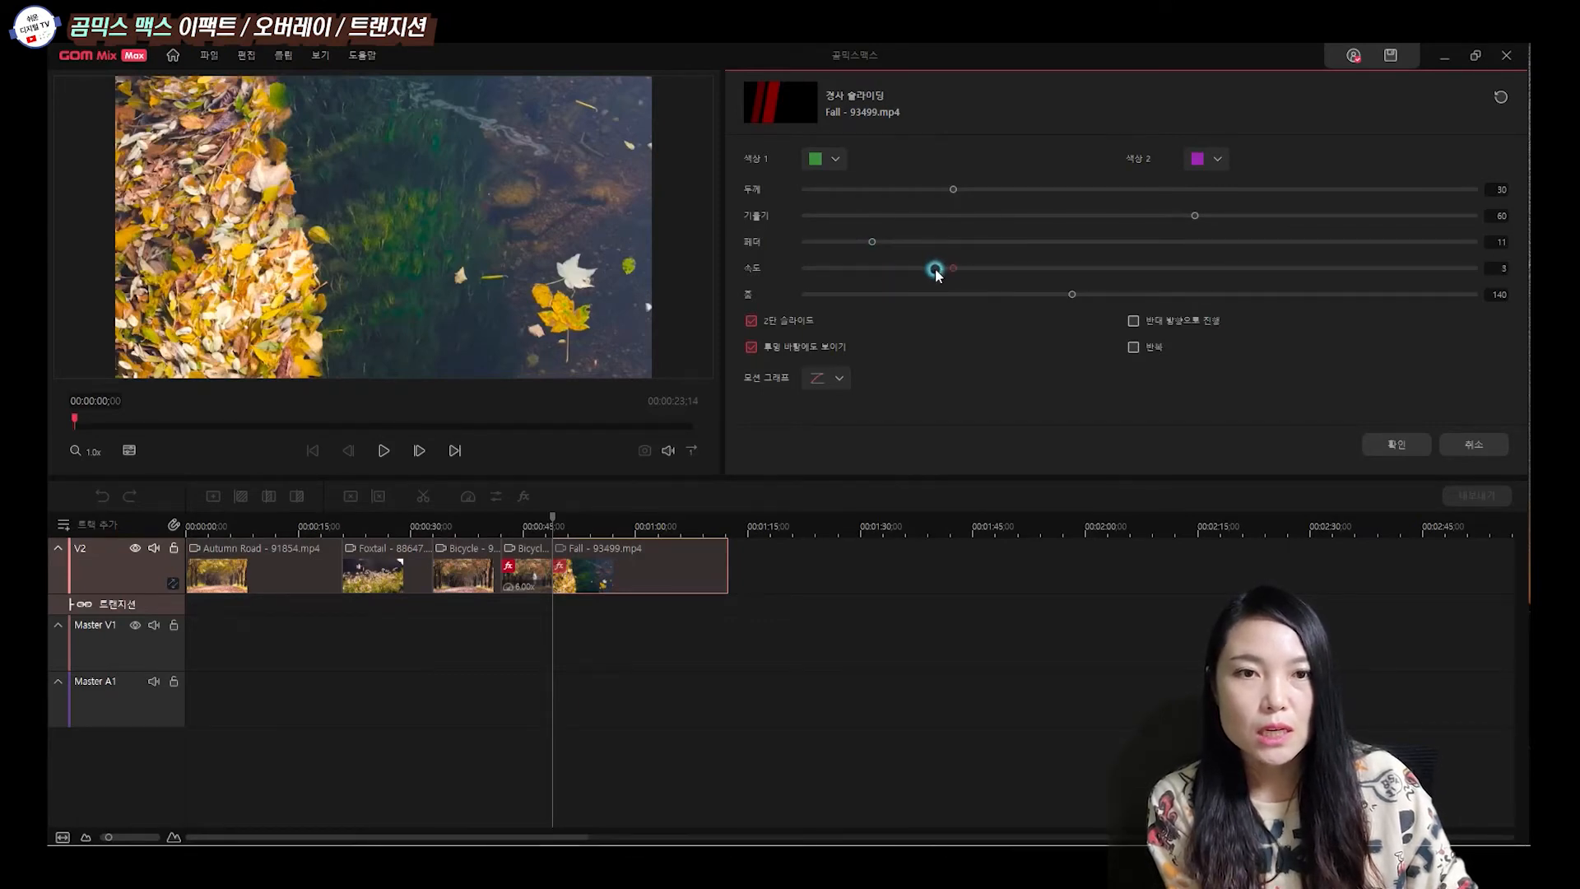
pyautogui.moveTo(1076, 300); pyautogui.dragTo(1120, 301)
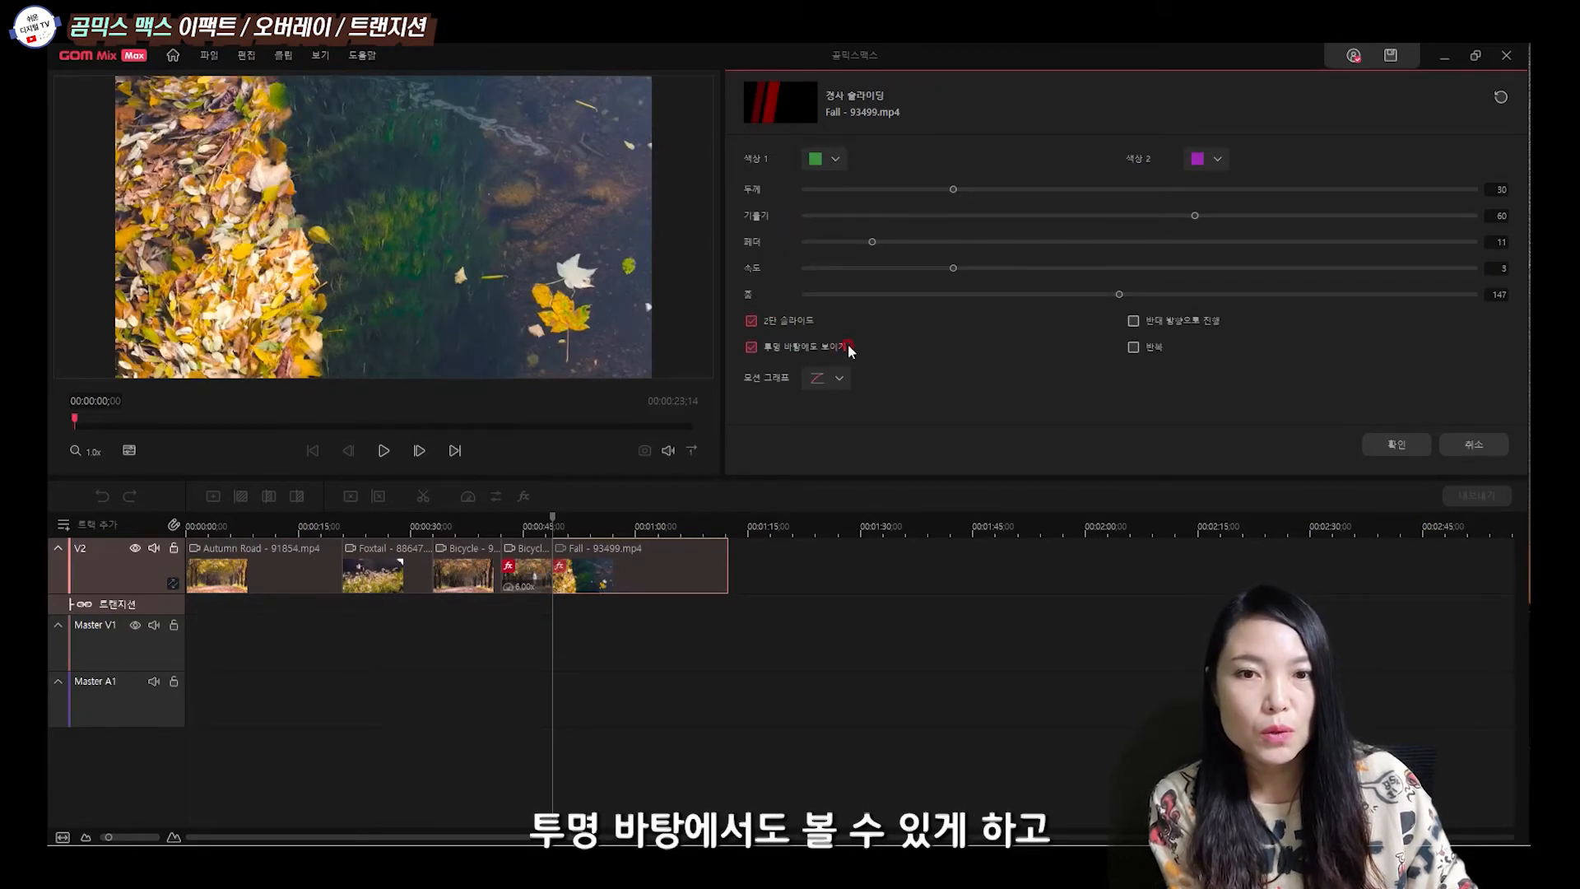
pyautogui.click(840, 379)
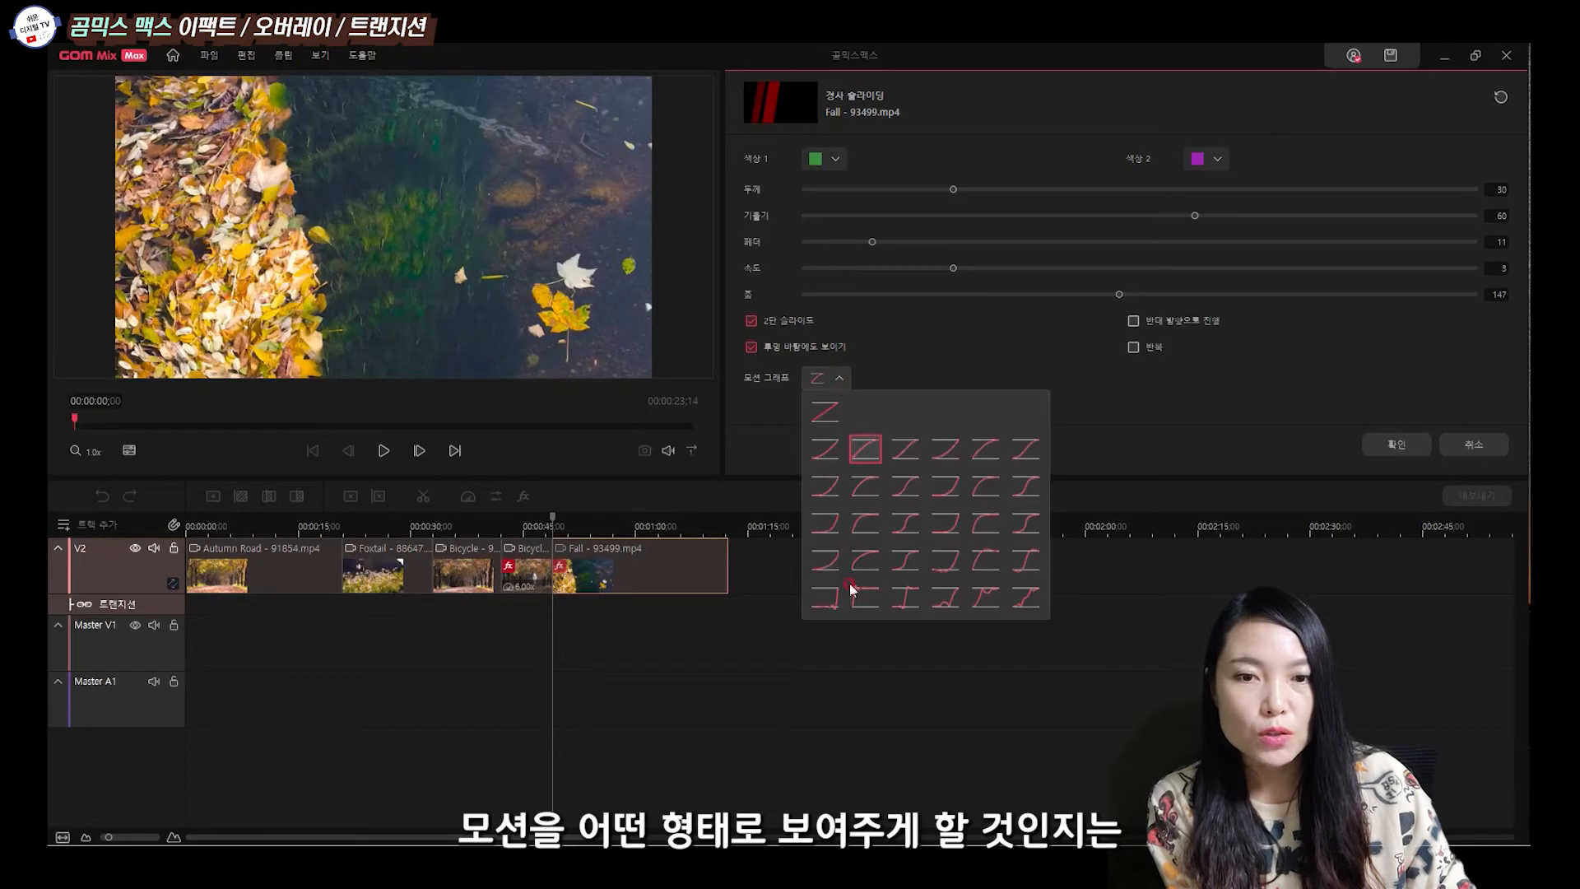
pyautogui.click(953, 608)
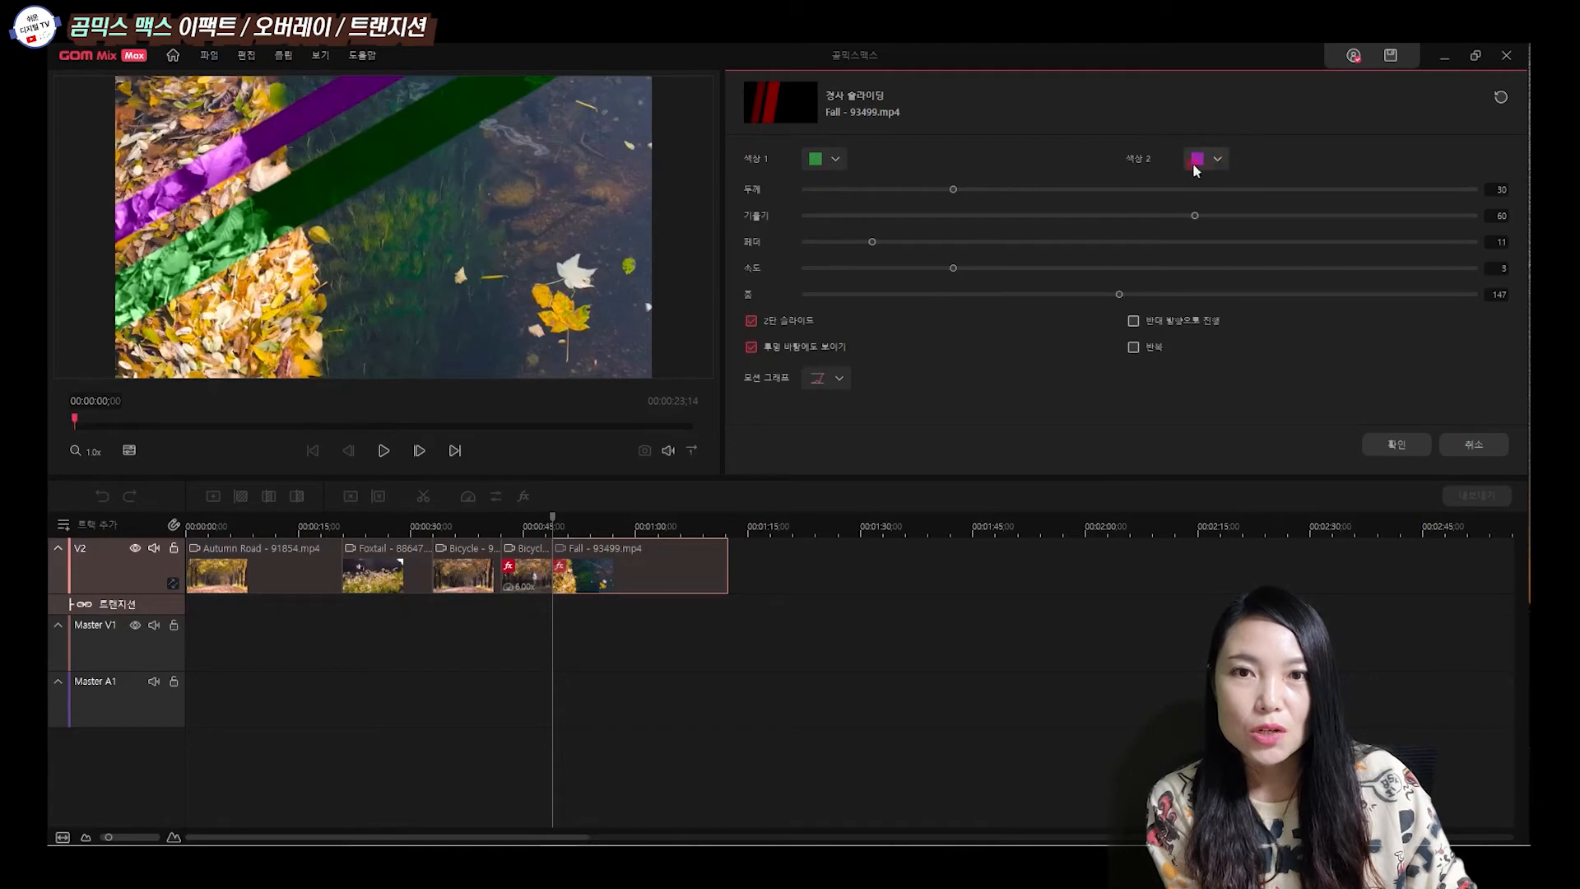
# Adjust the slanted sliding overlay's tilt to 0, thickness to 14 and feather to 22, keeping the speed at 3.
pyautogui.moveTo(1196, 217); pyautogui.dragTo(1143, 230)
pyautogui.moveTo(955, 197); pyautogui.dragTo(836, 213)
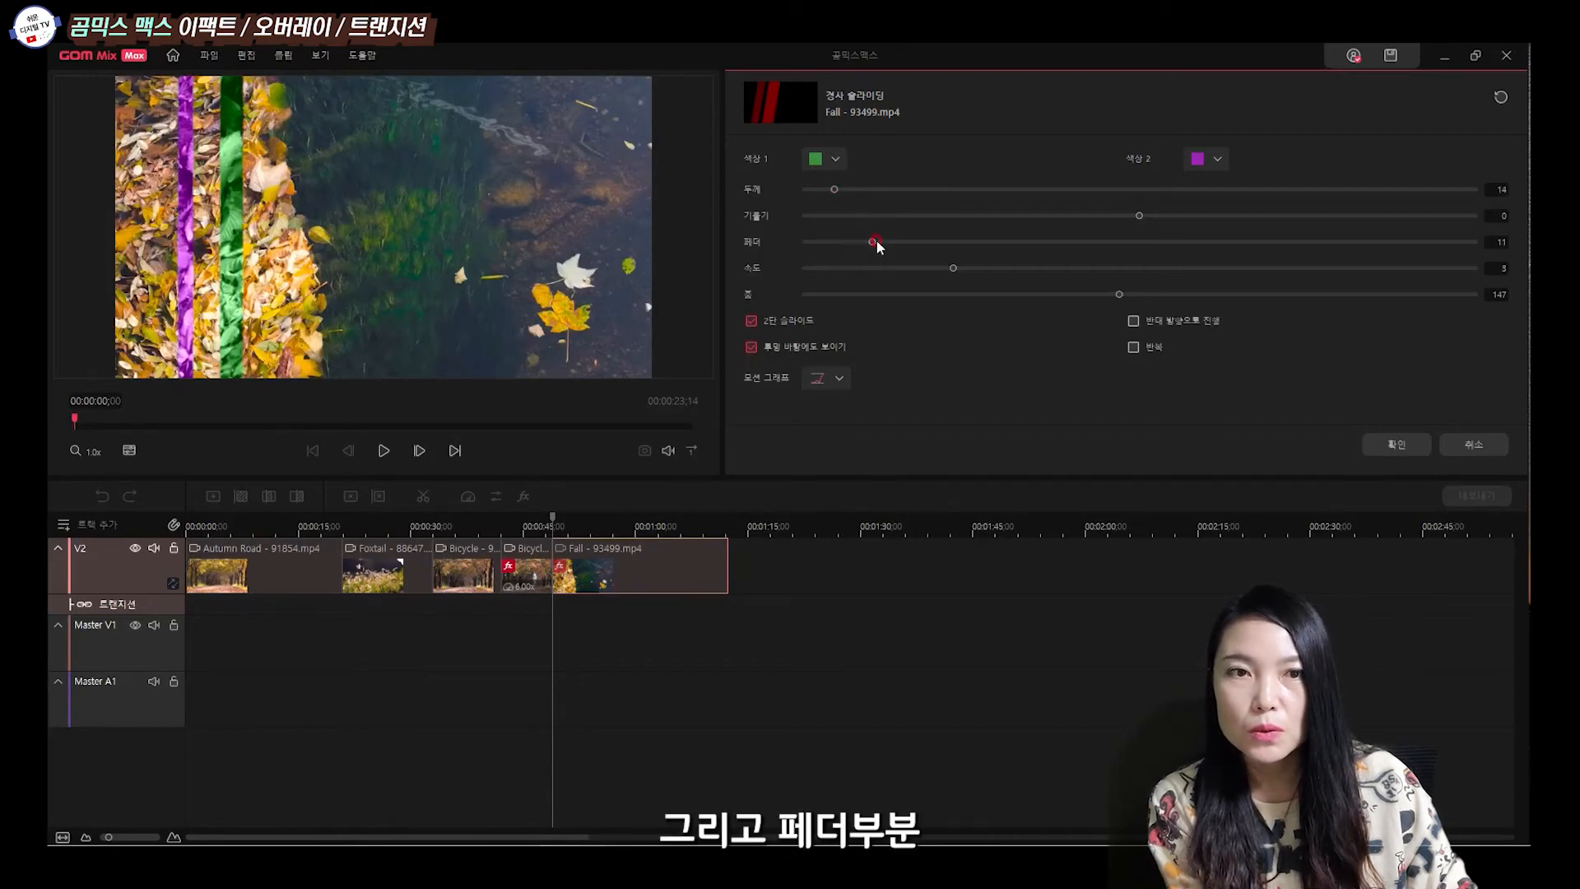
pyautogui.moveTo(878, 245); pyautogui.dragTo(933, 260)
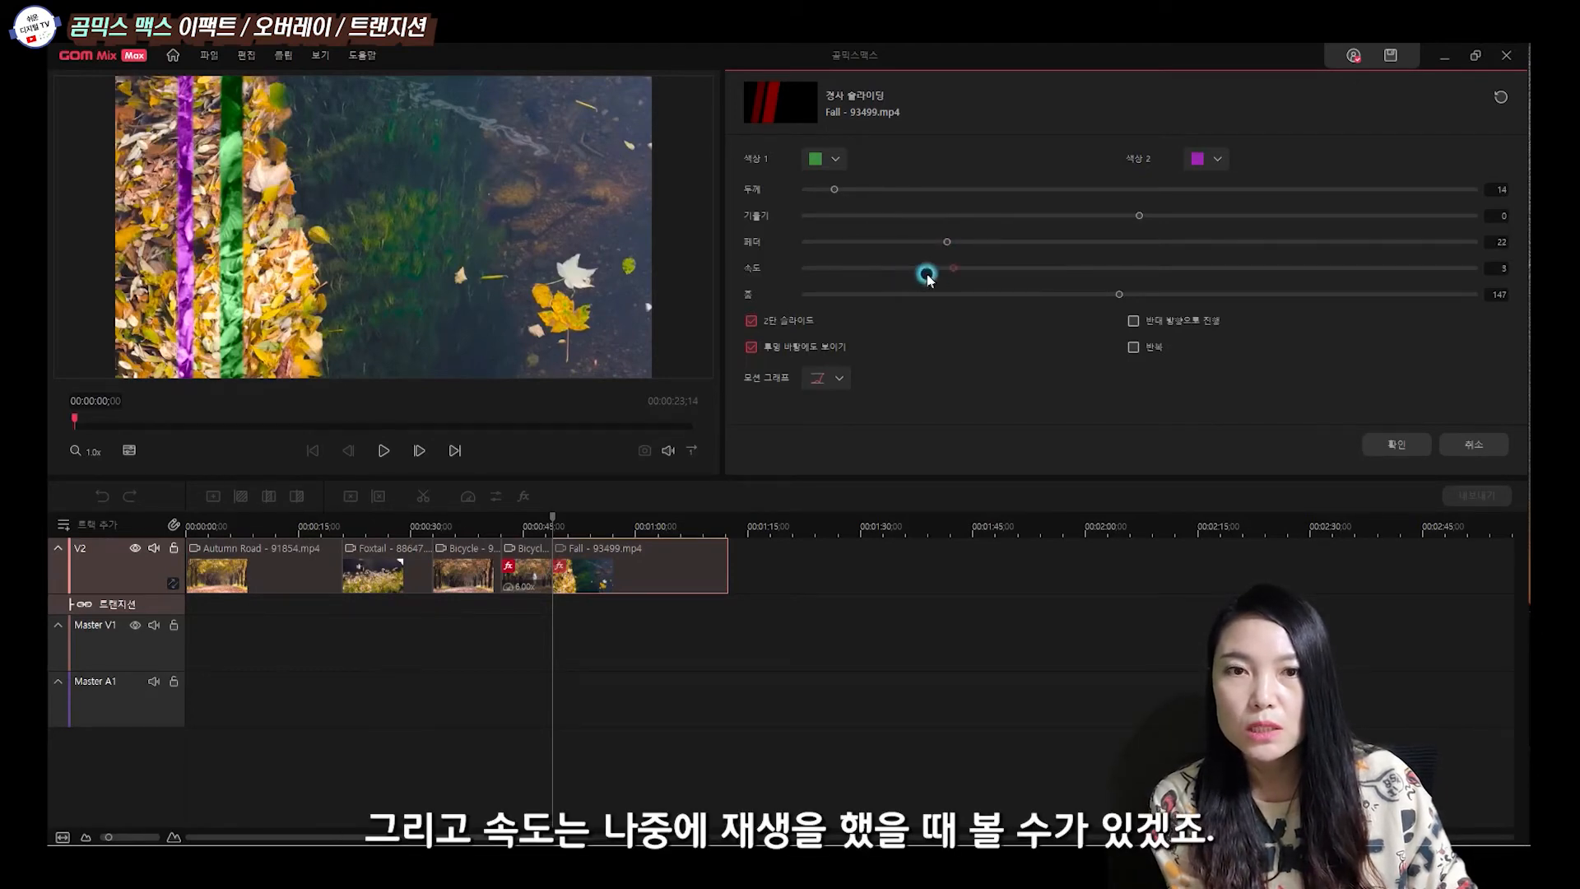
pyautogui.click(955, 270)
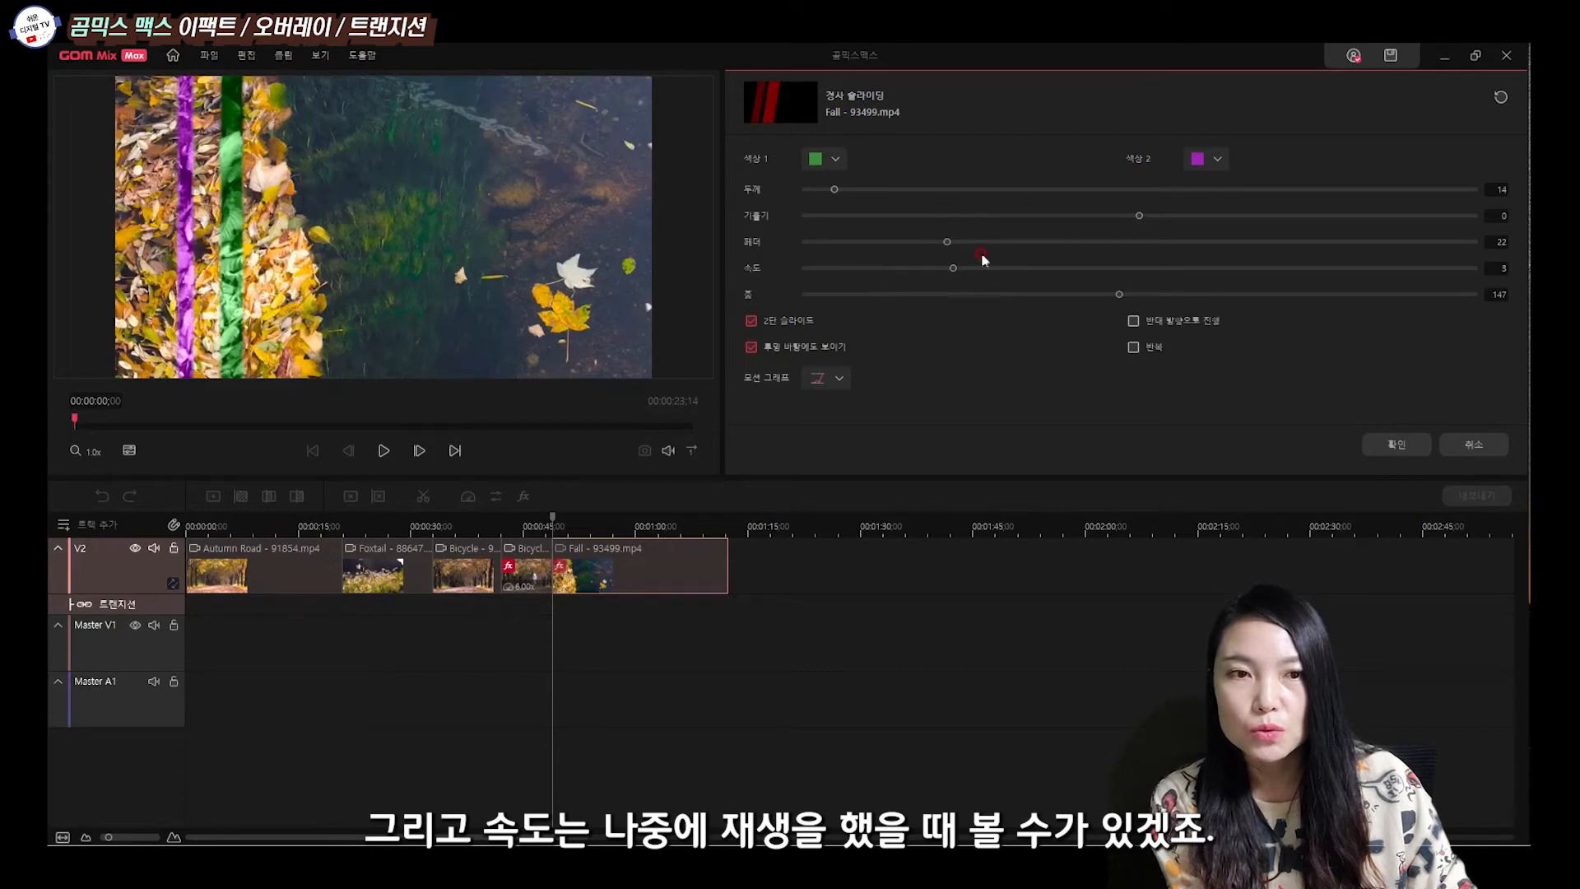
# Try switching the overlay's reverse direction, repeat and show-on-transparent-background options on and off.
pyautogui.click(1134, 321)
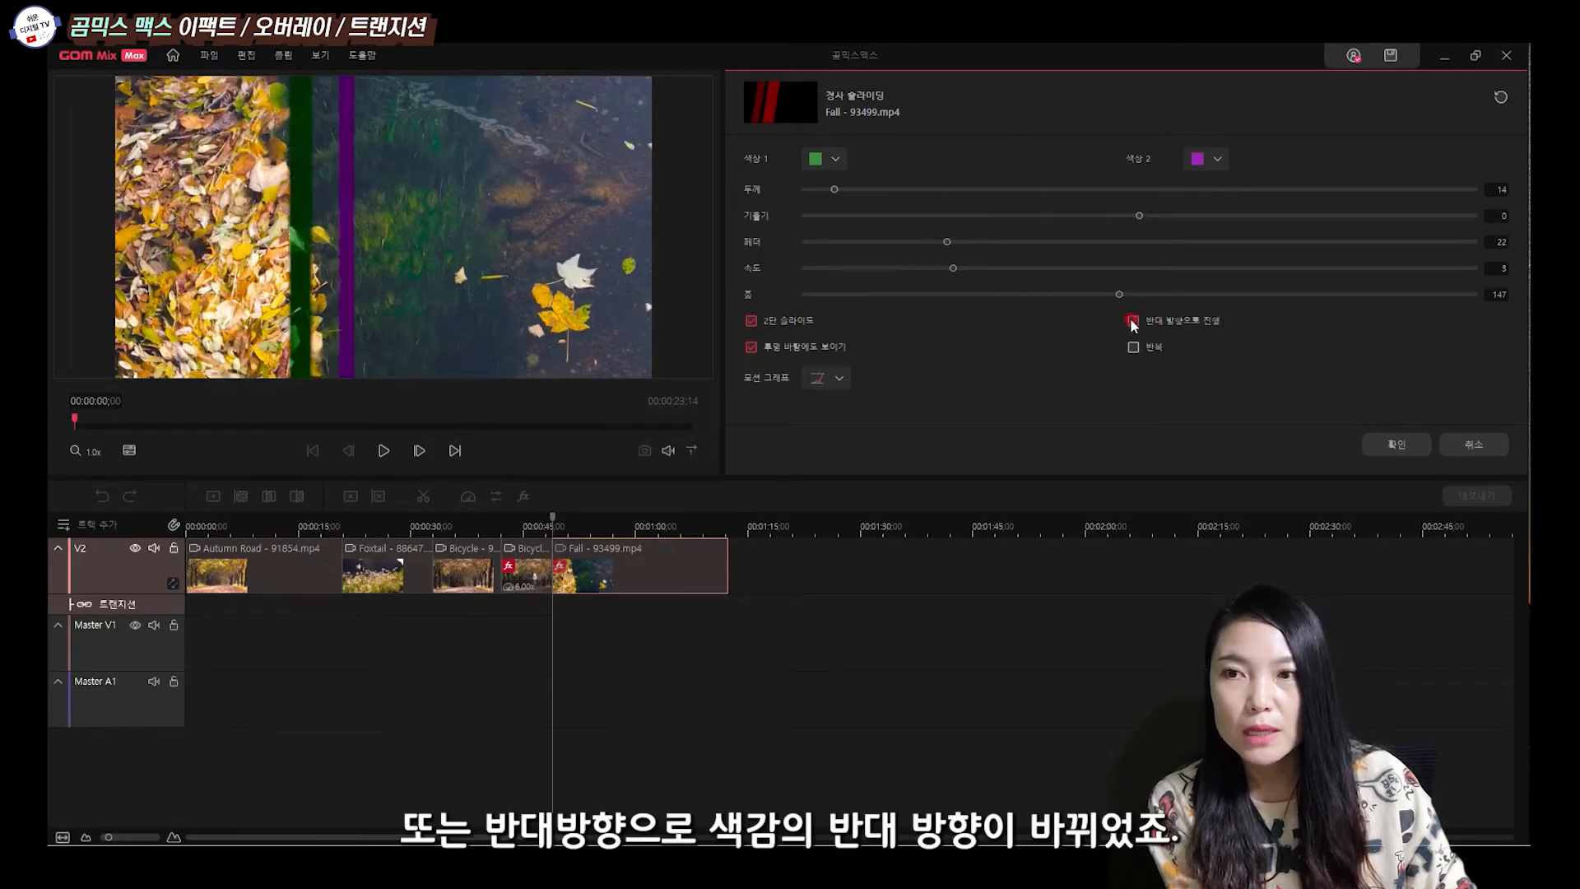
pyautogui.click(1134, 322)
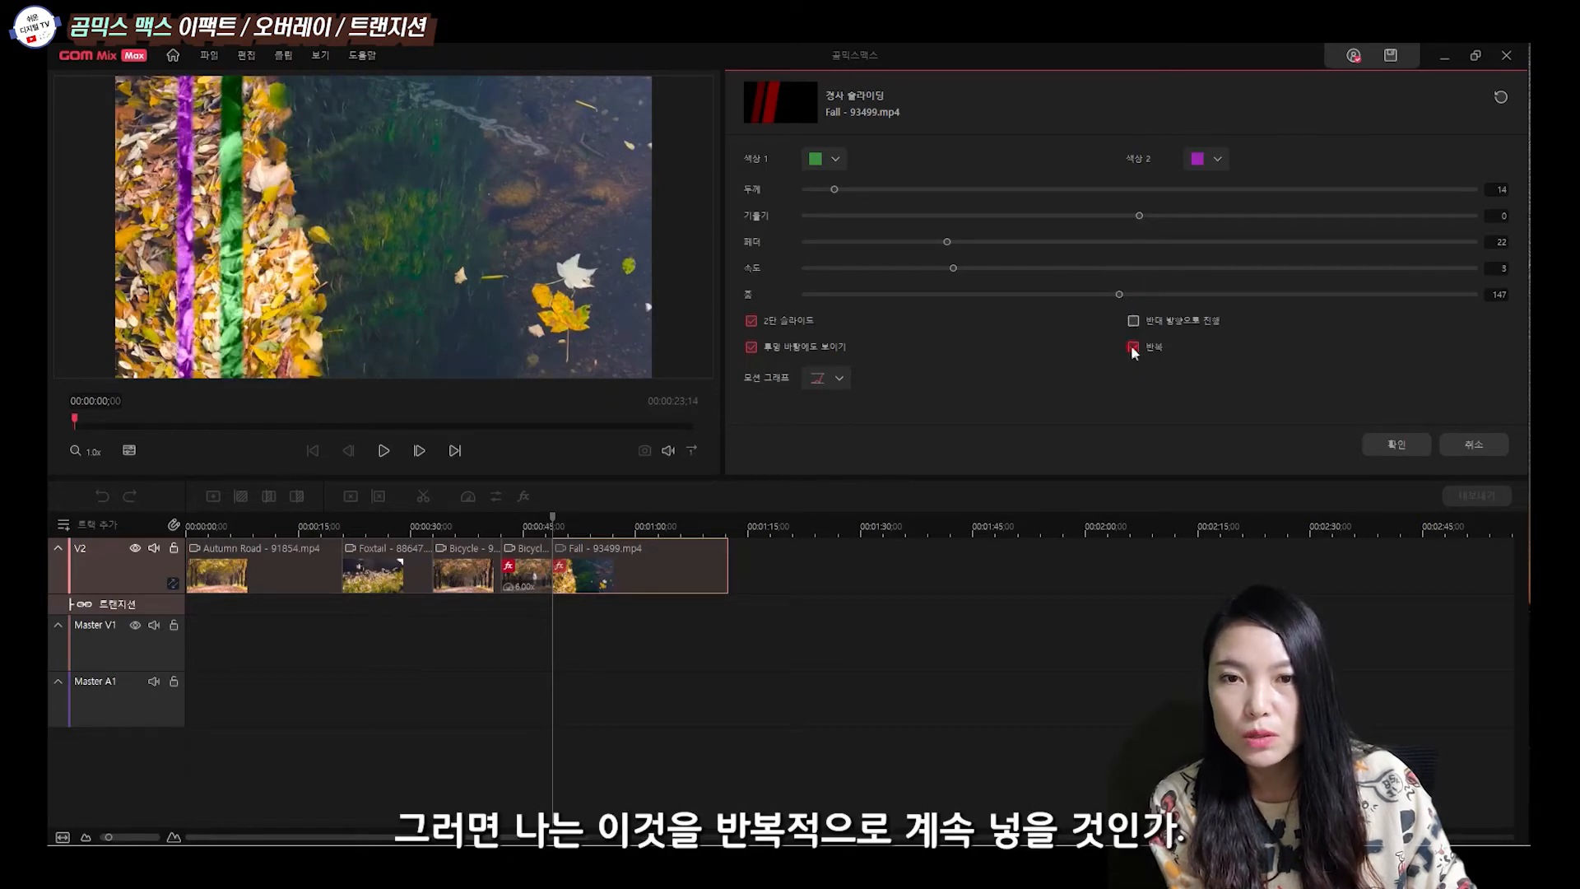
pyautogui.click(1134, 347)
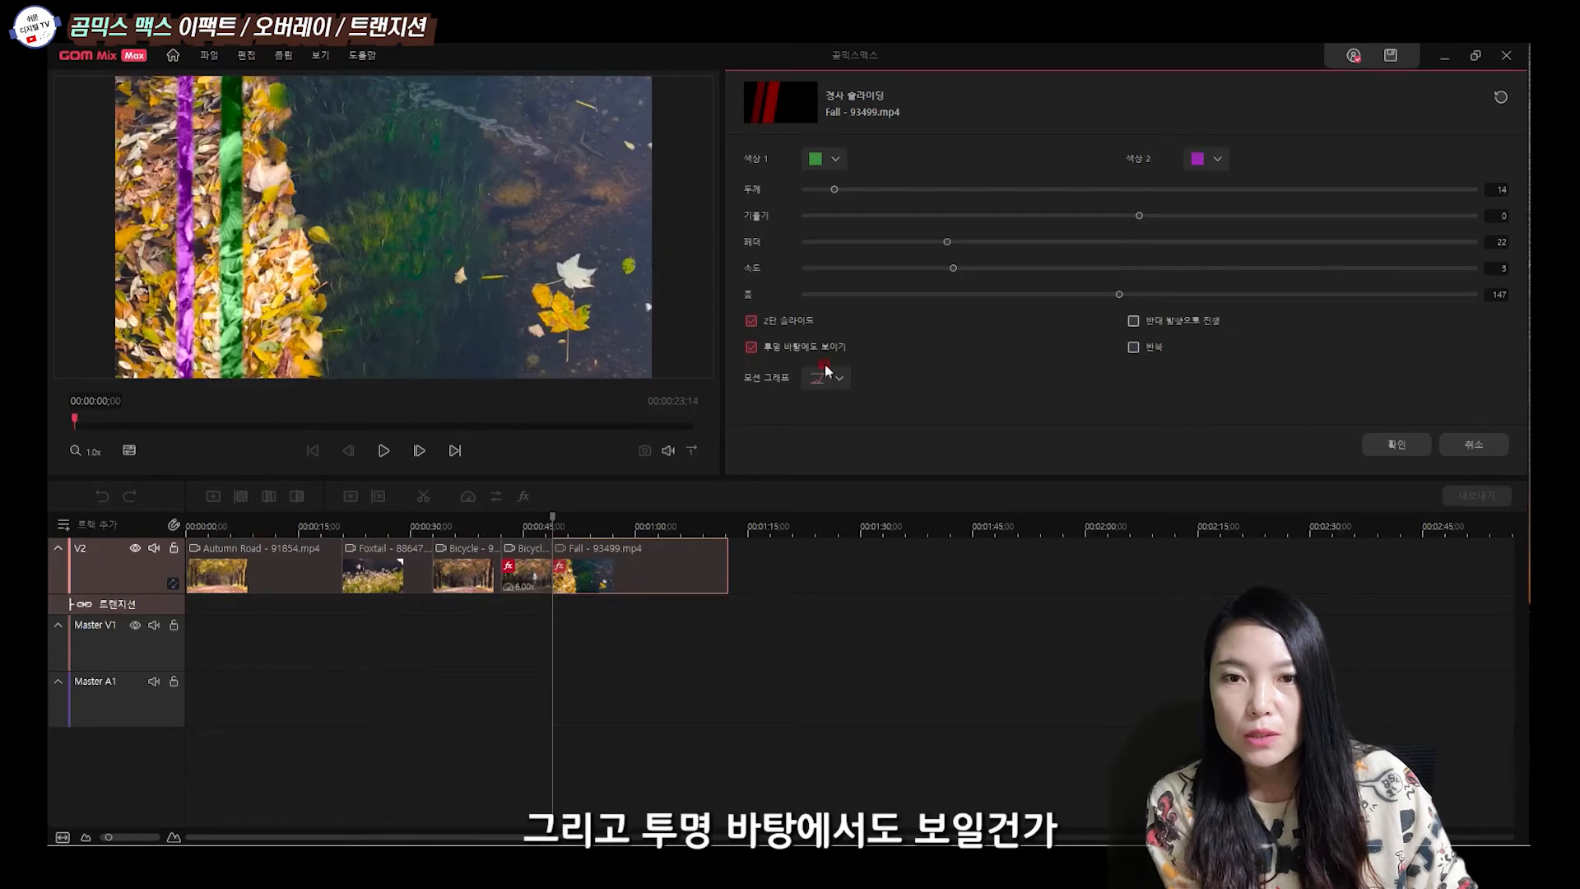
pyautogui.click(751, 348)
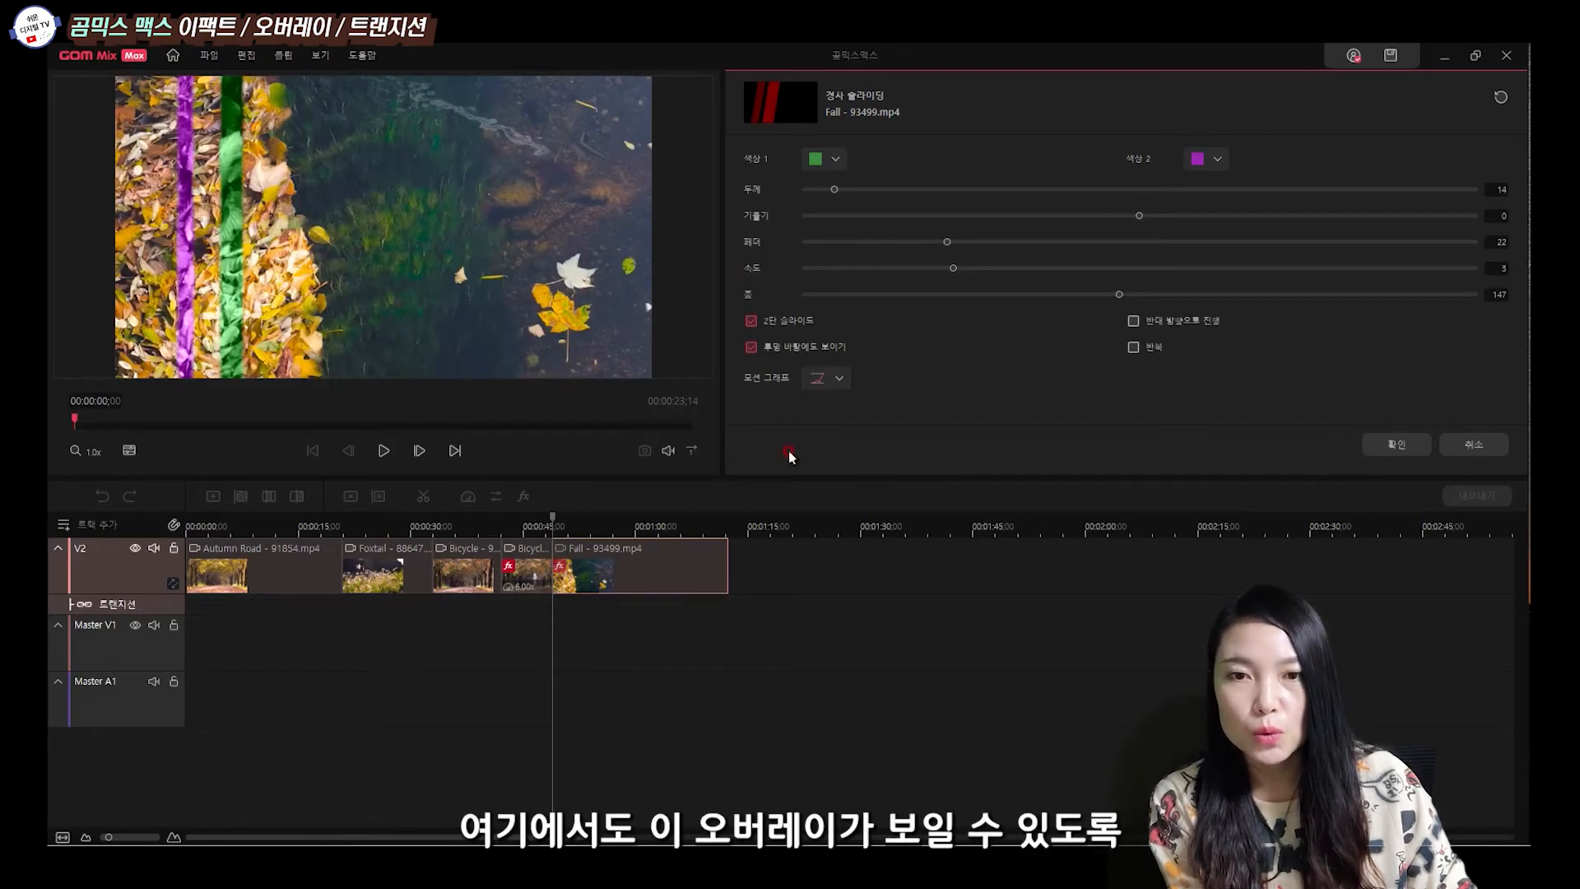
# Choose the fifth motion graph in the fourth row, apply the slanted sliding overlay and preview the Fall clip.
pyautogui.click(839, 378)
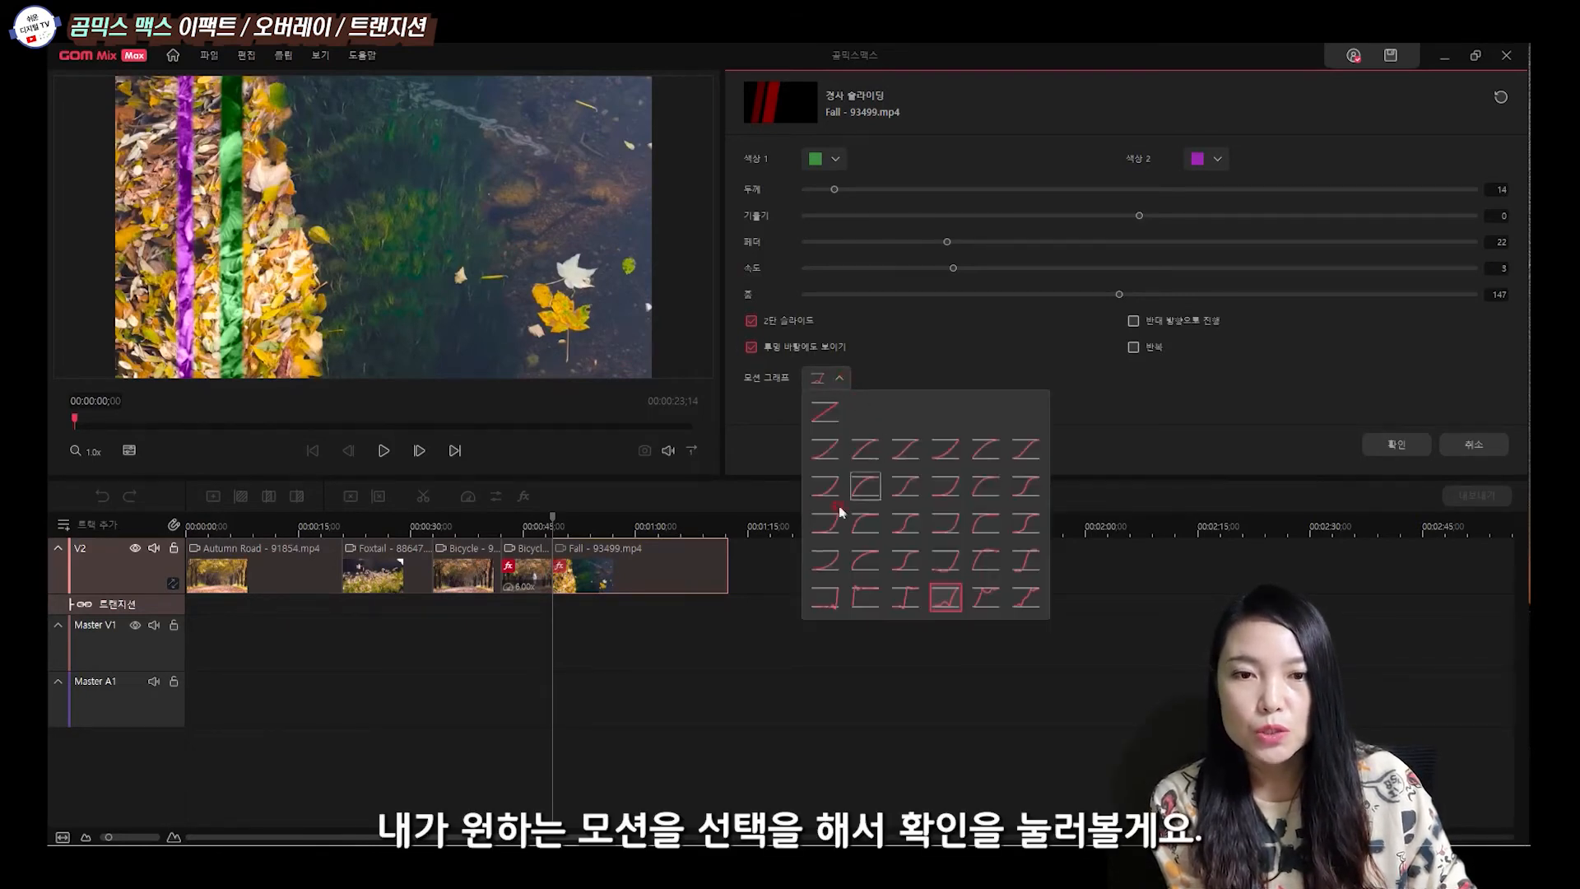
pyautogui.click(985, 523)
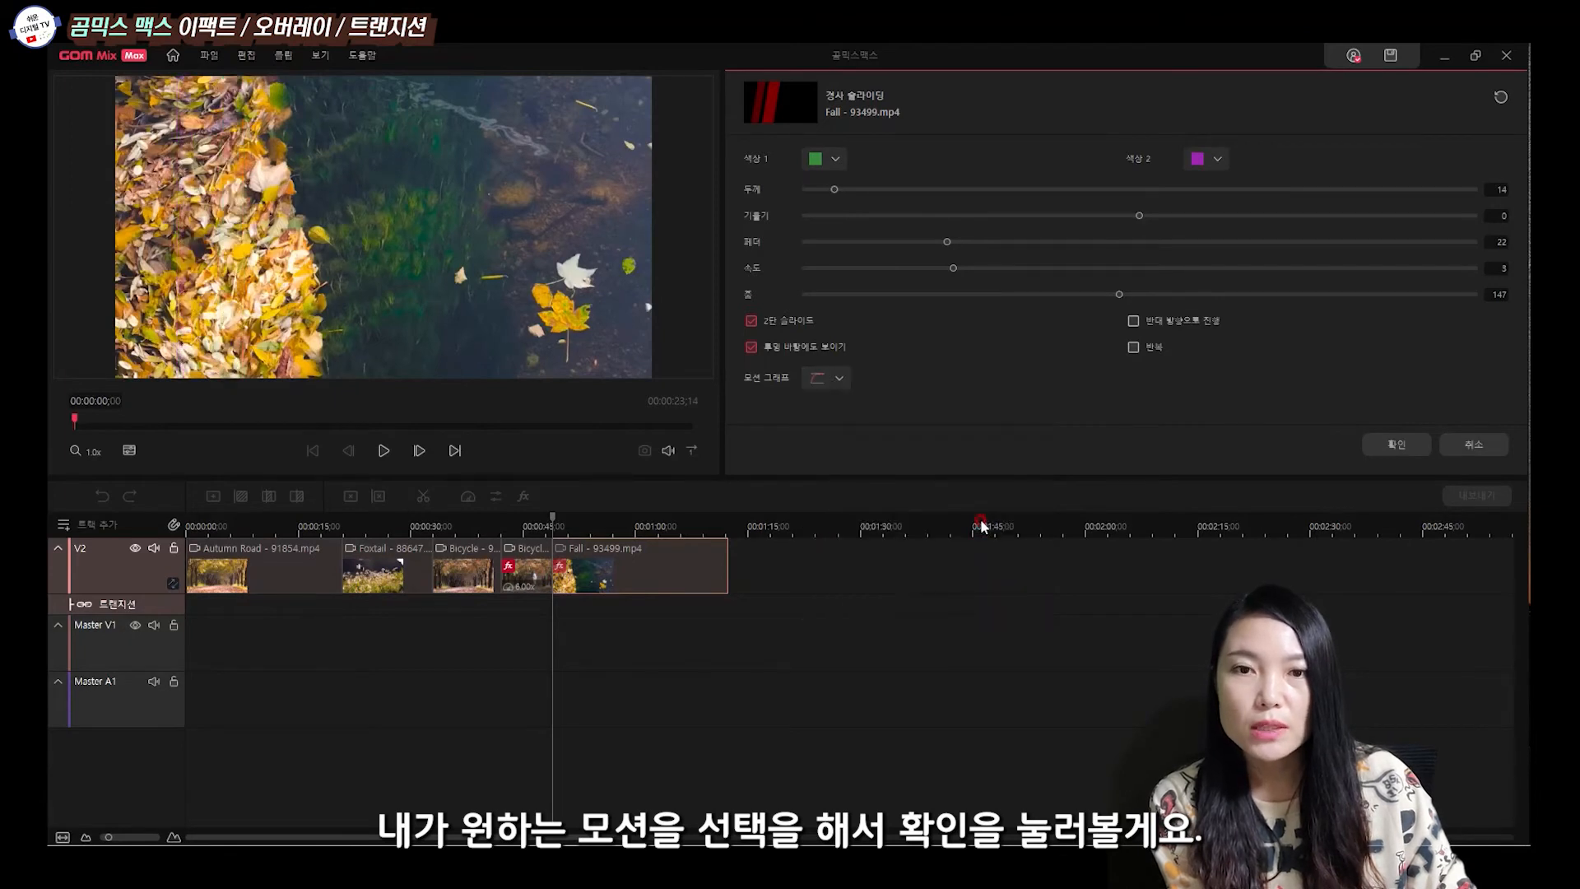
pyautogui.click(1402, 443)
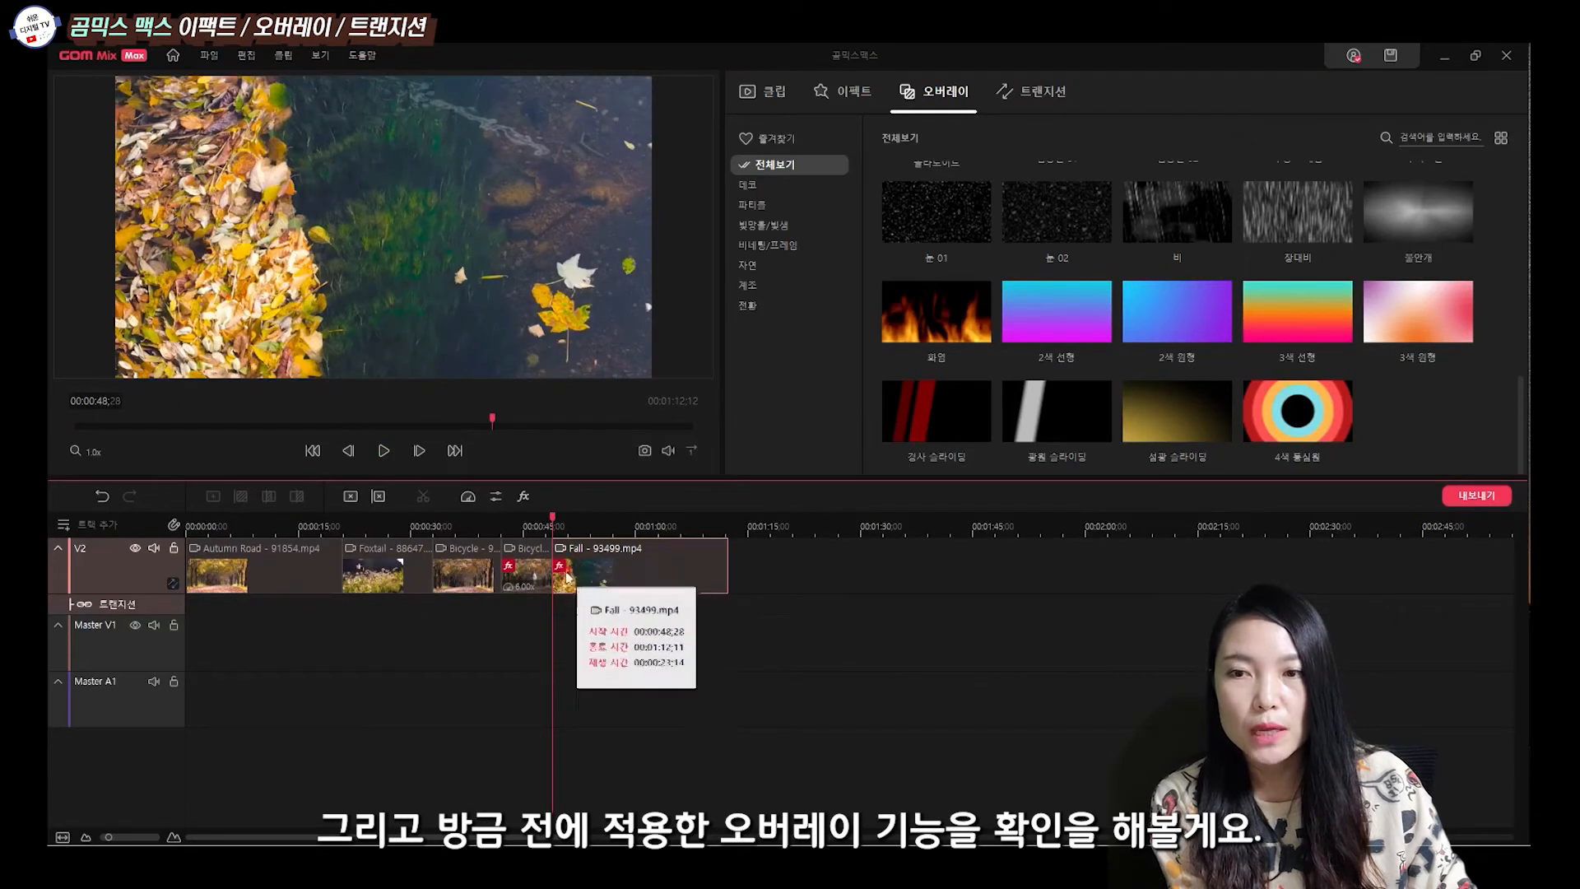
pyautogui.click(382, 453)
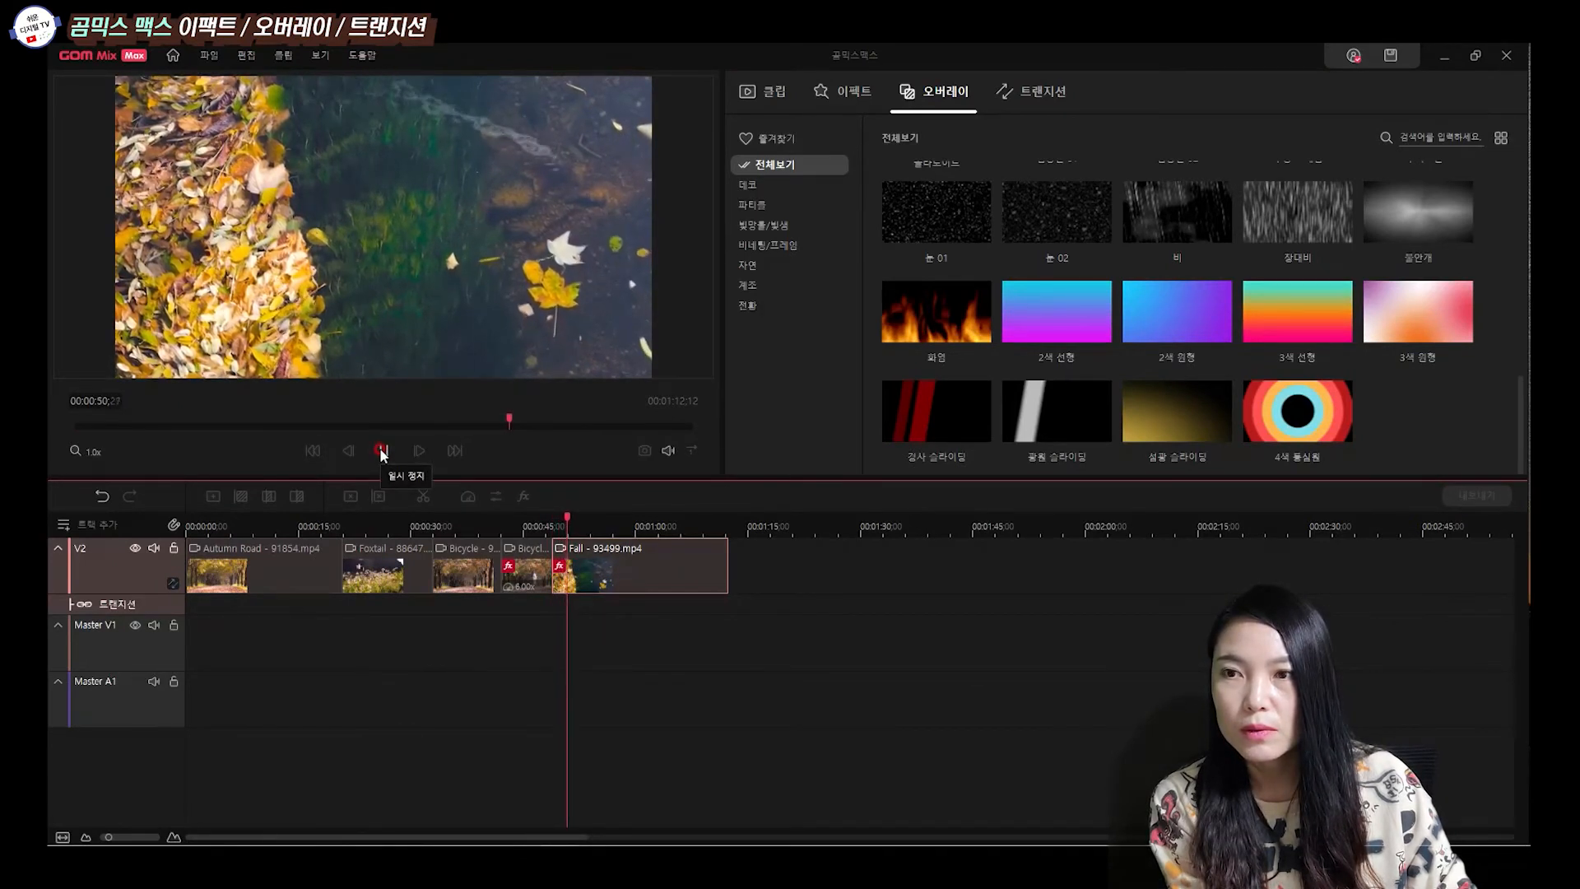
pyautogui.click(383, 452)
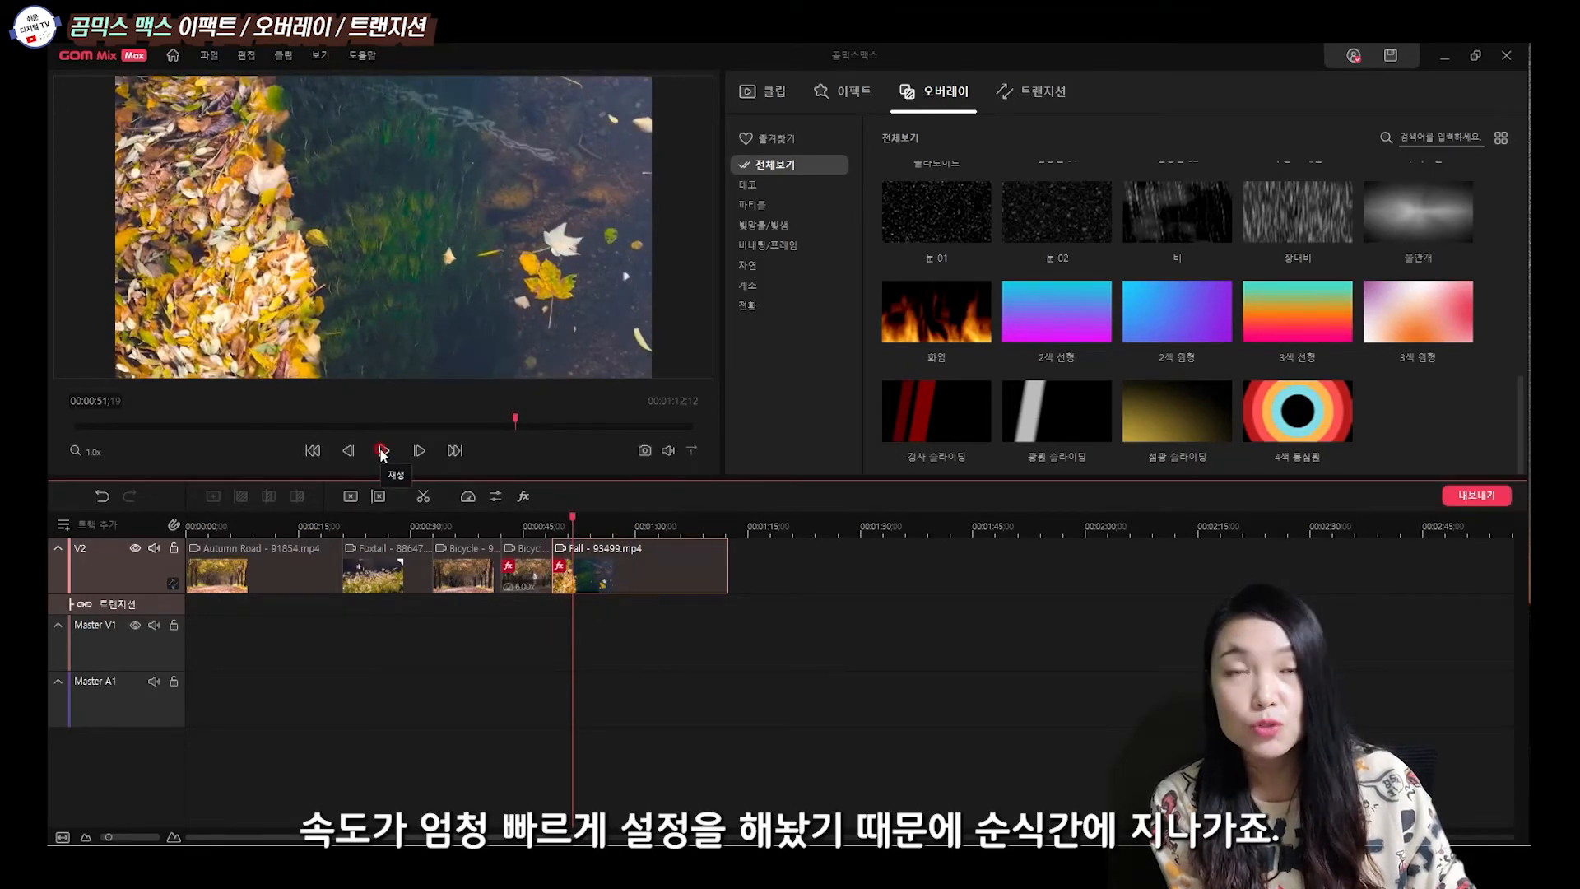
# Reopen the Fall clip's overlay properties and apply a slanted sliding speed of 1.
pyautogui.click(589, 560)
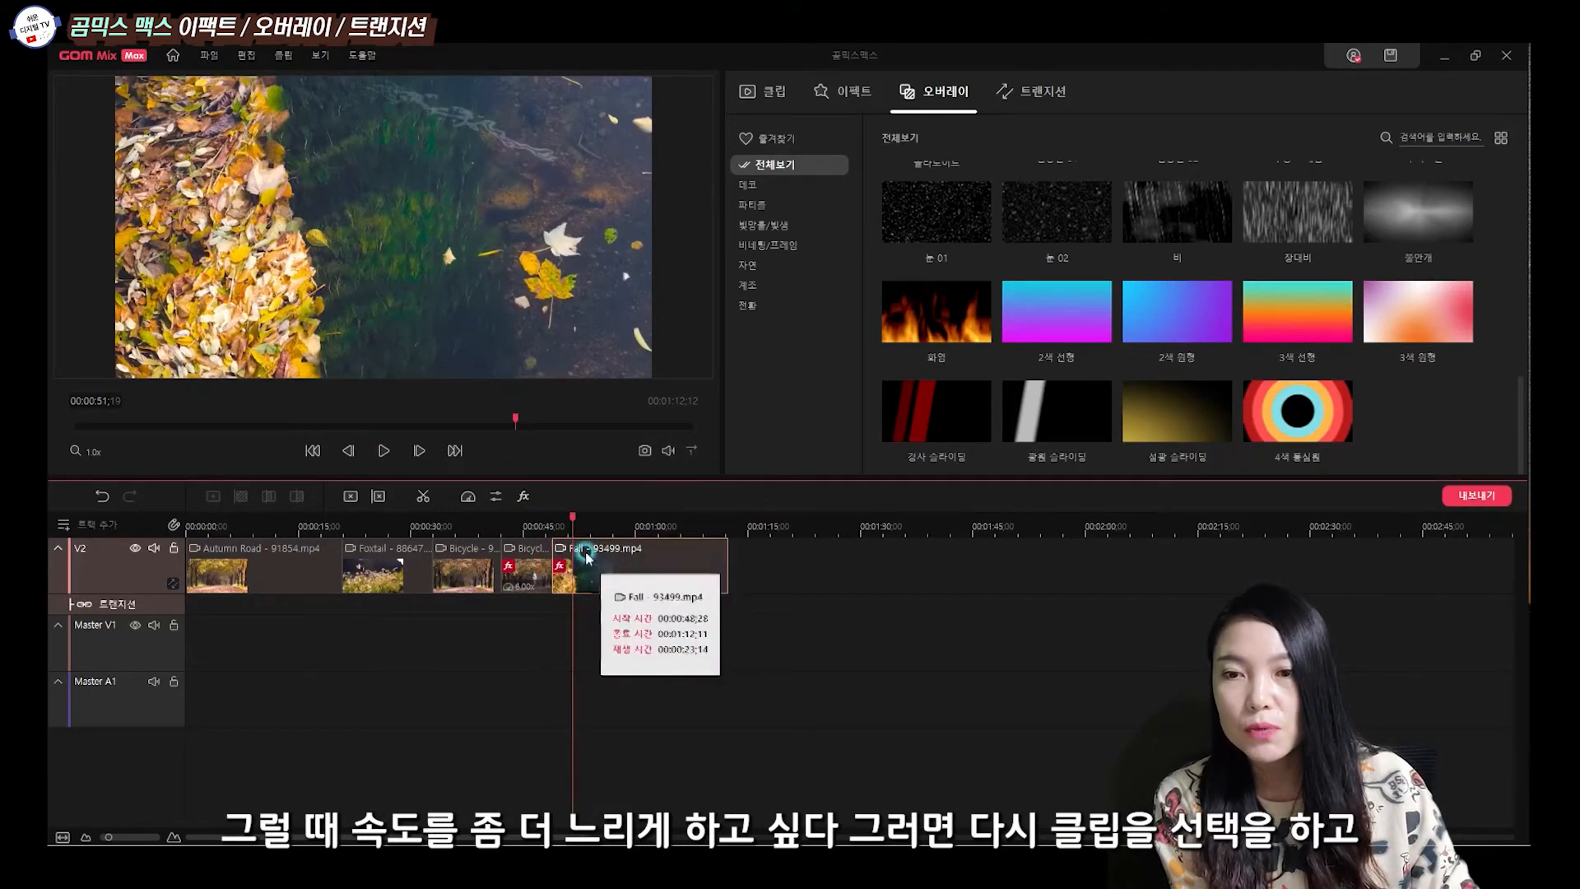
pyautogui.click(525, 496)
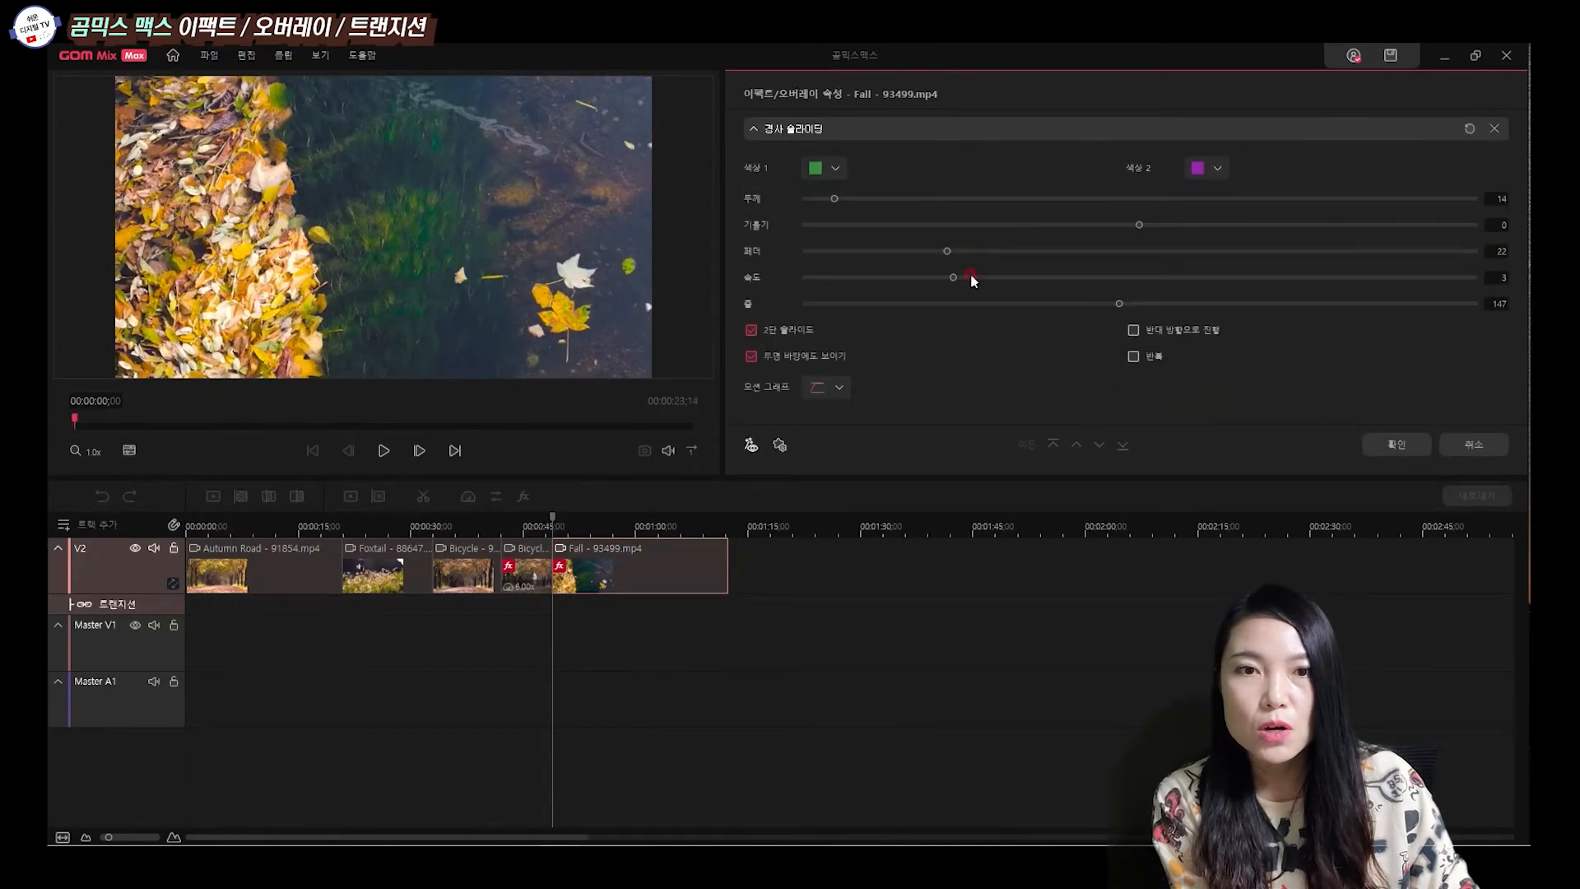
pyautogui.moveTo(954, 277); pyautogui.dragTo(834, 282)
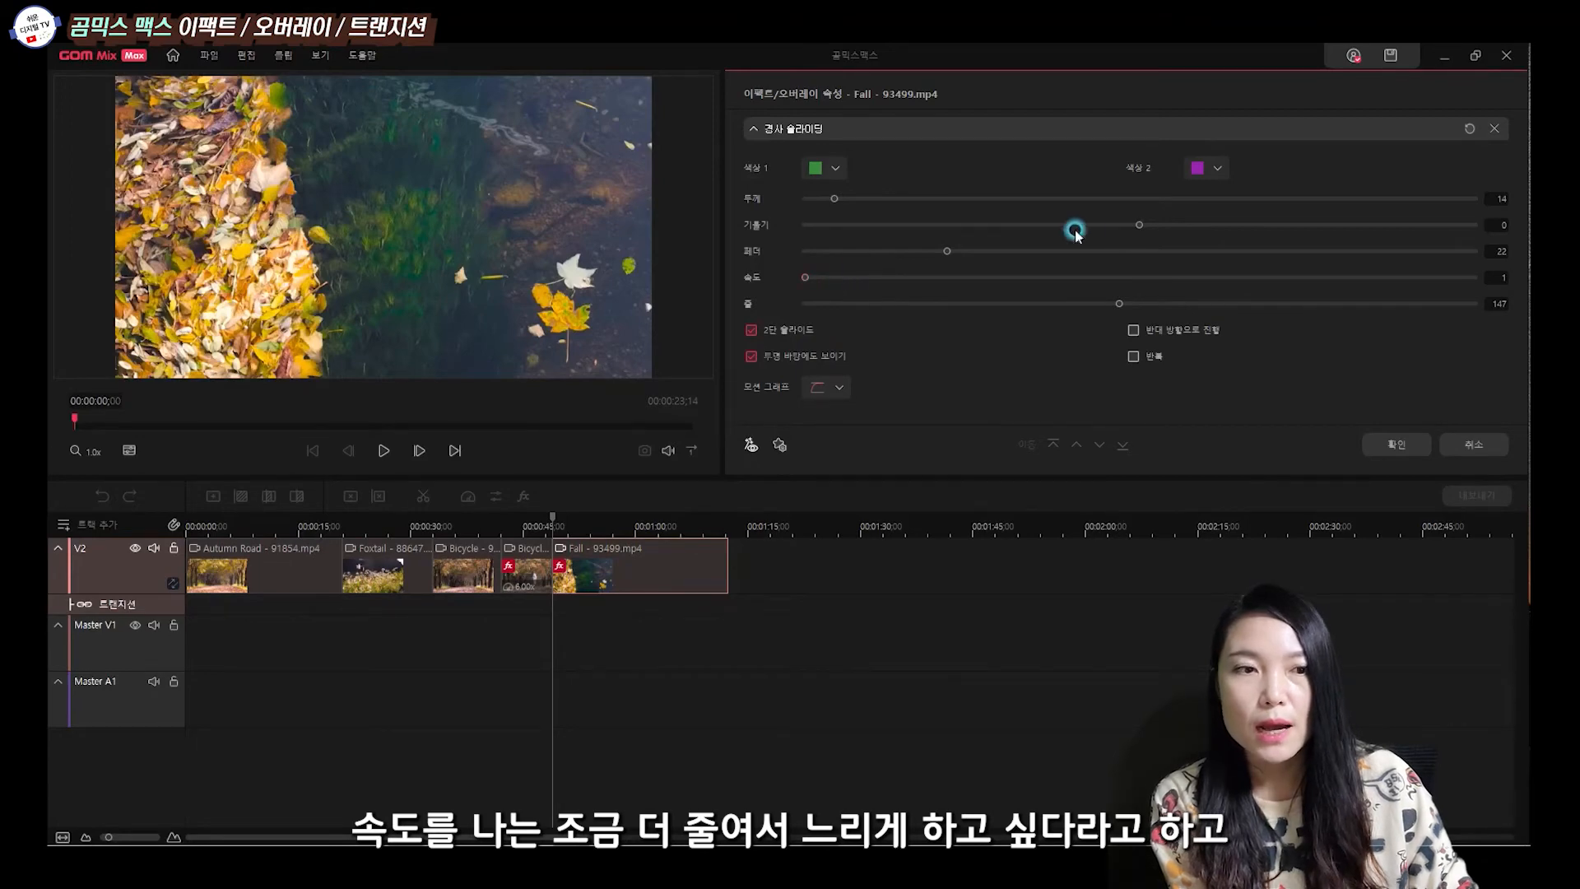
pyautogui.click(1396, 445)
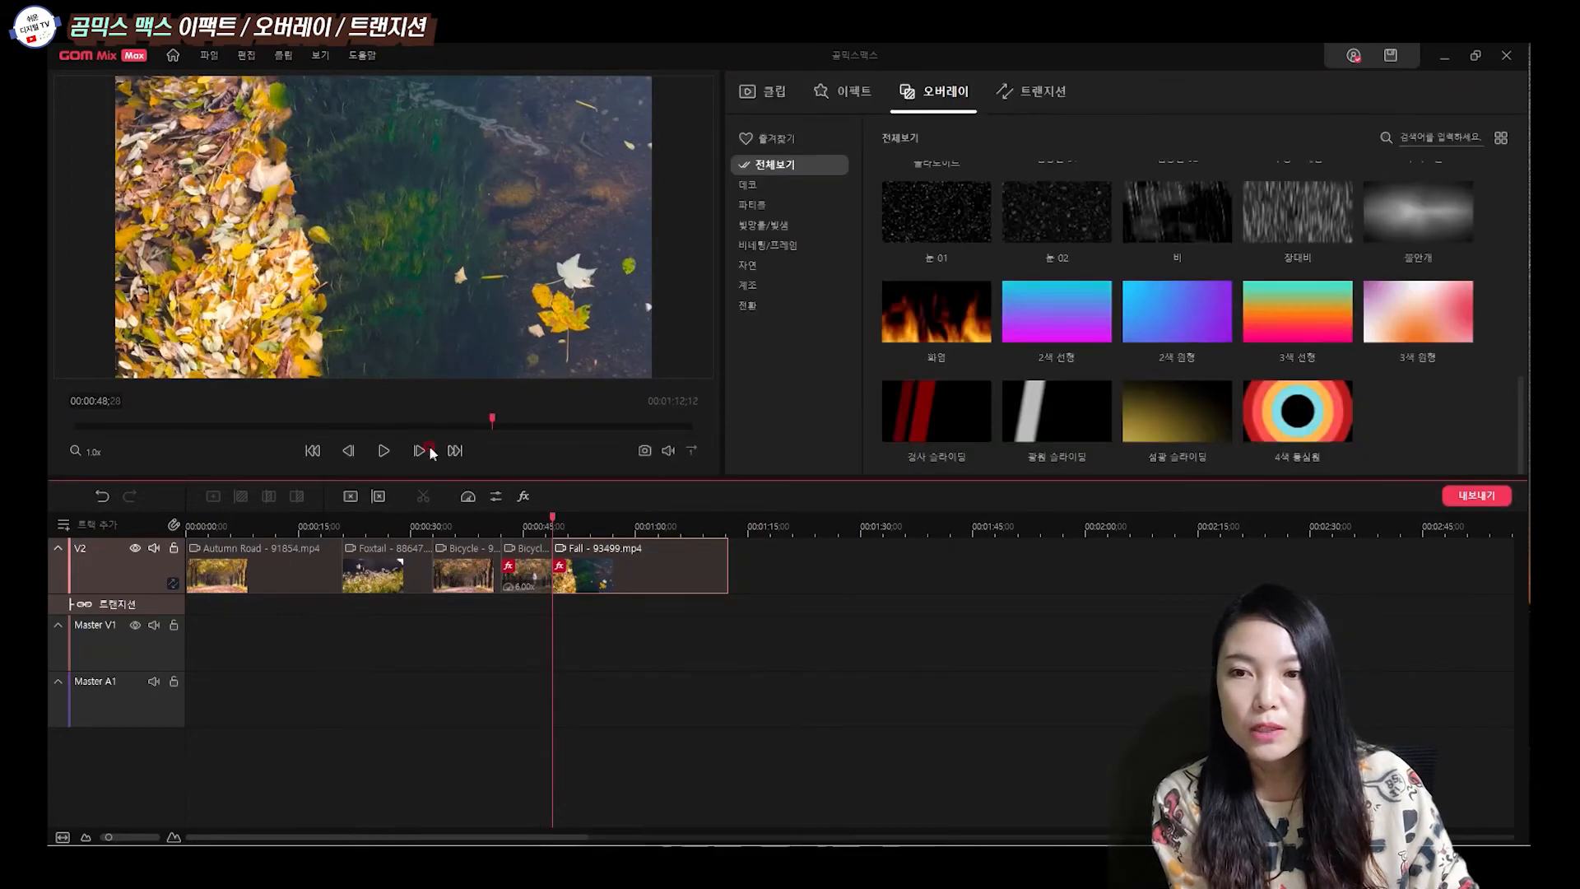
# Review the old photo effect properties of the 6.0x Bicycle clip and close them without changes.
pyautogui.click(527, 565)
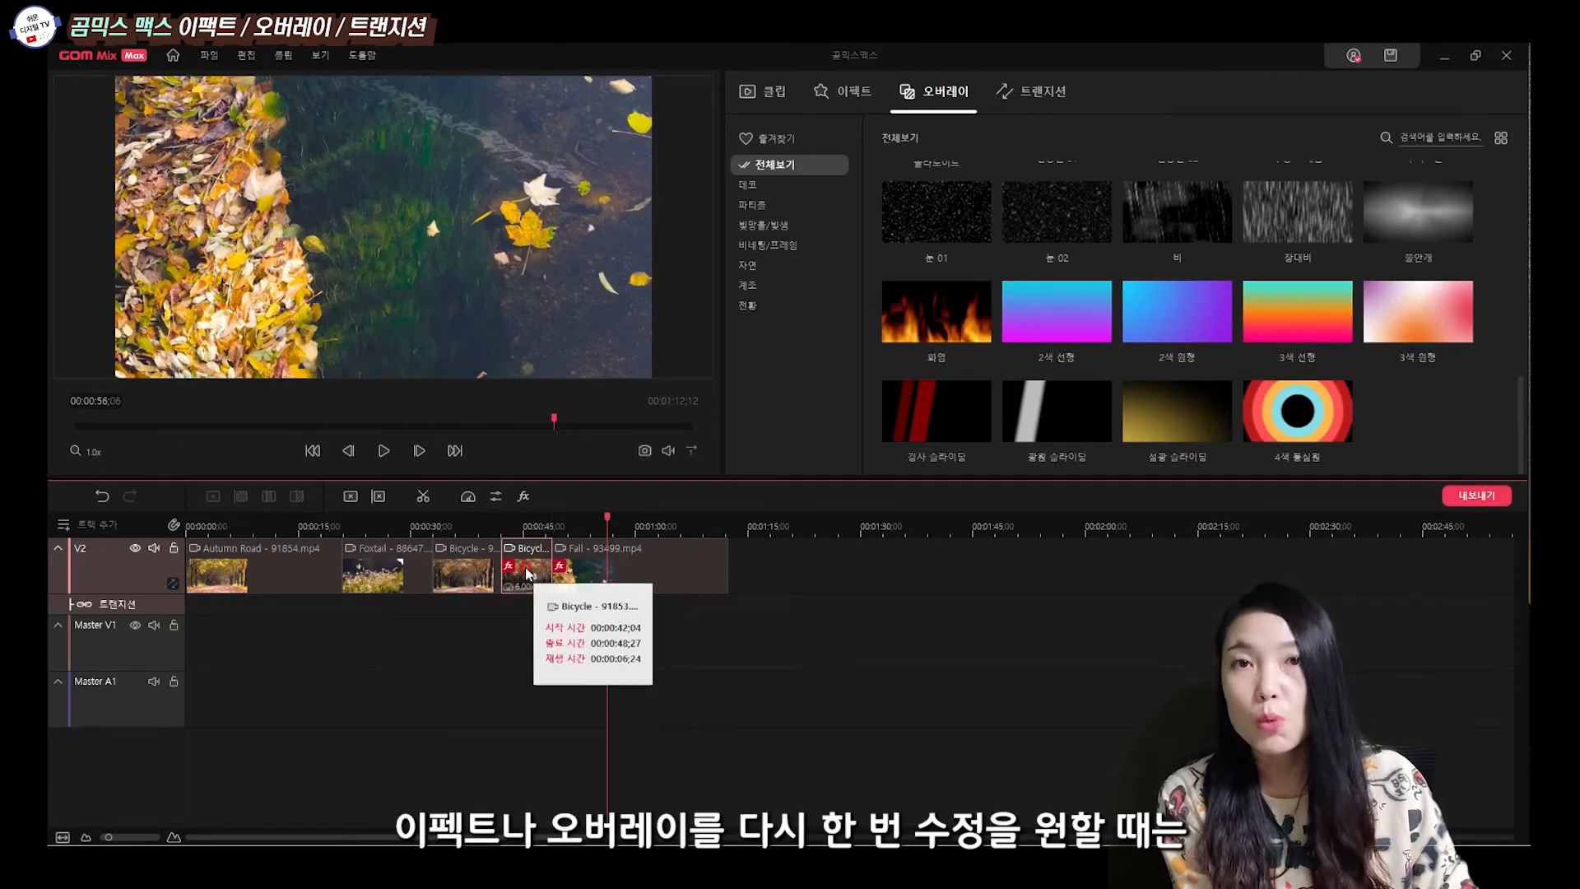
pyautogui.click(526, 497)
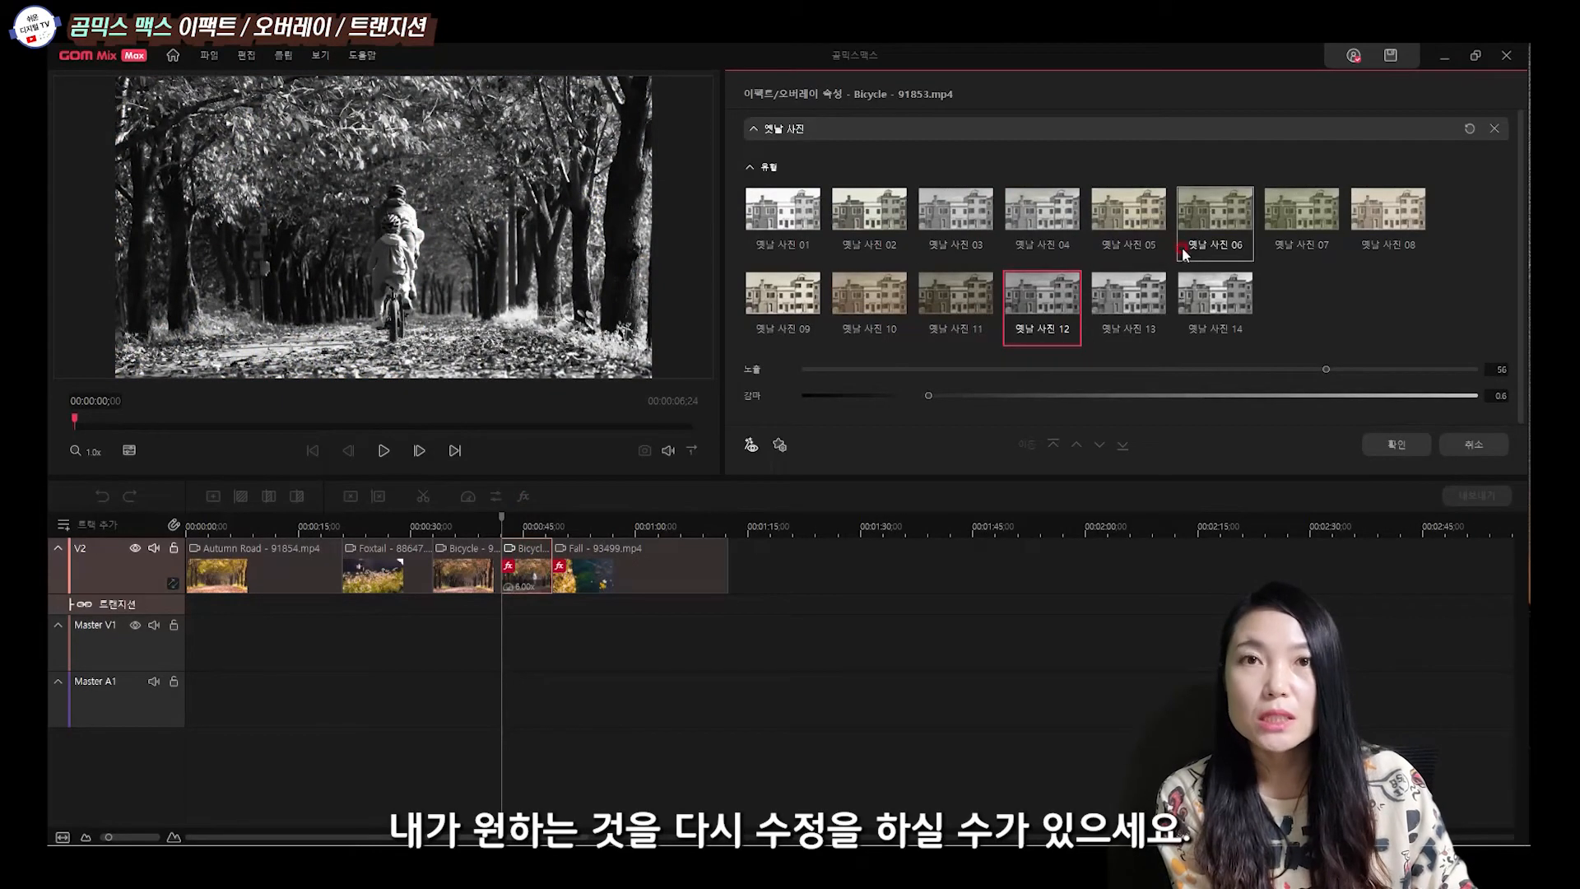
pyautogui.click(1488, 446)
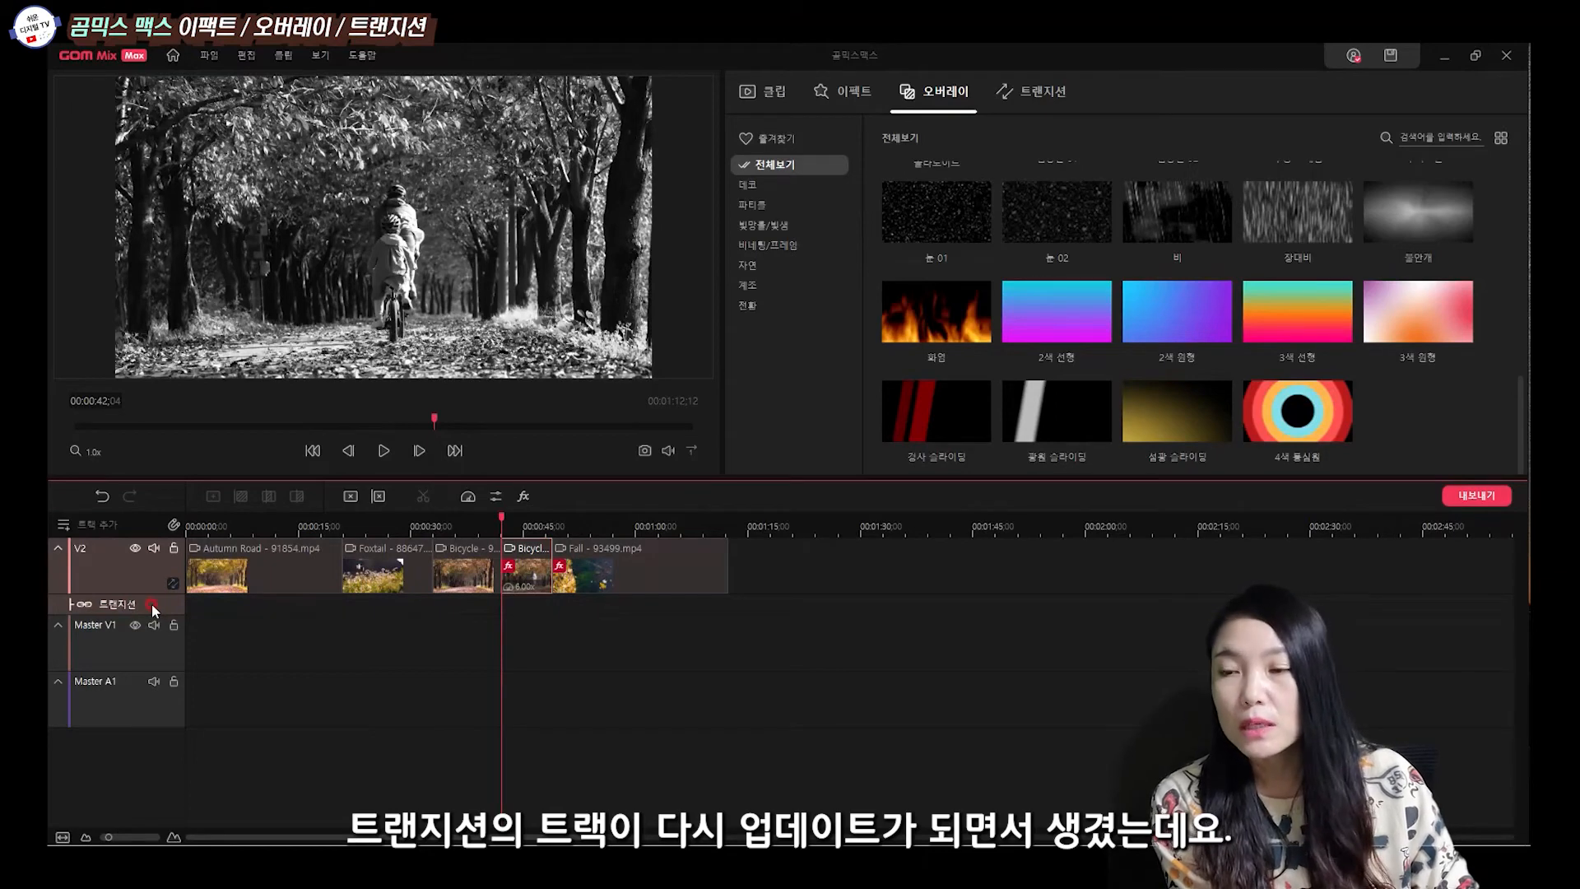
# Add the 오른쪽으로 큐브 회전 (cube rotate right) transition at the cut between the Foxtail and Bicycle clips on track V2.
pyautogui.click(152, 605)
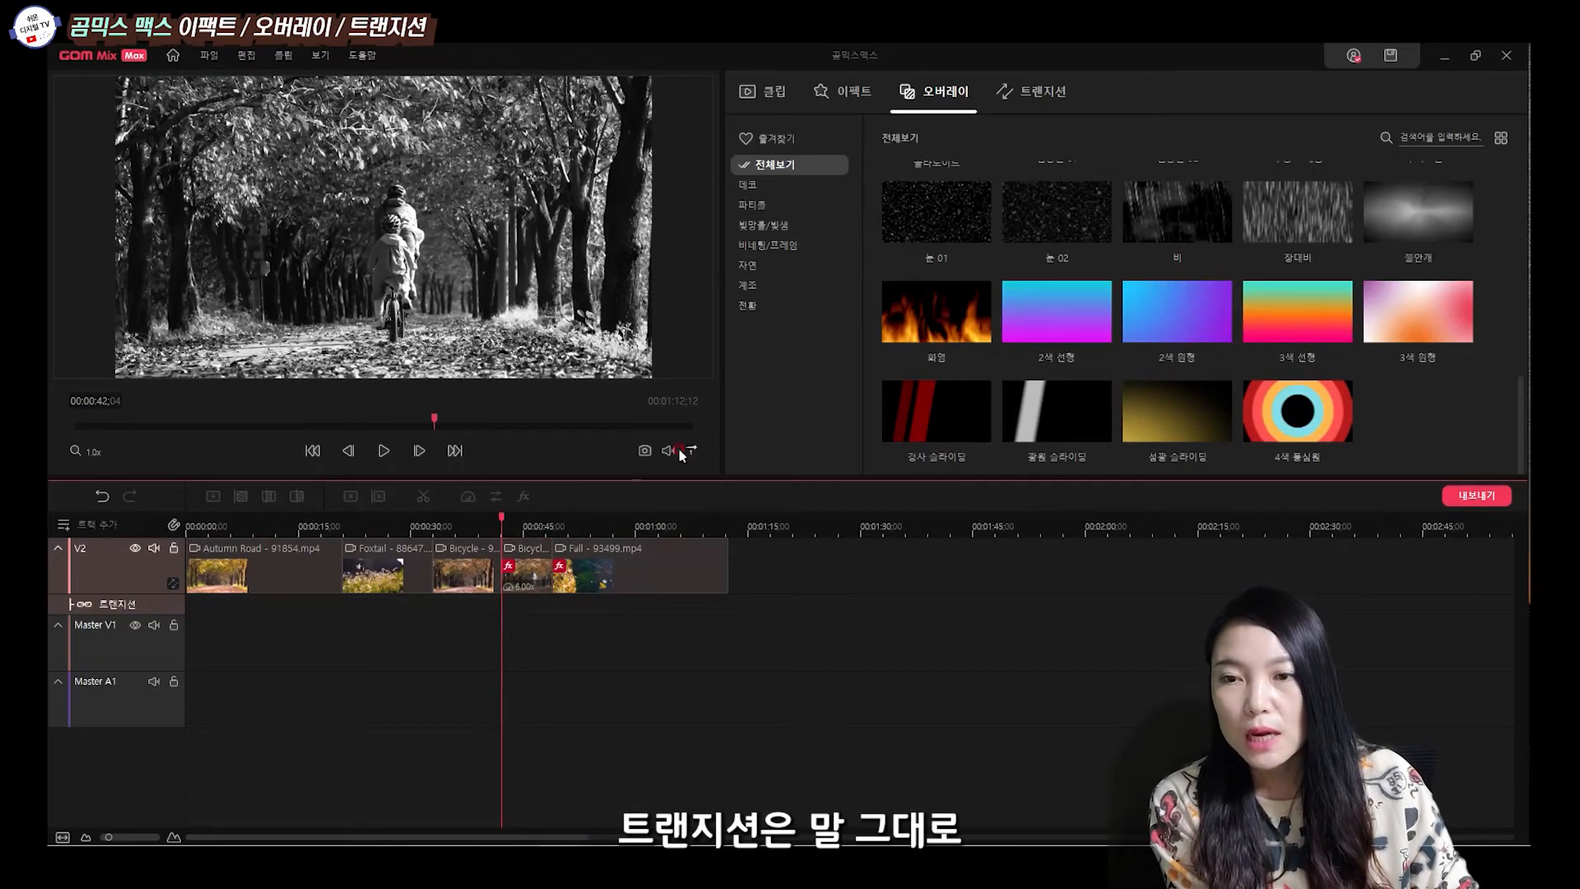
pyautogui.moveTo(504, 518); pyautogui.dragTo(434, 520)
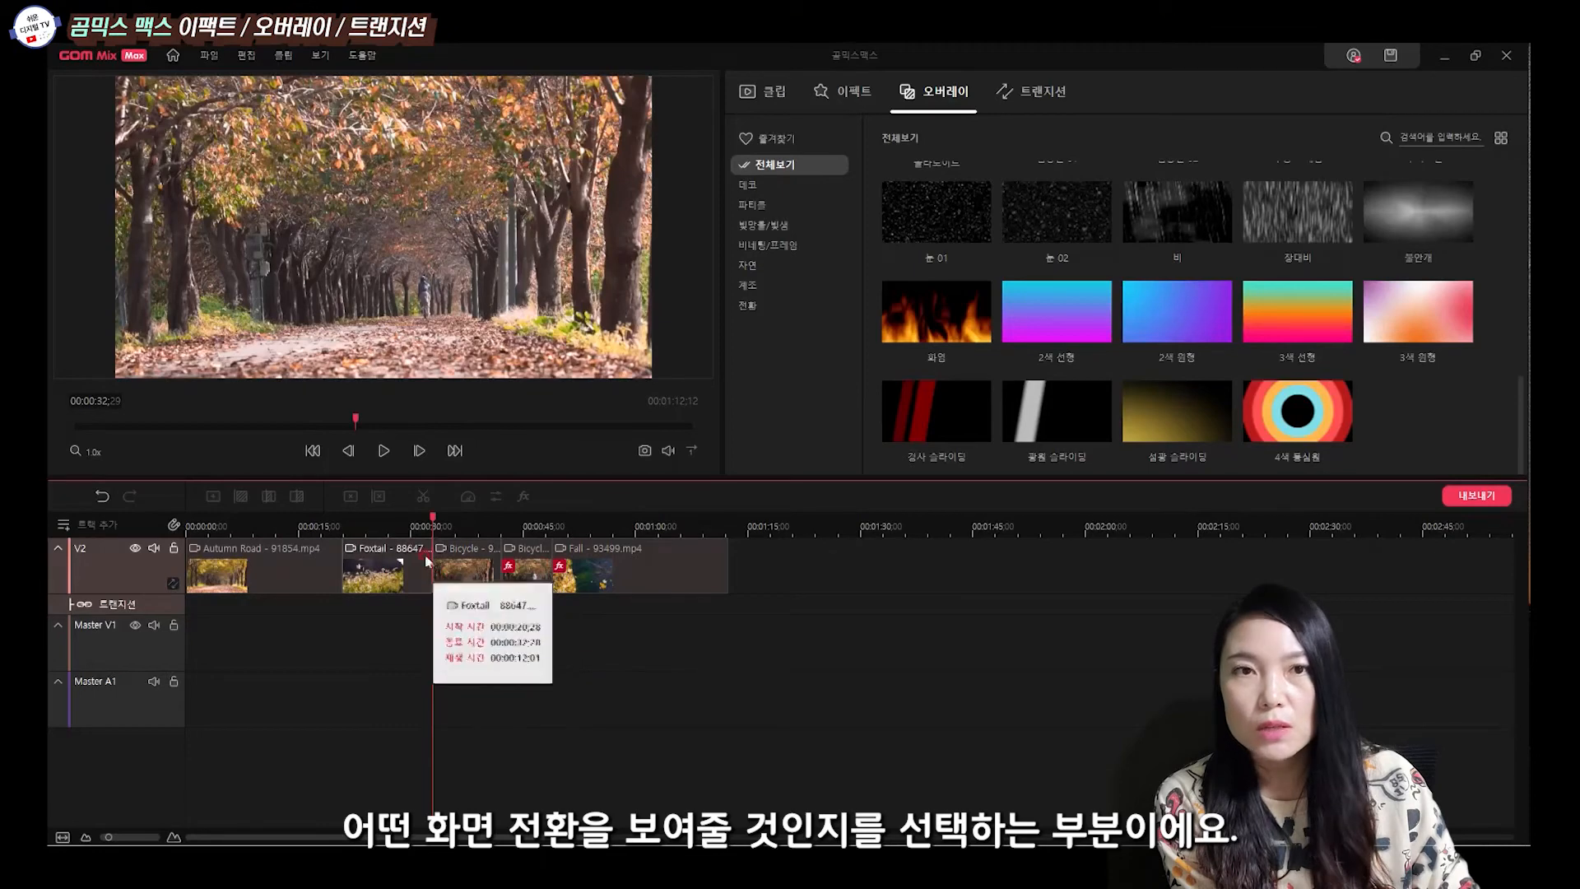
pyautogui.click(1056, 94)
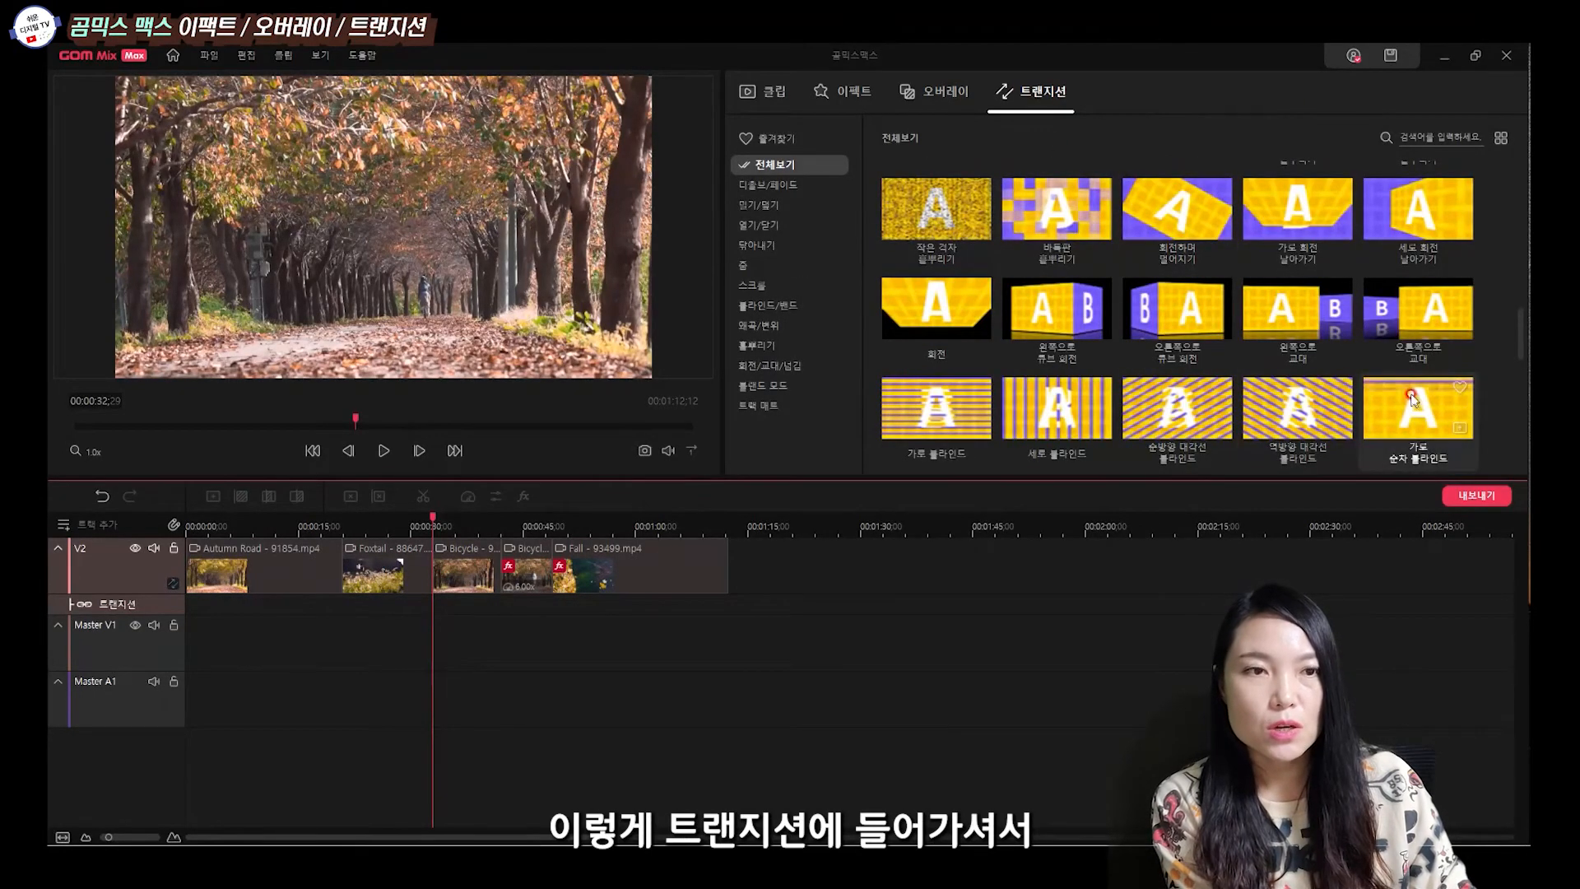
pyautogui.doubleClick(1175, 327)
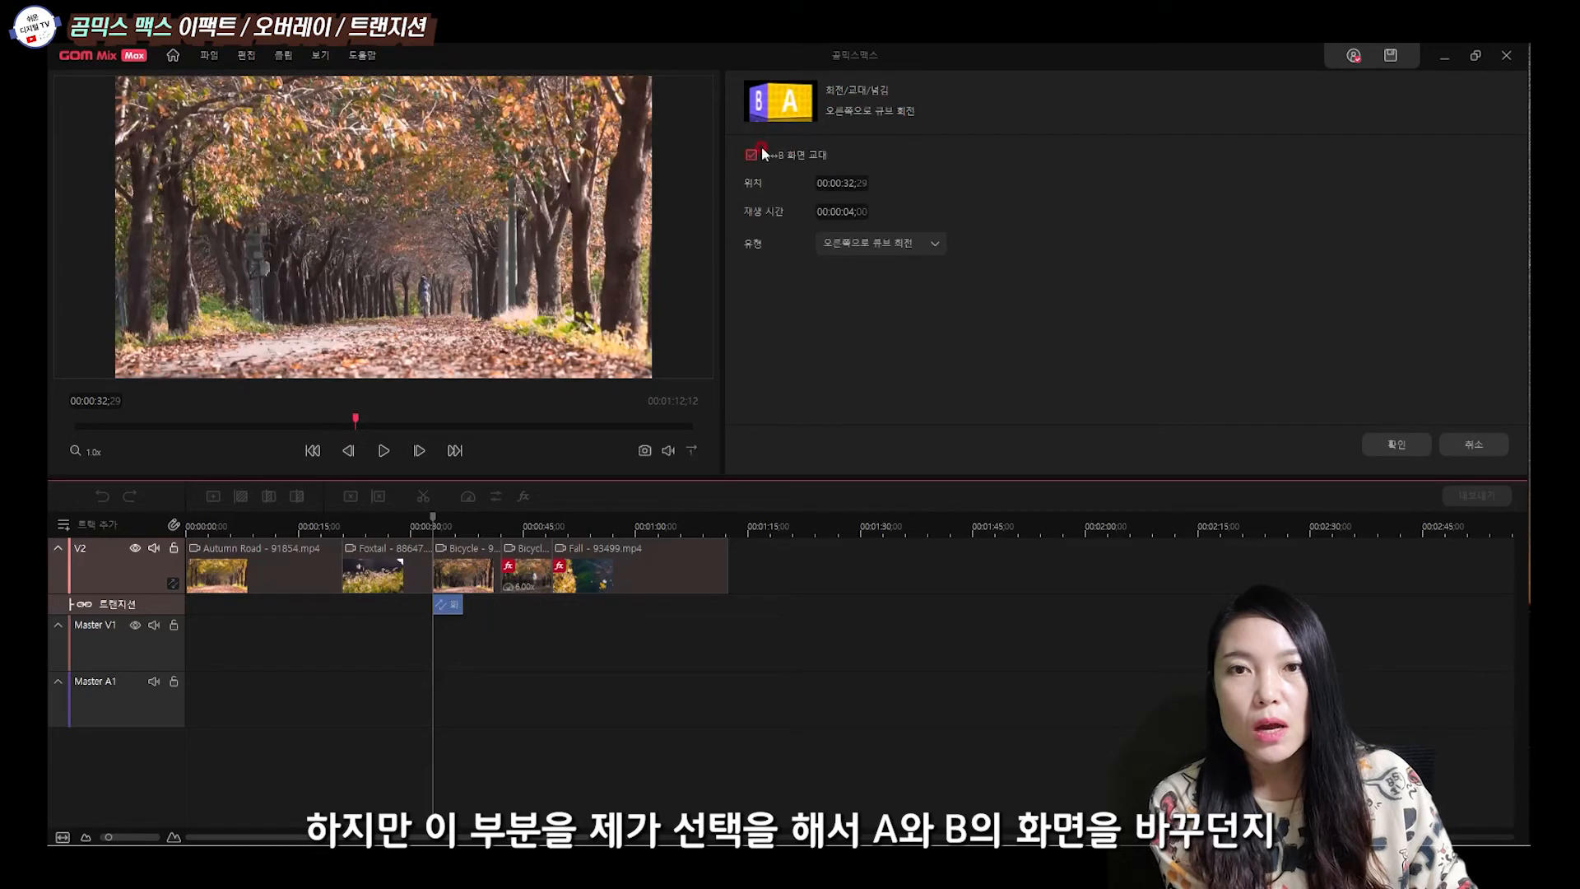
# Apply the transition with its type set to 왼쪽으로 큐브 회전 (cube rotate left), and play it back from just before the cut.
pyautogui.click(935, 243)
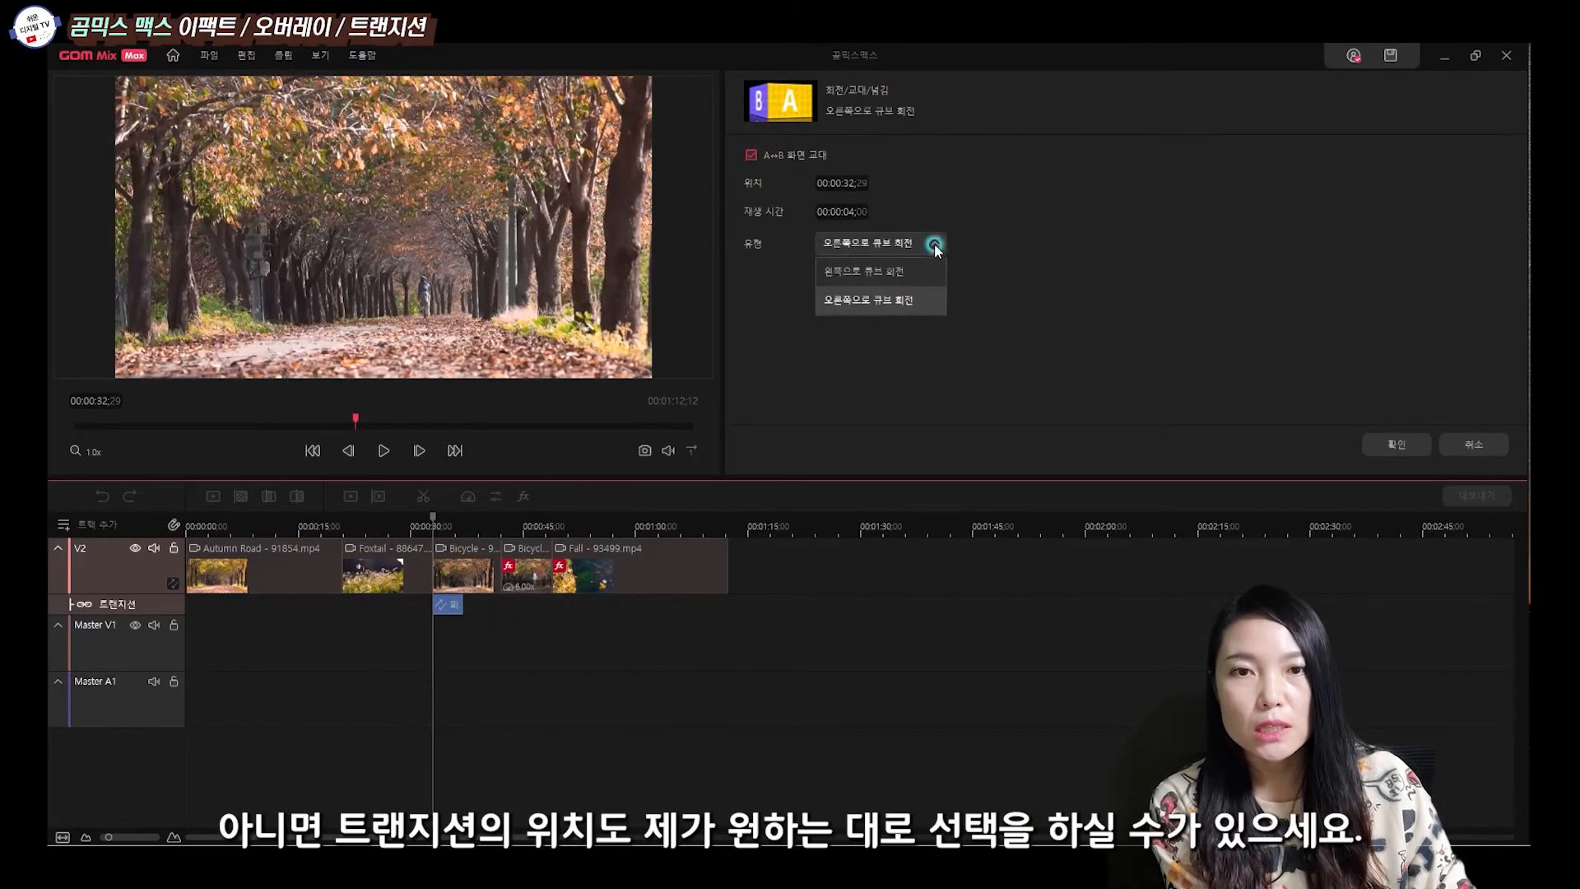
pyautogui.click(906, 274)
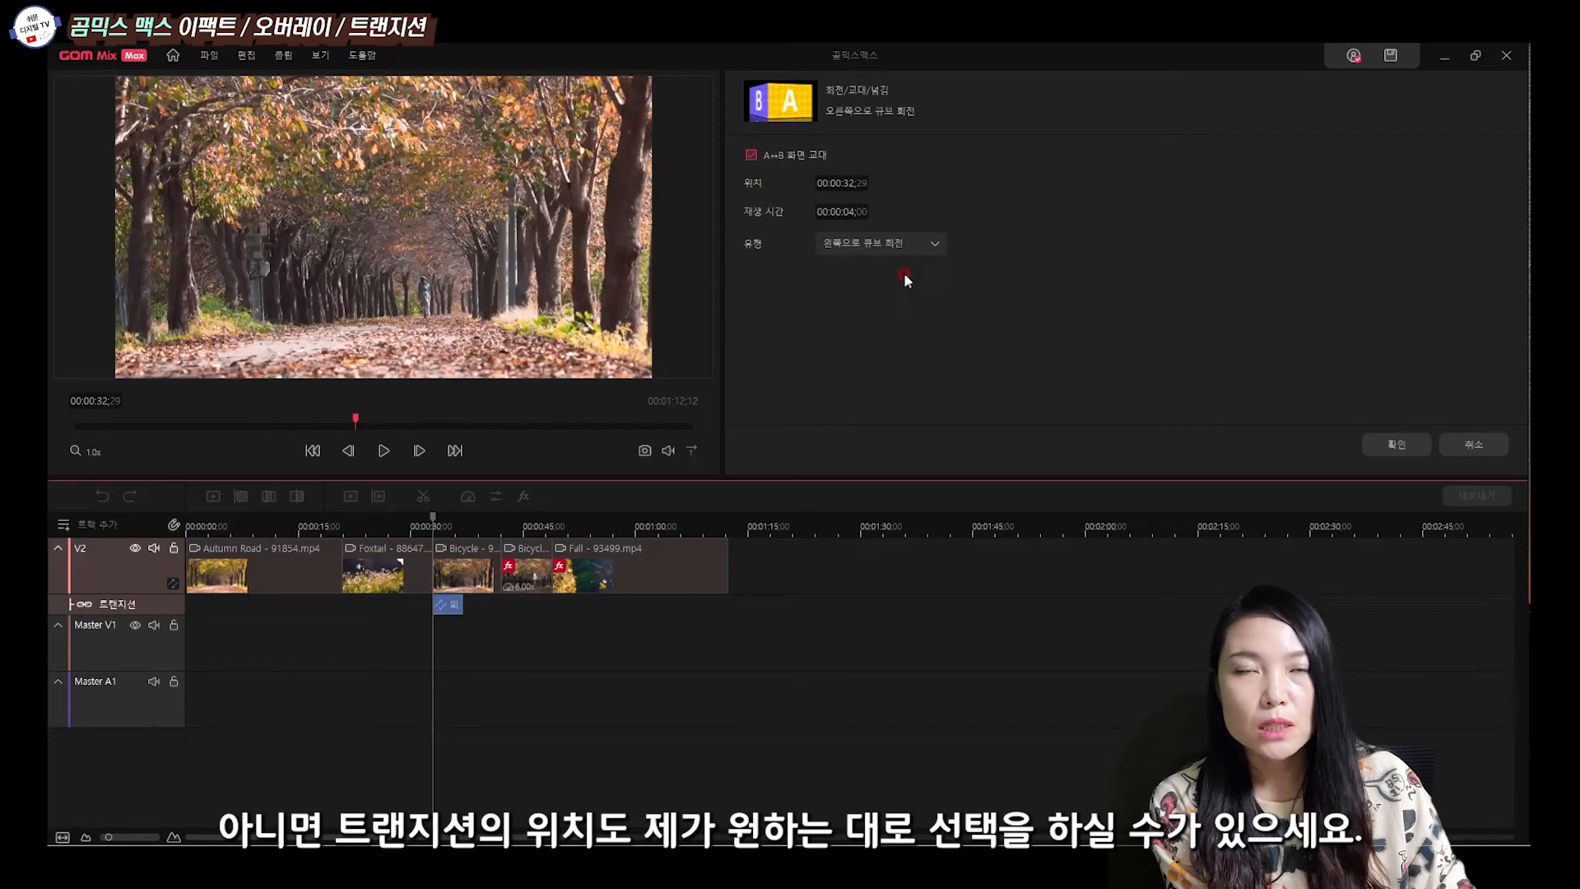
pyautogui.click(1415, 447)
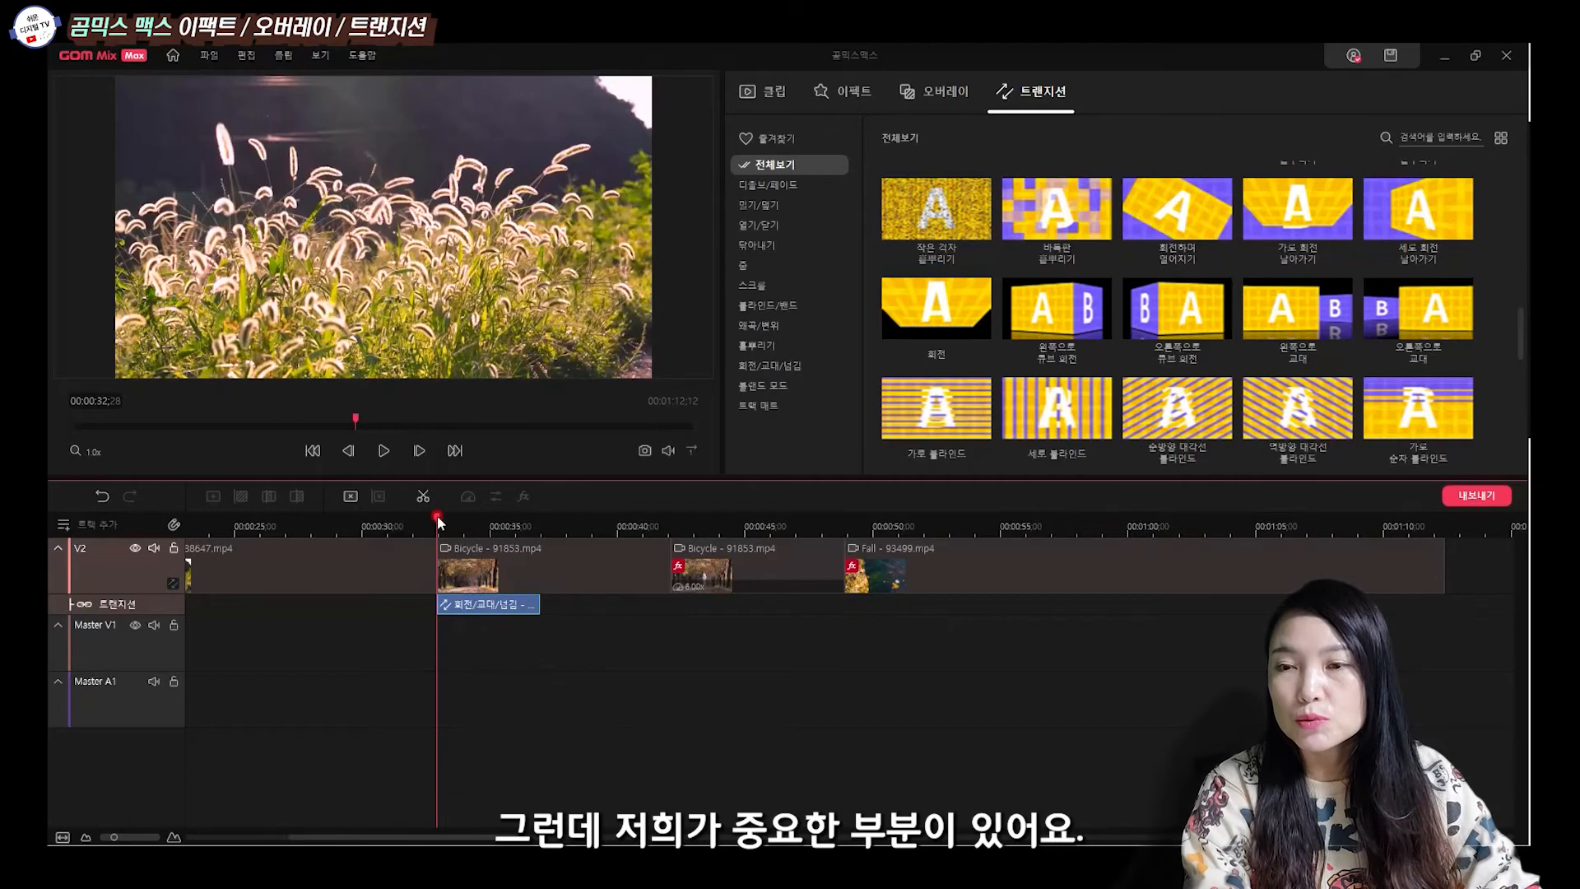
pyautogui.moveTo(437, 520); pyautogui.dragTo(427, 524)
pyautogui.click(385, 452)
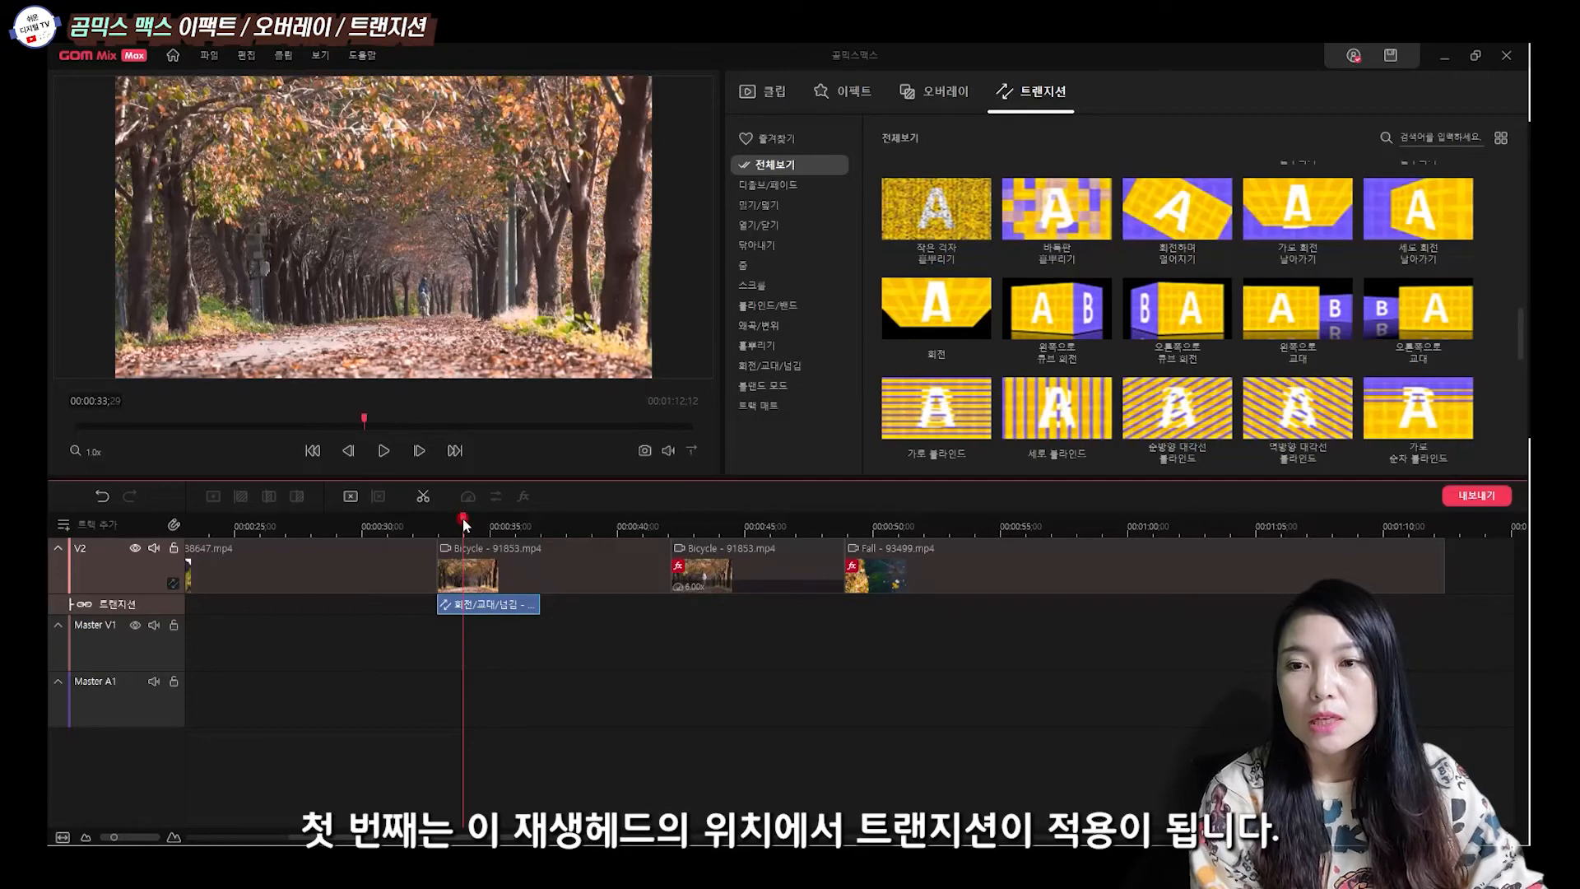
# Undo the last move of the cube rotation transition and its insertion on track V2.
pyautogui.moveTo(465, 523); pyautogui.dragTo(319, 526)
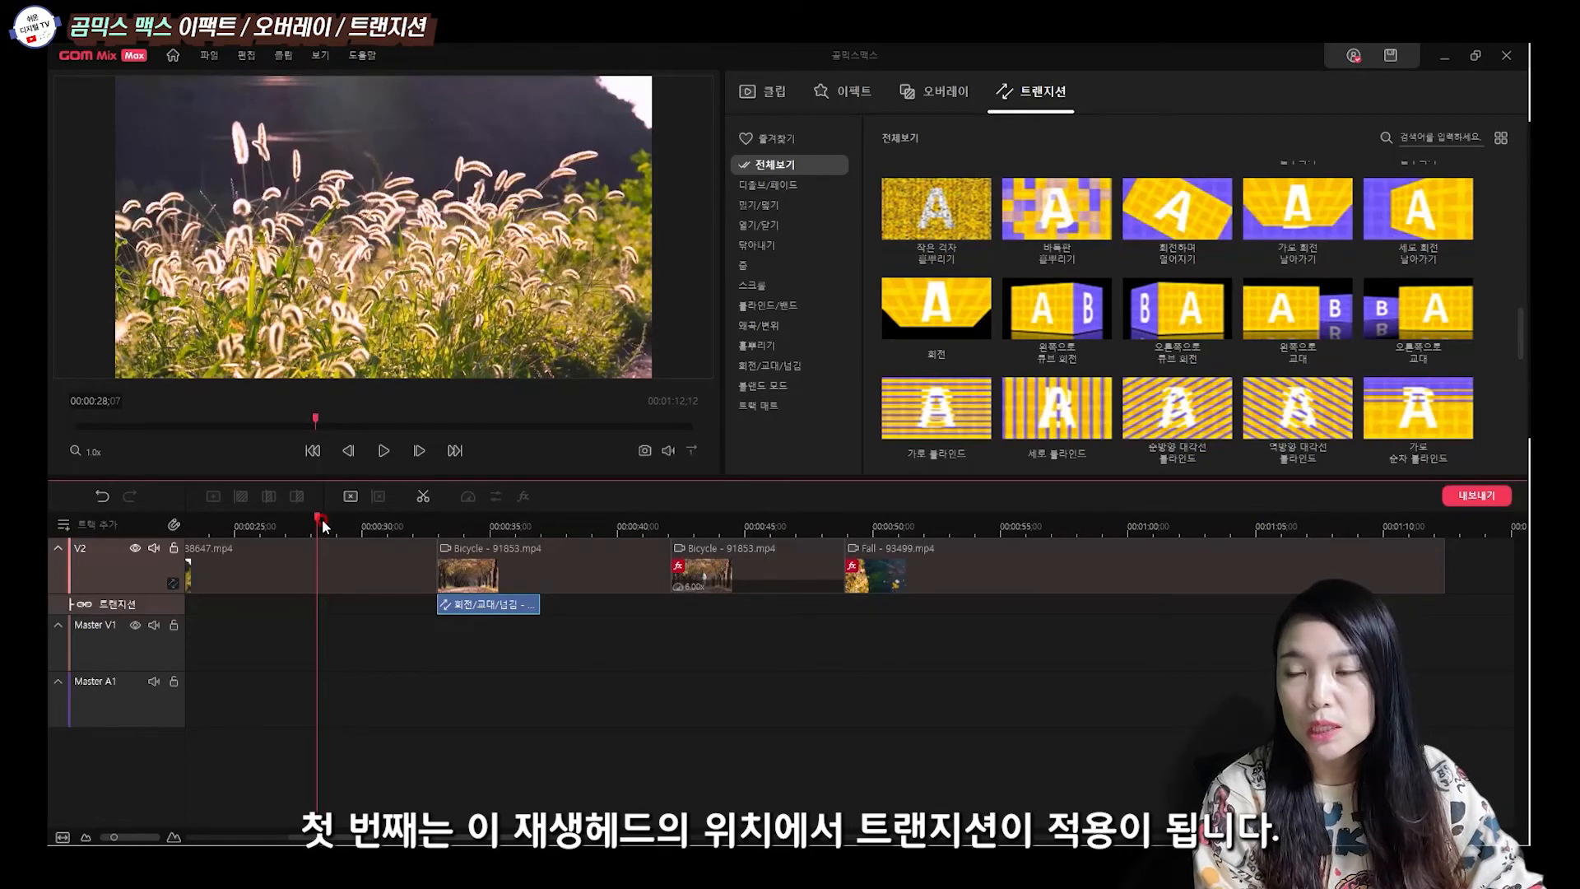
pyautogui.click(101, 502)
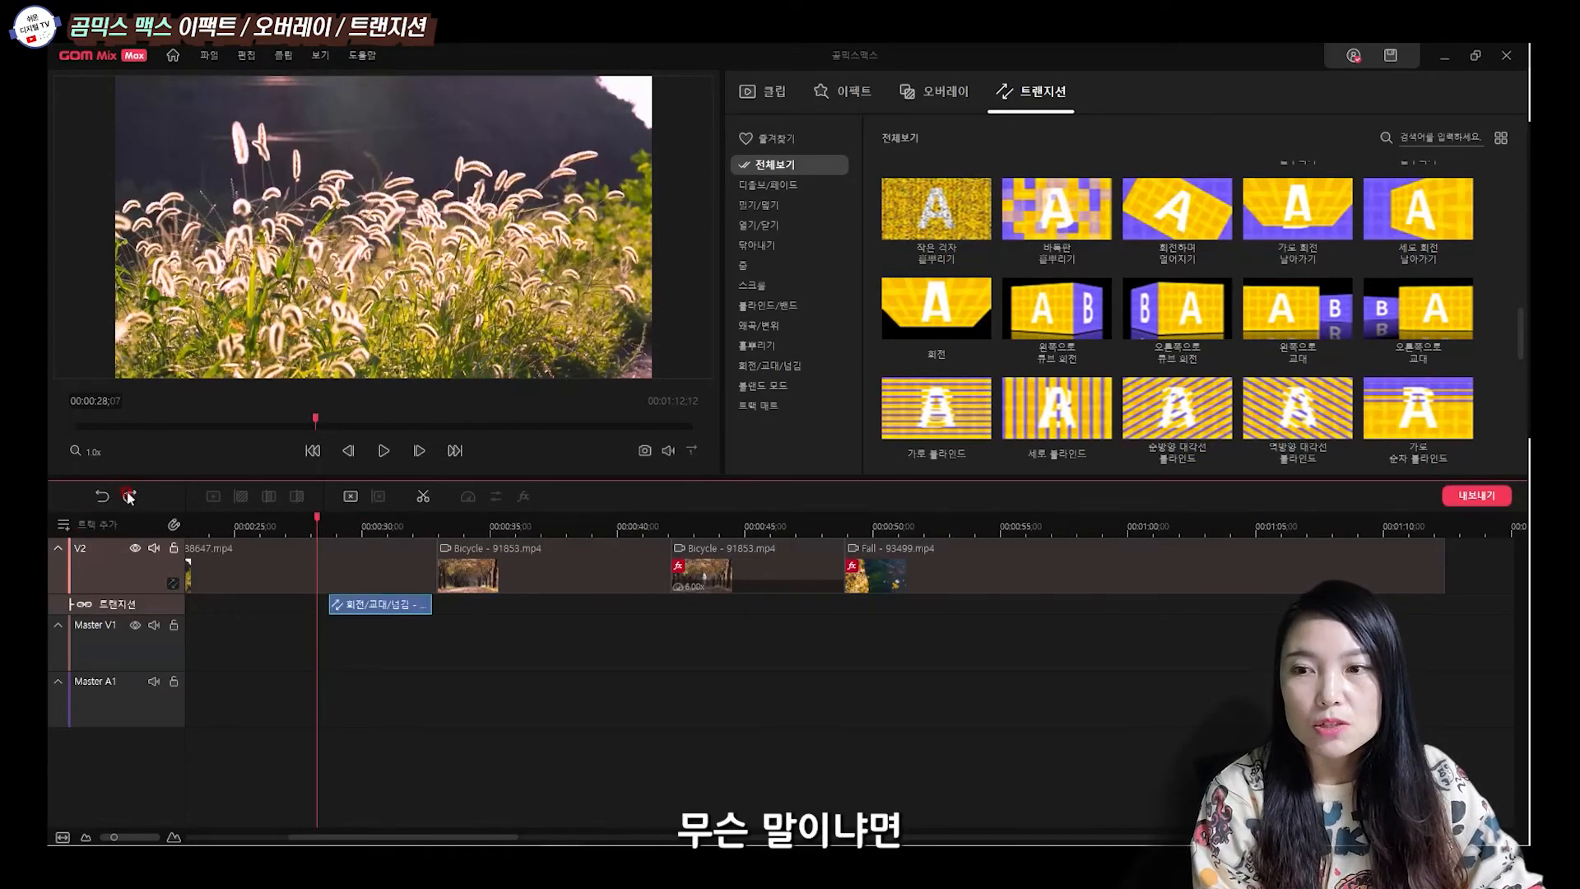
pyautogui.click(102, 497)
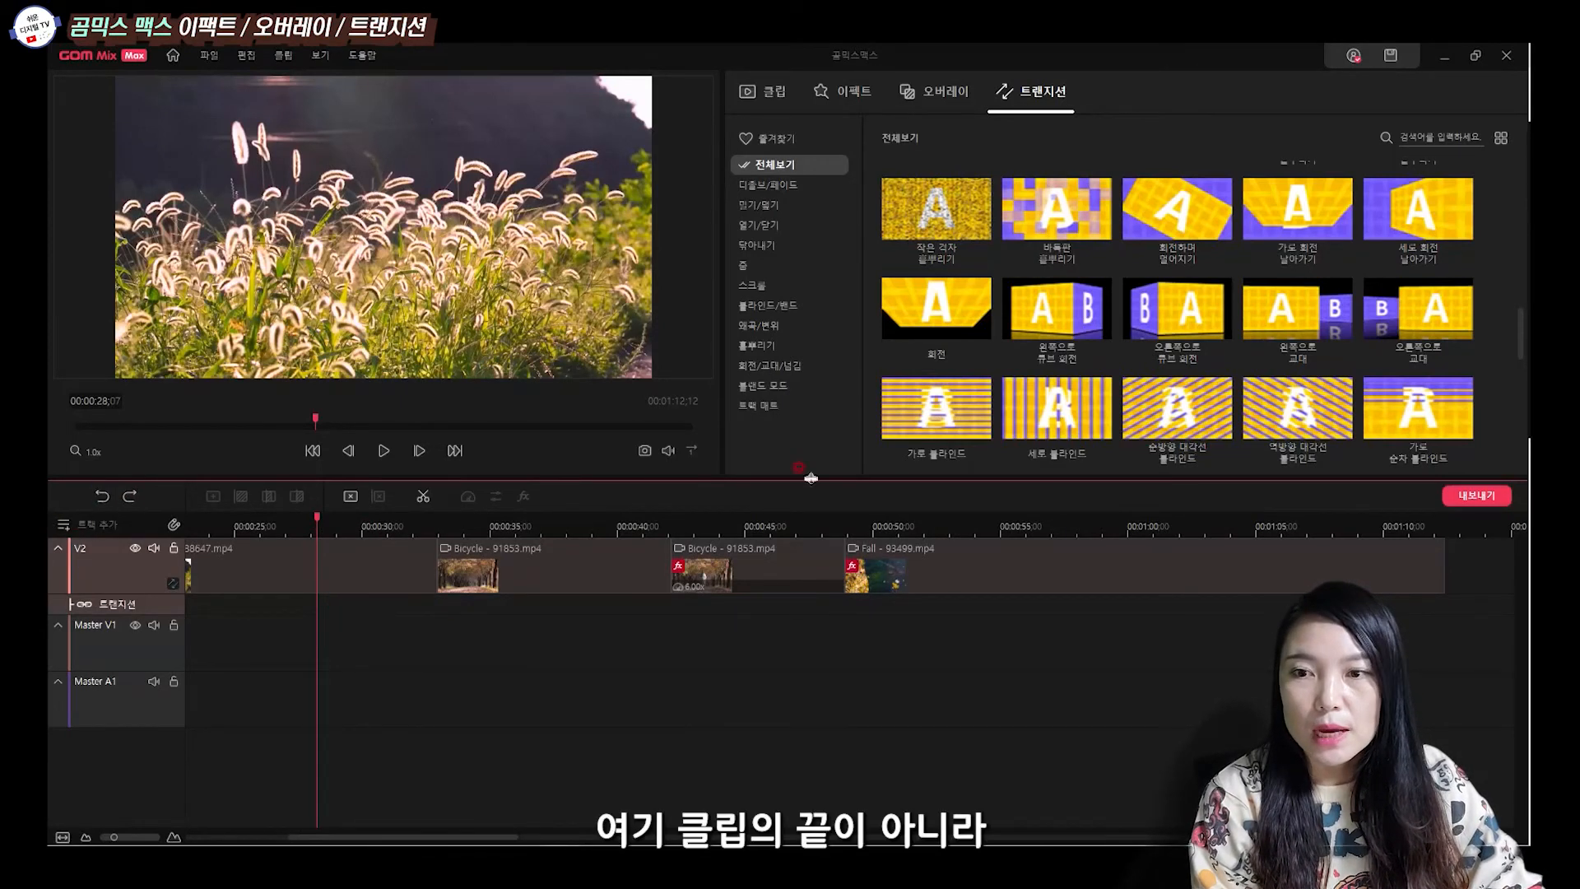
# Add the 오른쪽으로 큐브 회전 (cube rotate right) transition at 00:00:27;29, partway through the Foxtail clip on track V2, with a 4-second duration.
pyautogui.moveTo(317, 517)
pyautogui.mouseDown()
pyautogui.moveTo(438, 515)
pyautogui.moveTo(310, 526)
pyautogui.mouseUp()
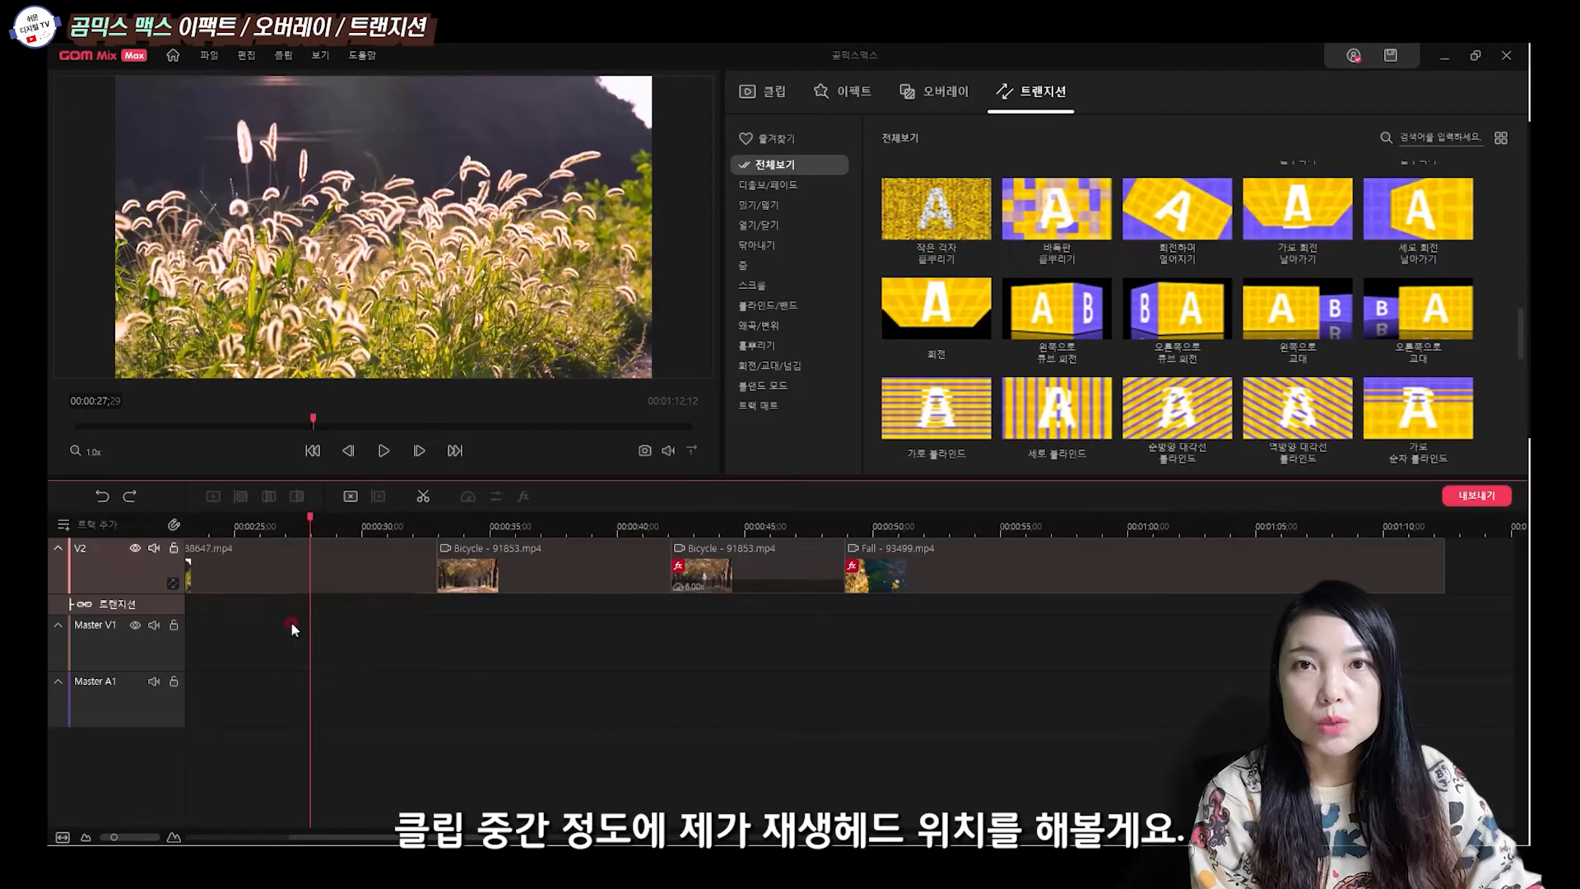
pyautogui.doubleClick(1193, 313)
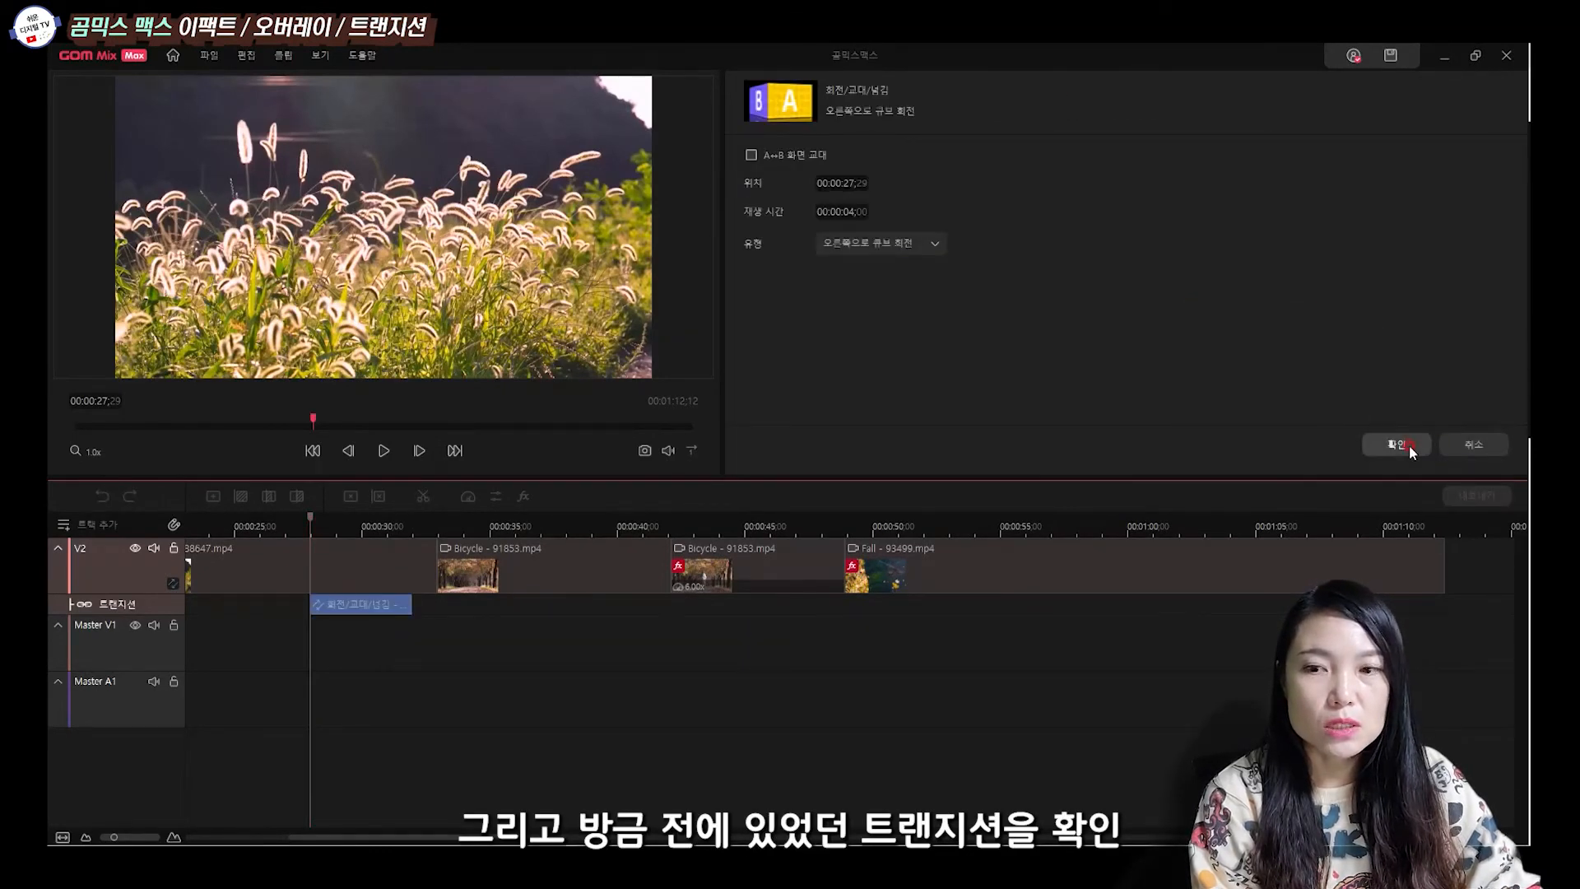
pyautogui.click(1409, 446)
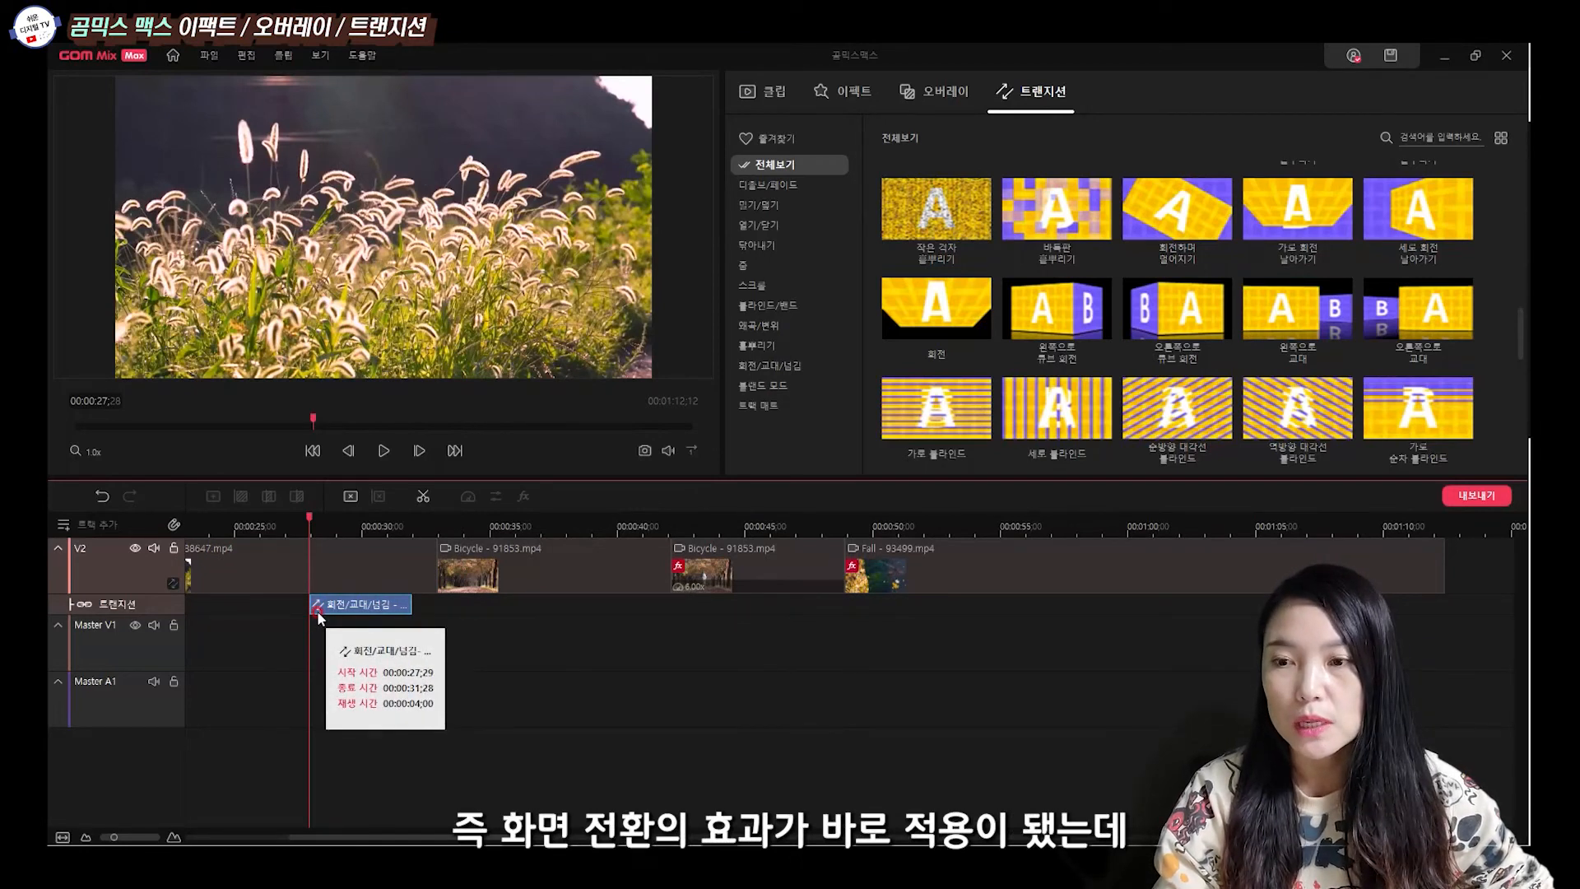
# Play back the transition in the middle of the Foxtail clip and return the playhead to about 00:00:28;00.
pyautogui.click(384, 451)
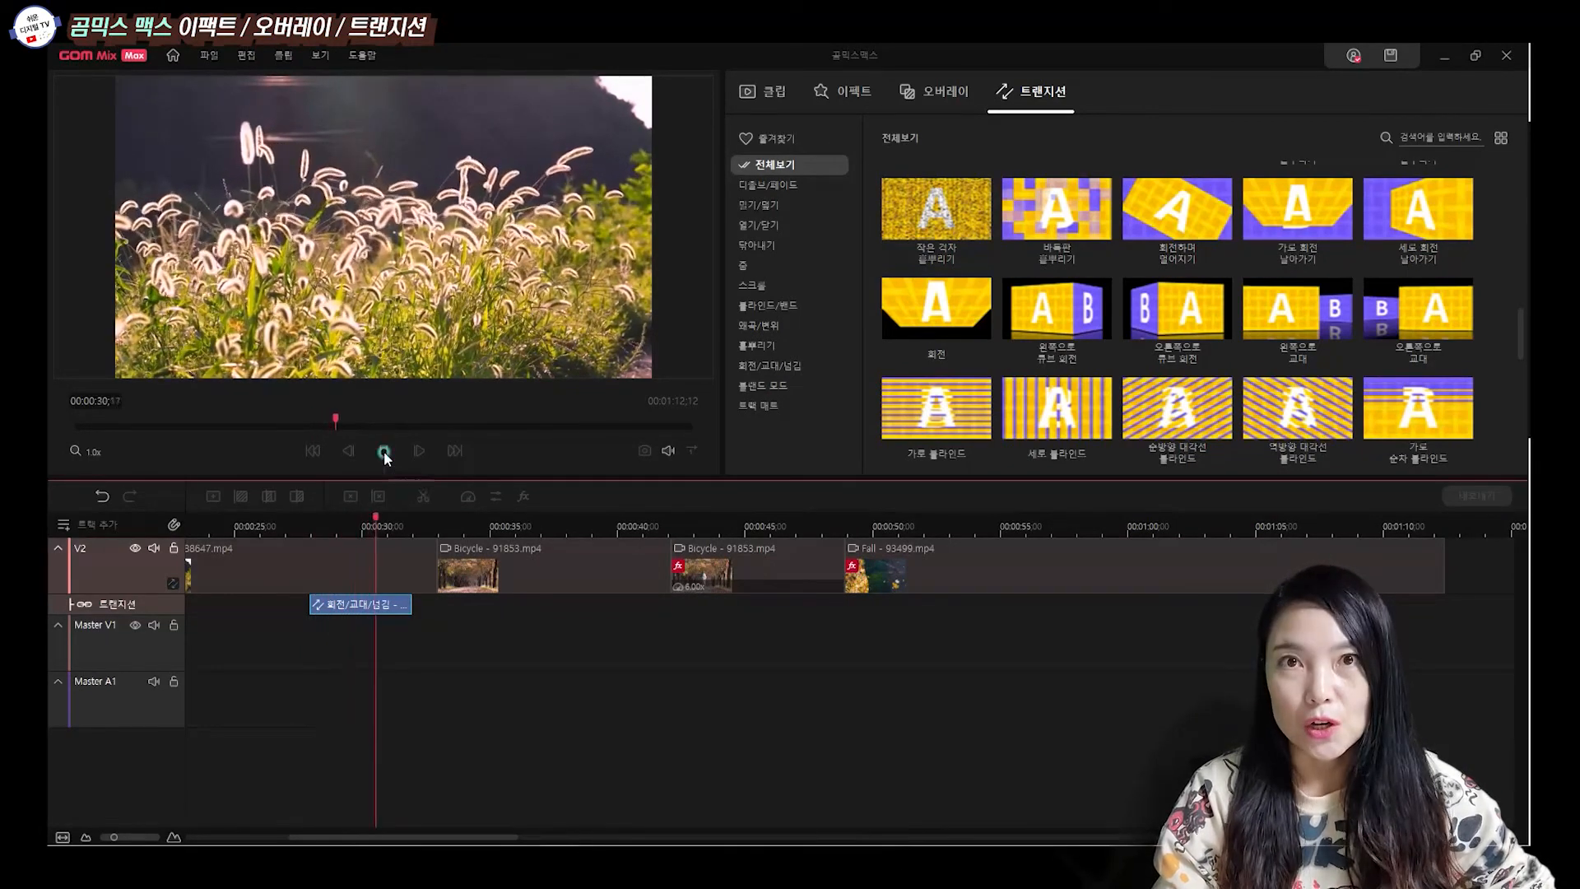
pyautogui.click(384, 451)
pyautogui.moveTo(381, 524); pyautogui.dragTo(310, 530)
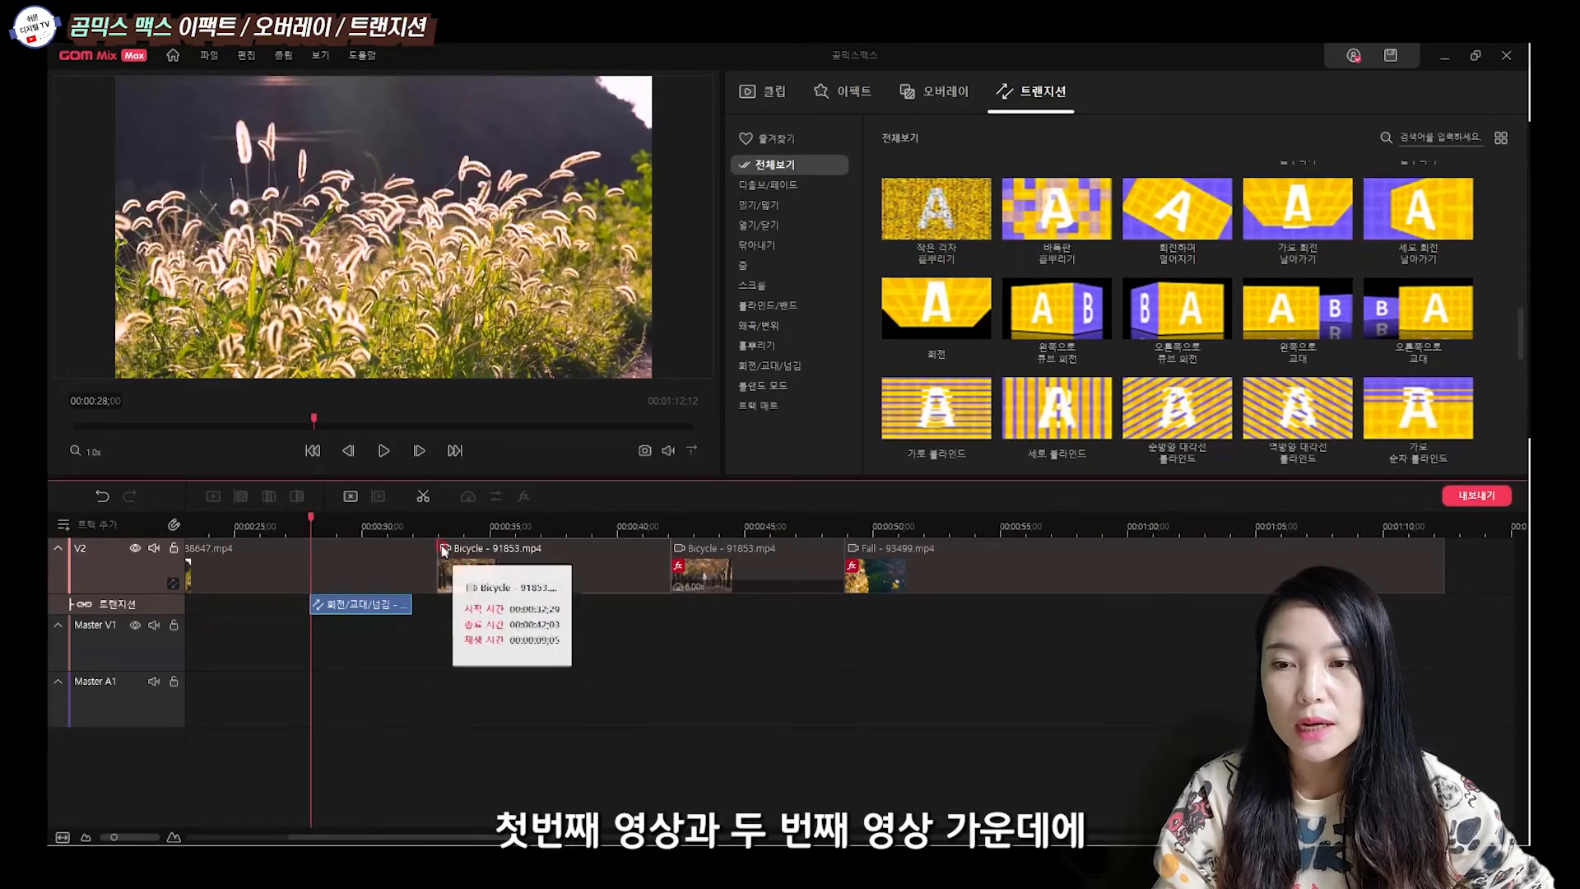
# Shift the cube rotation transition on track V2 so that it ends exactly at the end of the Foxtail clip.
pyautogui.click(395, 606)
pyautogui.moveTo(404, 612); pyautogui.dragTo(416, 613)
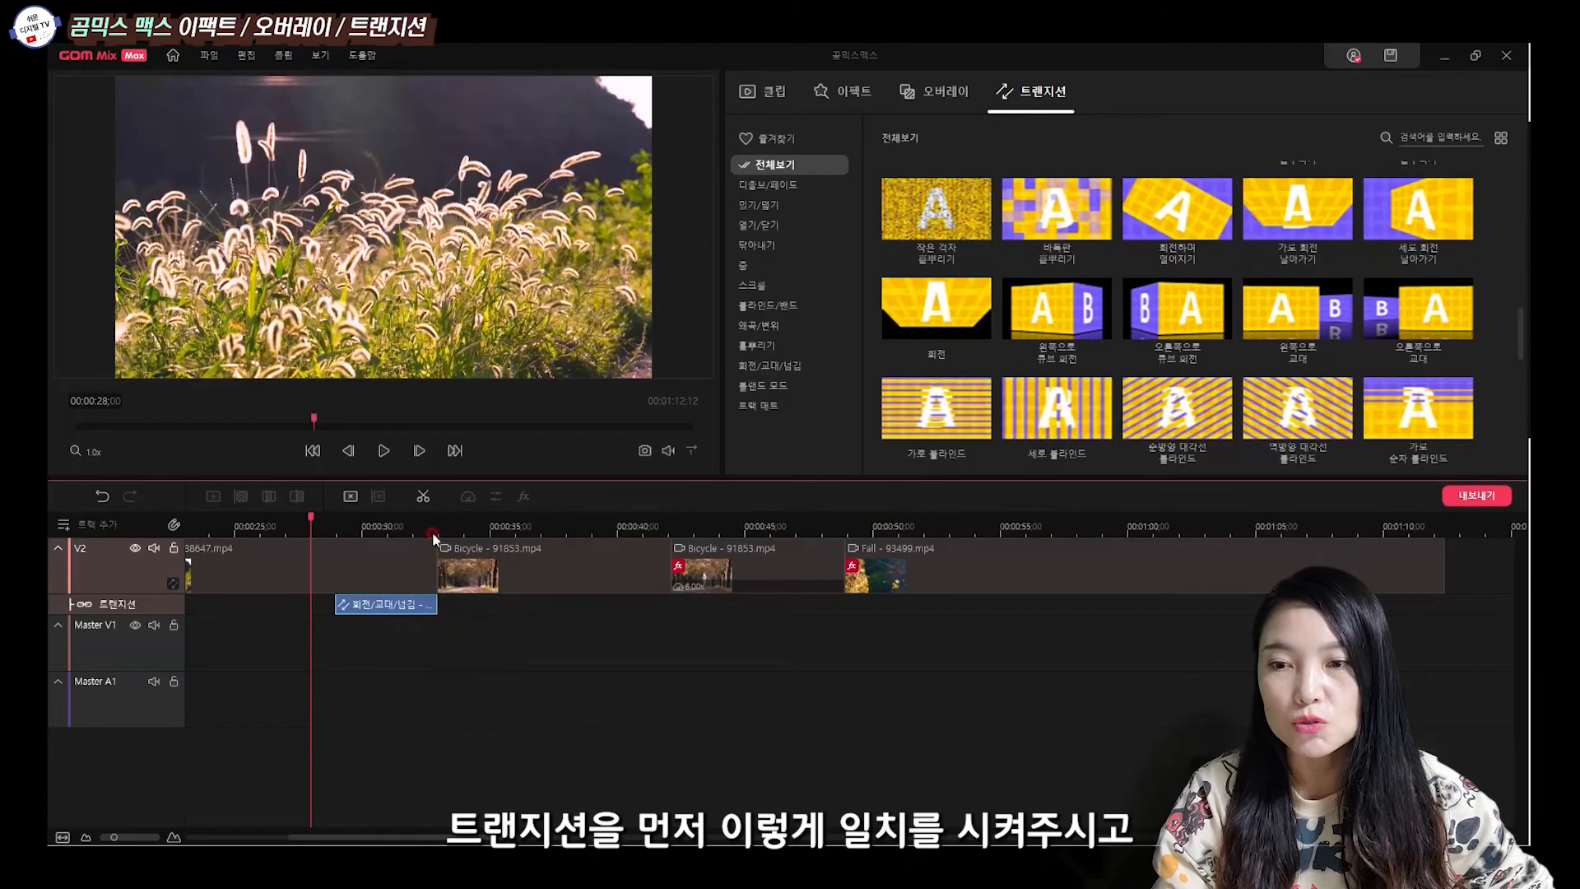
pyautogui.click(438, 643)
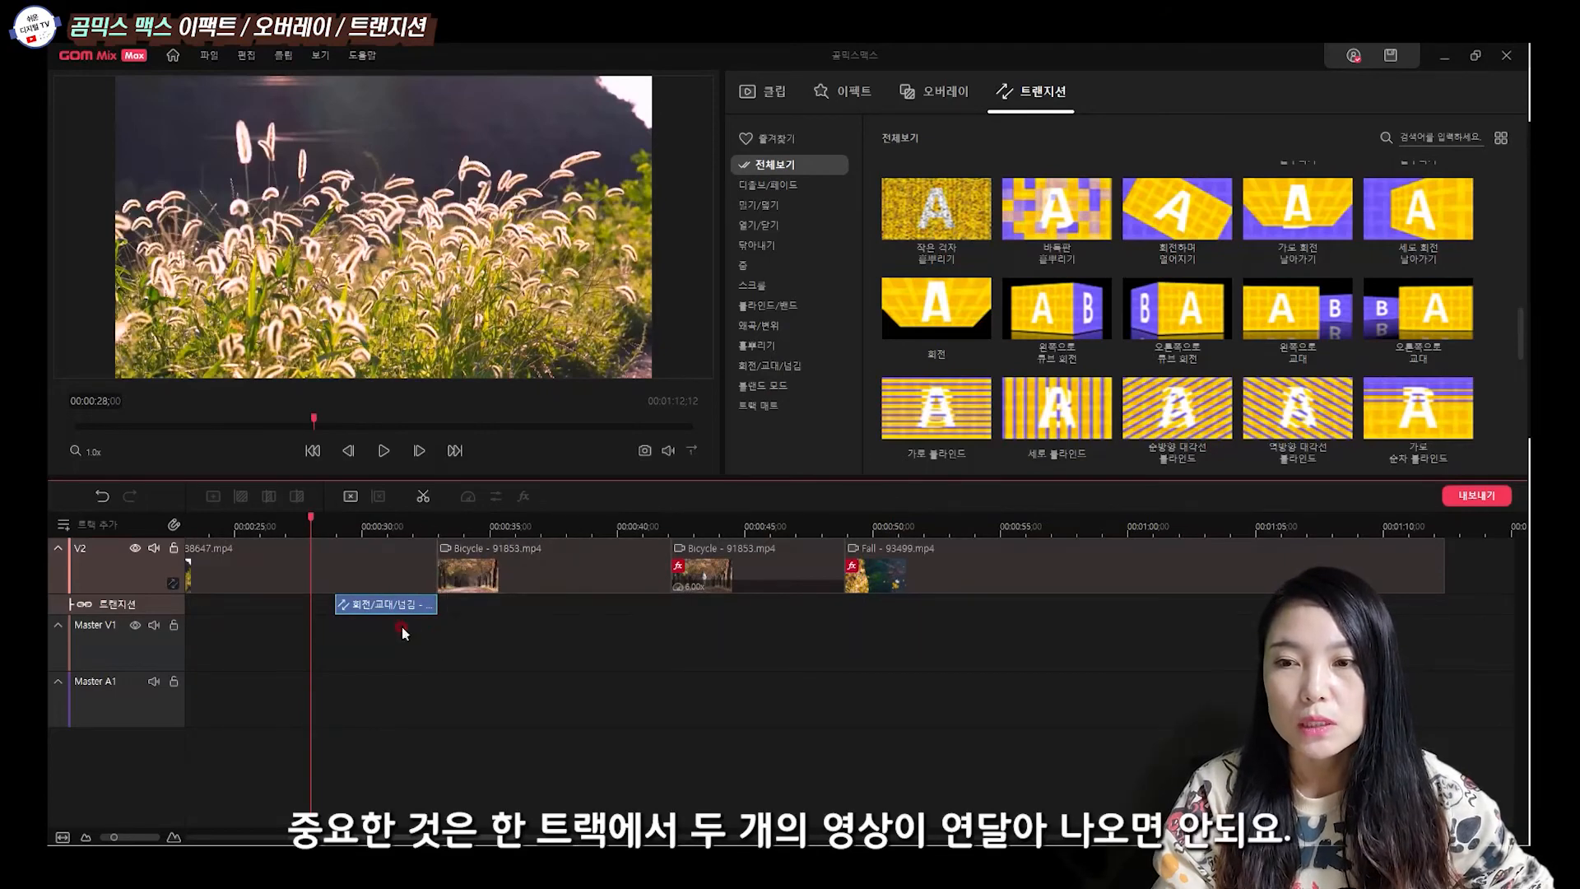
# Move the normal-speed Bicycle clip from V2 to Master V1, aligned with the transition's start, and play the transition through.
pyautogui.click(467, 566)
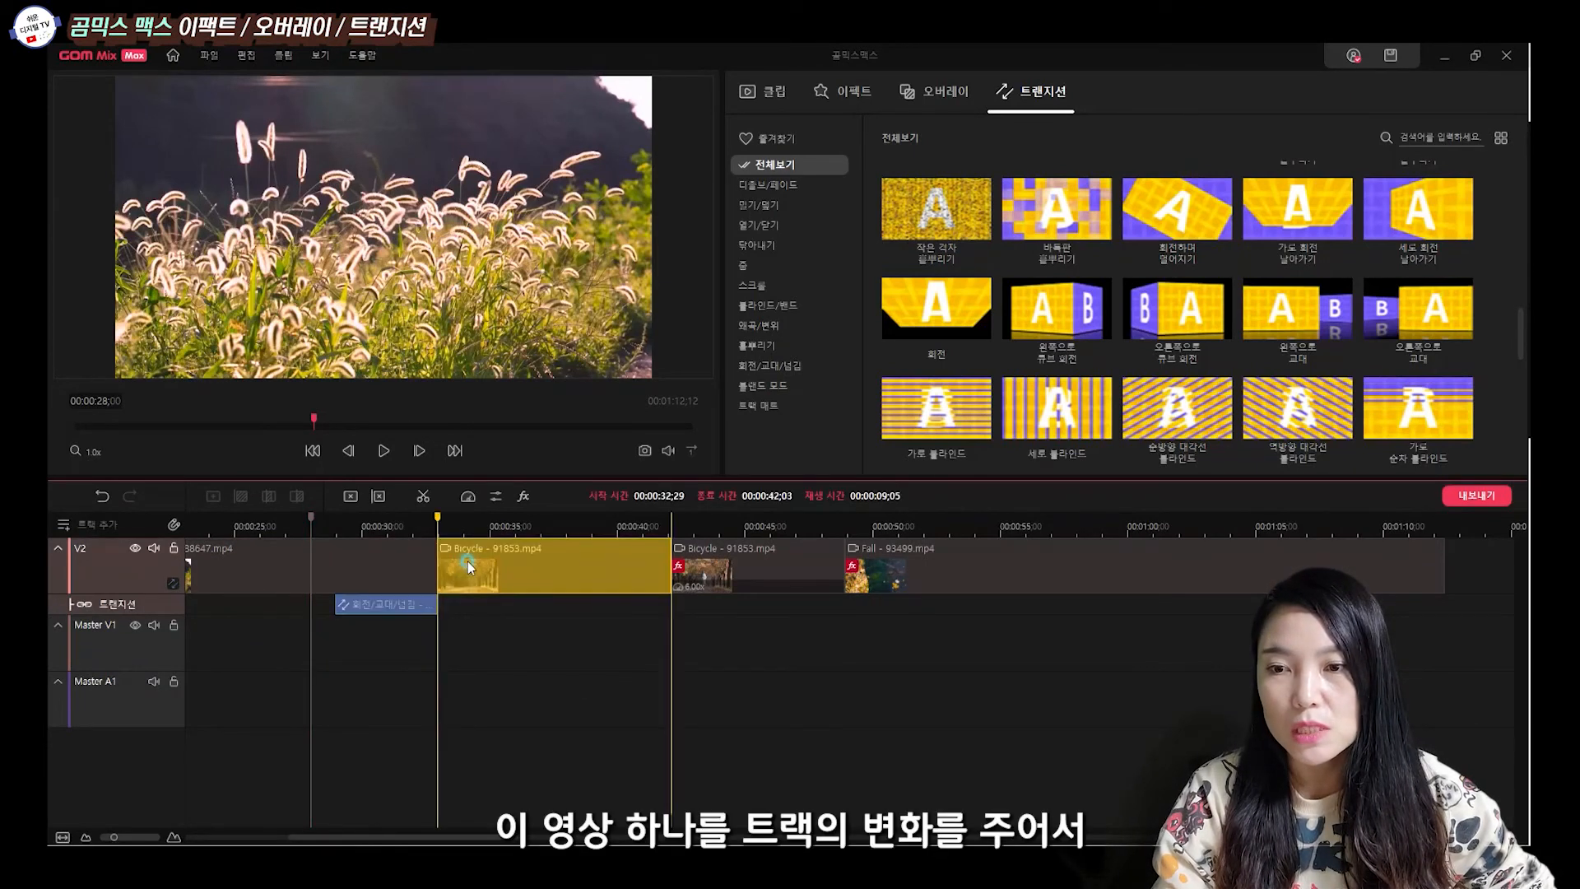
pyautogui.moveTo(467, 566); pyautogui.dragTo(368, 625)
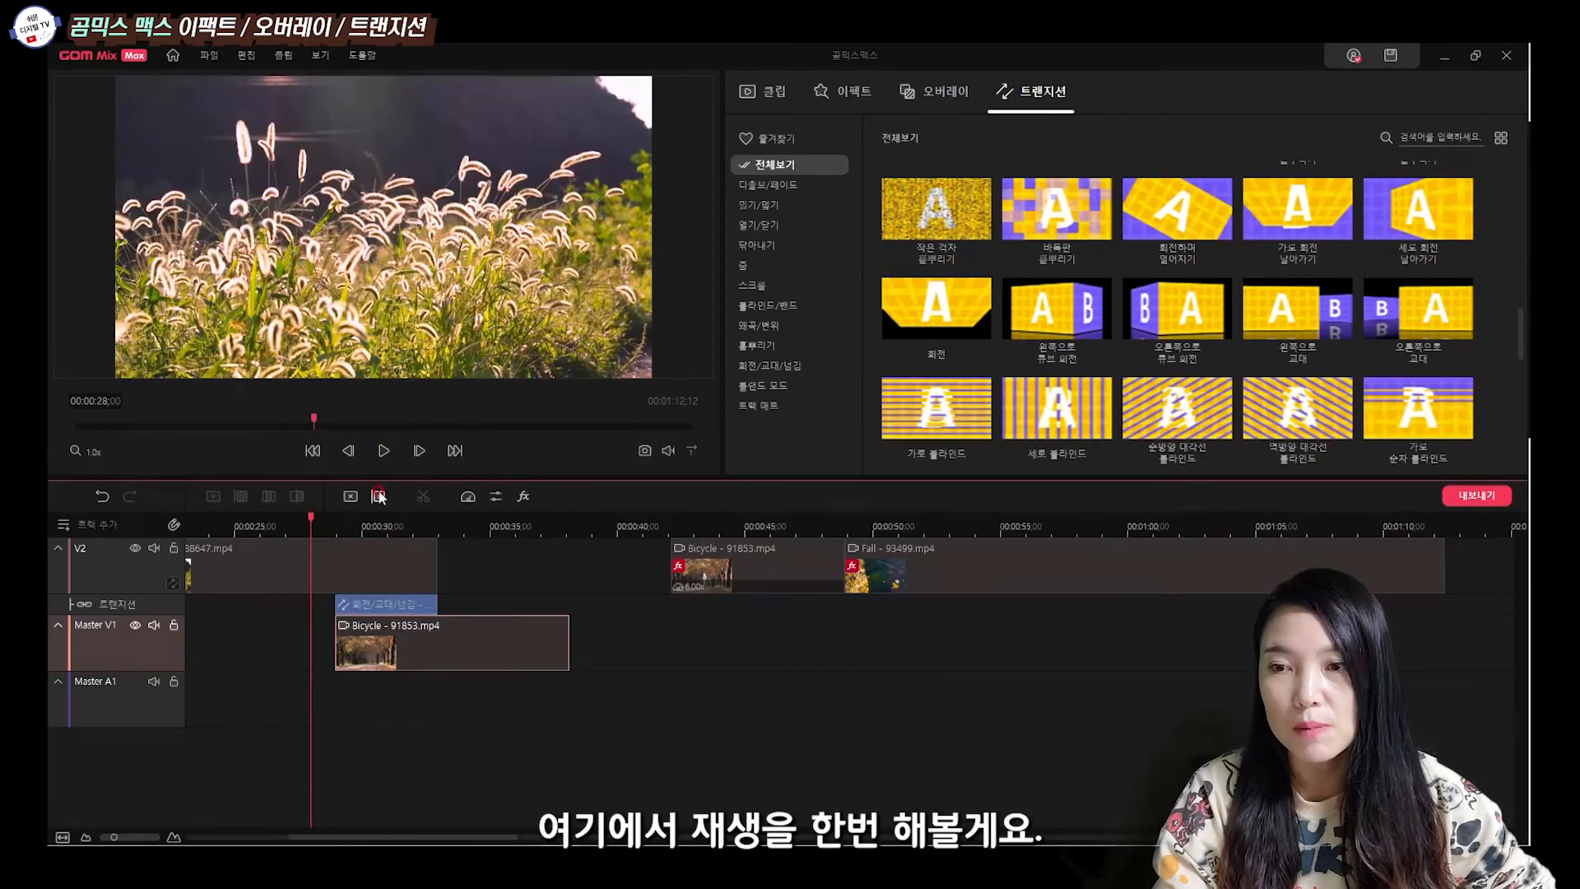
pyautogui.click(385, 452)
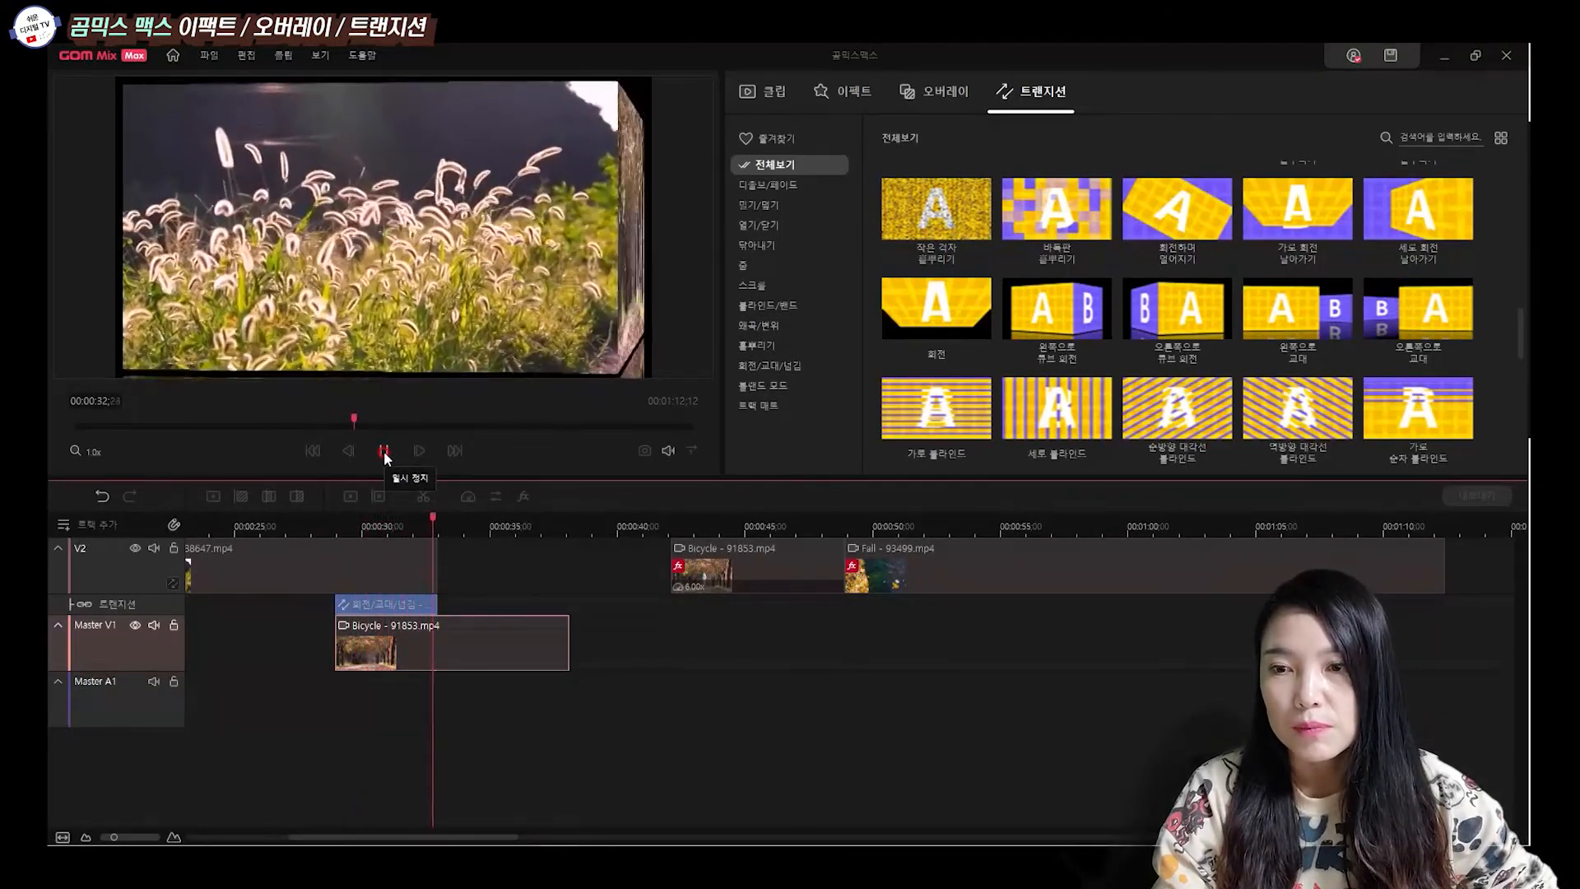
pyautogui.click(384, 452)
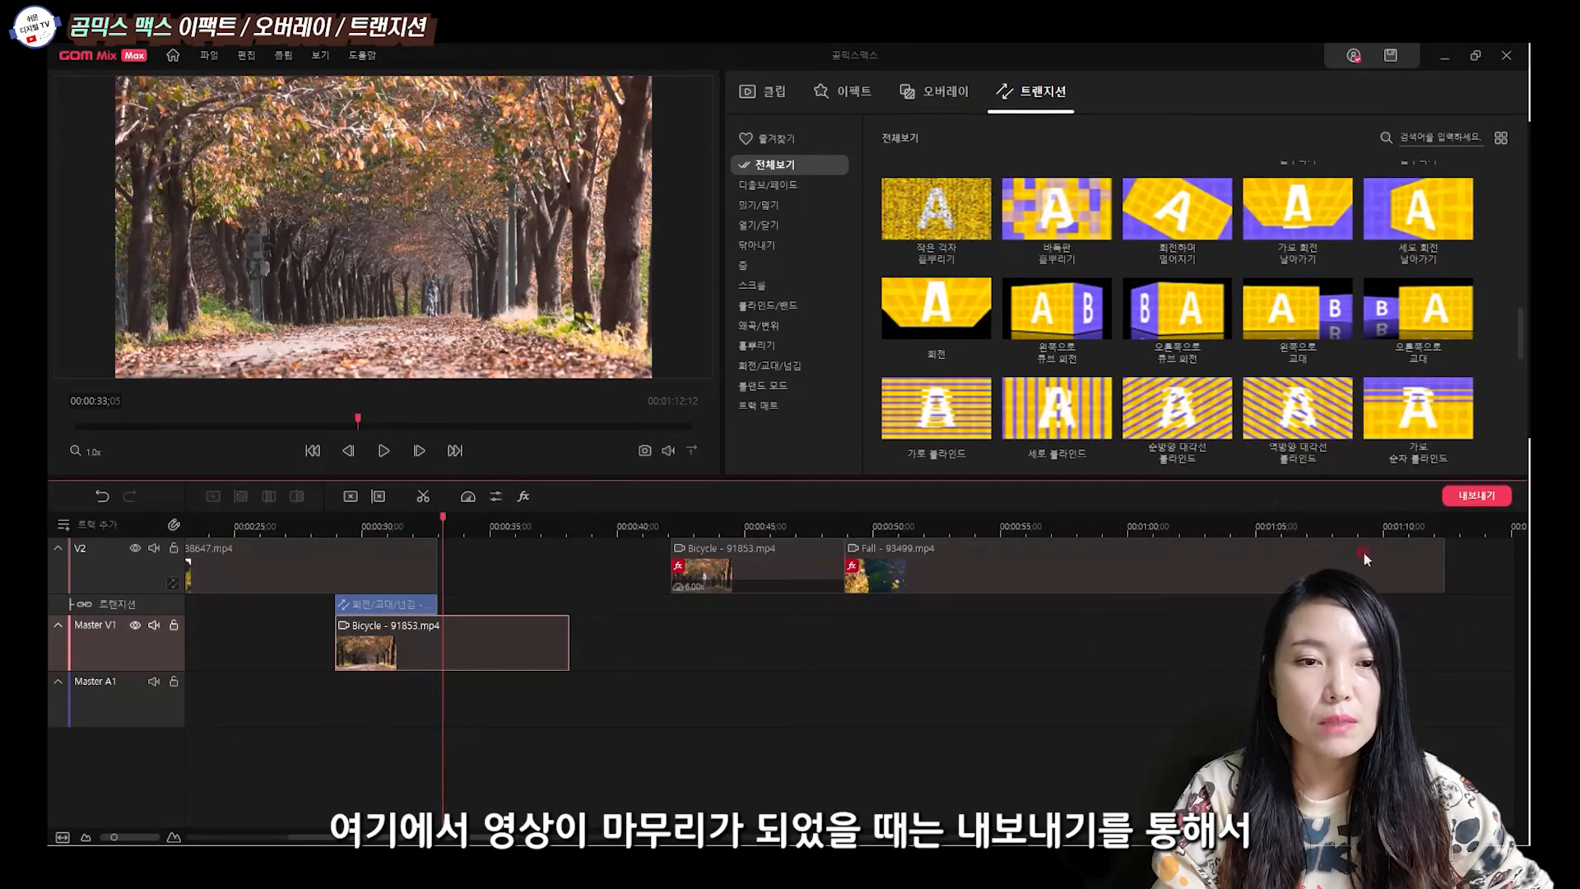
# Set up the video export with the 고화질 1080P FHD preset and mp4 format, viewing the preset-saving dialog without saving.
pyautogui.click(1472, 496)
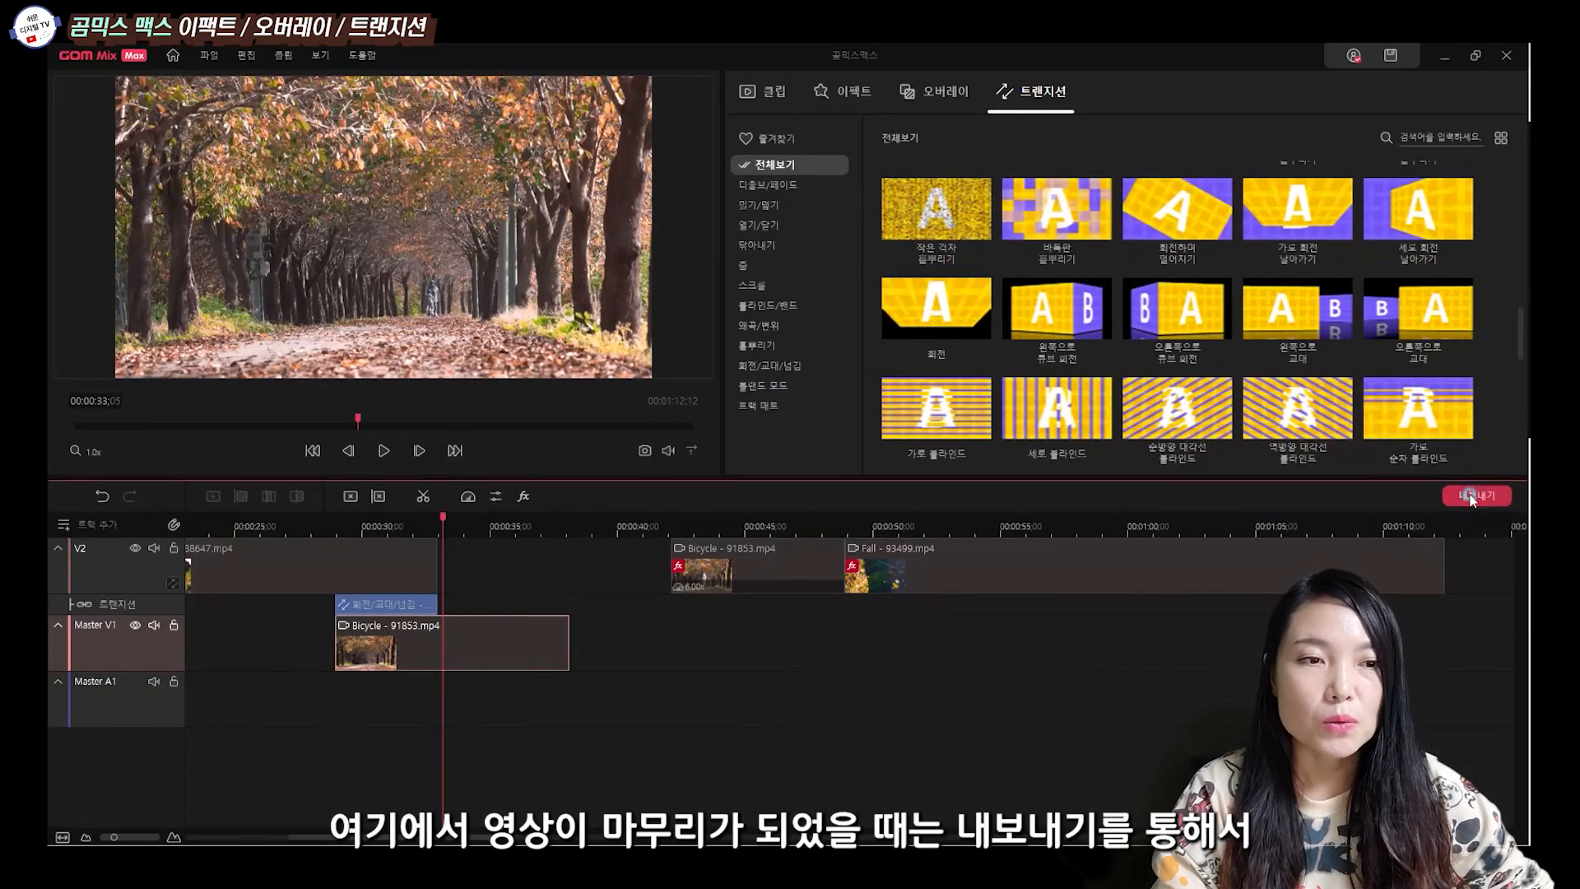
pyautogui.click(552, 288)
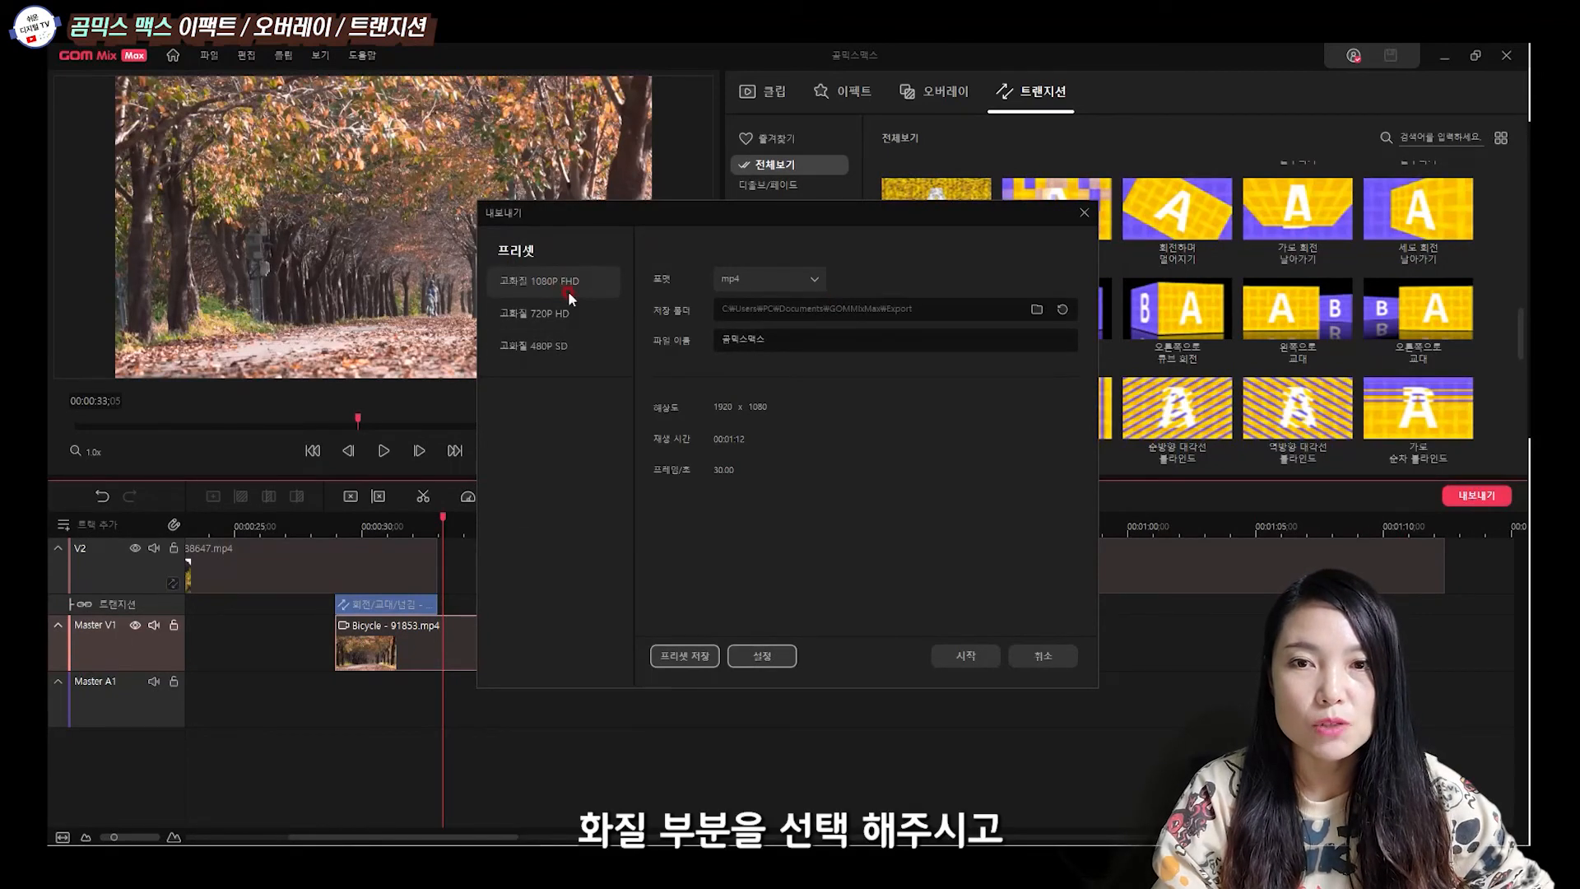
pyautogui.click(804, 282)
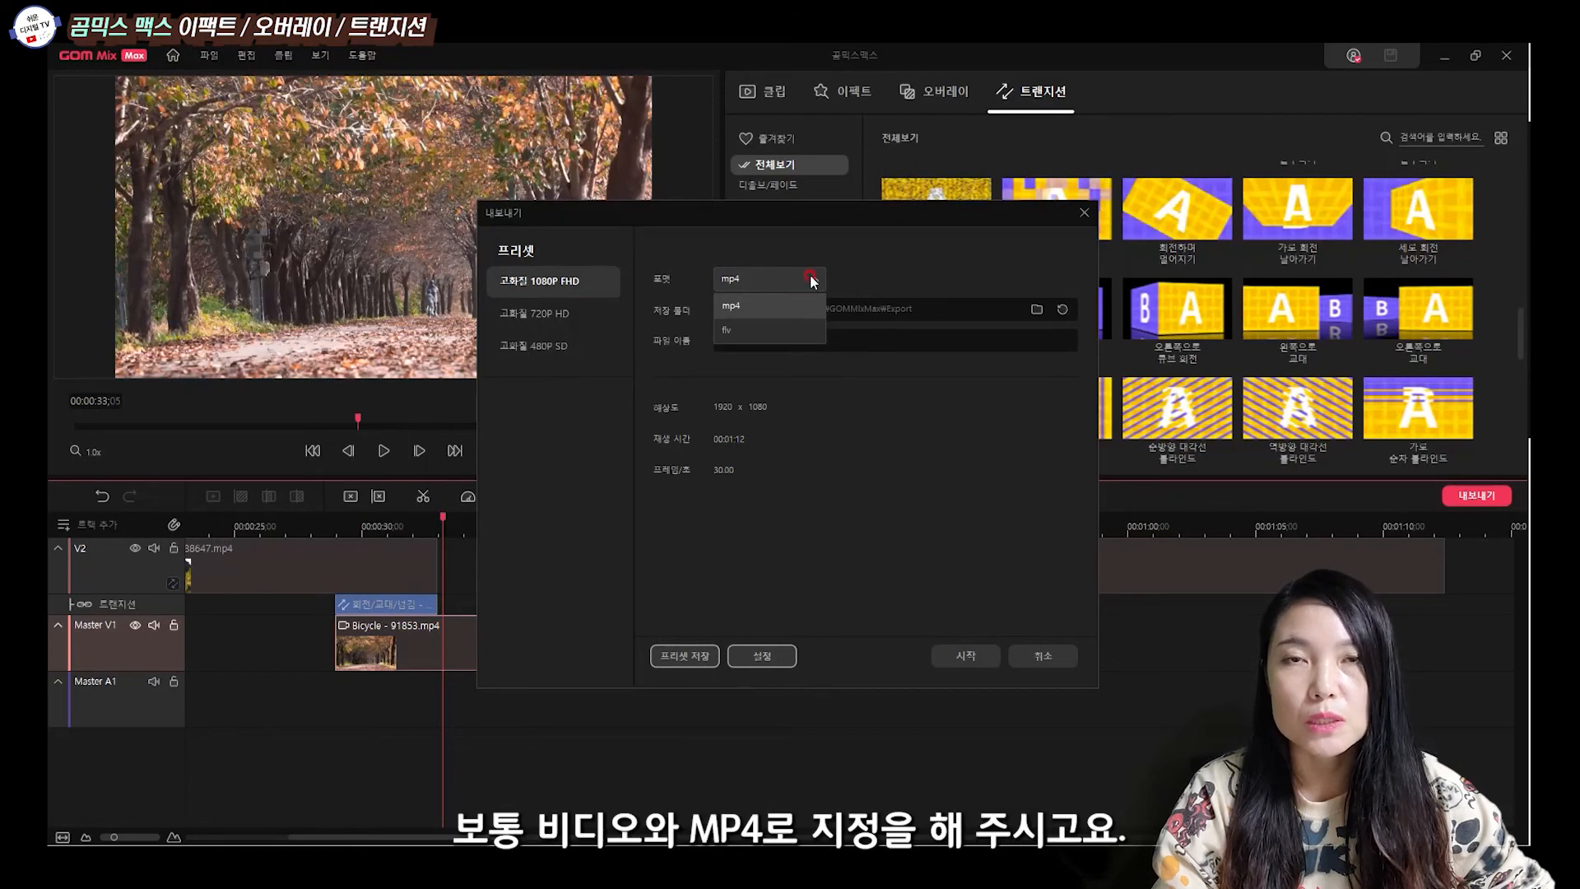
pyautogui.click(811, 280)
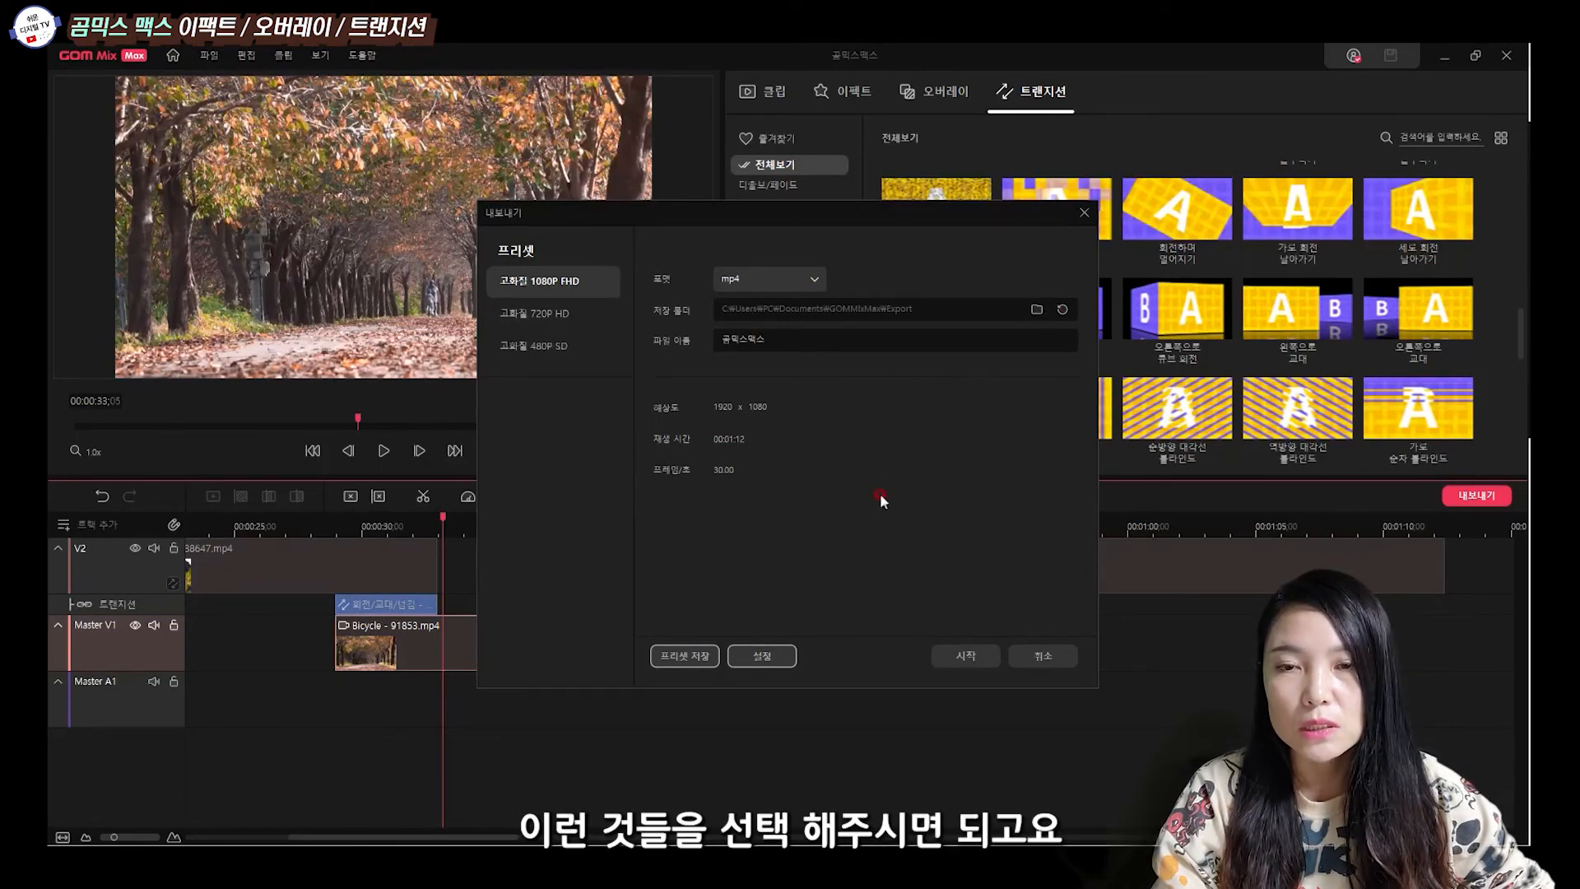
pyautogui.click(682, 662)
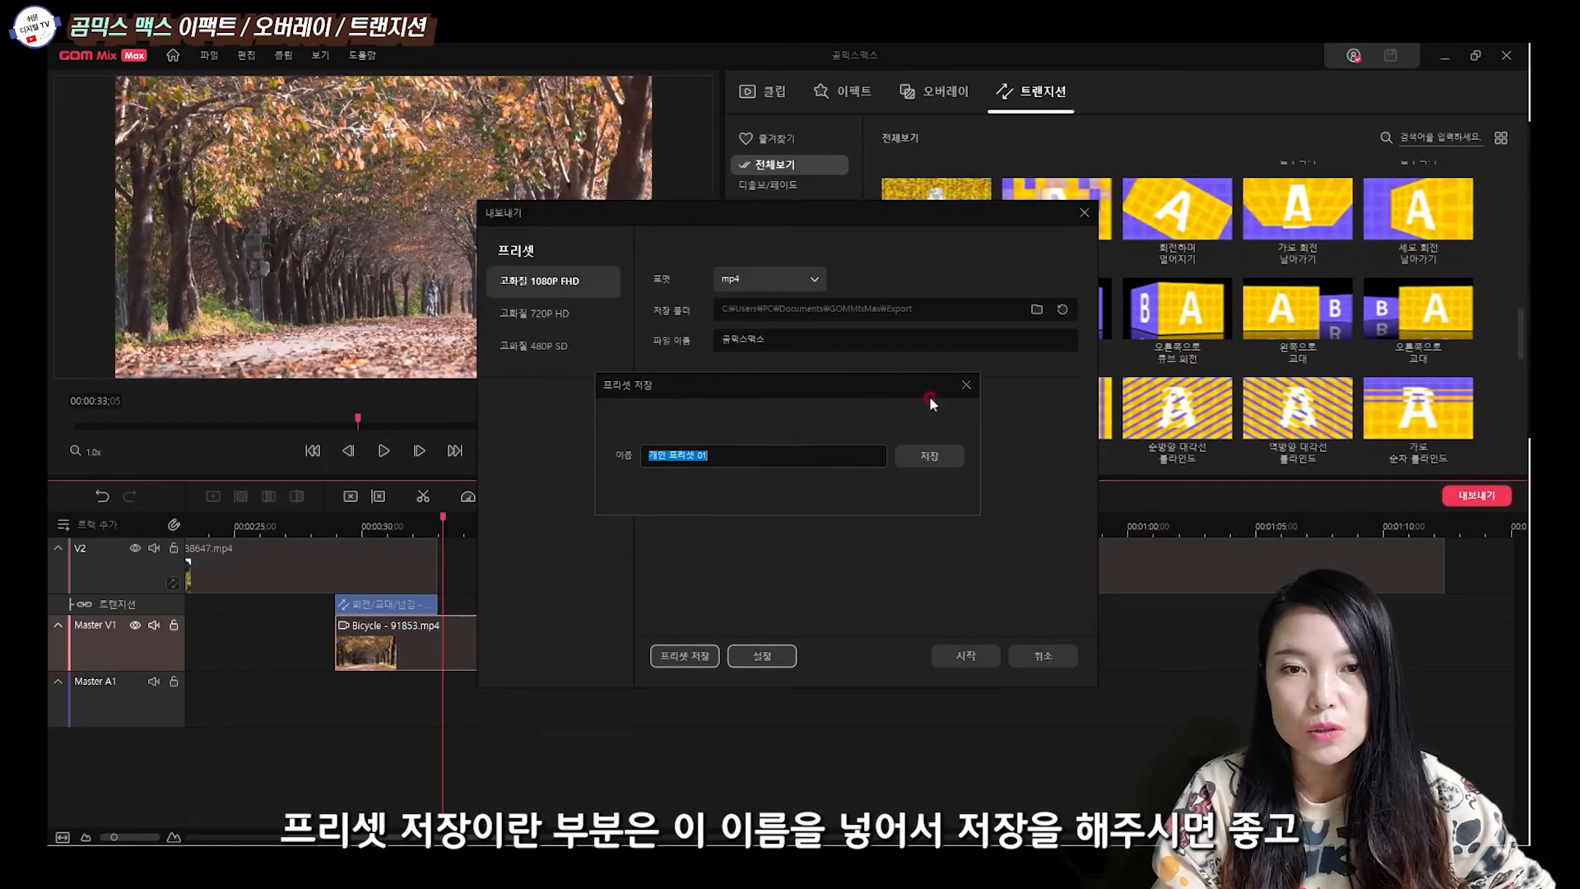
pyautogui.click(970, 386)
# Review and apply the export's video, audio and quality settings unchanged, and start encoding the video.
pyautogui.click(760, 656)
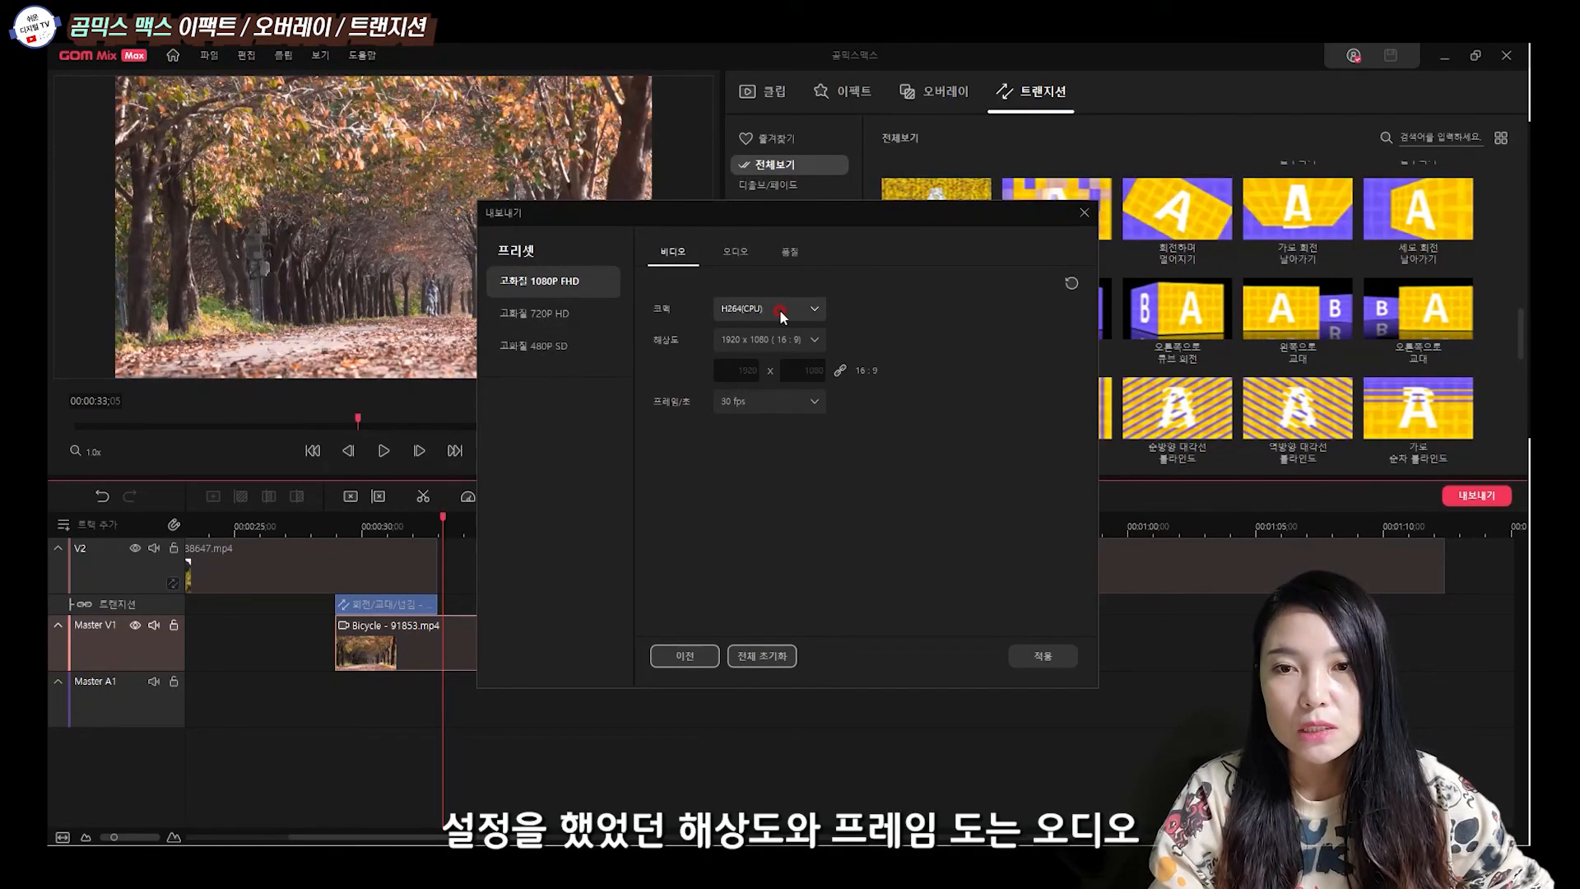
pyautogui.click(725, 253)
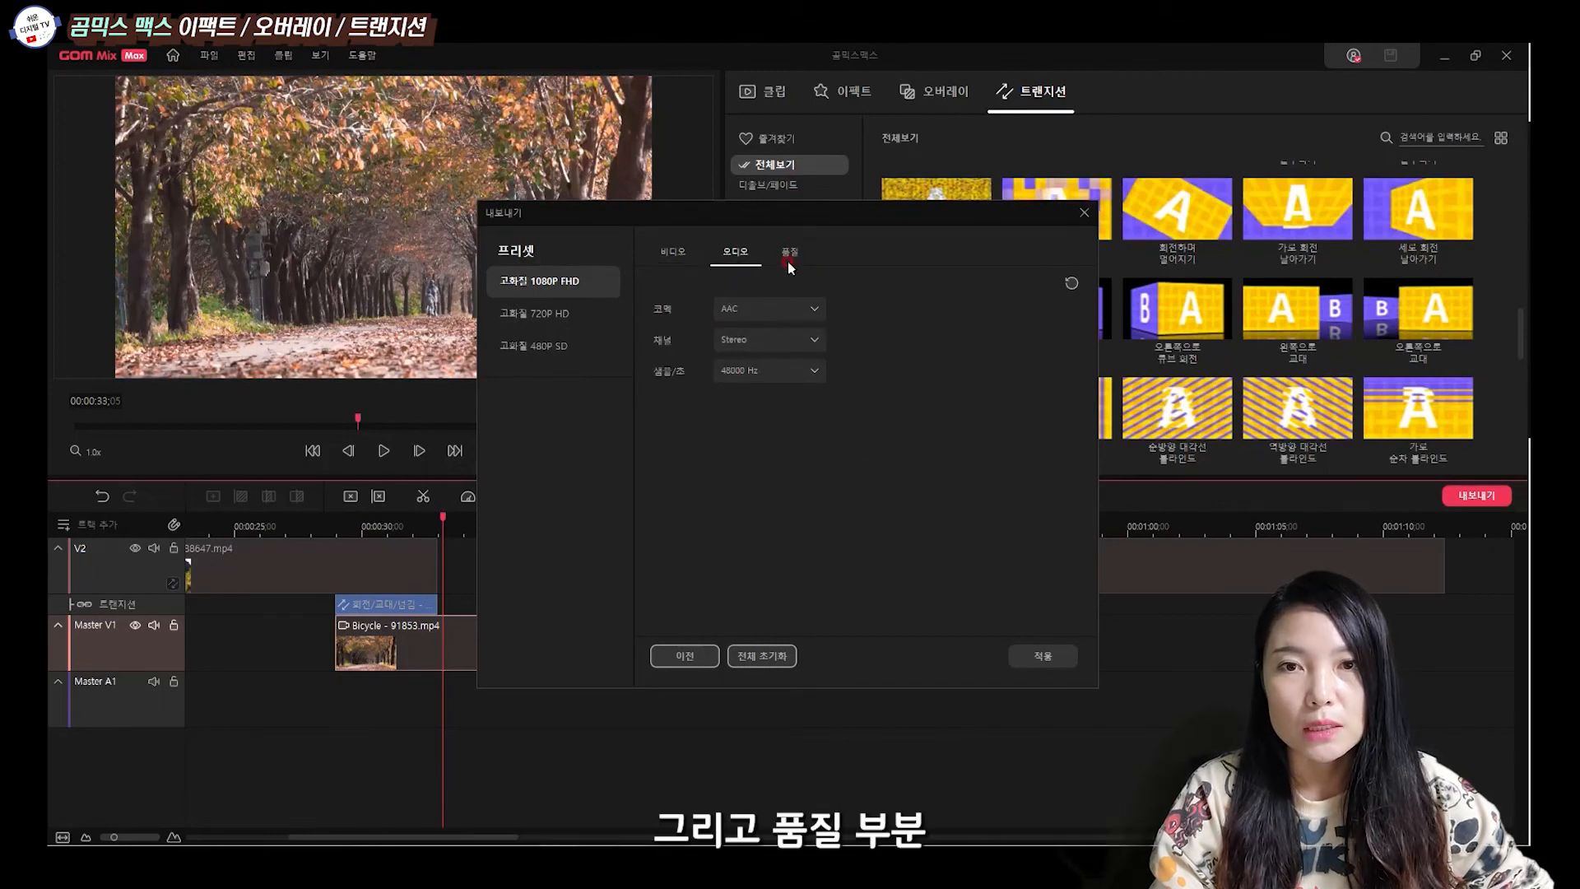
pyautogui.click(791, 253)
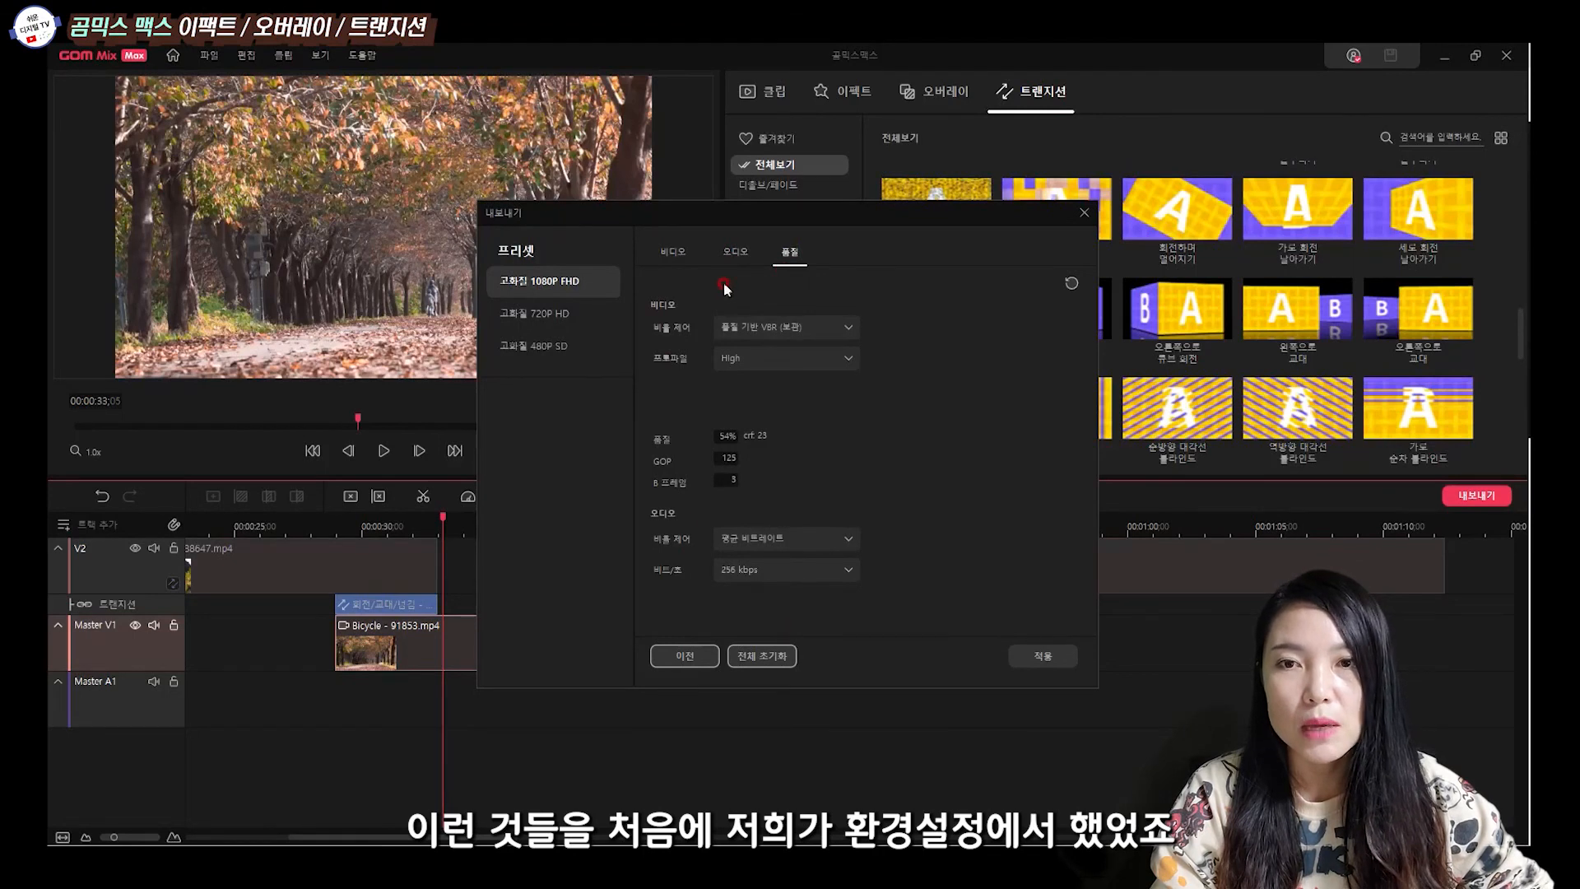
pyautogui.click(668, 258)
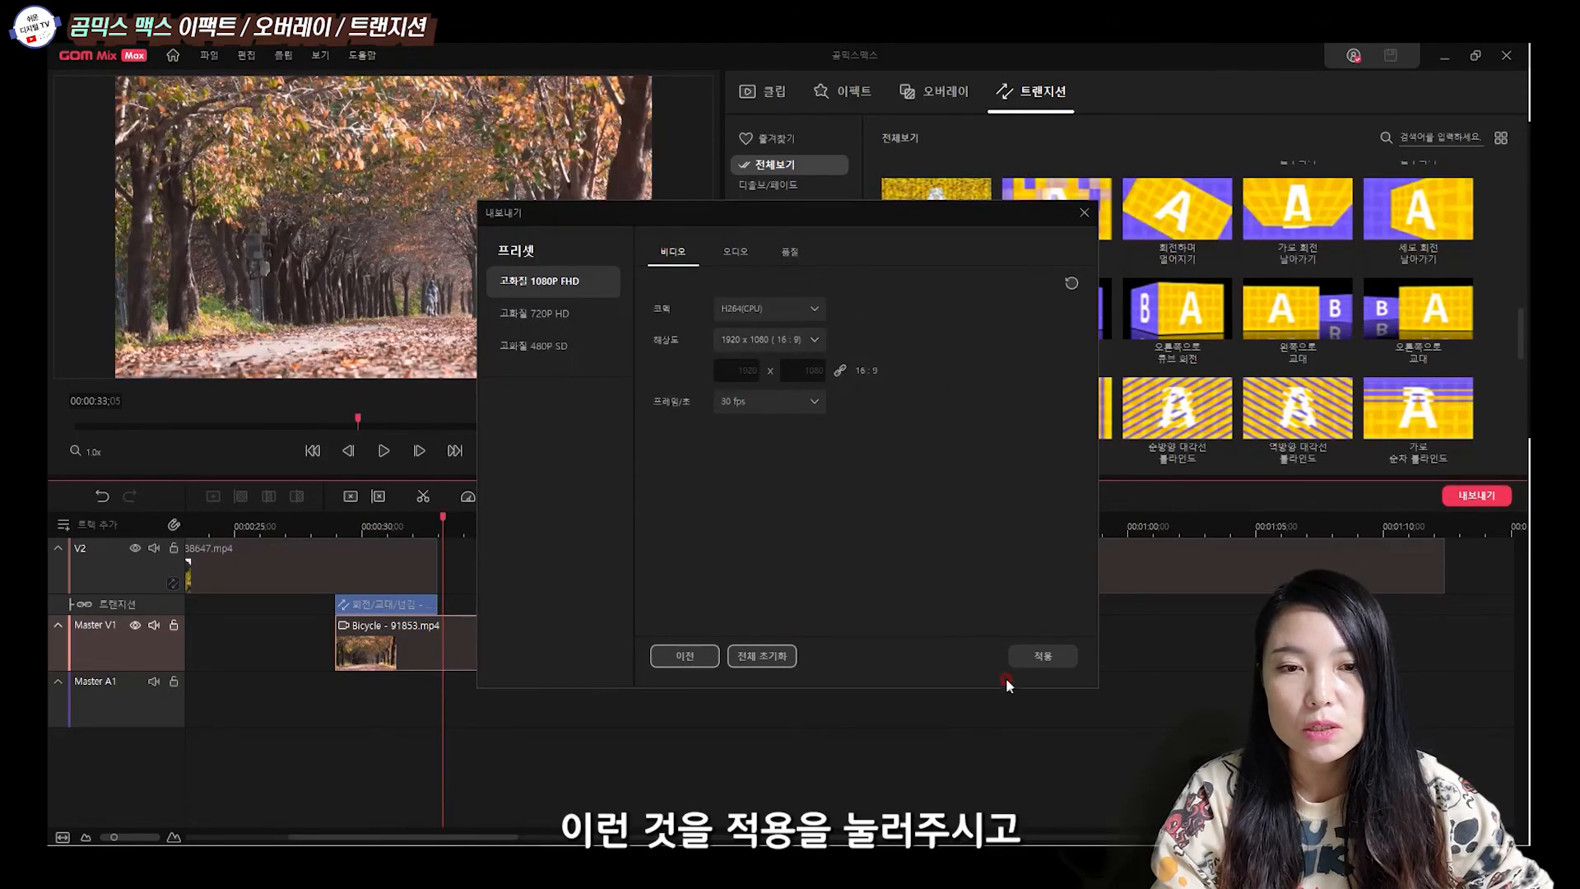
pyautogui.click(1041, 657)
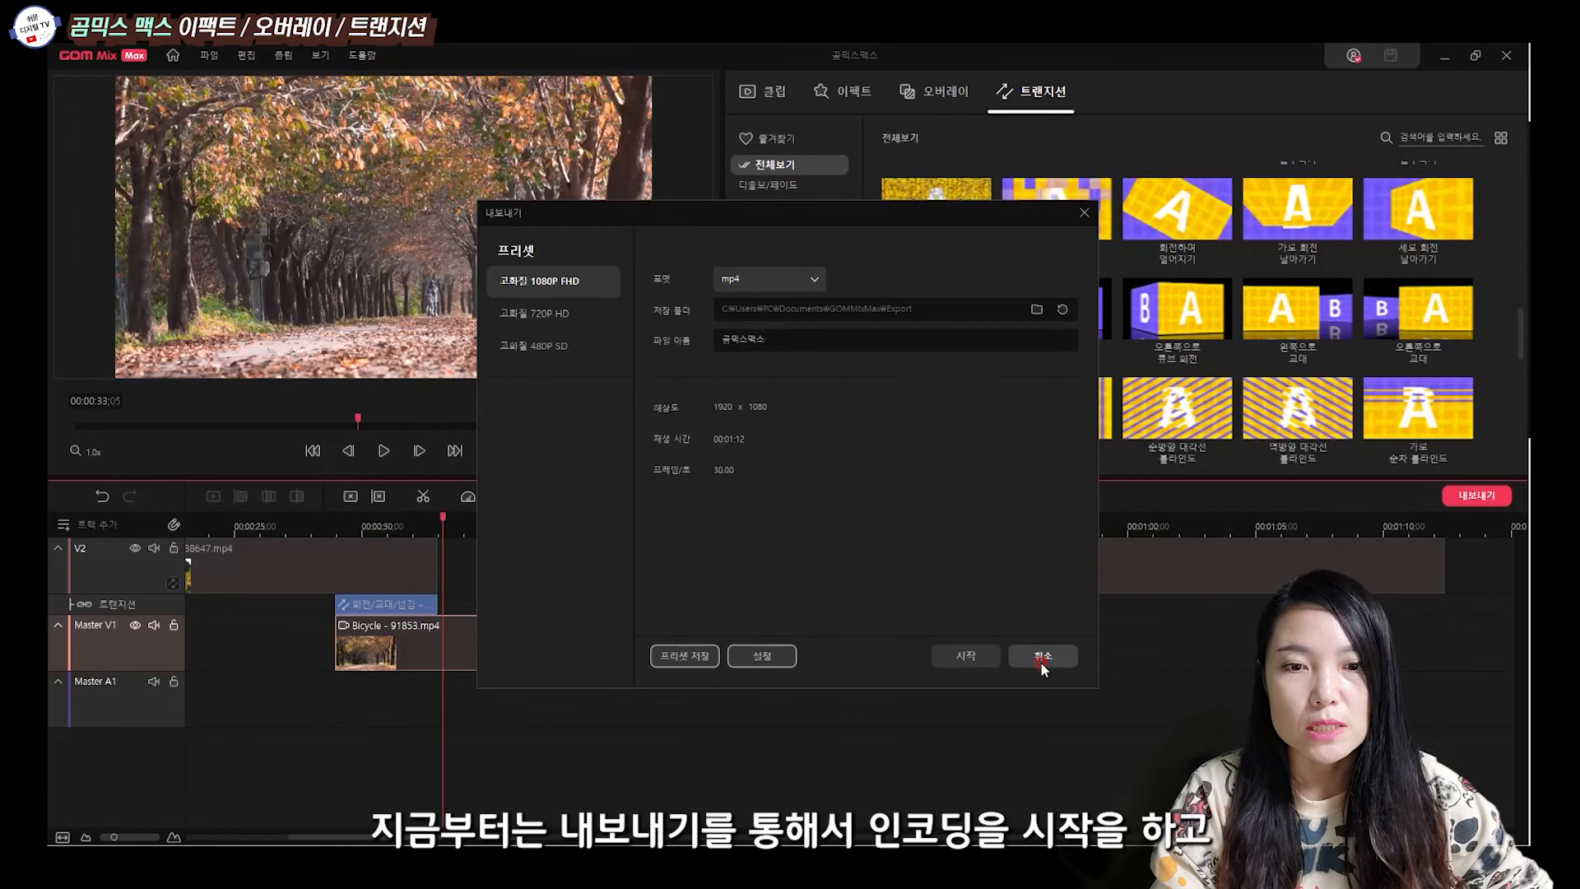
pyautogui.click(969, 659)
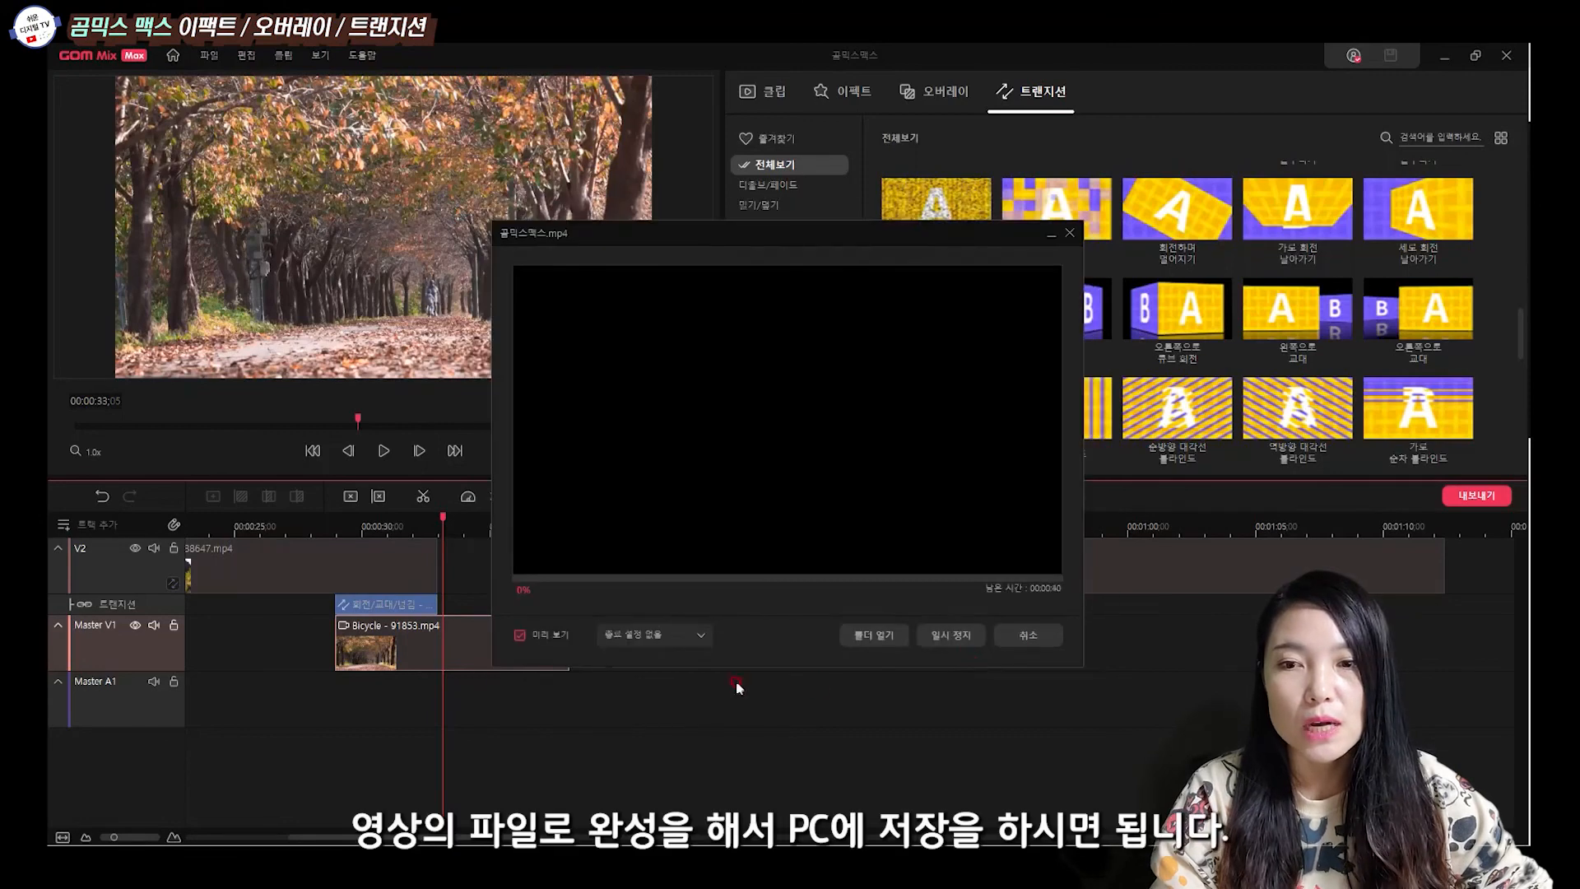